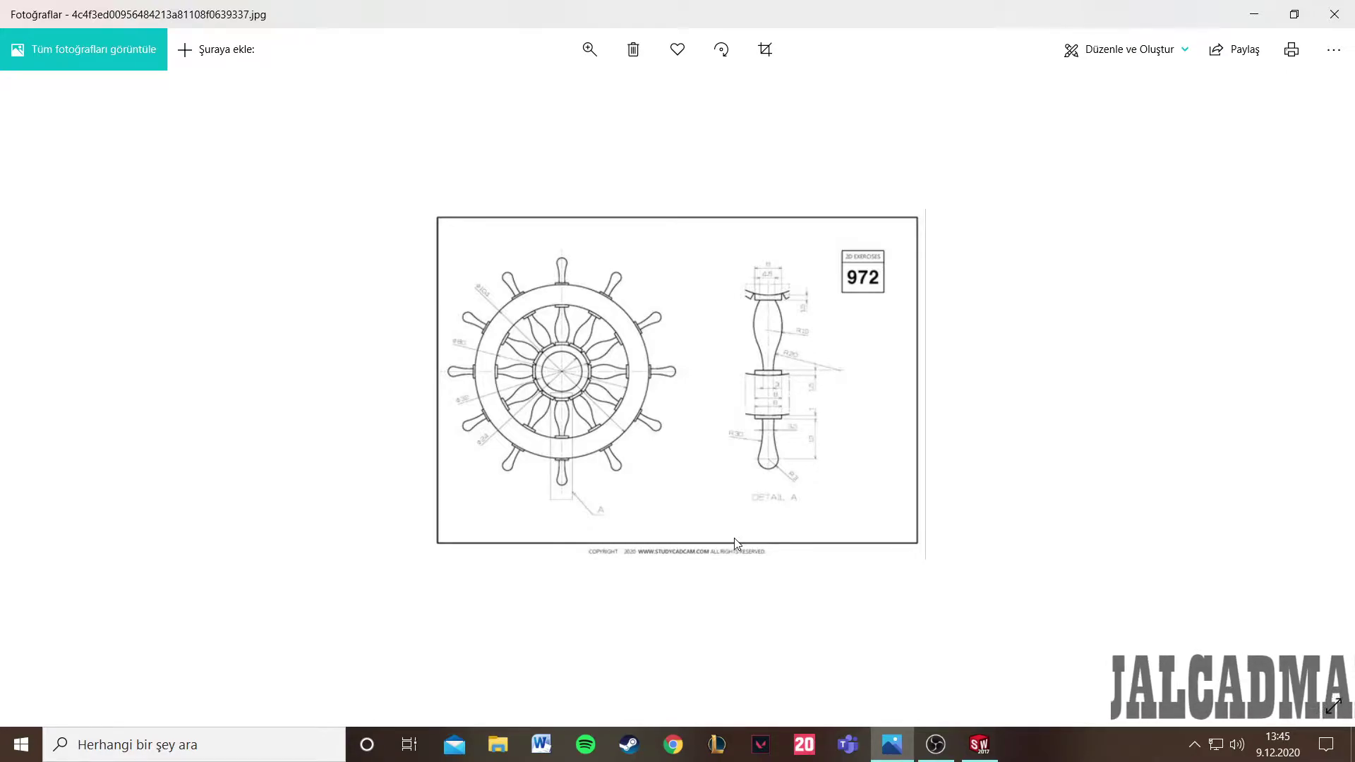
- Enlarge the ship-wheel reference drawing in Photos, then bring up SOLIDWORKS's new-document dialog
{"action": "left_click", "coordinate": [589, 48]}
{"action": "left_click_drag", "start_coordinate": [567, 96], "coordinate": [553, 99]}
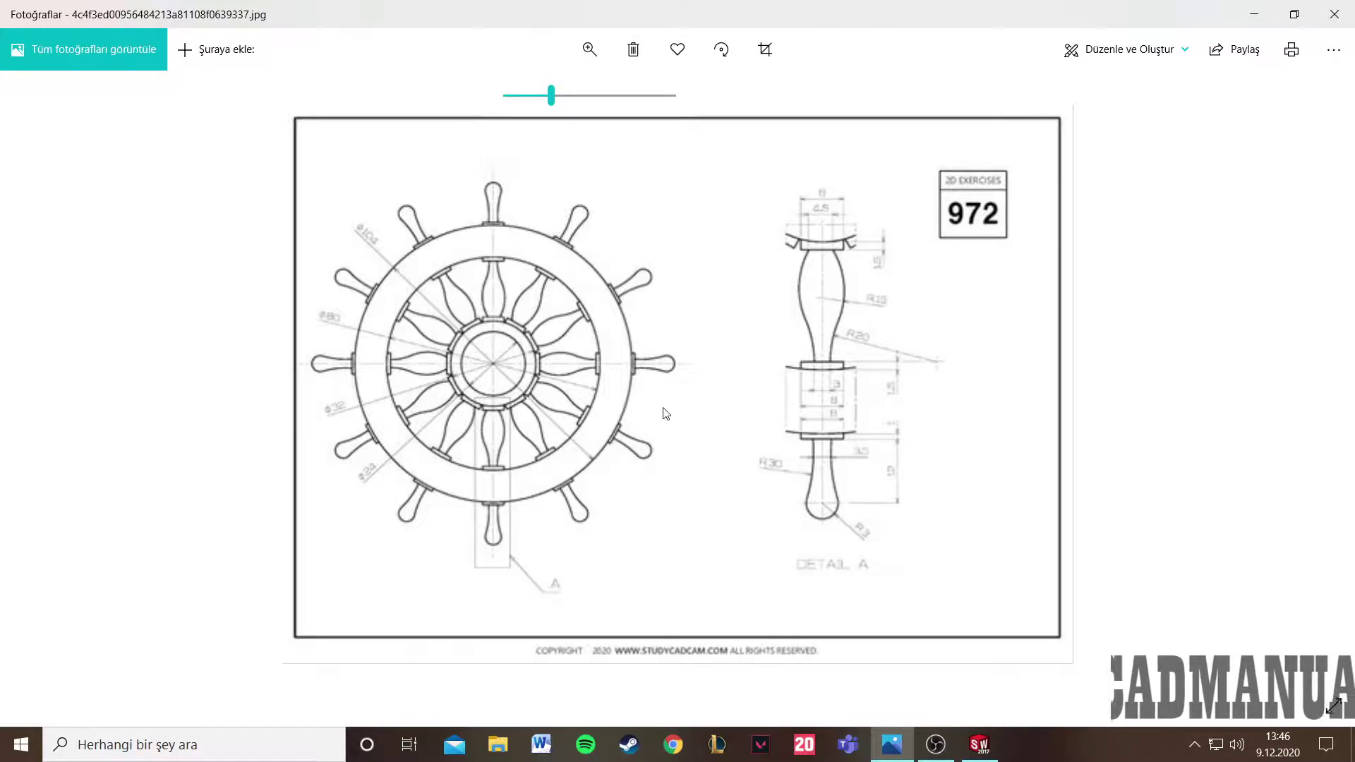
{"action": "left_click", "coordinate": [979, 744]}
{"action": "left_click_drag", "start_coordinate": [658, 193], "coordinate": [653, 172]}
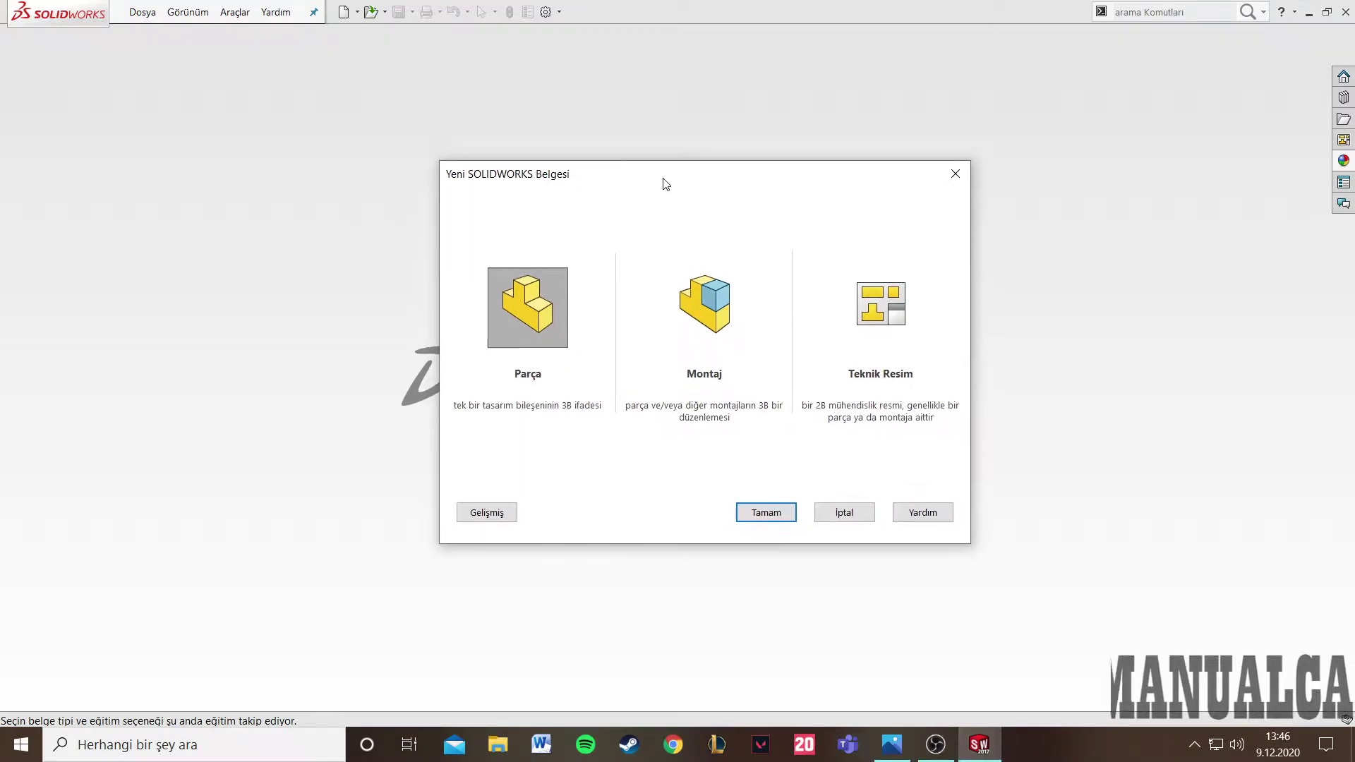
- Create a new Parça part document and select its front plane
{"action": "left_click", "coordinate": [758, 508]}
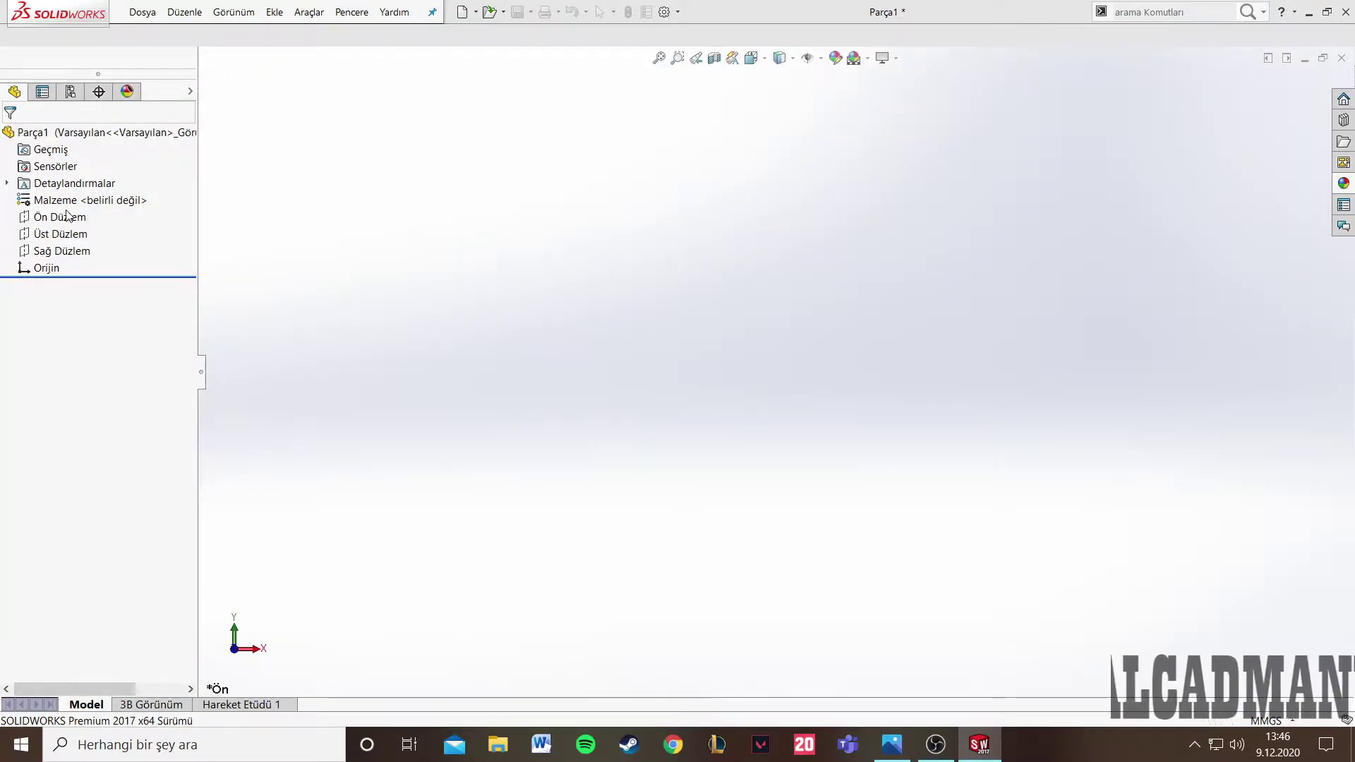
{"action": "left_click", "coordinate": [63, 274]}
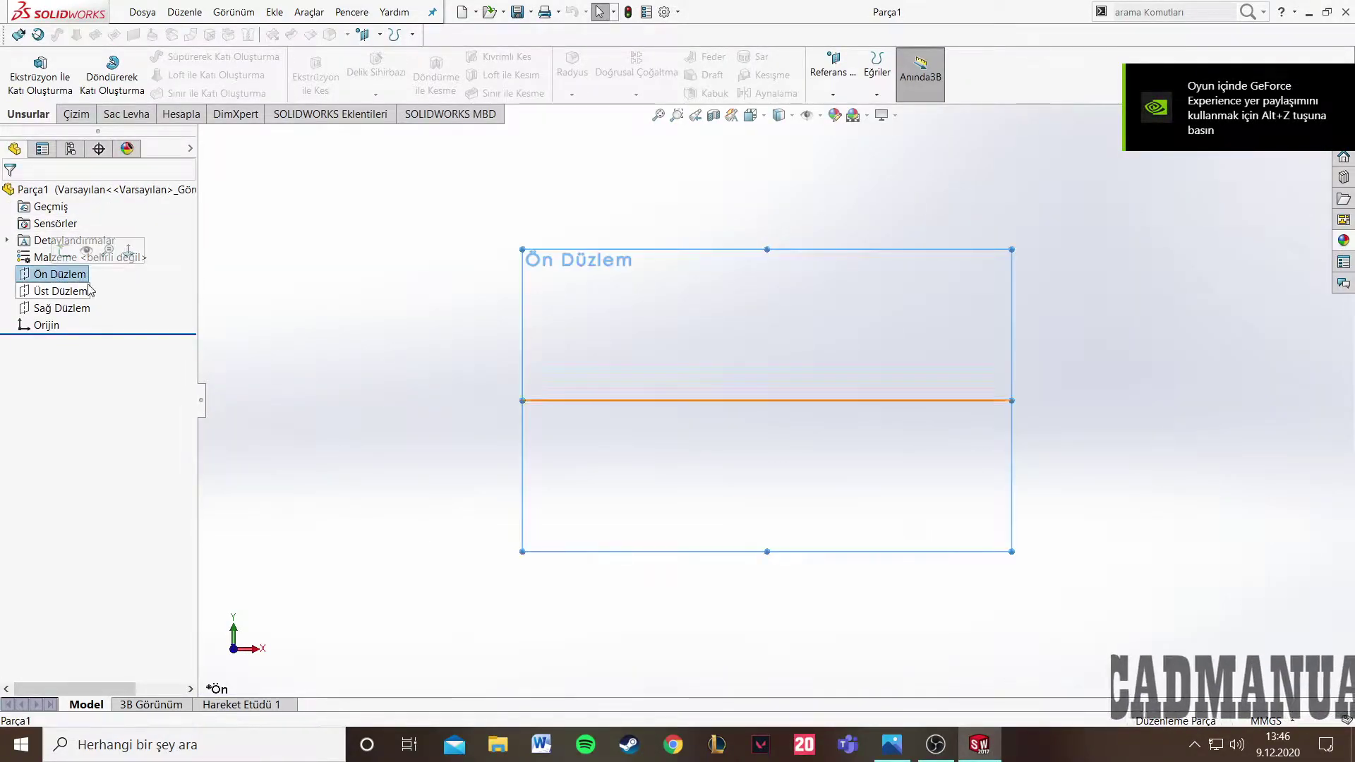
- Start a sketch on the front plane and draw a first circle centred on the origin
{"action": "left_click", "coordinate": [72, 115]}
{"action": "left_click", "coordinate": [19, 67]}
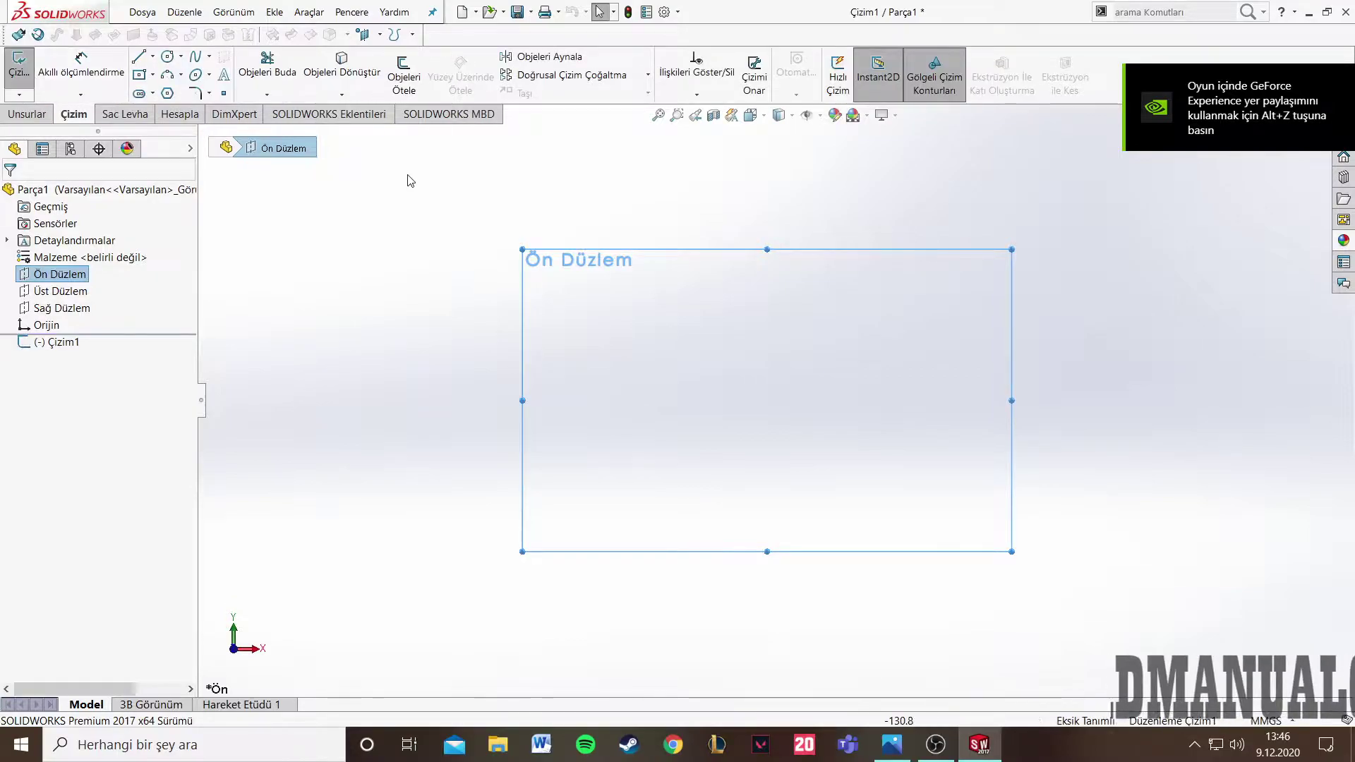
{"action": "left_click", "coordinate": [167, 56]}
{"action": "key", "text": "Escape"}
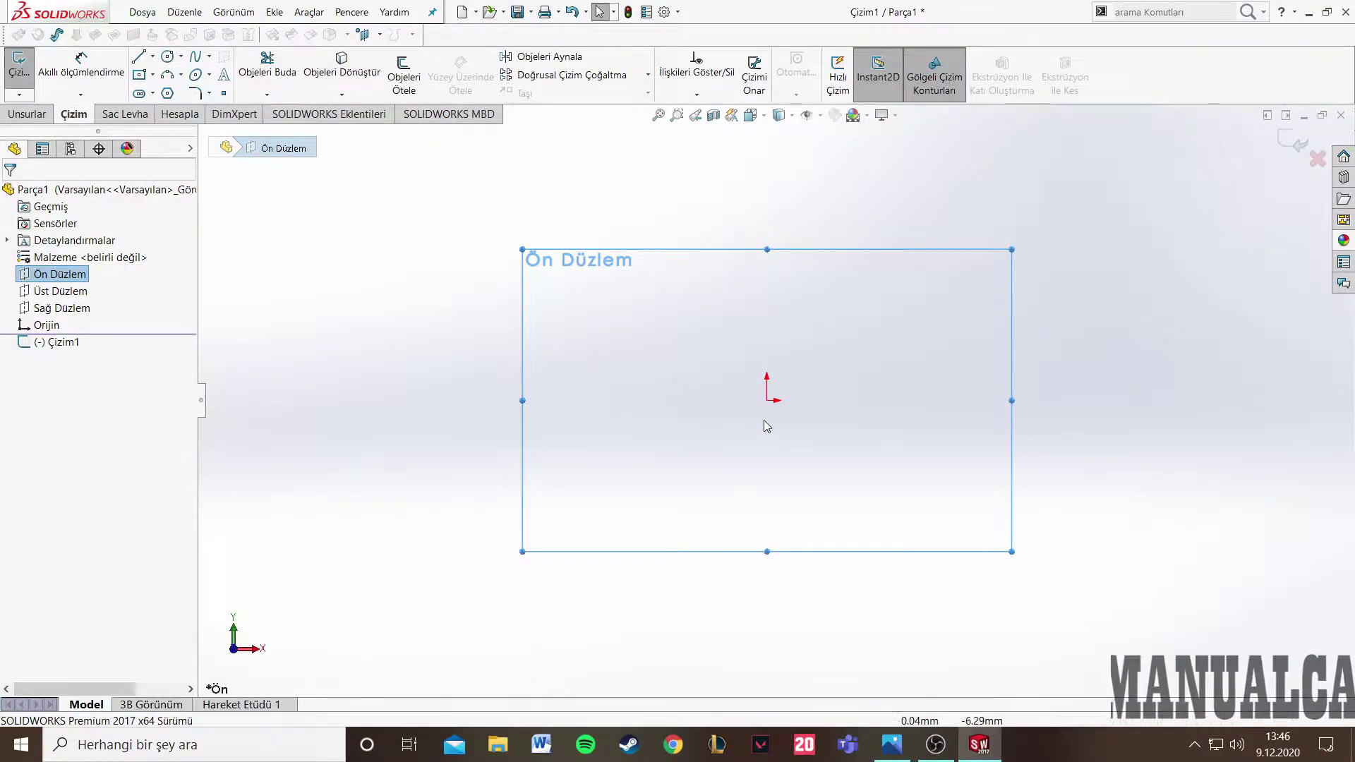
{"action": "left_click", "coordinate": [167, 57]}
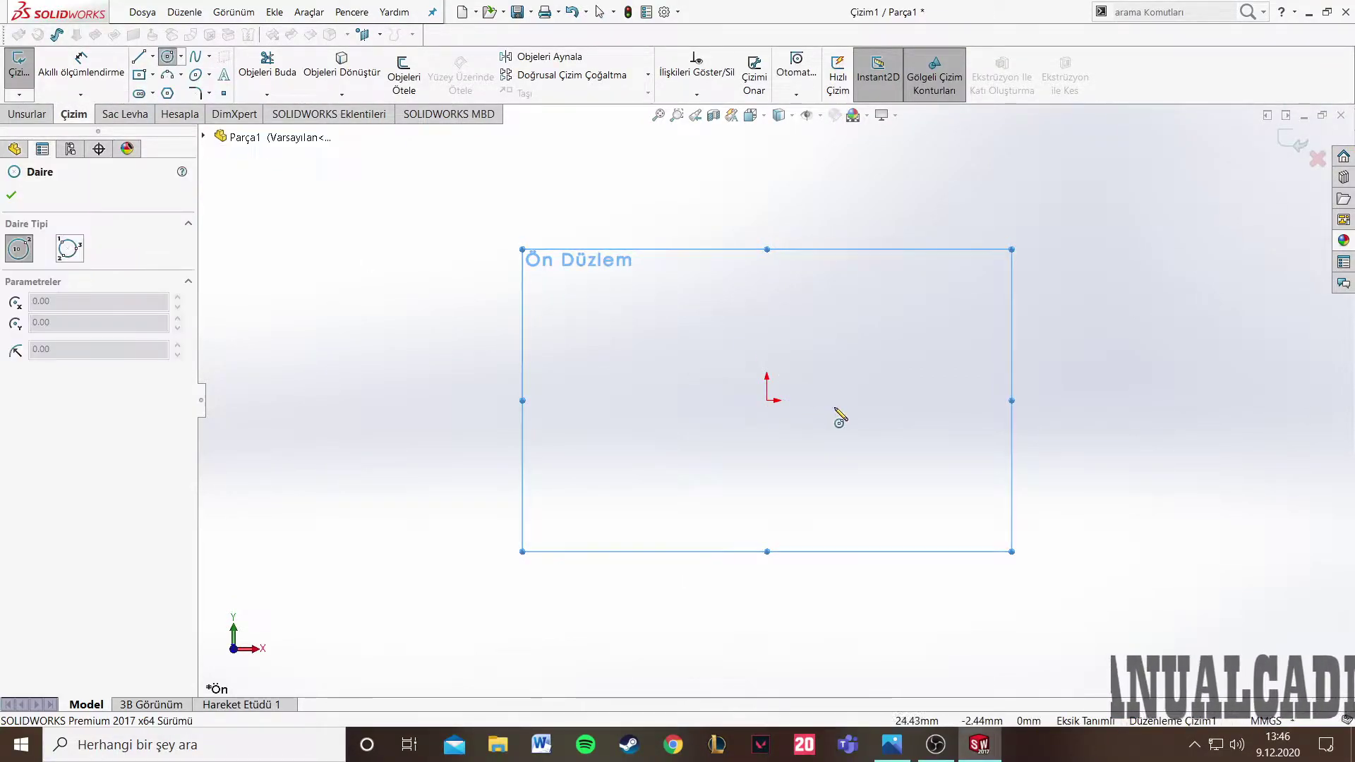
{"action": "left_click", "coordinate": [767, 400]}
{"action": "left_click", "coordinate": [850, 208]}
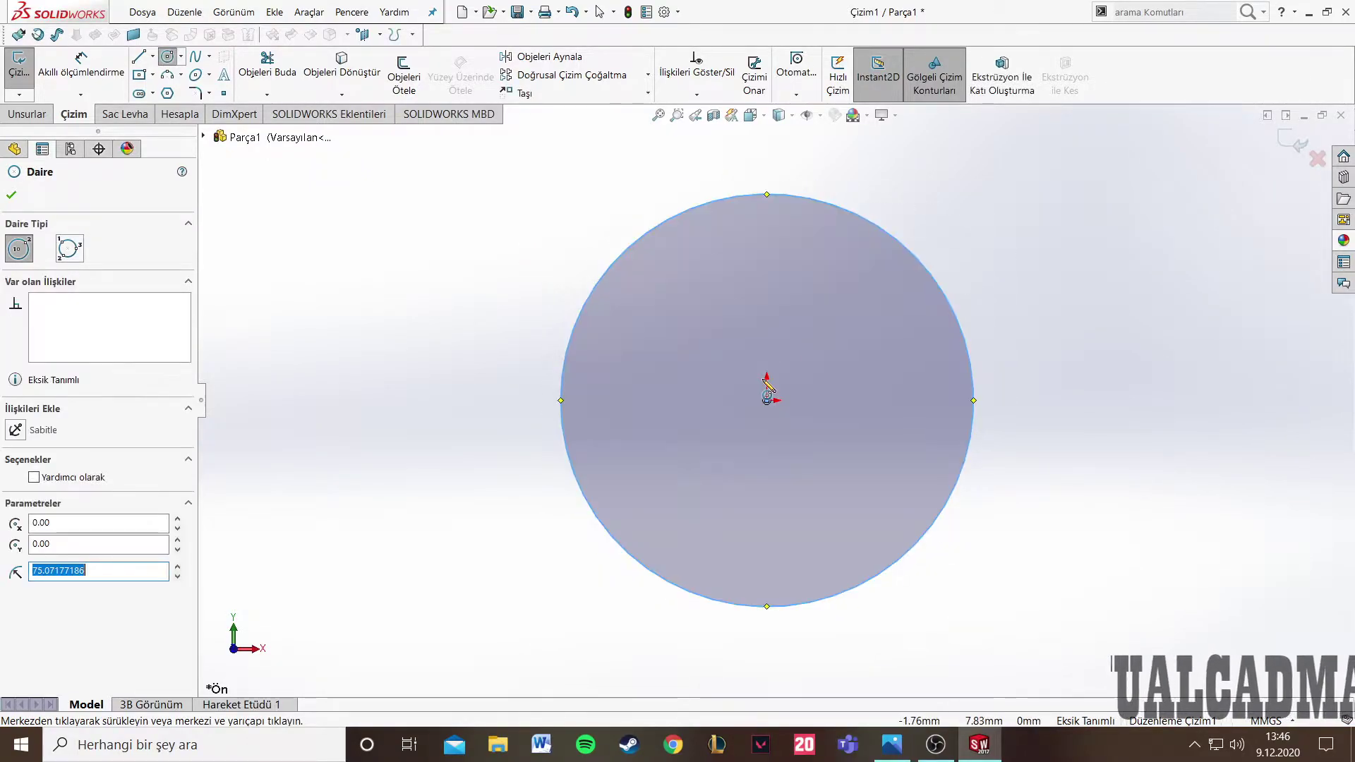
- Add three more concentric circles at the origin, then bring up the reference drawing
{"action": "left_click", "coordinate": [767, 400]}
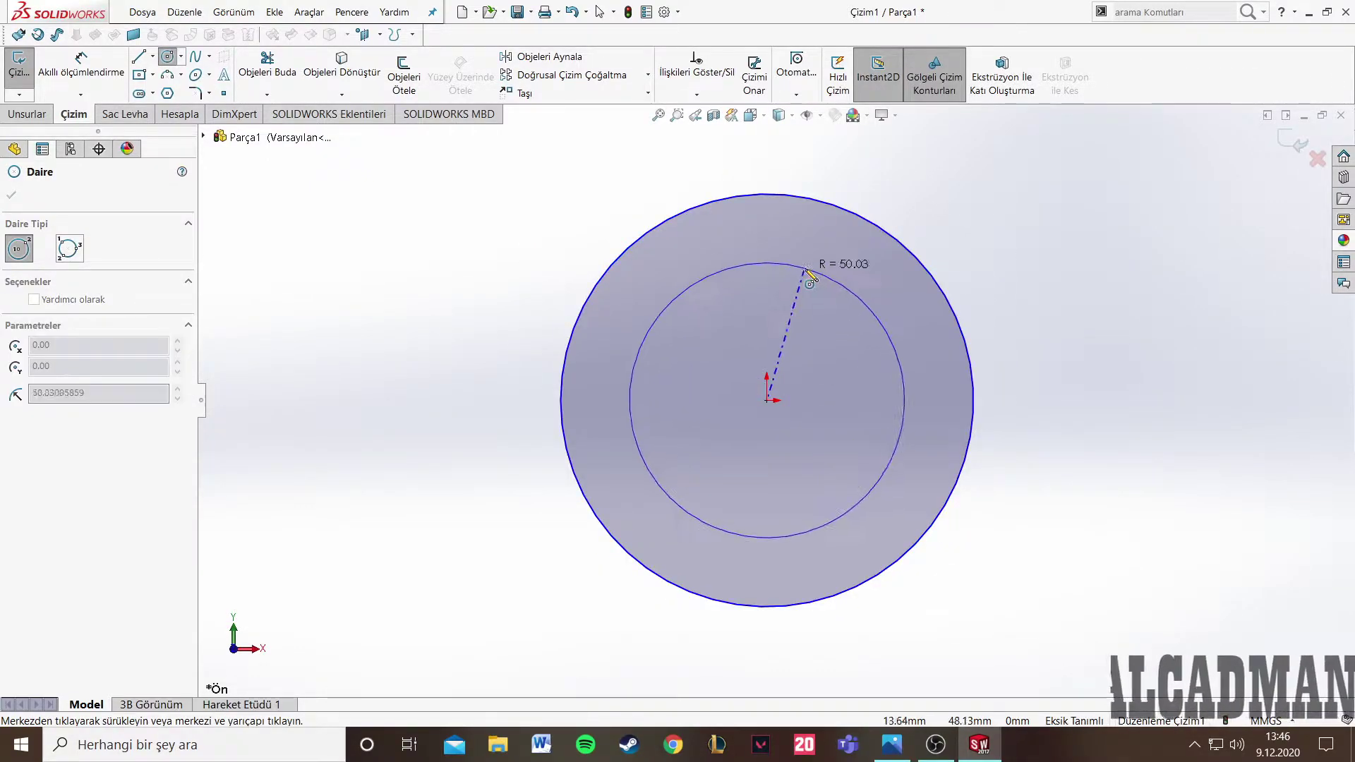
{"action": "left_click", "coordinate": [814, 272]}
{"action": "left_click", "coordinate": [767, 400]}
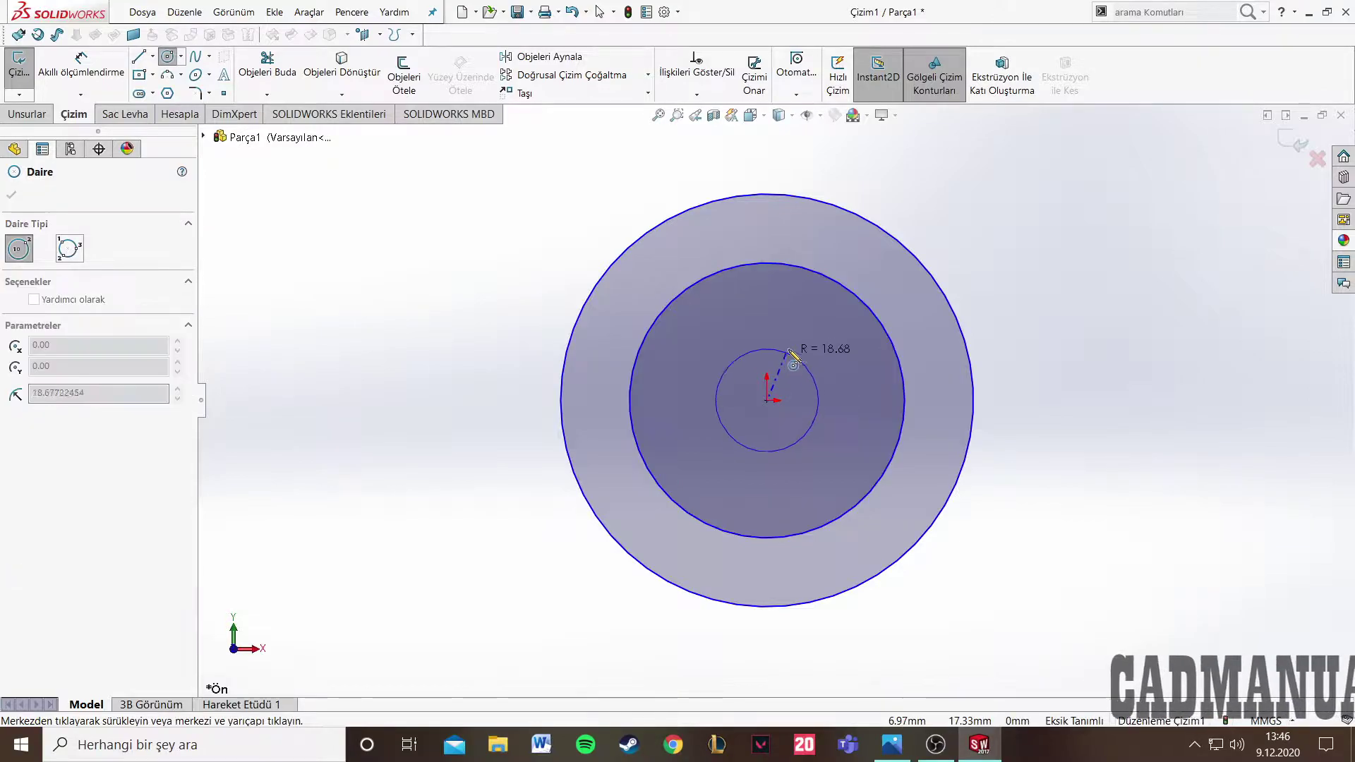
{"action": "left_click", "coordinate": [817, 350]}
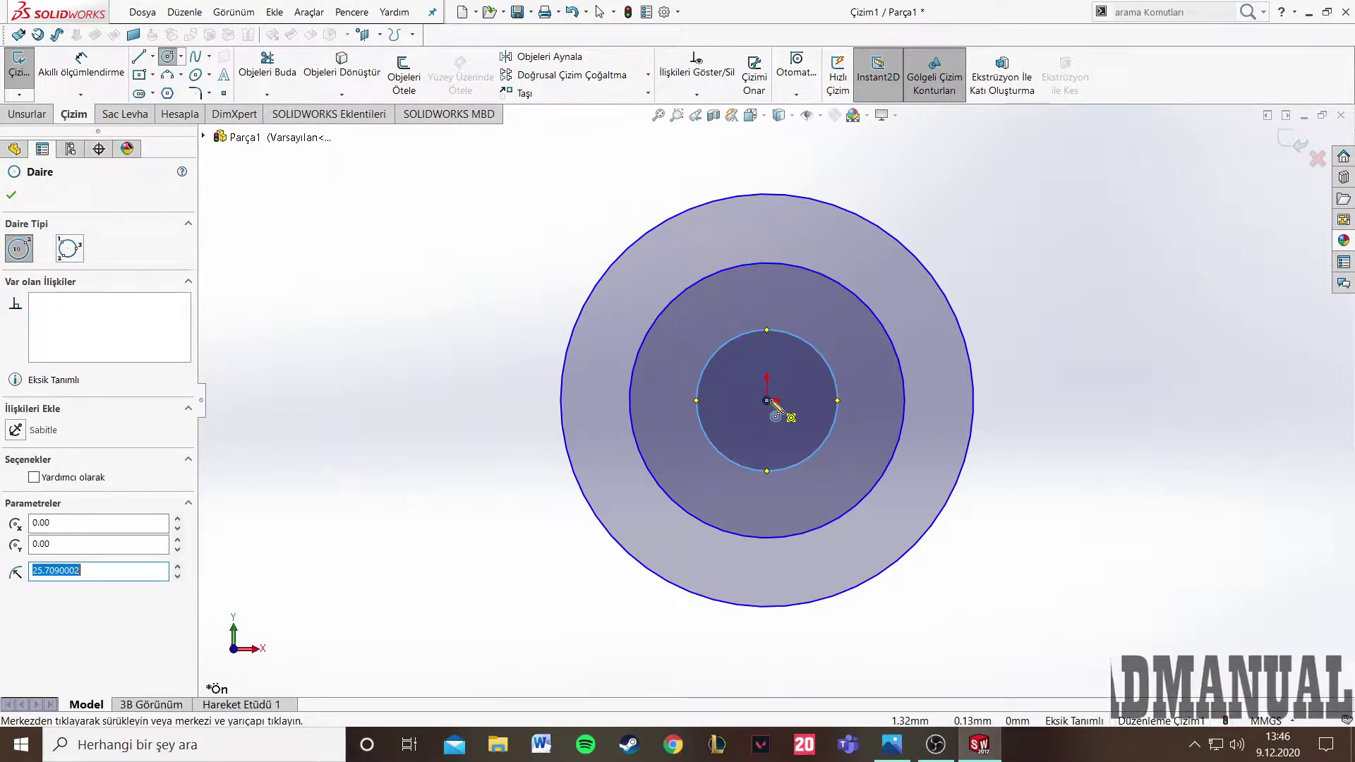
{"action": "left_click", "coordinate": [767, 400]}
{"action": "left_click", "coordinate": [942, 225]}
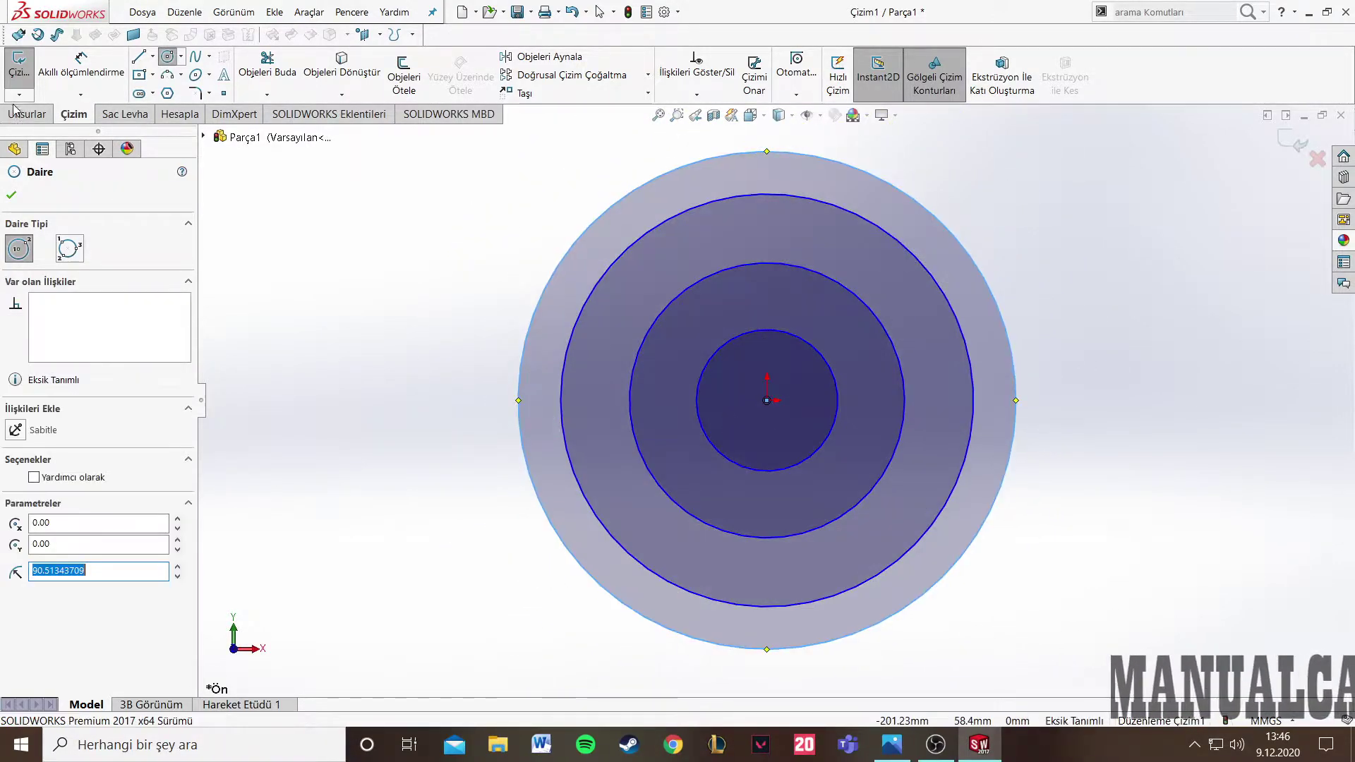
{"action": "left_click", "coordinate": [81, 67]}
{"action": "left_click", "coordinate": [894, 744]}
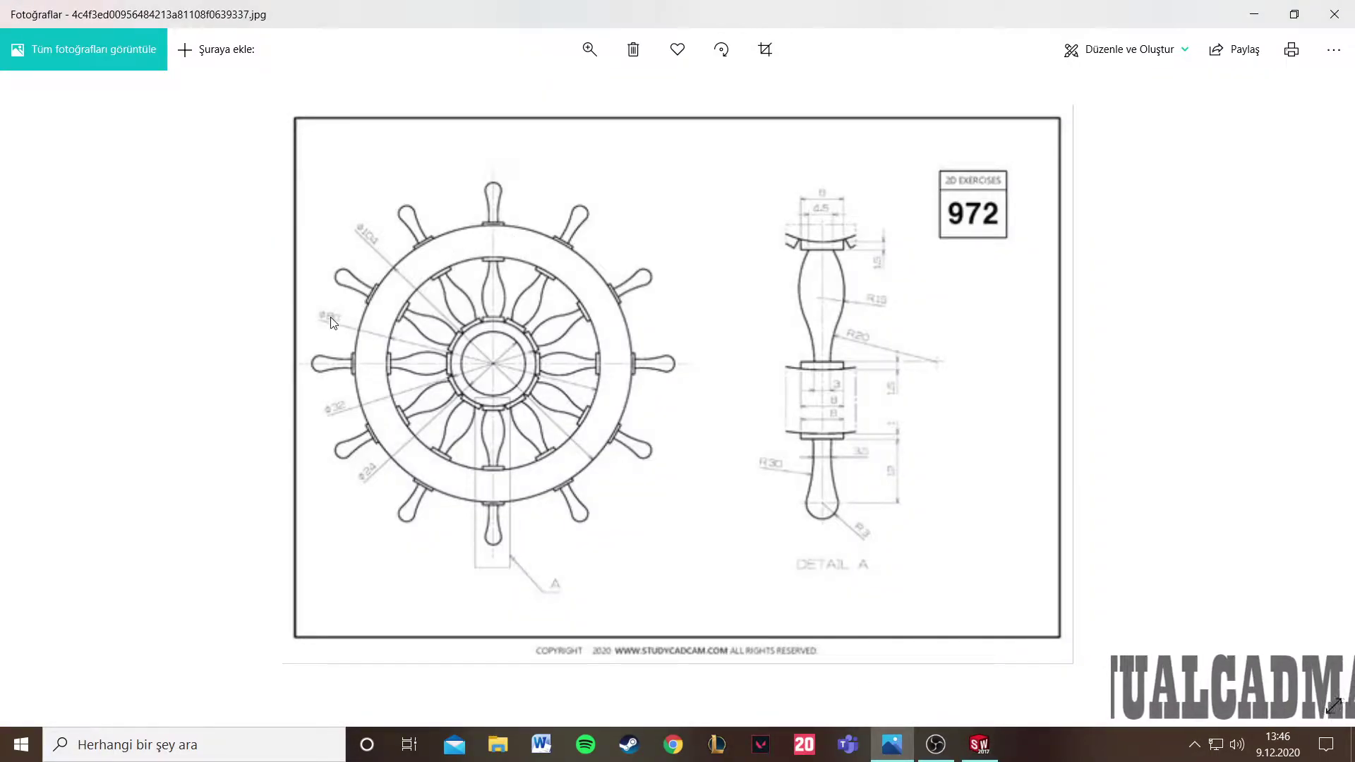
- Dimension the two outer circles to diameters 104 and 80
{"action": "left_click", "coordinate": [979, 744]}
{"action": "left_click", "coordinate": [717, 157]}
{"action": "left_click", "coordinate": [423, 314]}
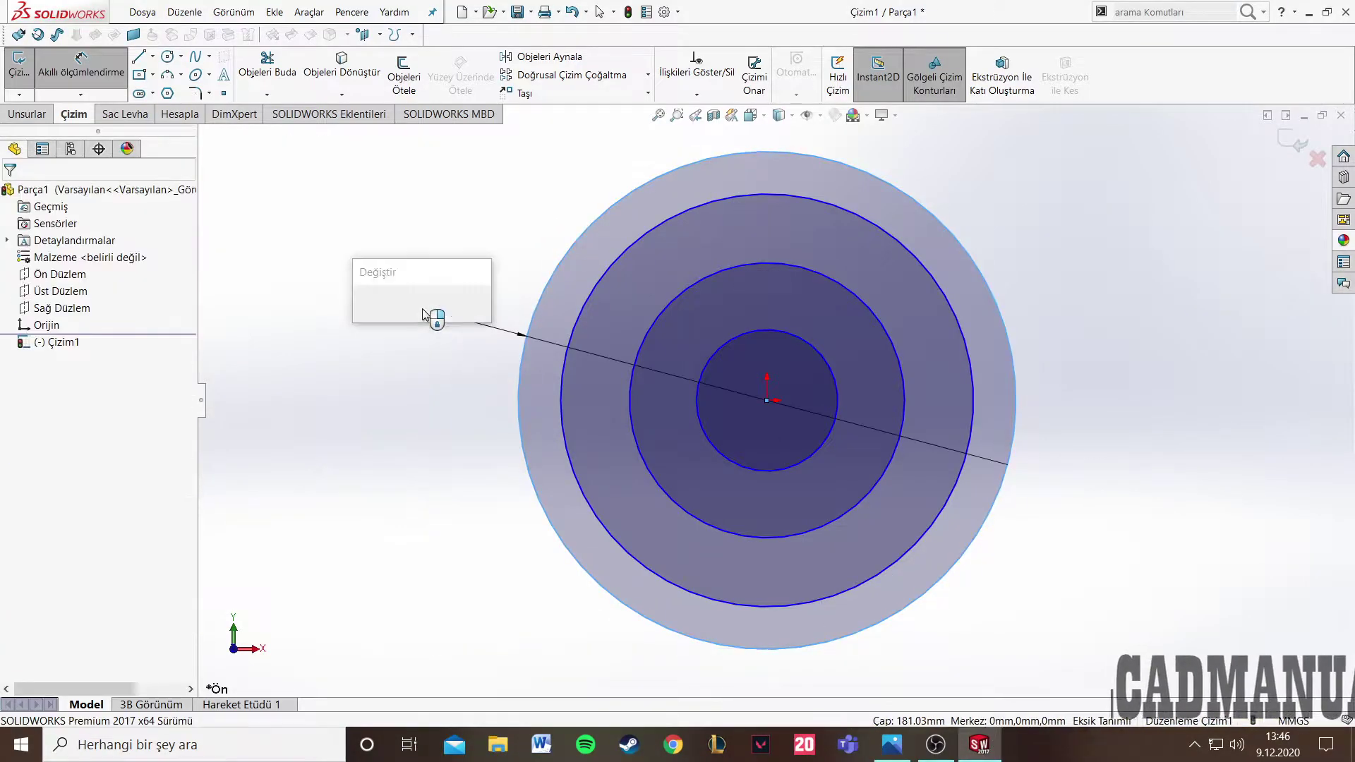
{"action": "type", "text": "104"}
{"action": "key", "text": "Return"}
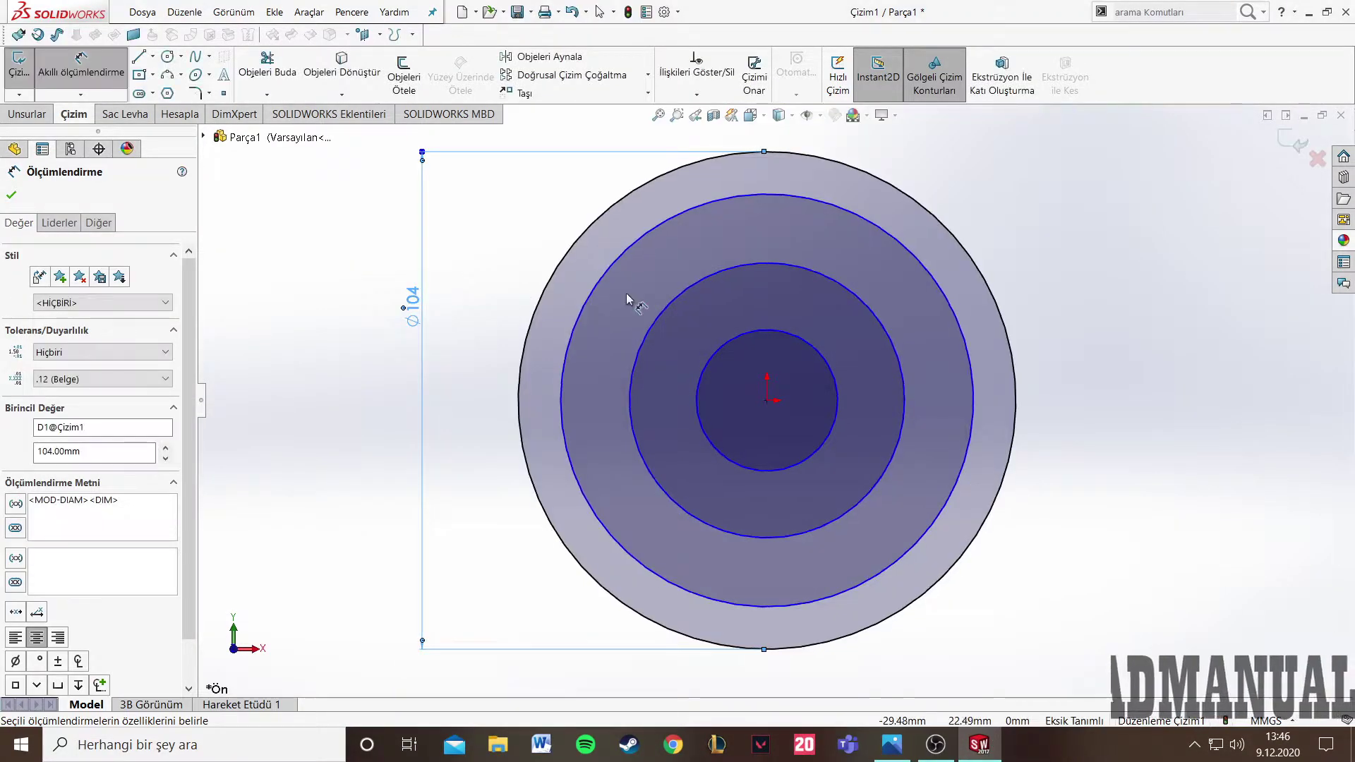
{"action": "left_click", "coordinate": [611, 266]}
{"action": "left_click", "coordinate": [1096, 167]}
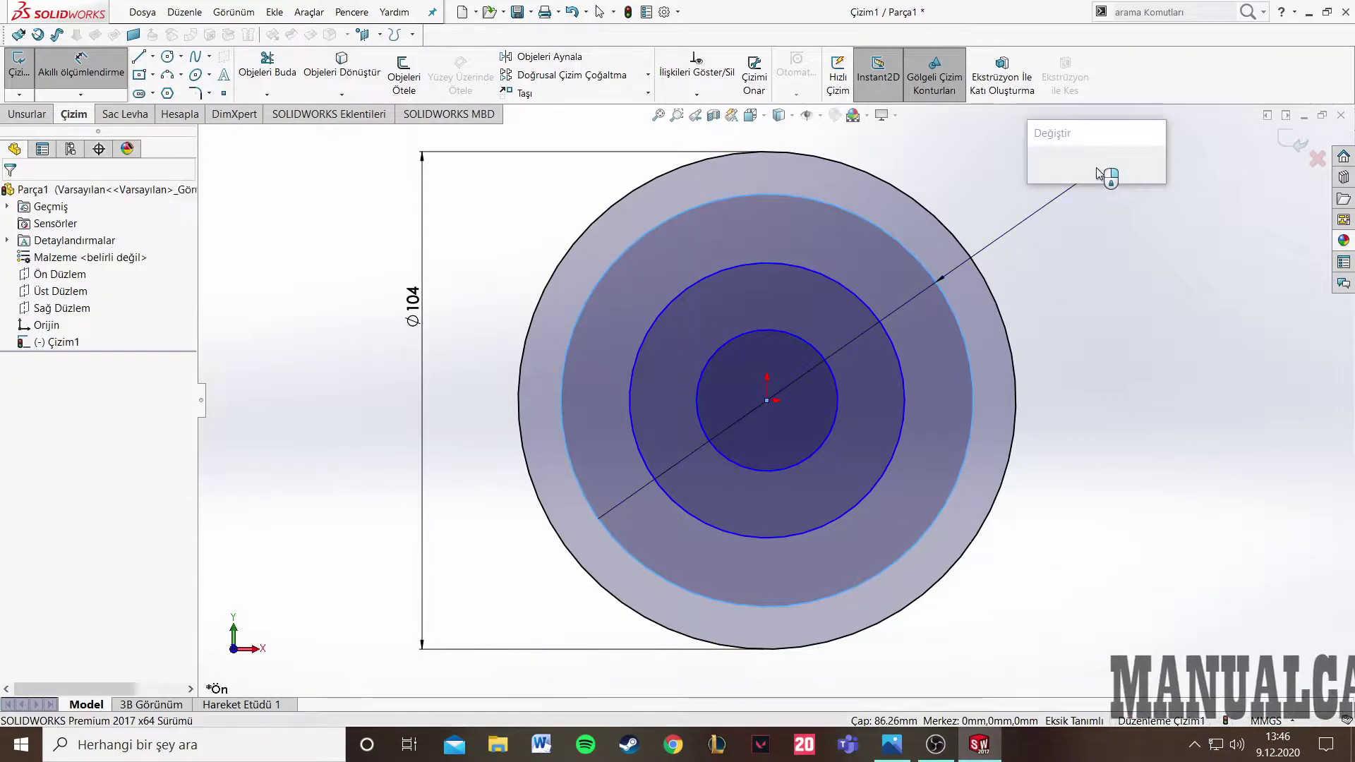
{"action": "type", "text": "80"}
{"action": "key", "text": "Return"}
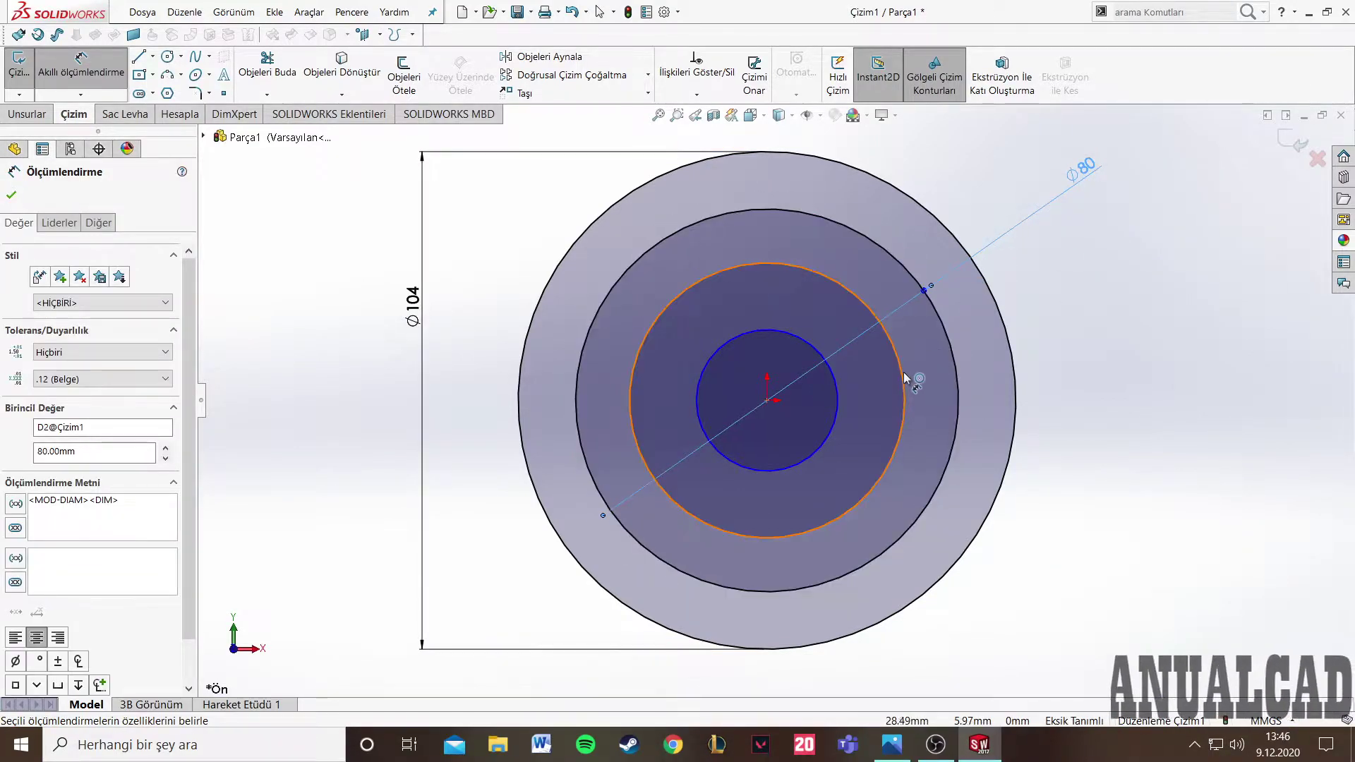
- Dimension the two inner circles to diameters 32 and 24 and exit the sketch
{"action": "left_click", "coordinate": [906, 378]}
{"action": "left_click", "coordinate": [1079, 285]}
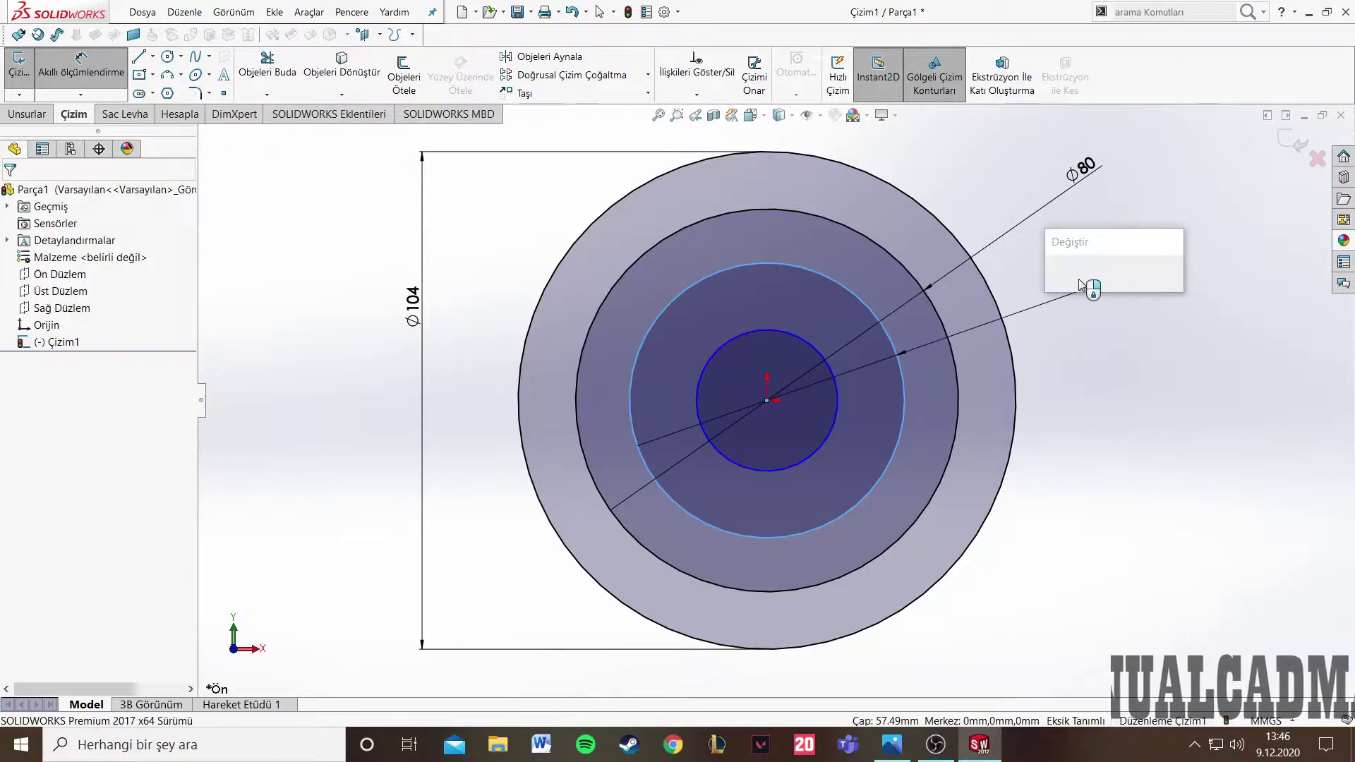
{"action": "type", "text": "32"}
{"action": "key", "text": "Return"}
{"action": "left_click", "coordinate": [835, 375]}
{"action": "left_click", "coordinate": [991, 522]}
{"action": "type", "text": "24"}
{"action": "key", "text": "Return"}
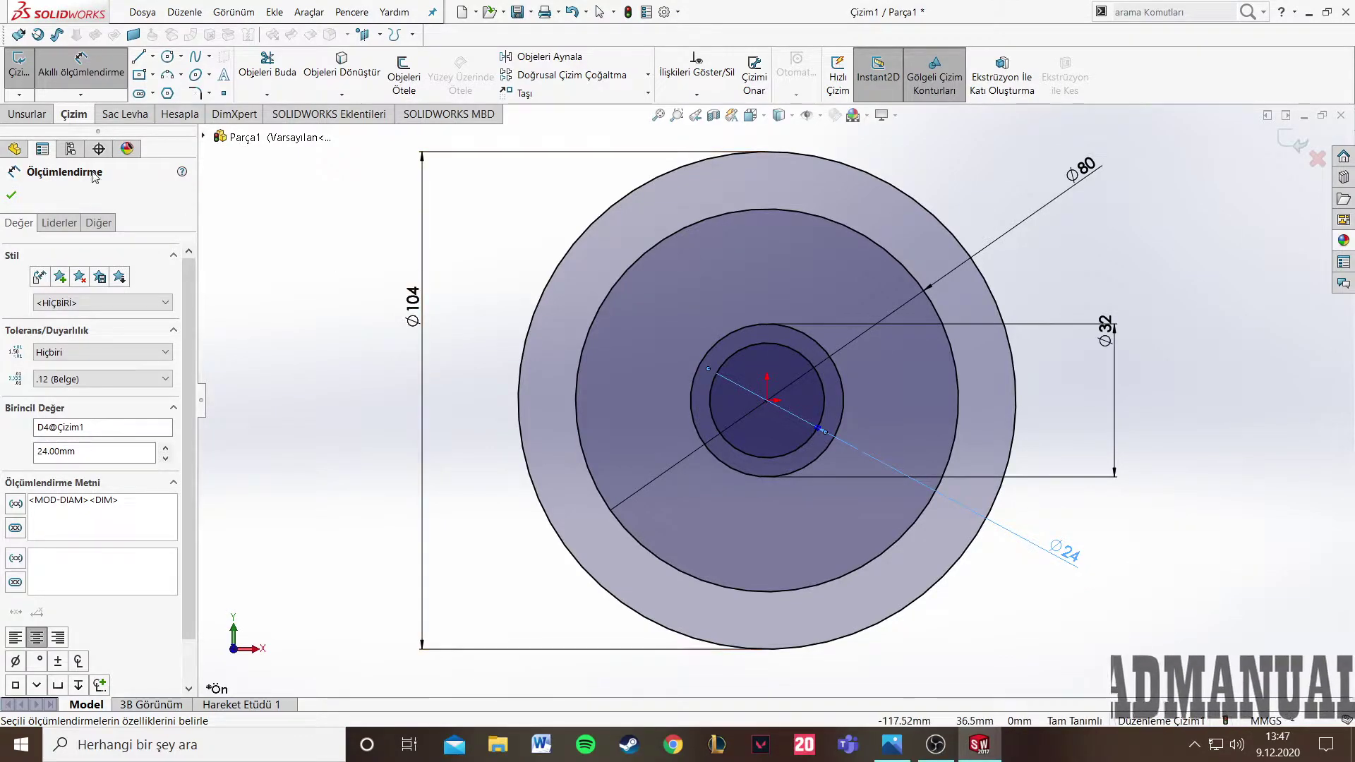
{"action": "left_click", "coordinate": [12, 194]}
{"action": "left_click", "coordinate": [27, 114]}
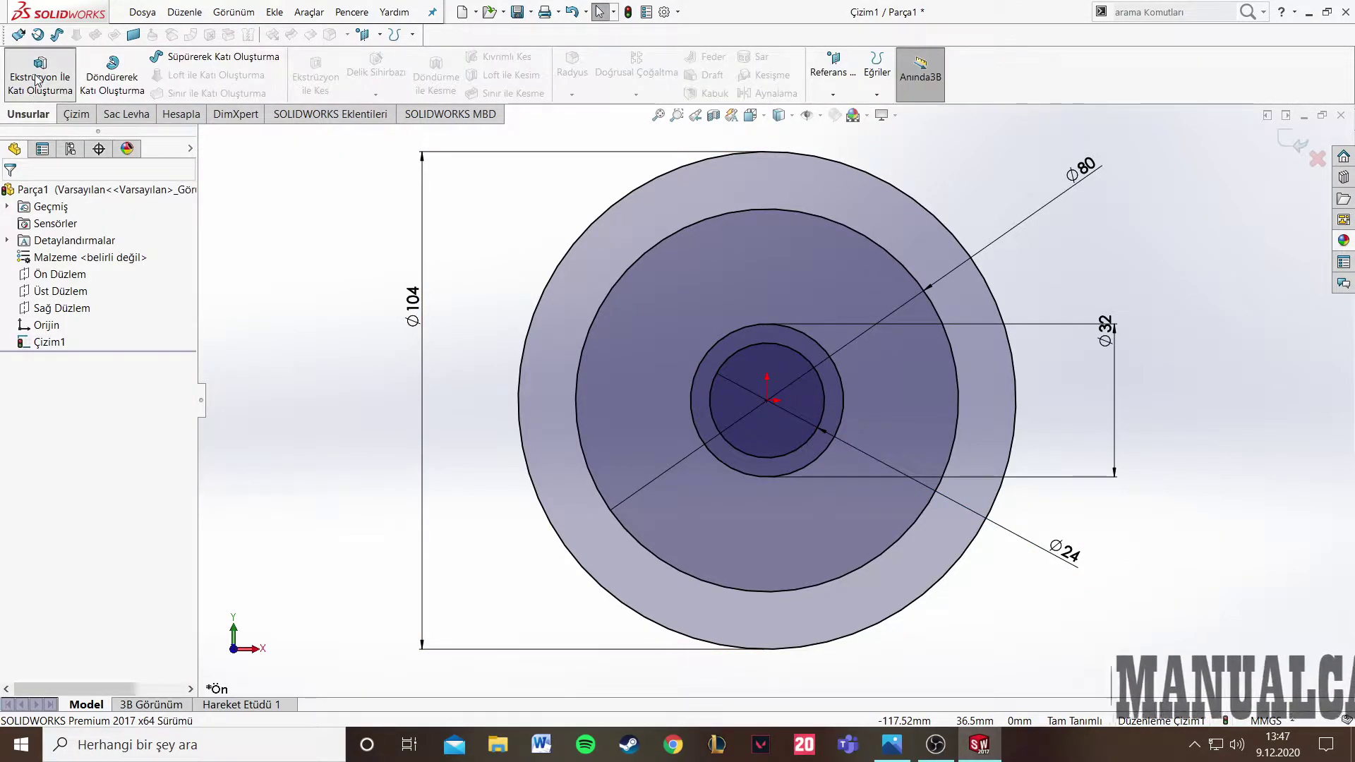
- Start a Mid Plane boss extrusion selecting the outer rim and hub ring regions
{"action": "left_click", "coordinate": [37, 79]}
{"action": "left_click", "coordinate": [118, 282]}
{"action": "left_click", "coordinate": [104, 345]}
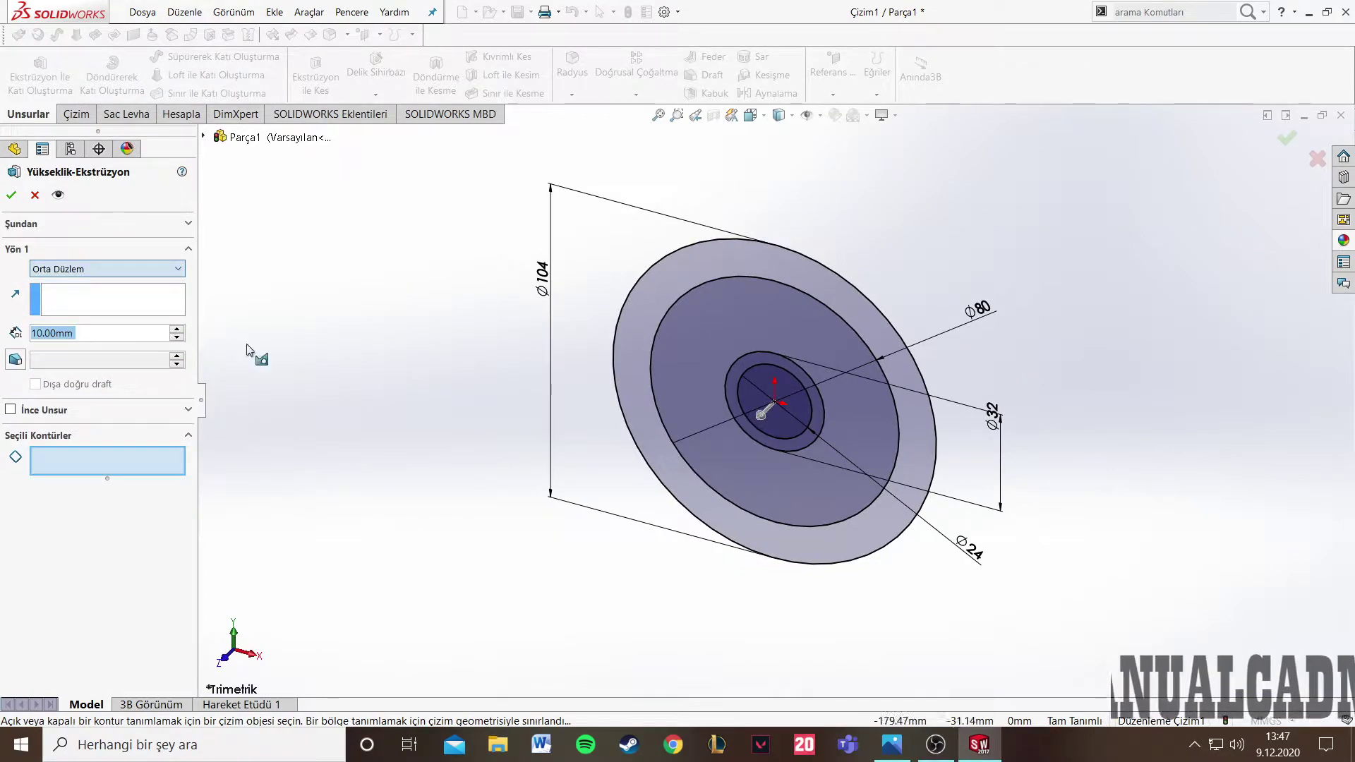
{"action": "left_click", "coordinate": [693, 265]}
{"action": "scroll", "coordinate": [772, 374], "scroll_direction": "down", "scroll_amount": 3}
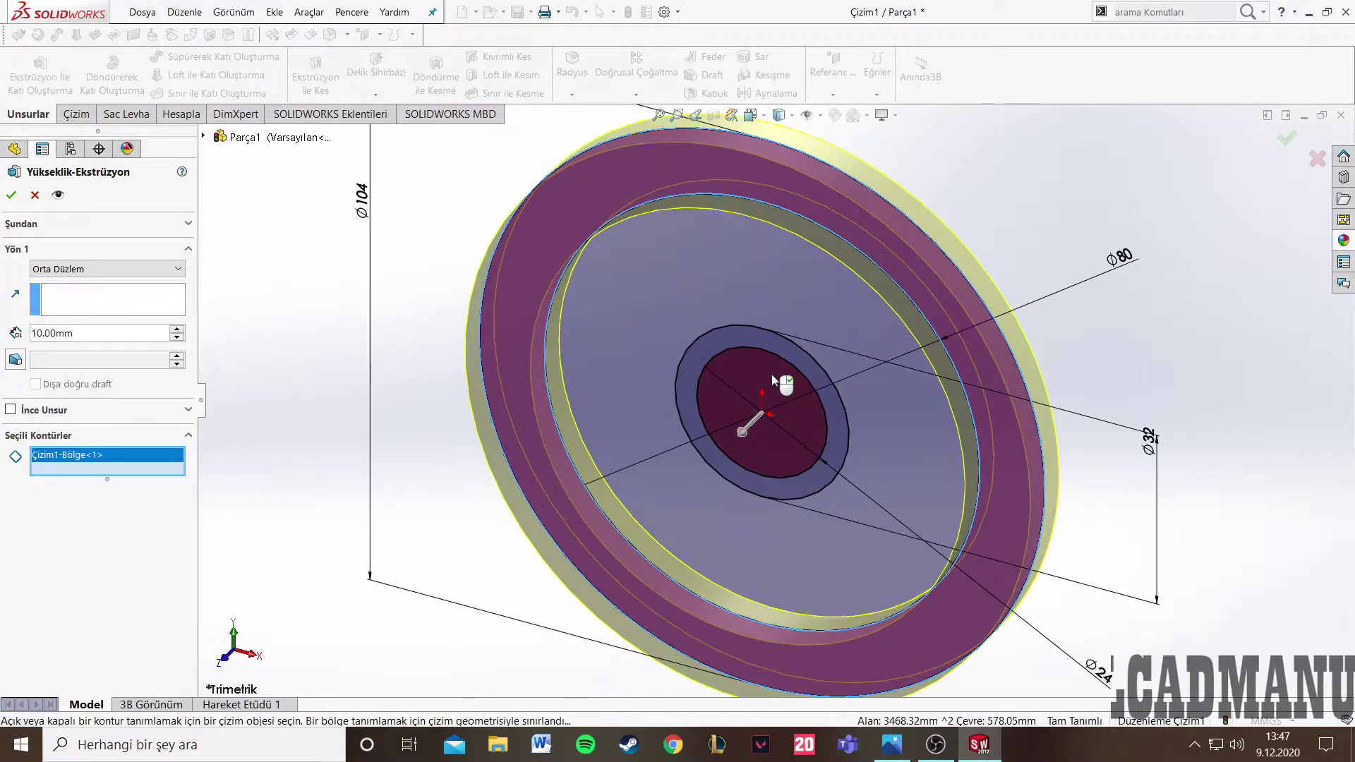
{"action": "left_click", "coordinate": [739, 337]}
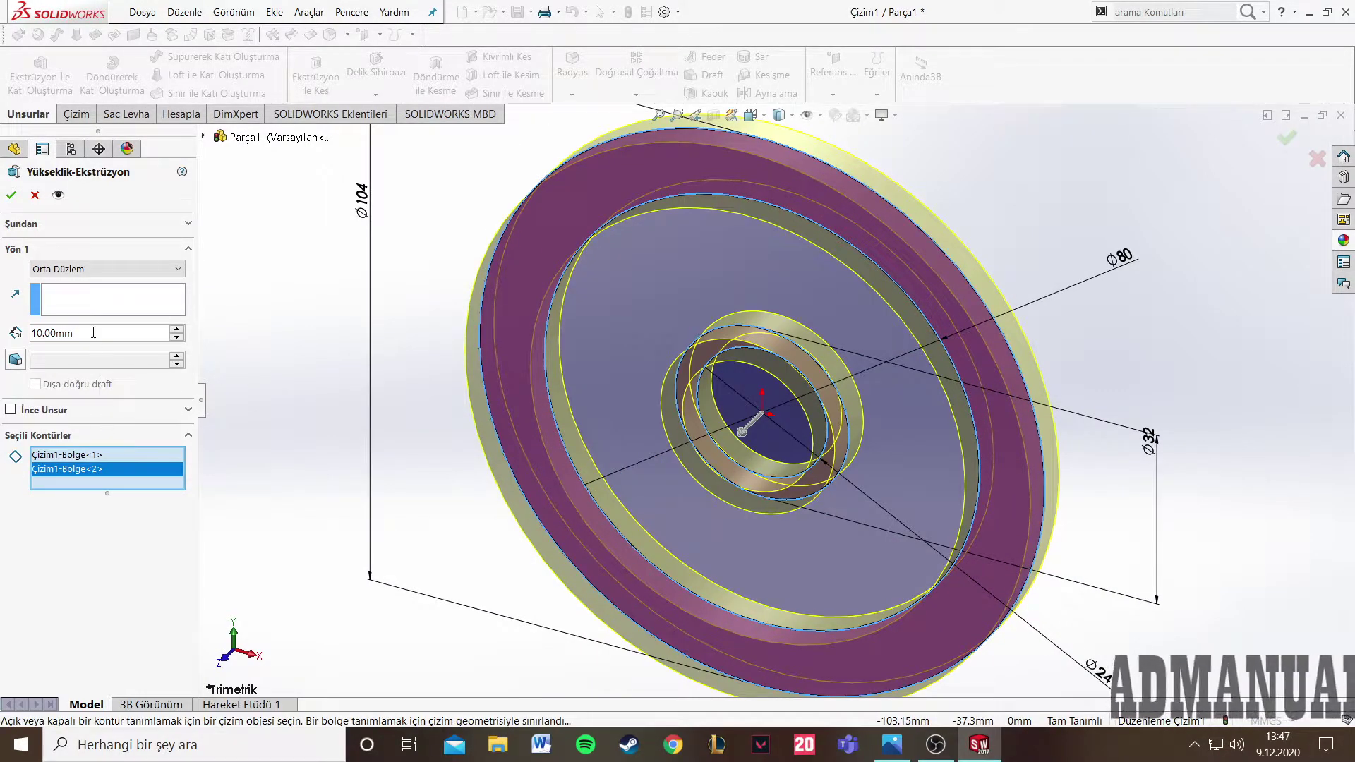
{"action": "mouse_move", "coordinate": [290, 382]}
{"action": "middle_mouse_down"}
{"action": "mouse_move", "coordinate": [469, 398]}
{"action": "mouse_move", "coordinate": [423, 371]}
{"action": "mouse_move", "coordinate": [390, 420]}
{"action": "mouse_move", "coordinate": [387, 484]}
{"action": "mouse_move", "coordinate": [487, 396]}
{"action": "mouse_move", "coordinate": [425, 517]}
{"action": "mouse_move", "coordinate": [410, 508]}
{"action": "middle_mouse_up"}
{"action": "scroll", "coordinate": [424, 384], "scroll_direction": "up", "scroll_amount": 3}
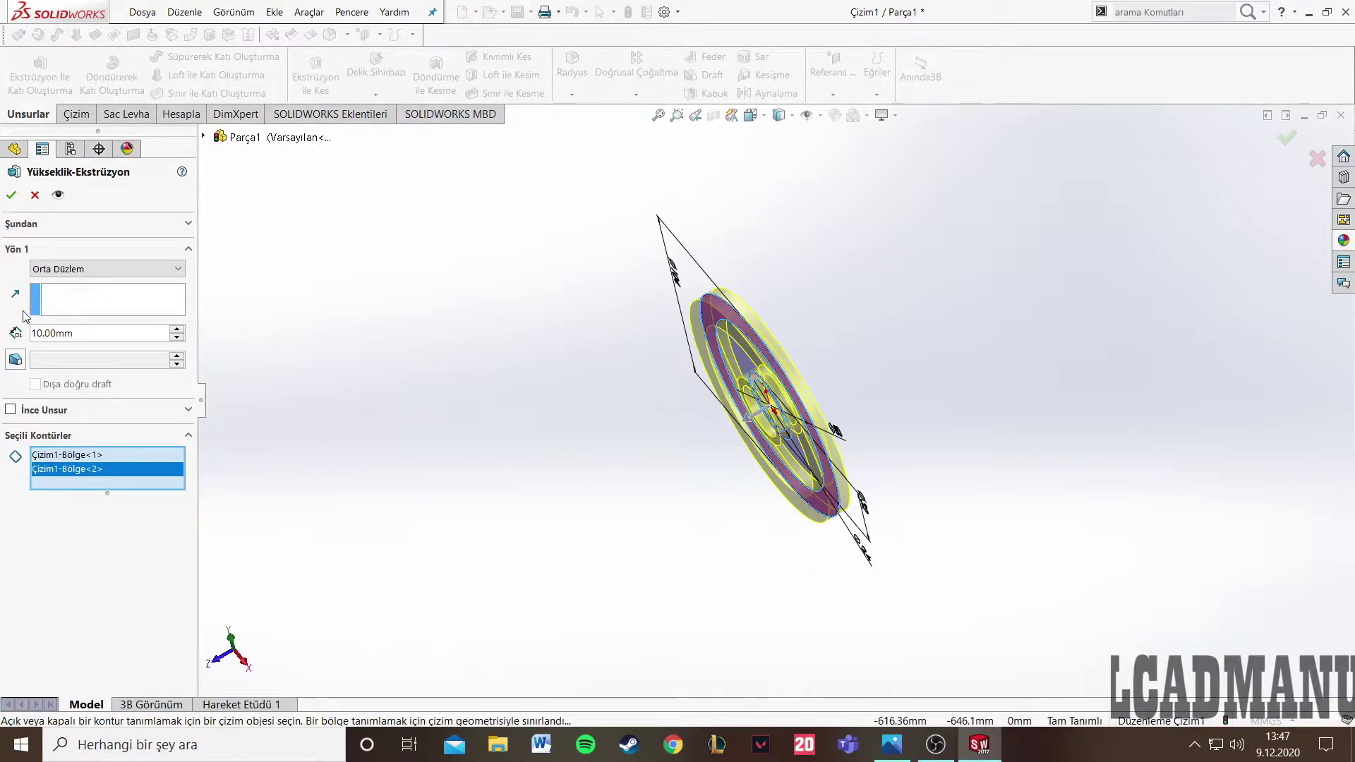
- Set the extrusion depth to 15 mm, confirm it, and bring up the reference drawing
{"action": "type", "text": "15"}
{"action": "key", "text": "Return"}
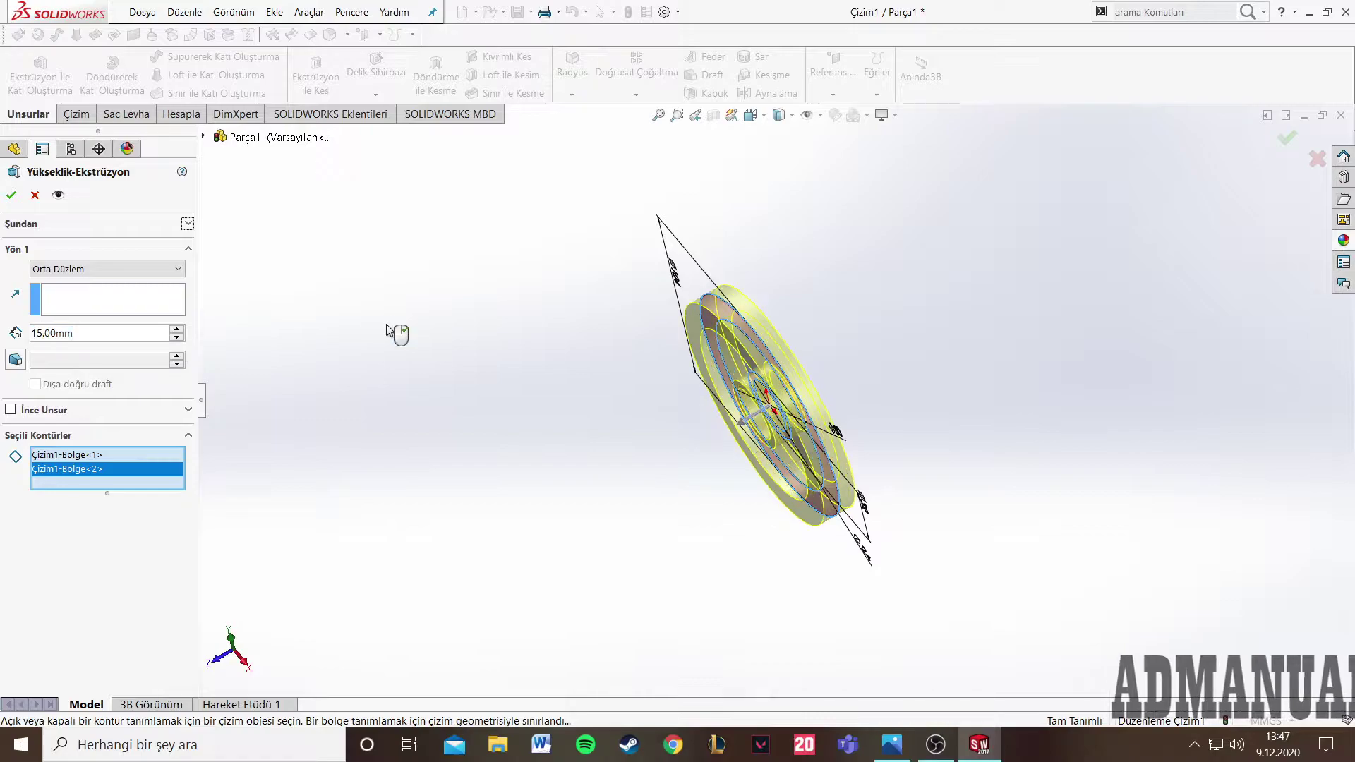
{"action": "middle_click_drag", "start_coordinate": [370, 392], "coordinate": [417, 273]}
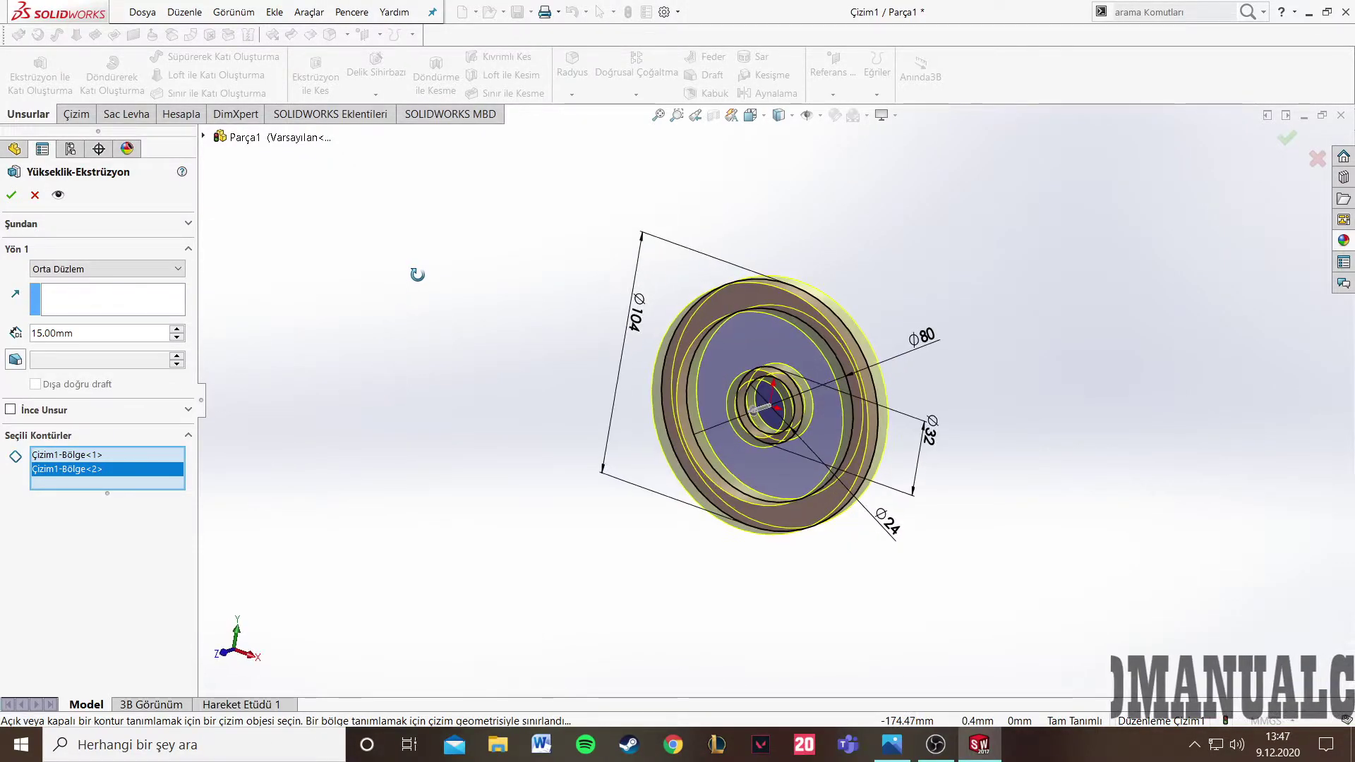
{"action": "left_click", "coordinate": [11, 195]}
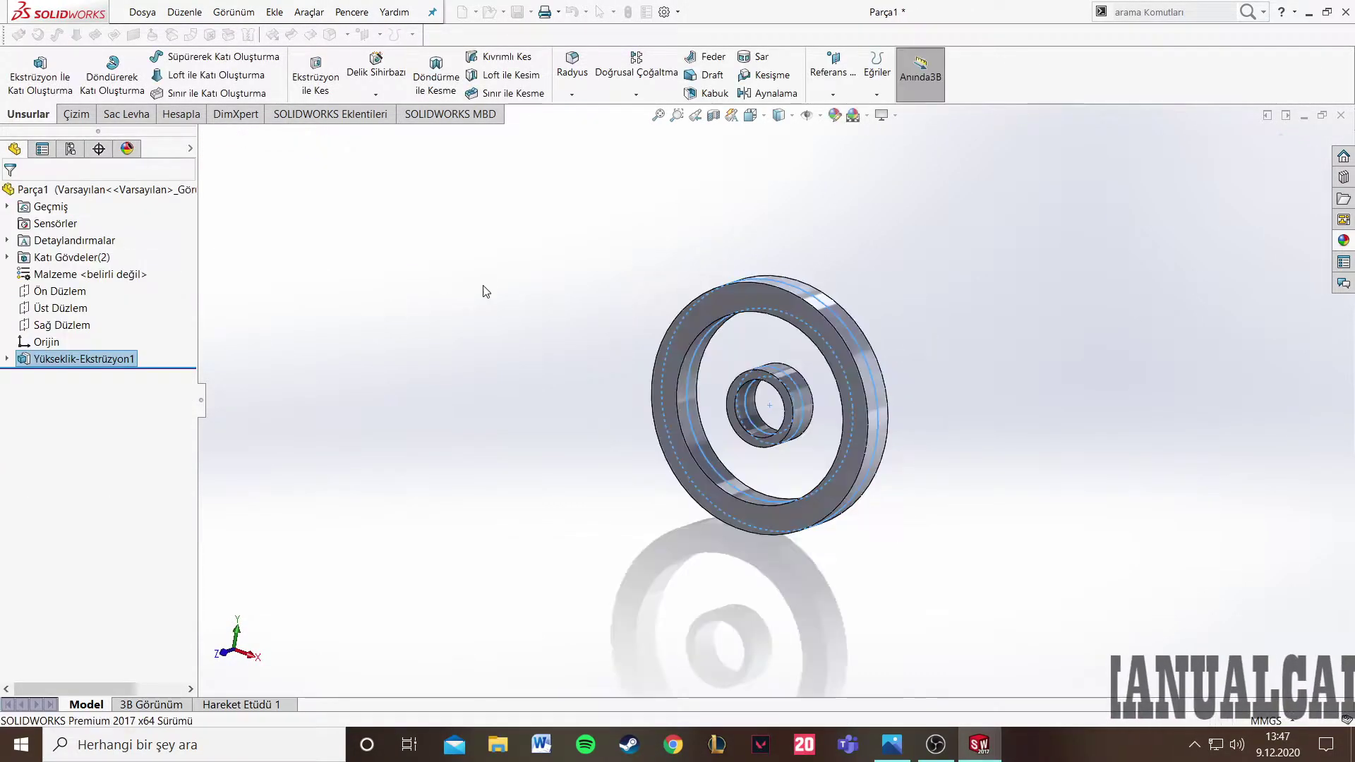
{"action": "mouse_move", "coordinate": [484, 294]}
{"action": "middle_mouse_down"}
{"action": "mouse_move", "coordinate": [517, 343]}
{"action": "mouse_move", "coordinate": [595, 563]}
{"action": "mouse_move", "coordinate": [562, 554]}
{"action": "mouse_move", "coordinate": [520, 568]}
{"action": "mouse_move", "coordinate": [714, 533]}
{"action": "mouse_move", "coordinate": [756, 475]}
{"action": "middle_mouse_up"}
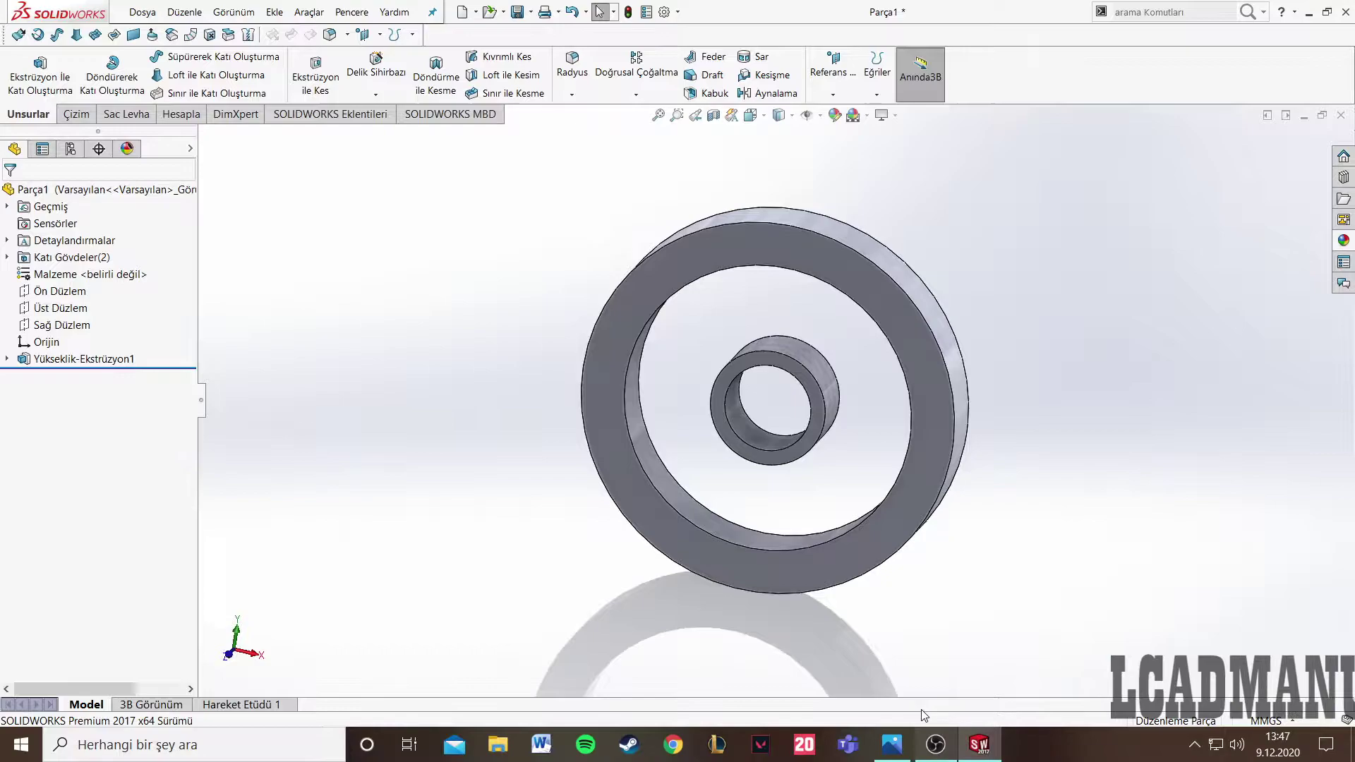
{"action": "left_click", "coordinate": [891, 745]}
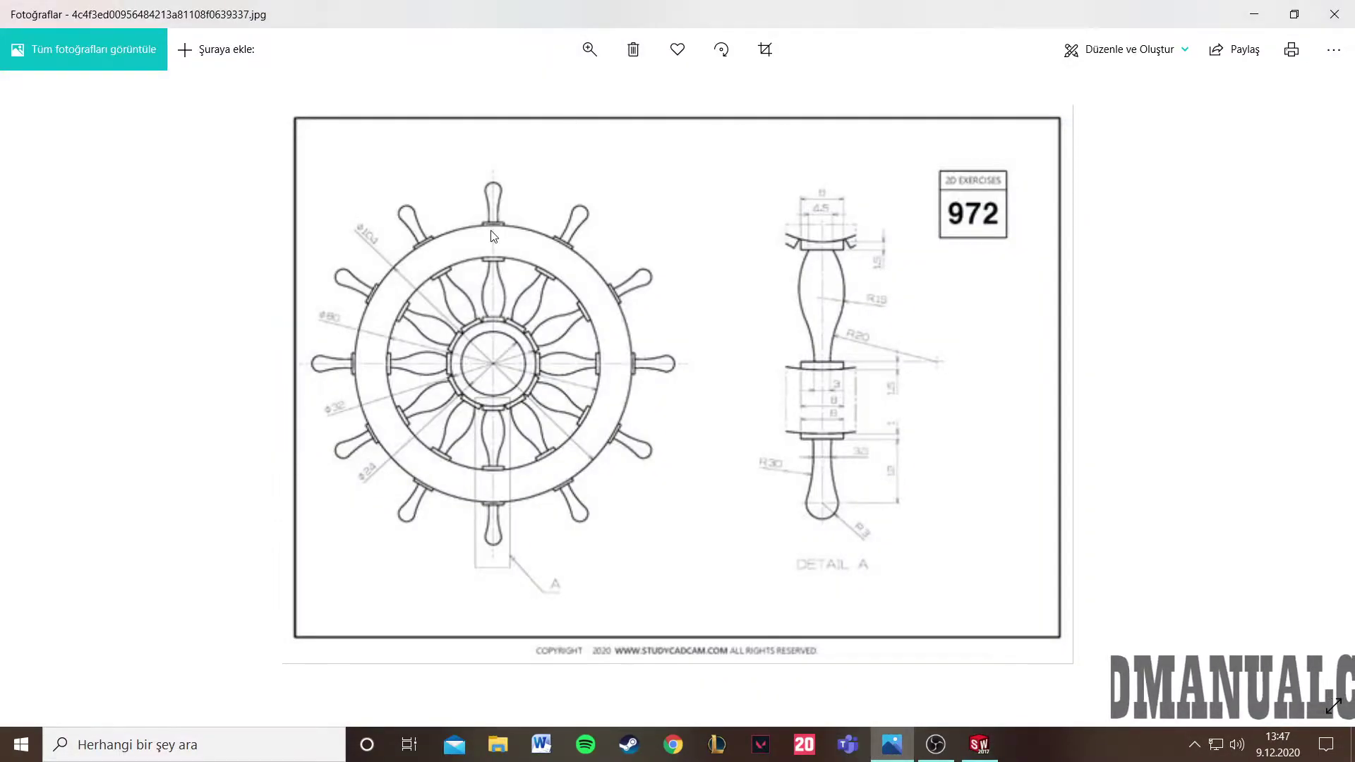
- Magnify the drawing to check Detail A's spoke dimensions, then return to the SOLIDWORKS part
{"action": "left_click", "coordinate": [589, 49]}
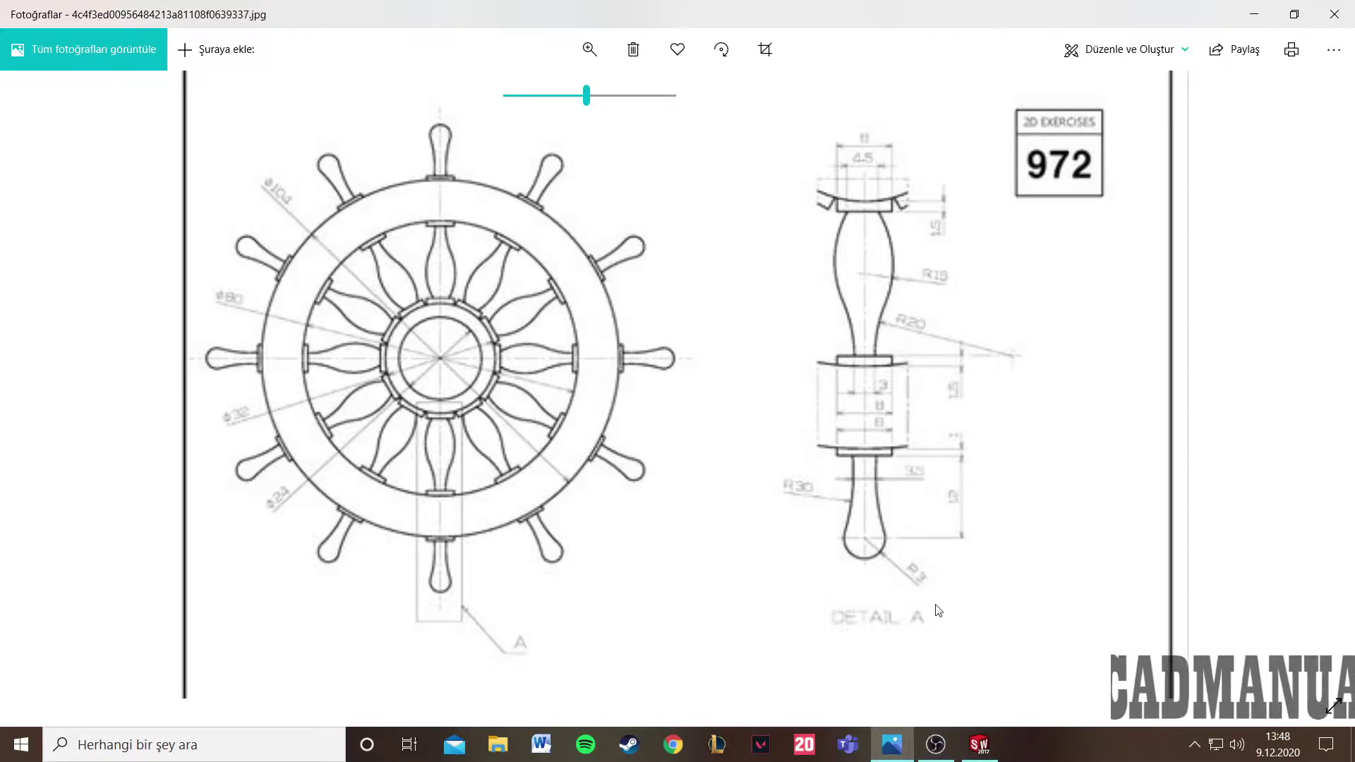
{"action": "left_click", "coordinate": [978, 745]}
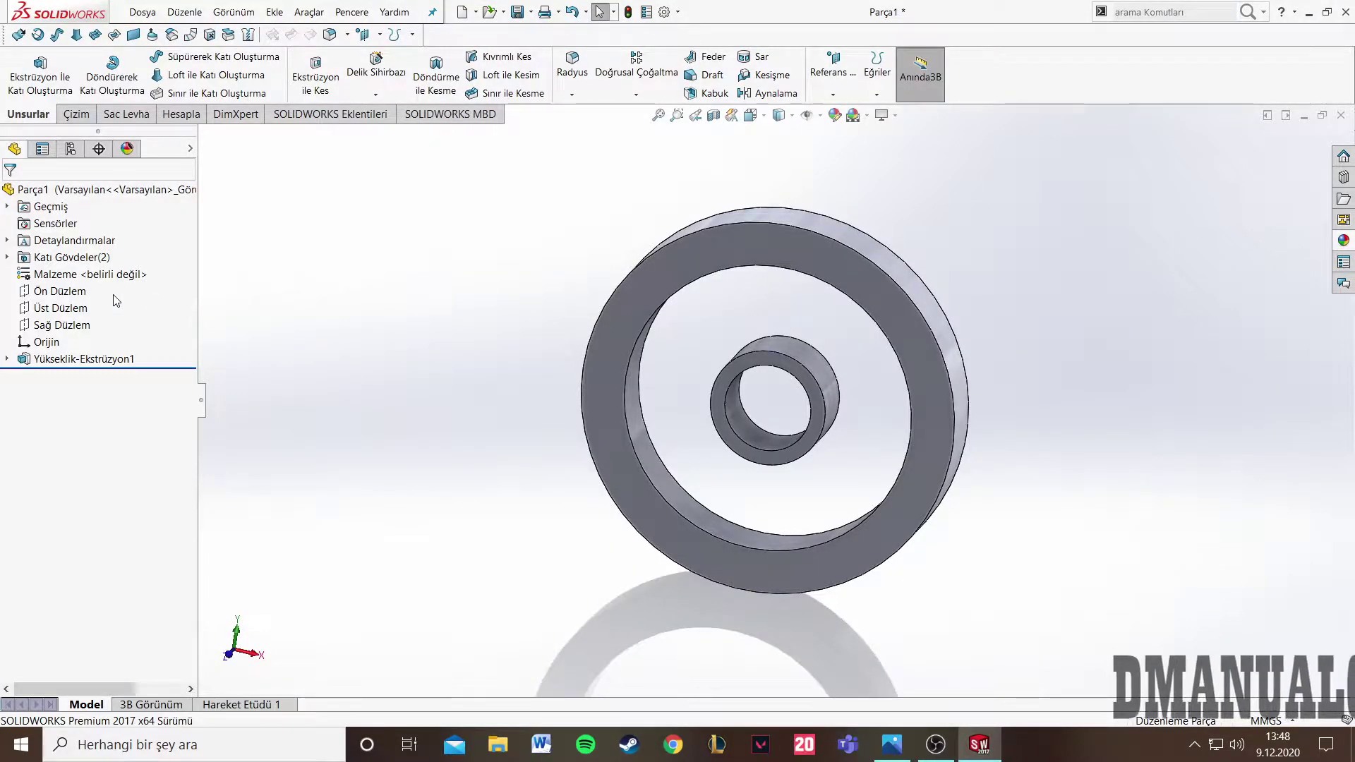
- Start a front-plane sketch viewed normal-to and choose the corner rectangle tool
{"action": "left_click", "coordinate": [76, 289]}
{"action": "left_click", "coordinate": [109, 266]}
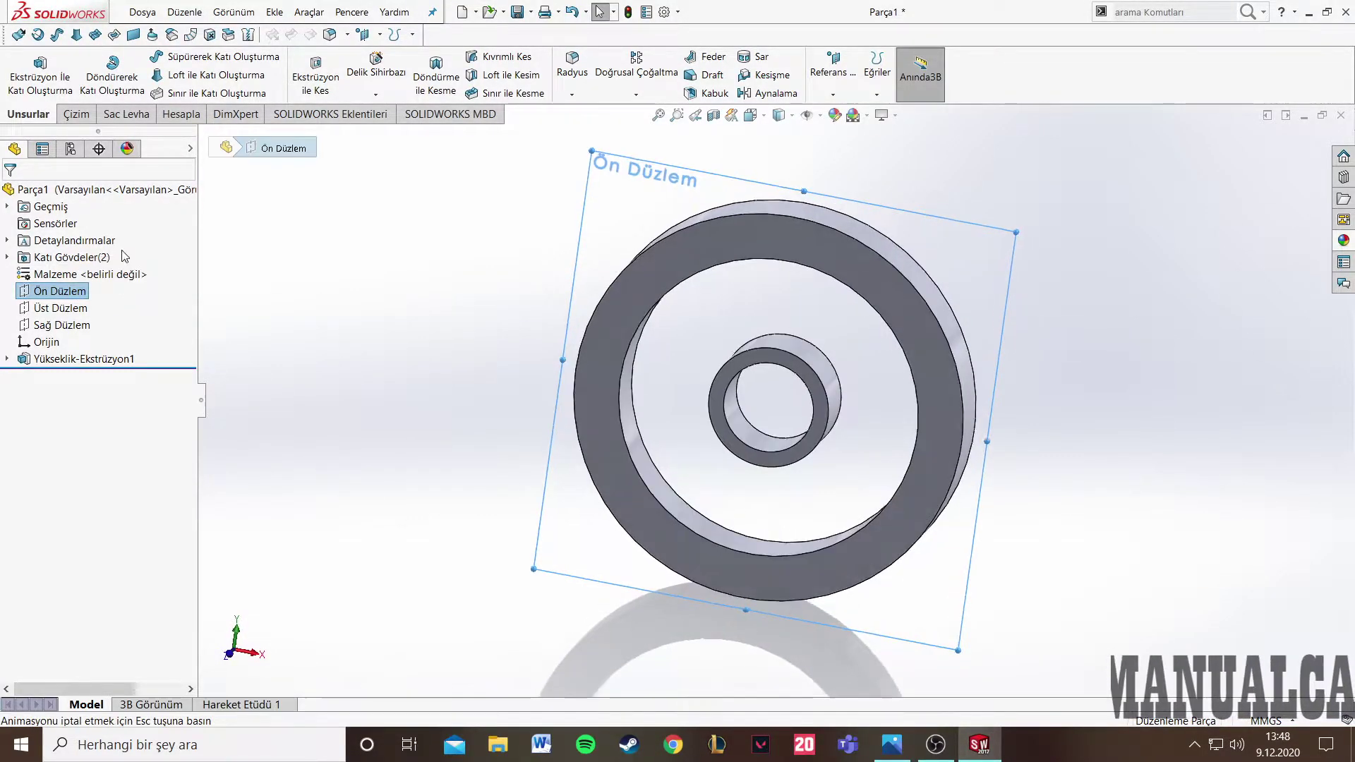
{"action": "left_click", "coordinate": [76, 115]}
{"action": "left_click", "coordinate": [19, 67]}
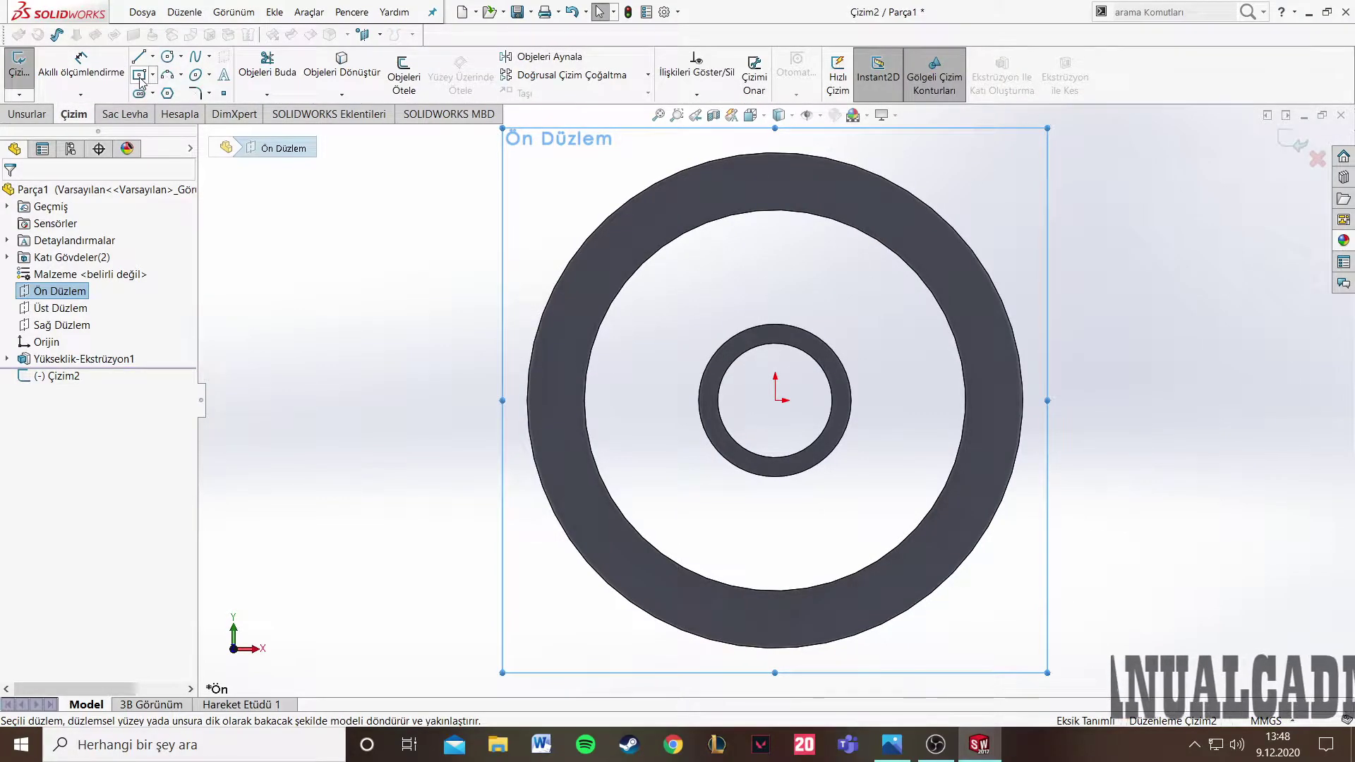
{"action": "left_click", "coordinate": [140, 74]}
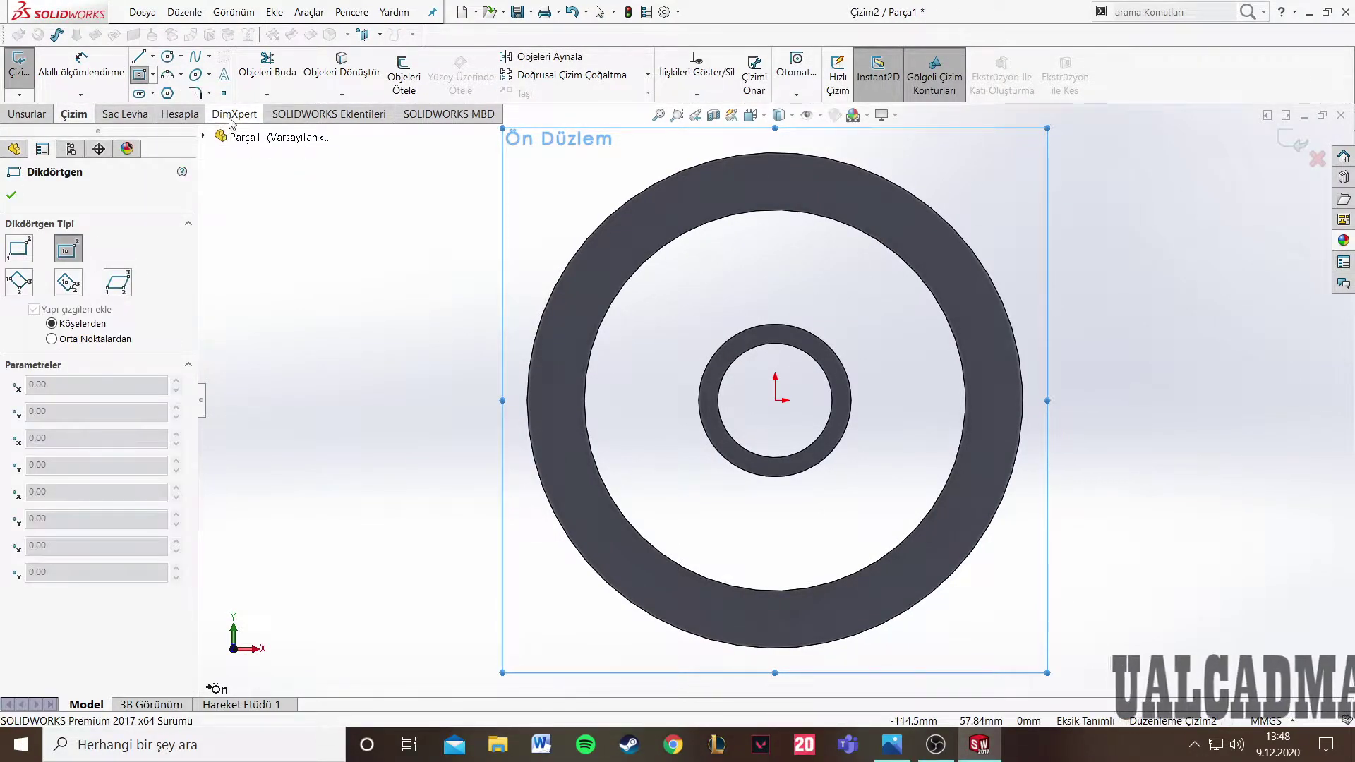
{"action": "scroll", "coordinate": [748, 365], "scroll_direction": "down", "scroll_amount": 3}
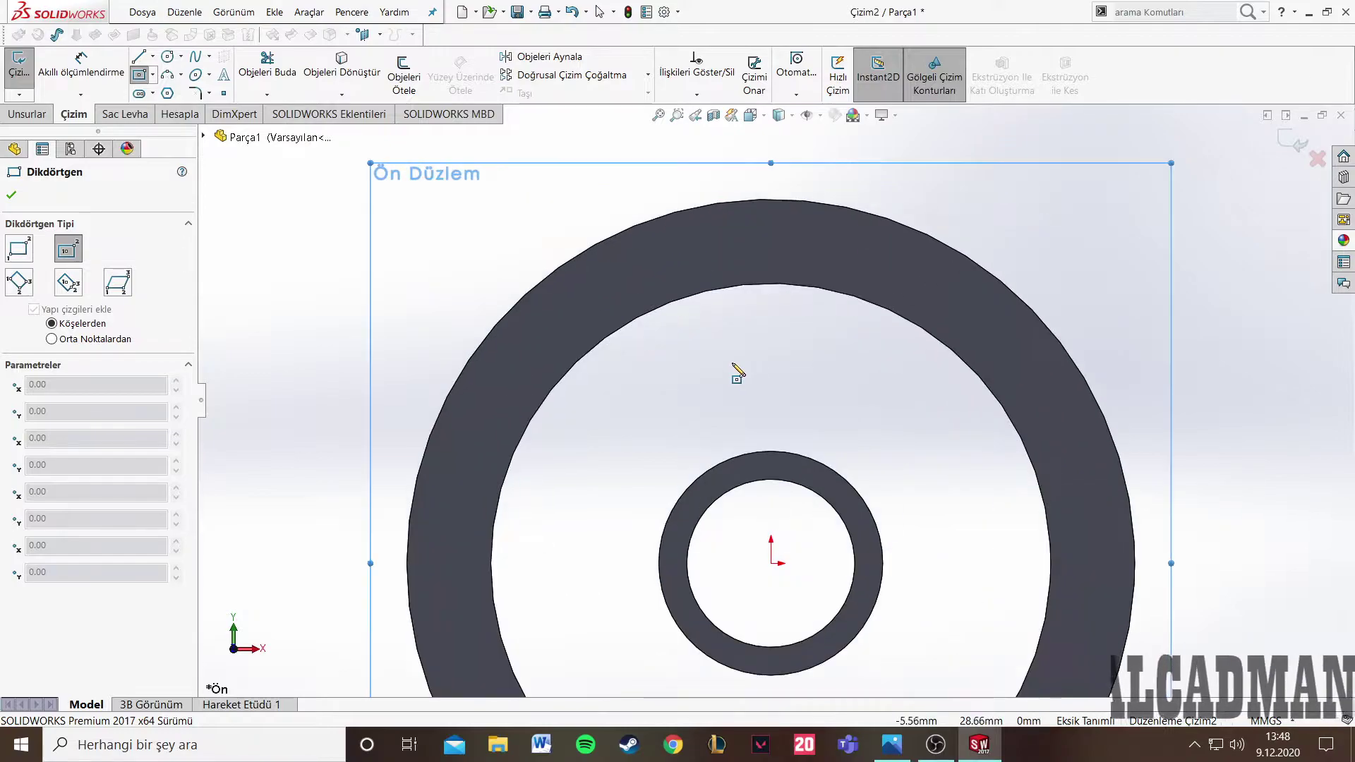
{"action": "left_click", "coordinate": [153, 75]}
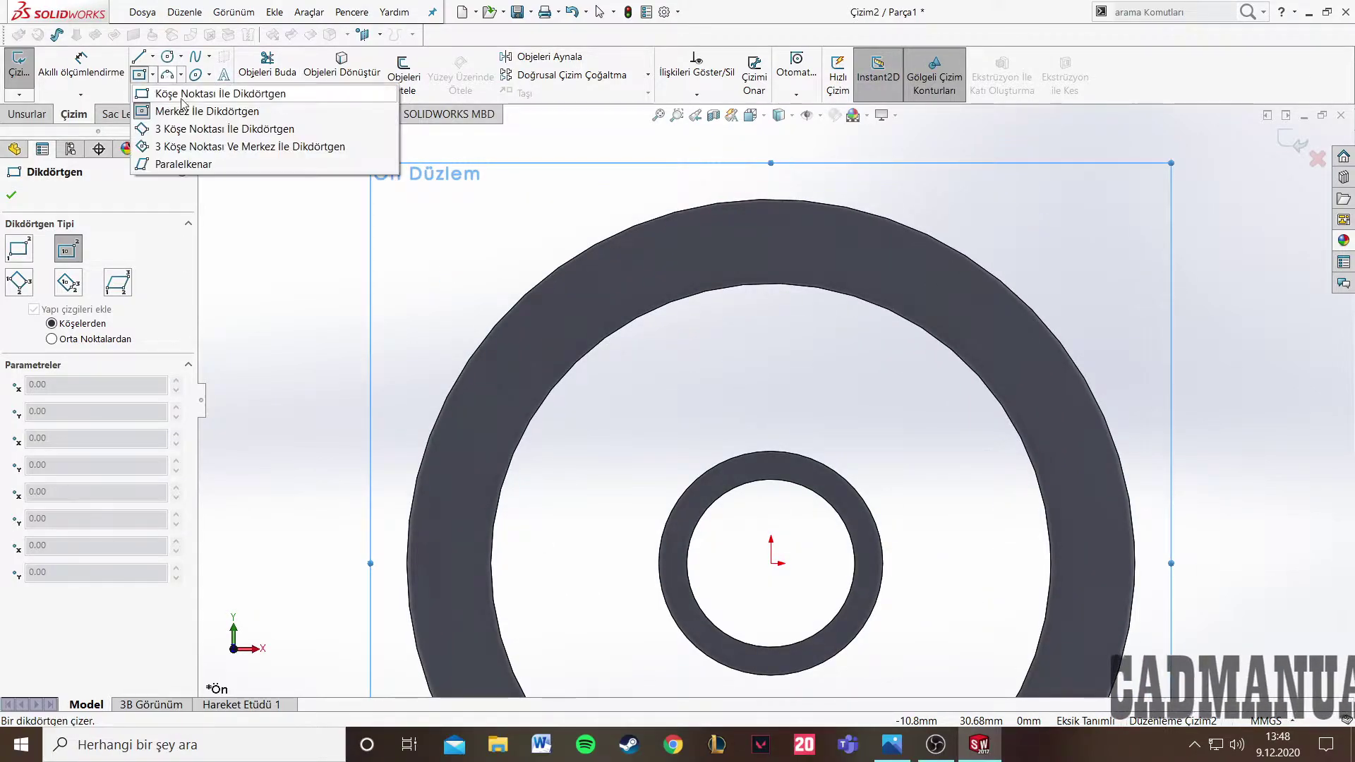
{"action": "left_click", "coordinate": [182, 99]}
{"action": "scroll", "coordinate": [811, 339], "scroll_direction": "up", "scroll_amount": 2}
{"action": "scroll", "coordinate": [792, 405], "scroll_direction": "up", "scroll_amount": 3}
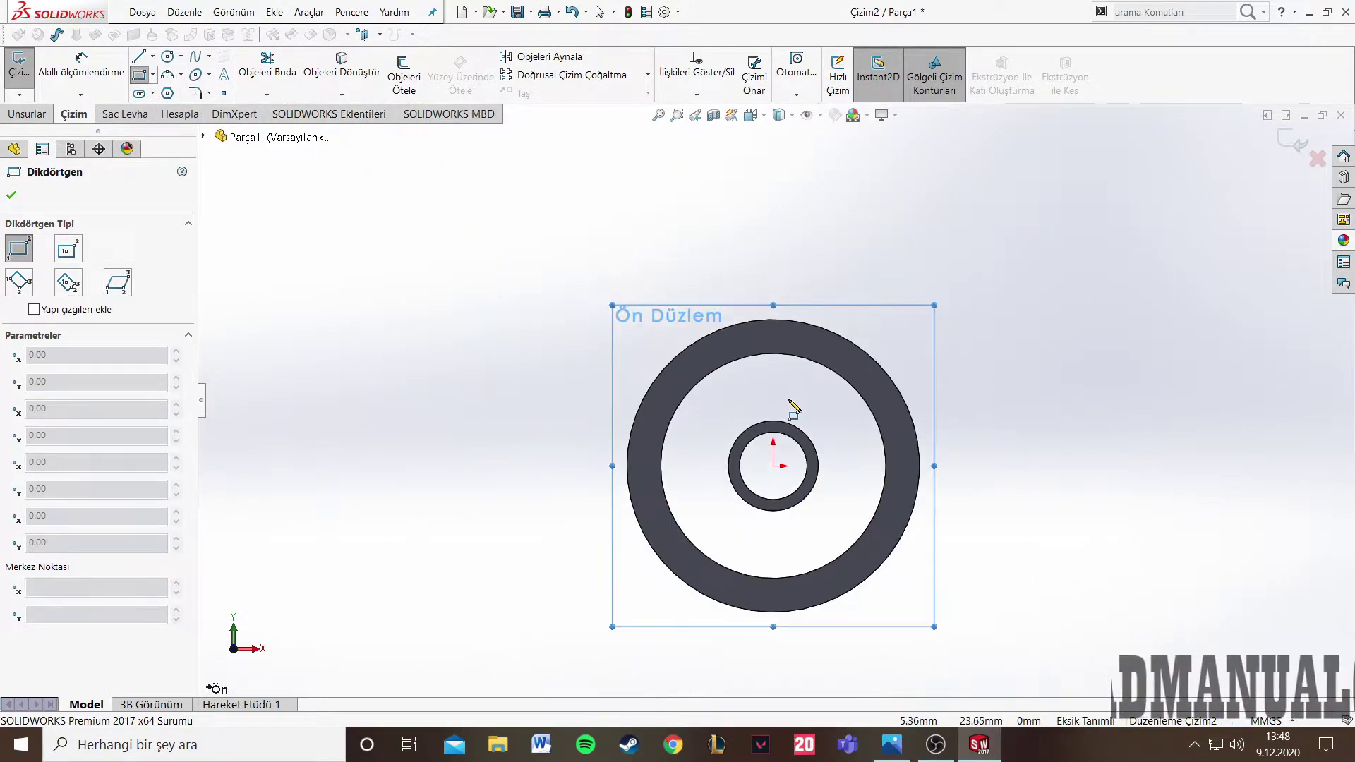
{"action": "scroll", "coordinate": [774, 375], "scroll_direction": "down", "scroll_amount": 3}
{"action": "scroll", "coordinate": [765, 369], "scroll_direction": "down", "scroll_amount": 2}
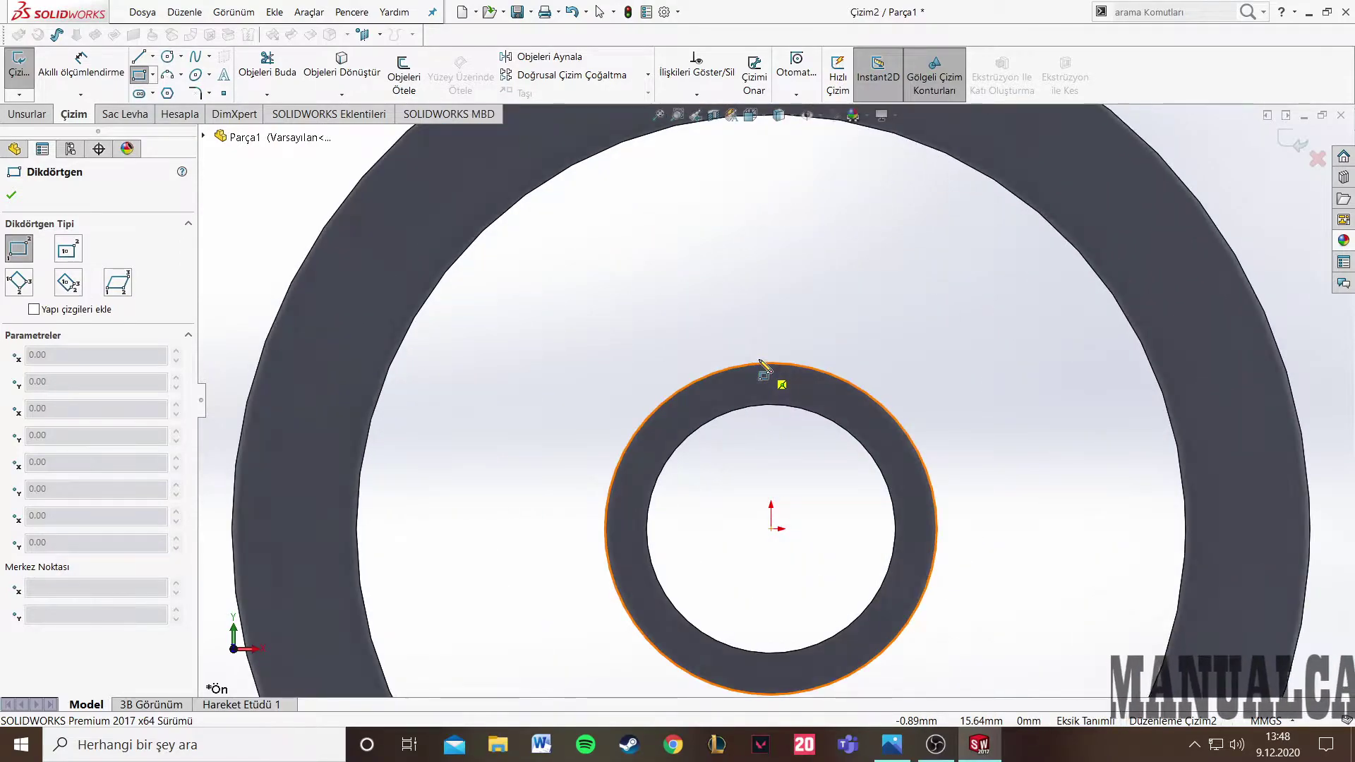
{"action": "scroll", "coordinate": [759, 452], "scroll_direction": "up", "scroll_amount": 3}
{"action": "scroll", "coordinate": [790, 599], "scroll_direction": "up", "scroll_amount": 2}
{"action": "scroll", "coordinate": [812, 367], "scroll_direction": "down", "scroll_amount": 2}
{"action": "scroll", "coordinate": [741, 240], "scroll_direction": "down", "scroll_amount": 2}
{"action": "scroll", "coordinate": [730, 223], "scroll_direction": "down", "scroll_amount": 2}
- Draw three rectangles: across the inner ring's bottom, on the outer ring, and below it
{"action": "left_click", "coordinate": [689, 234]}
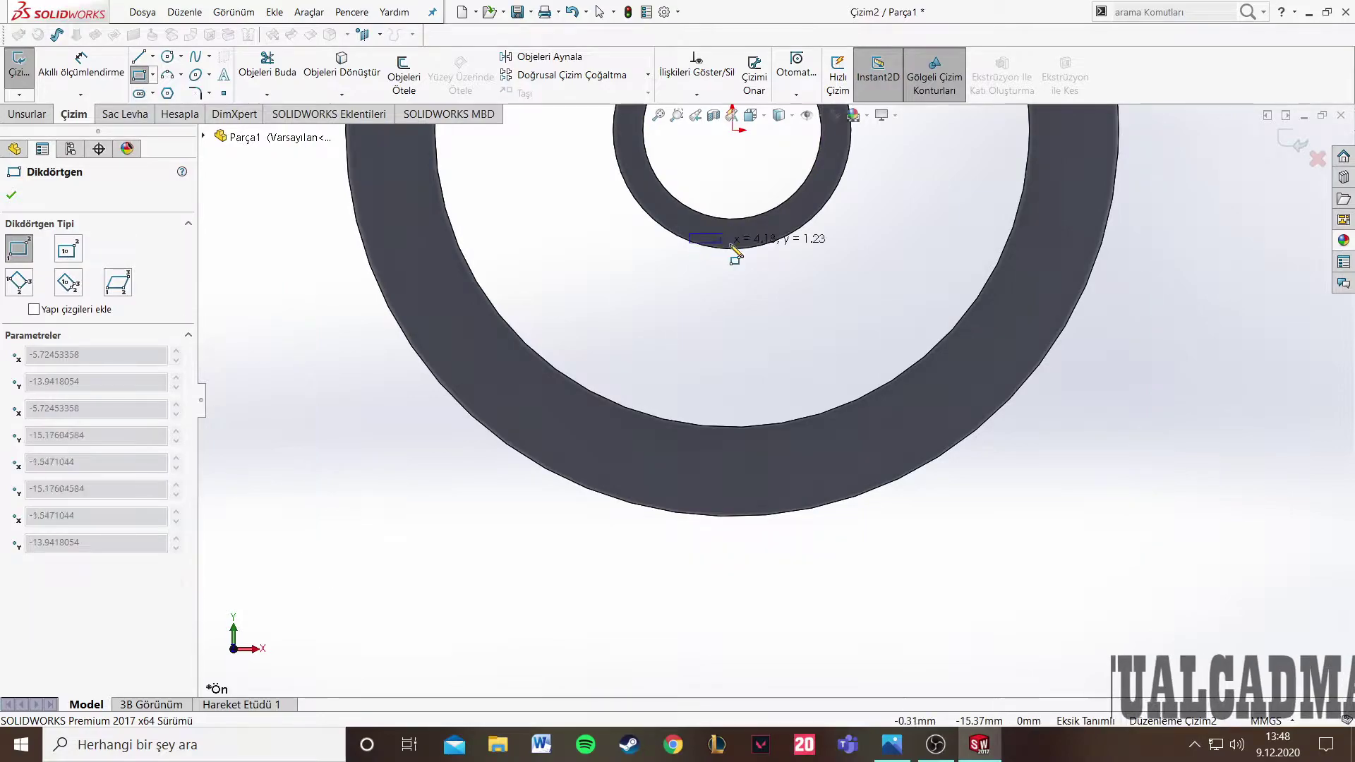
{"action": "left_click", "coordinate": [765, 259]}
{"action": "left_click", "coordinate": [696, 416]}
{"action": "left_click", "coordinate": [778, 442]}
{"action": "left_click", "coordinate": [695, 516]}
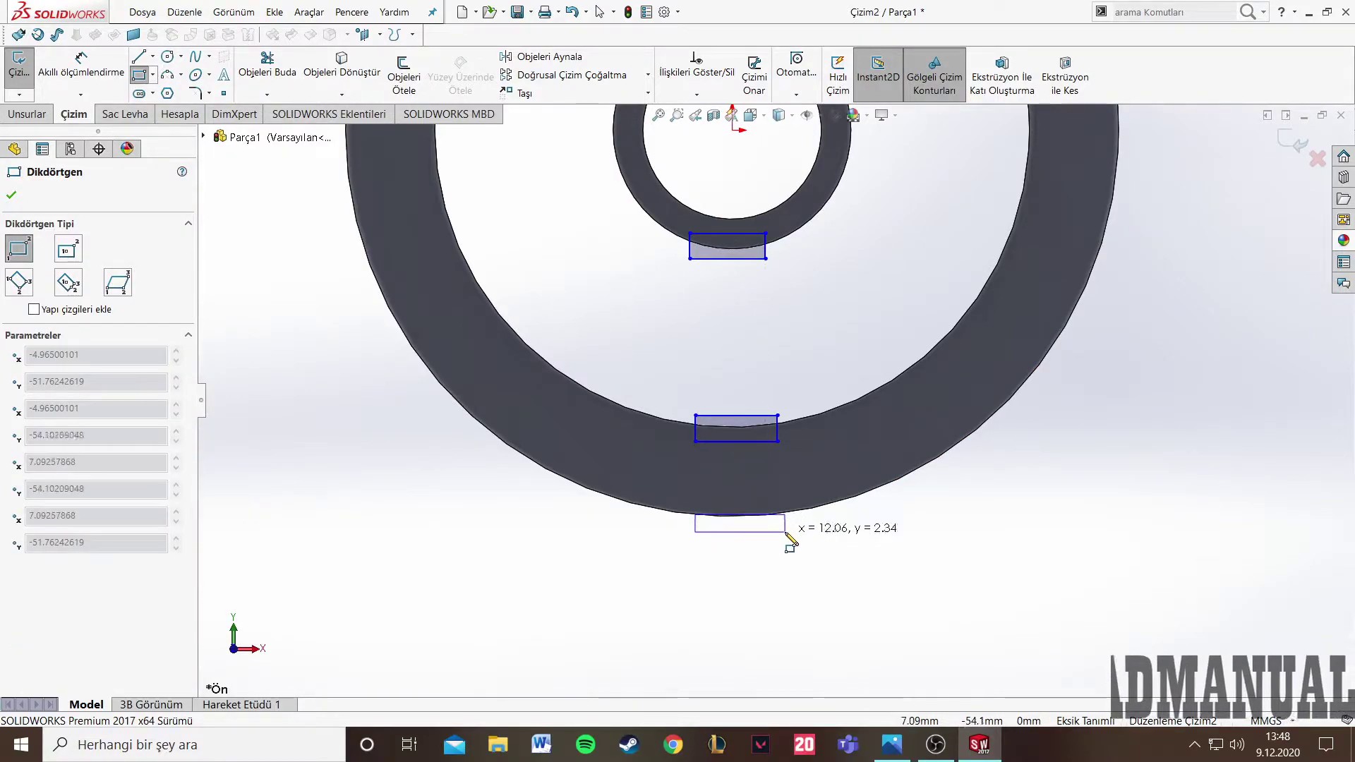
{"action": "left_click", "coordinate": [783, 535]}
- Dimension the upper rectangle to 8 wide by 1.5 high
{"action": "left_click", "coordinate": [81, 71]}
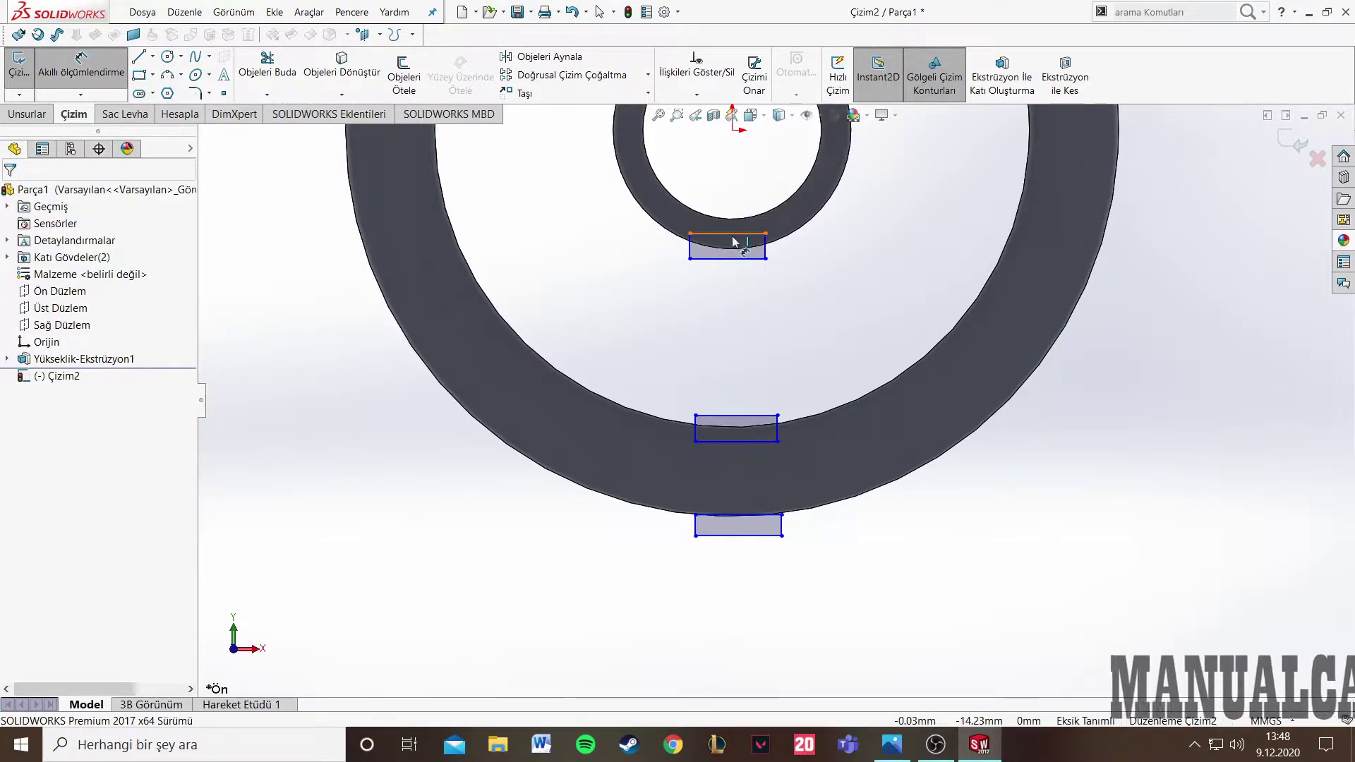
{"action": "left_click", "coordinate": [730, 196]}
{"action": "type", "text": "8"}
{"action": "key", "text": "Return"}
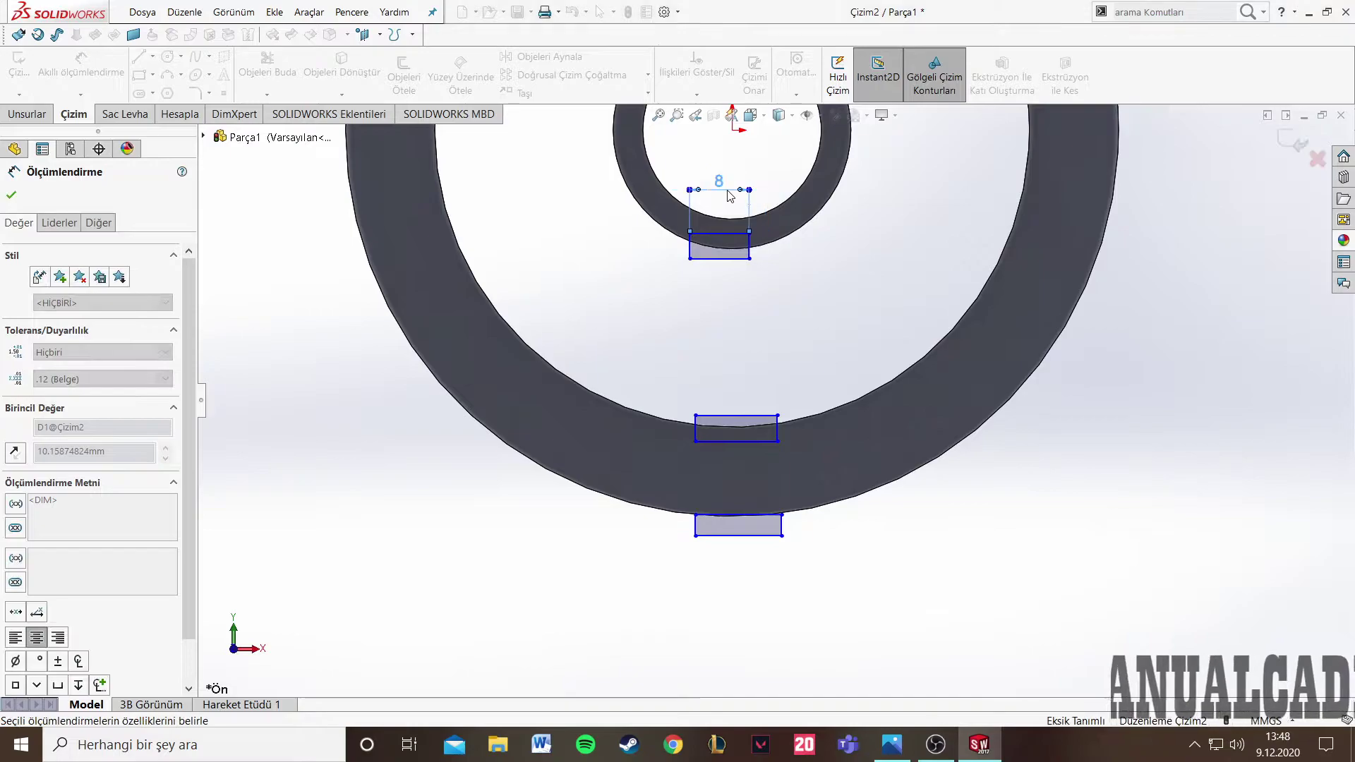
{"action": "scroll", "coordinate": [739, 215], "scroll_direction": "down", "scroll_amount": 1}
{"action": "left_click", "coordinate": [756, 266]}
{"action": "left_click", "coordinate": [868, 277]}
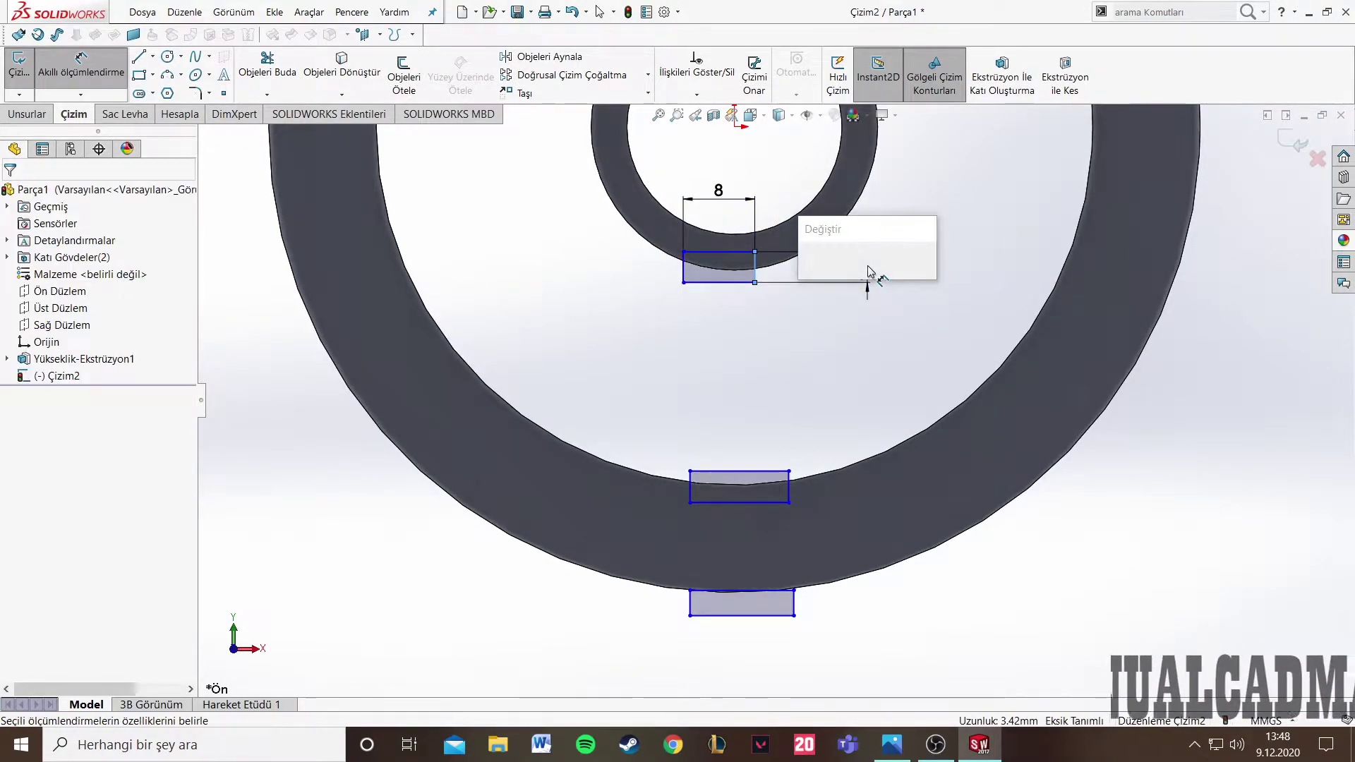
{"action": "type", "text": "1.5"}
{"action": "key", "text": "Return"}
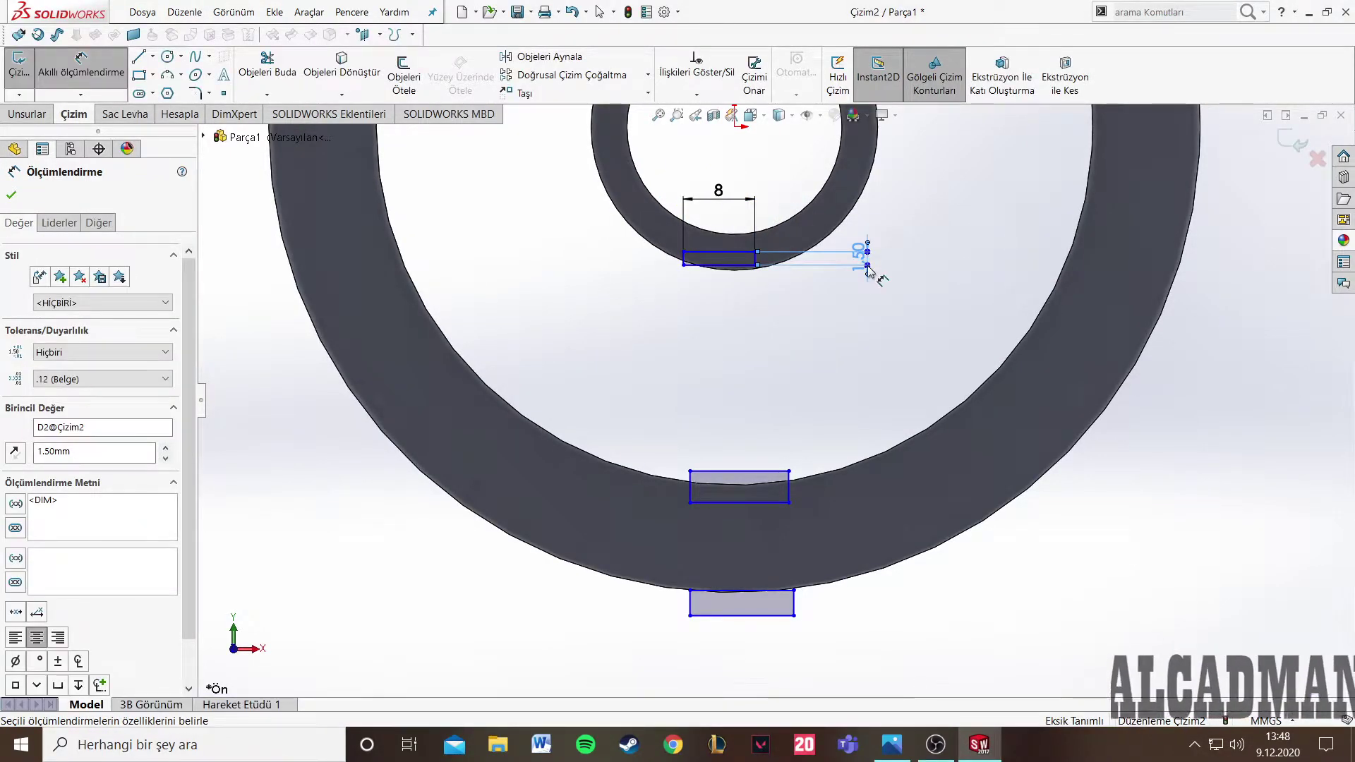
{"action": "left_click", "coordinate": [10, 197]}
- Make the hub rectangle's bottom line tangent to the inner ring and centre it vertically under the origin
{"action": "scroll", "coordinate": [778, 320], "scroll_direction": "down", "scroll_amount": 3}
{"action": "left_click", "coordinate": [646, 210]}
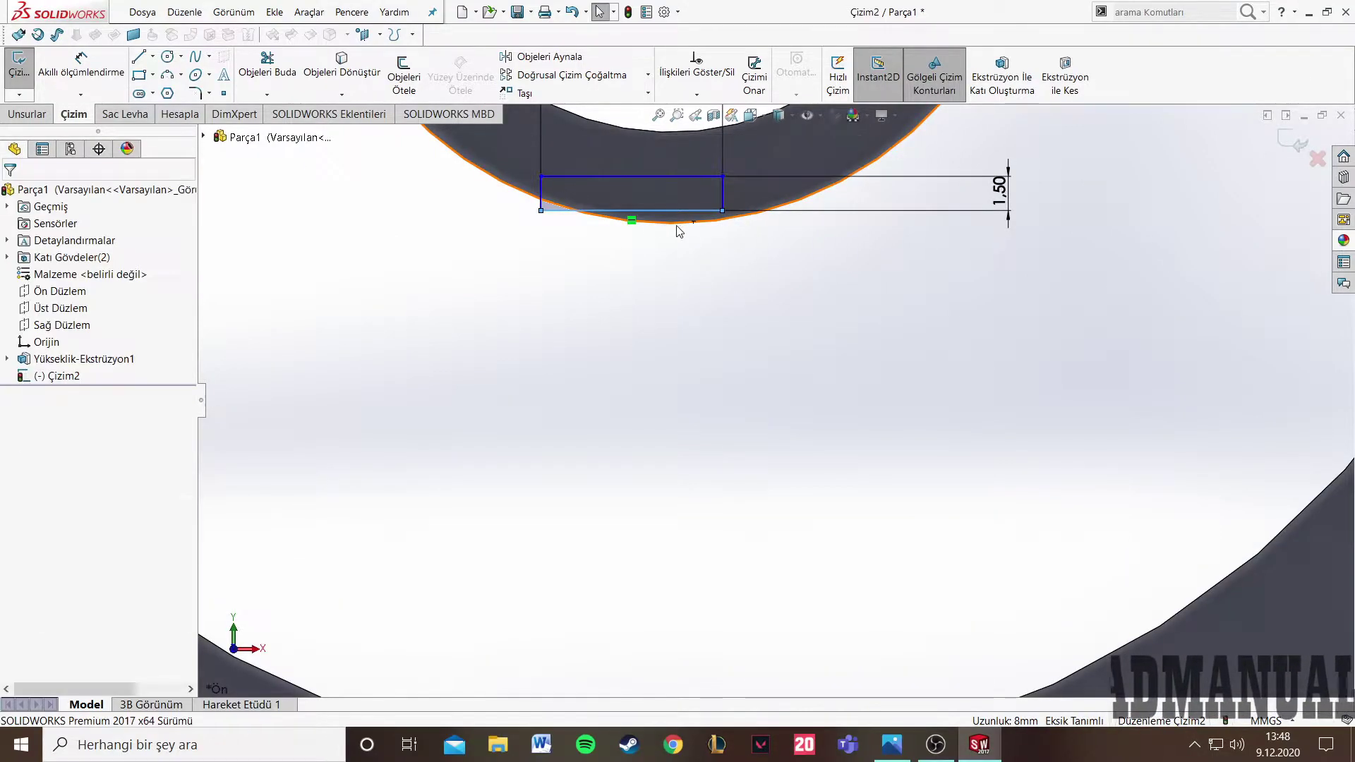
{"action": "key", "text": "Escape"}
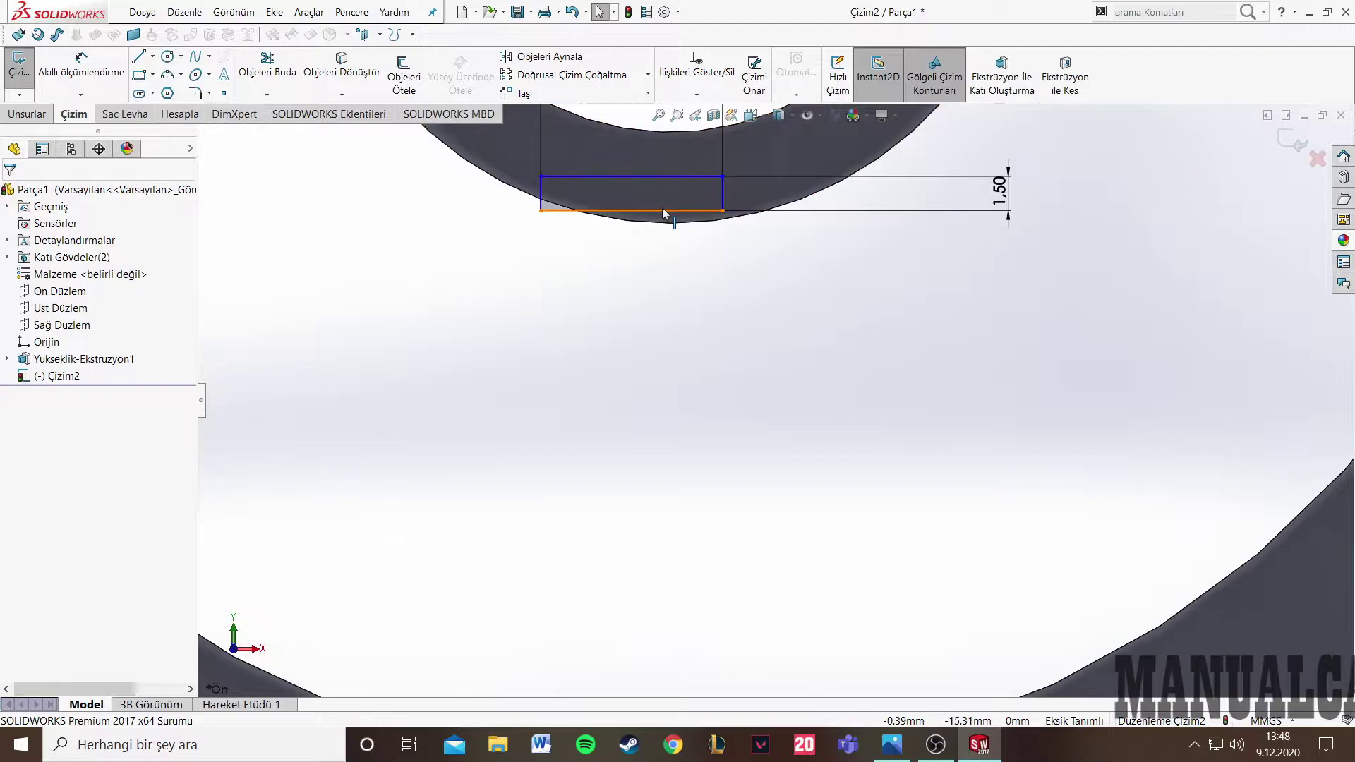
{"action": "left_click", "coordinate": [661, 234]}
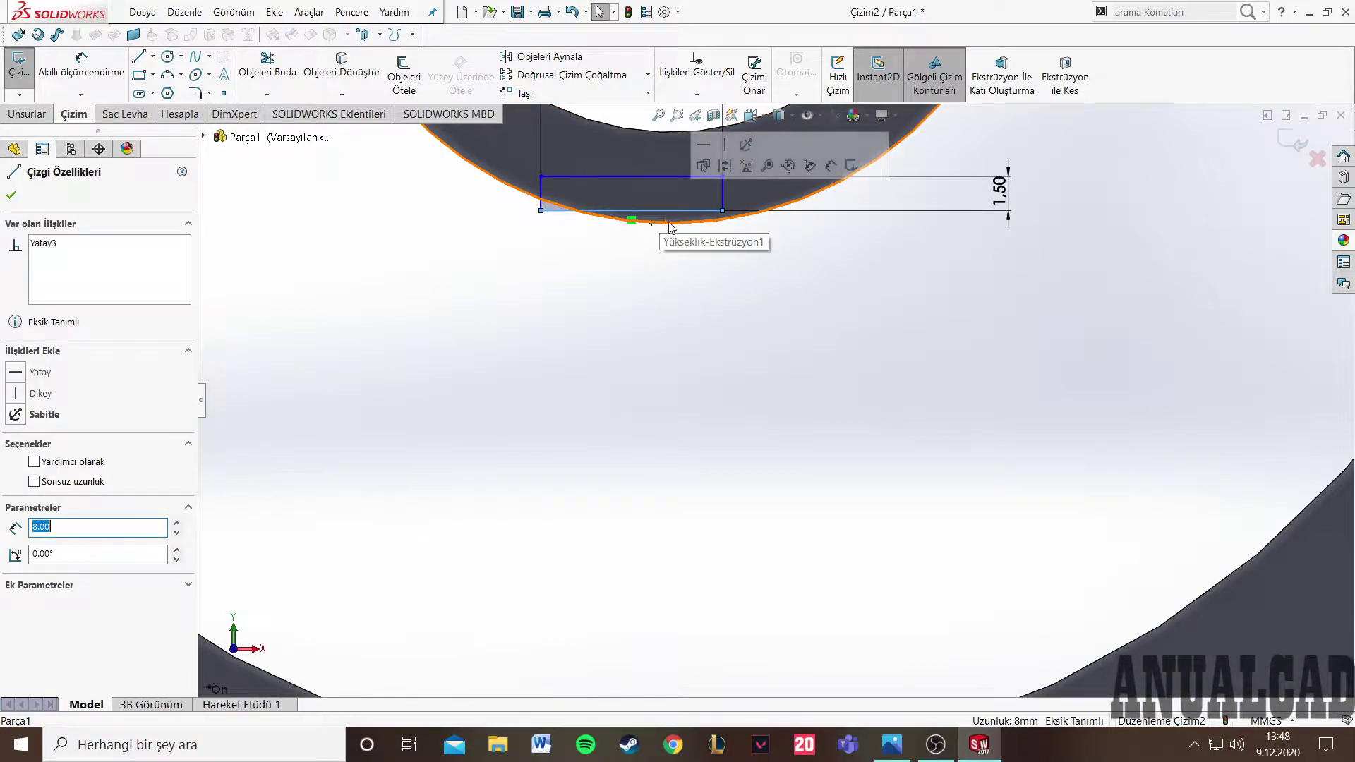
{"action": "left_click", "coordinate": [670, 228], "text": "ctrl"}
{"action": "left_click", "coordinate": [14, 444]}
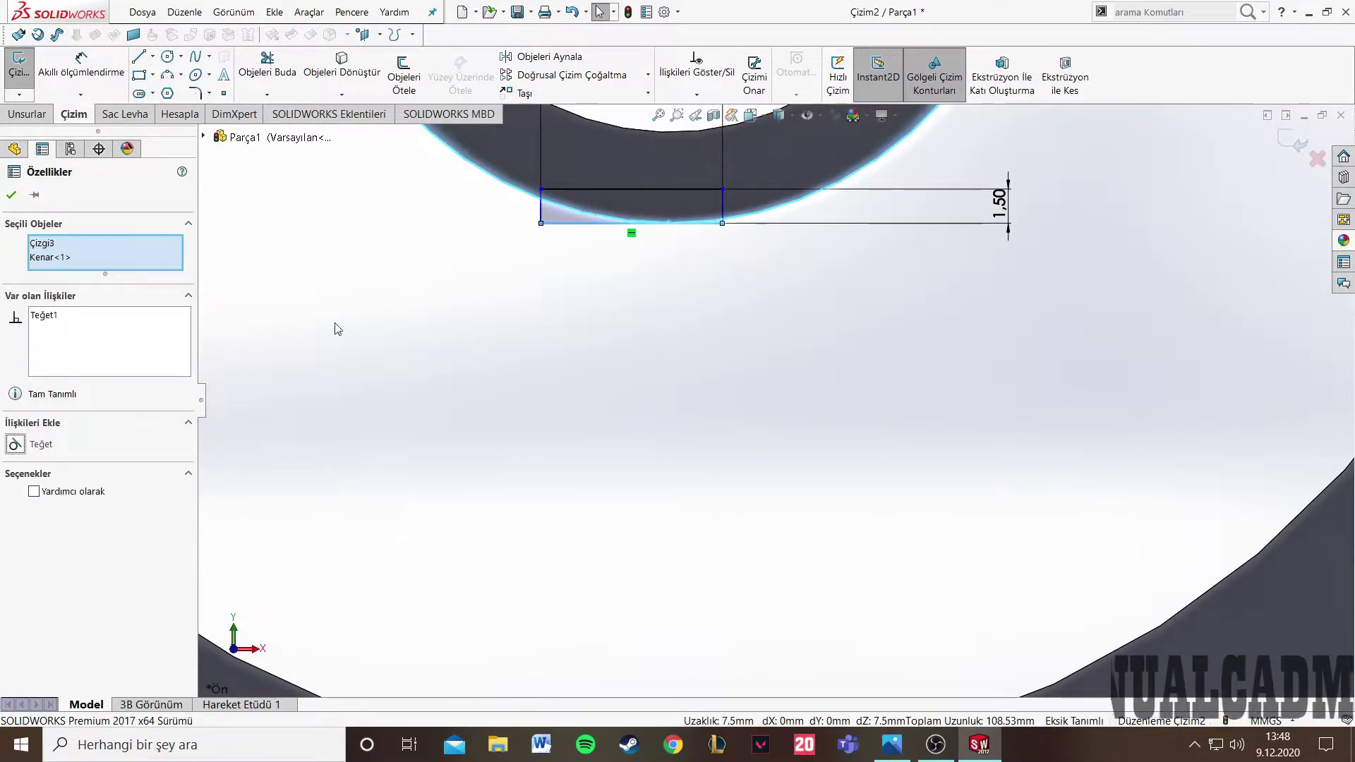
{"action": "key", "text": "Escape"}
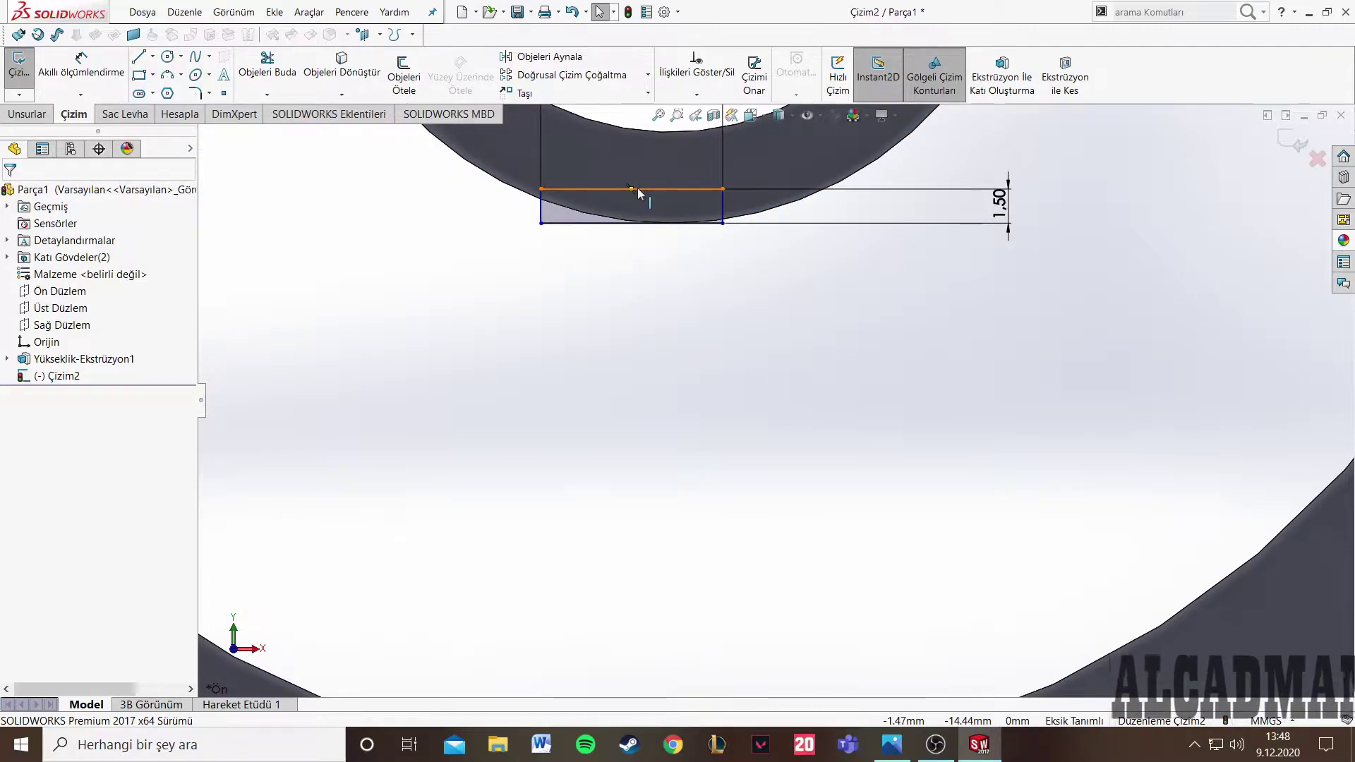
{"action": "left_click", "coordinate": [630, 190]}
{"action": "key", "text": "Escape"}
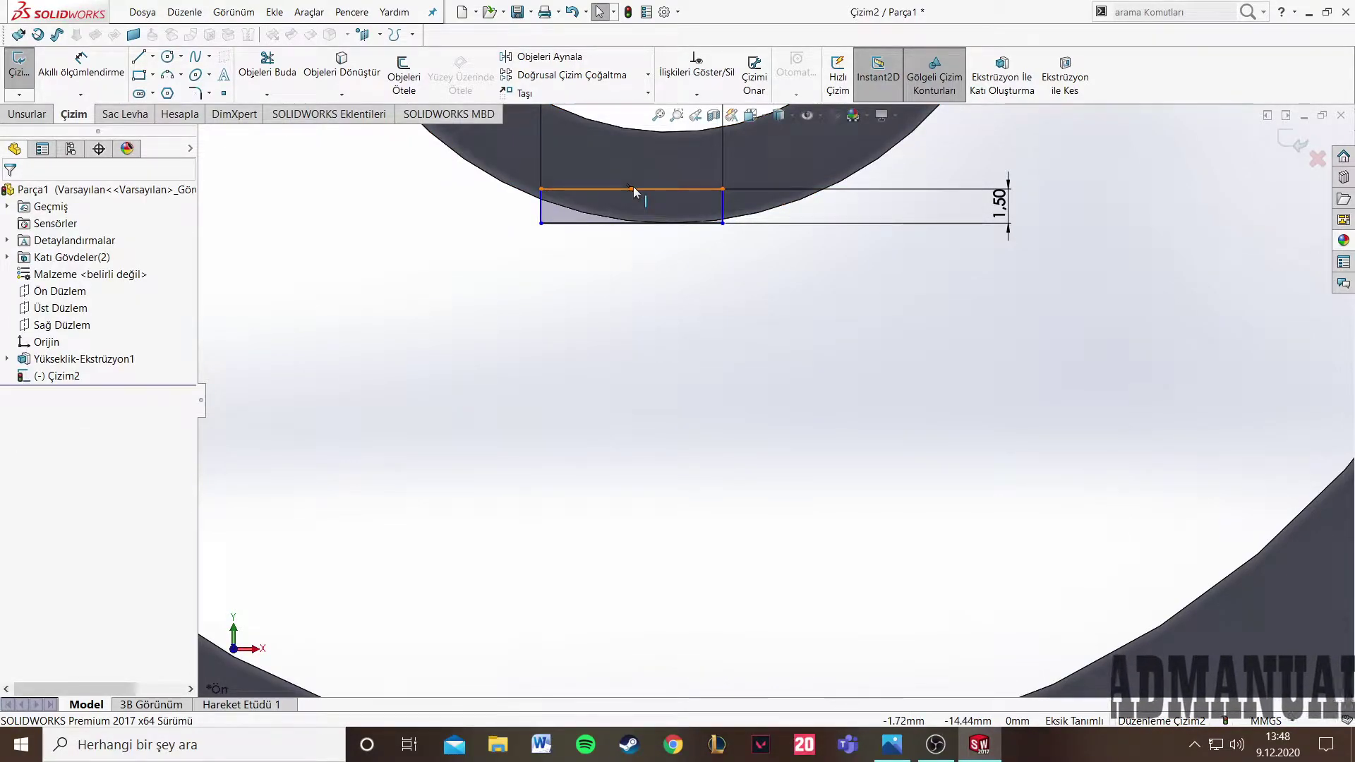
{"action": "left_click", "coordinate": [631, 190]}
{"action": "scroll", "coordinate": [726, 233], "scroll_direction": "up", "scroll_amount": 2}
{"action": "scroll", "coordinate": [751, 199], "scroll_direction": "up", "scroll_amount": 2}
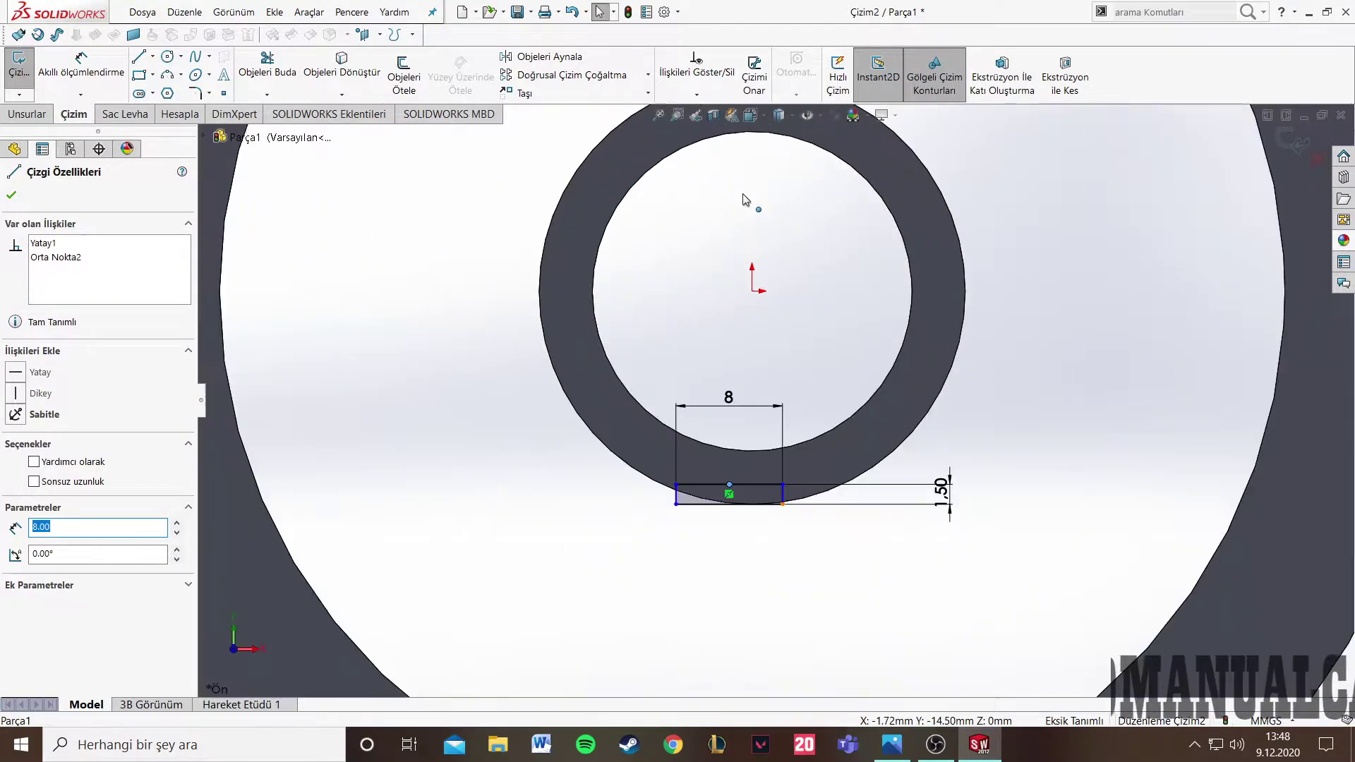
{"action": "left_click", "coordinate": [753, 292], "text": "ctrl"}
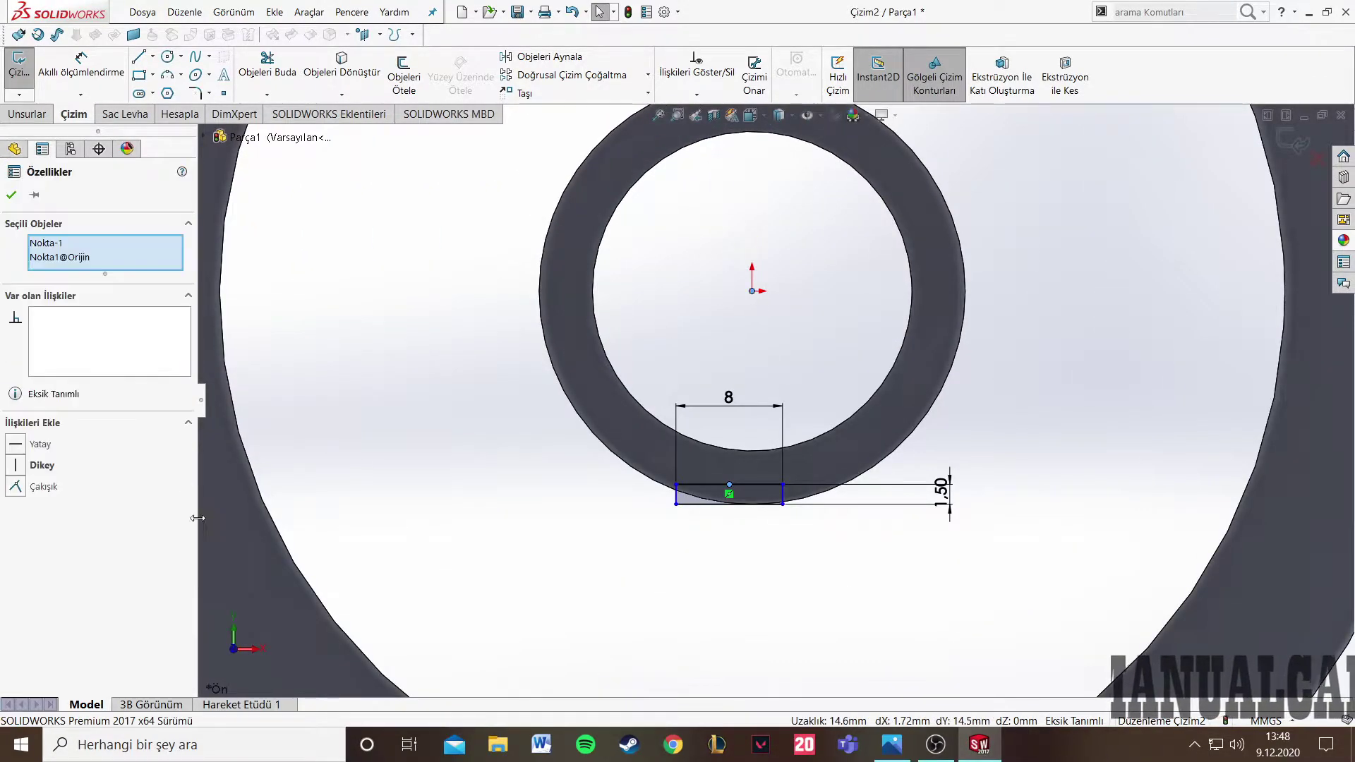
{"action": "left_click", "coordinate": [16, 466]}
{"action": "left_click", "coordinate": [565, 515]}
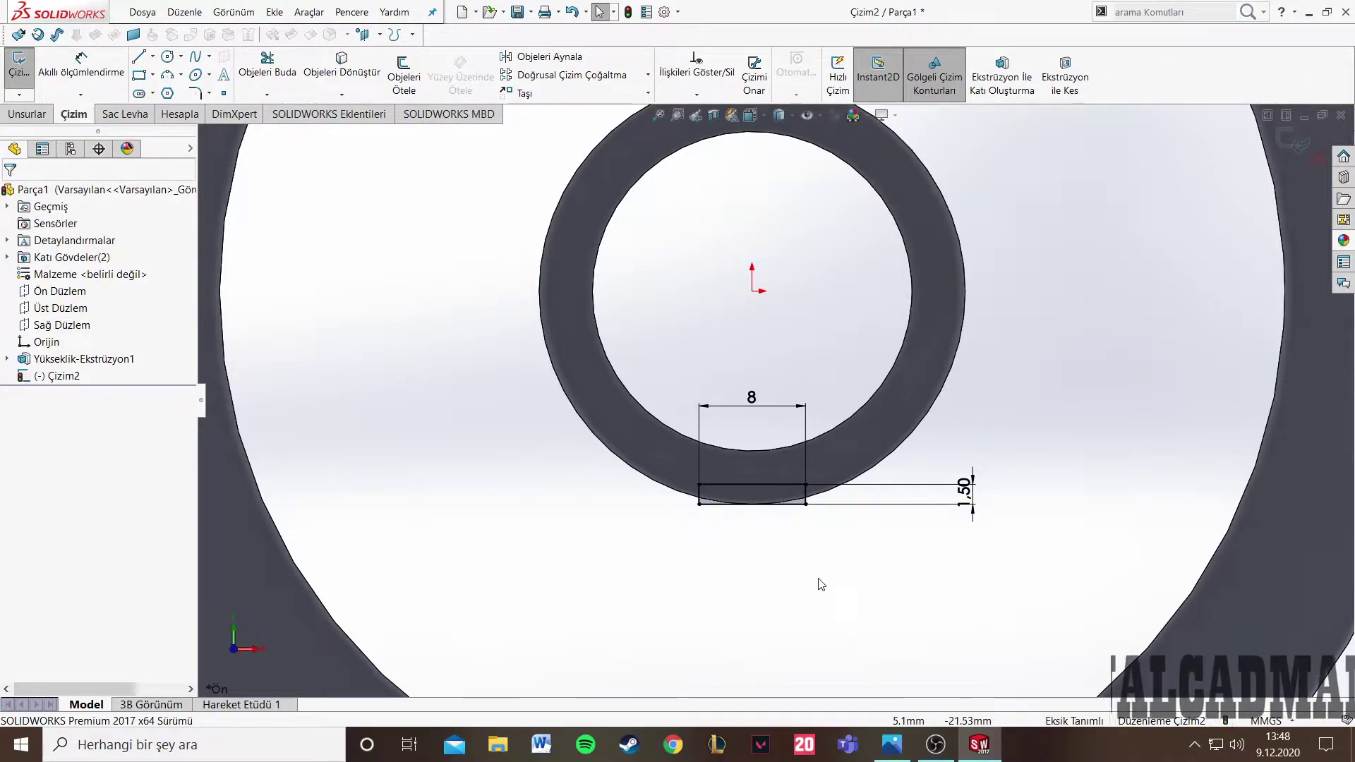
- Delete the tangent relation on the lower rectangle and nudge it down slightly
{"action": "left_click", "coordinate": [790, 504]}
{"action": "left_click", "coordinate": [841, 483], "text": "ctrl"}
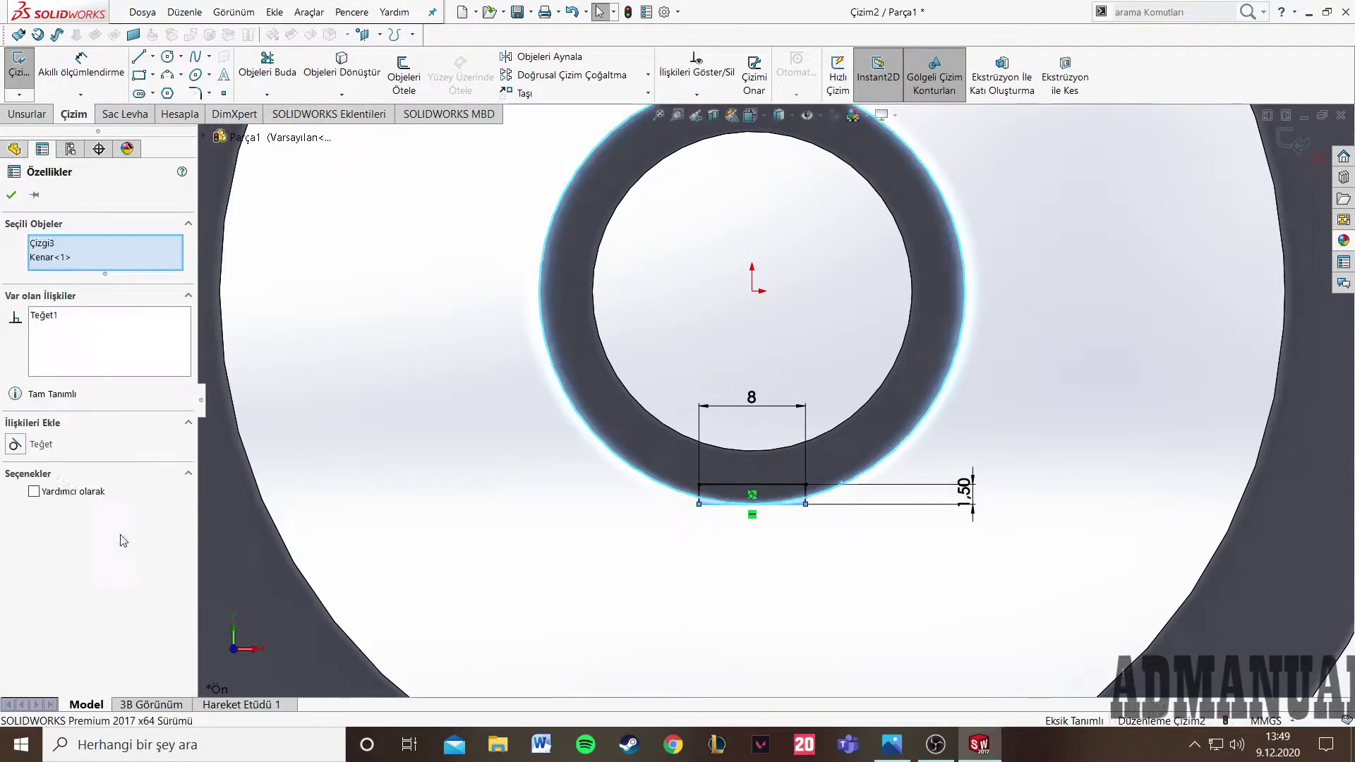
{"action": "left_click", "coordinate": [43, 319]}
{"action": "key", "text": "Delete"}
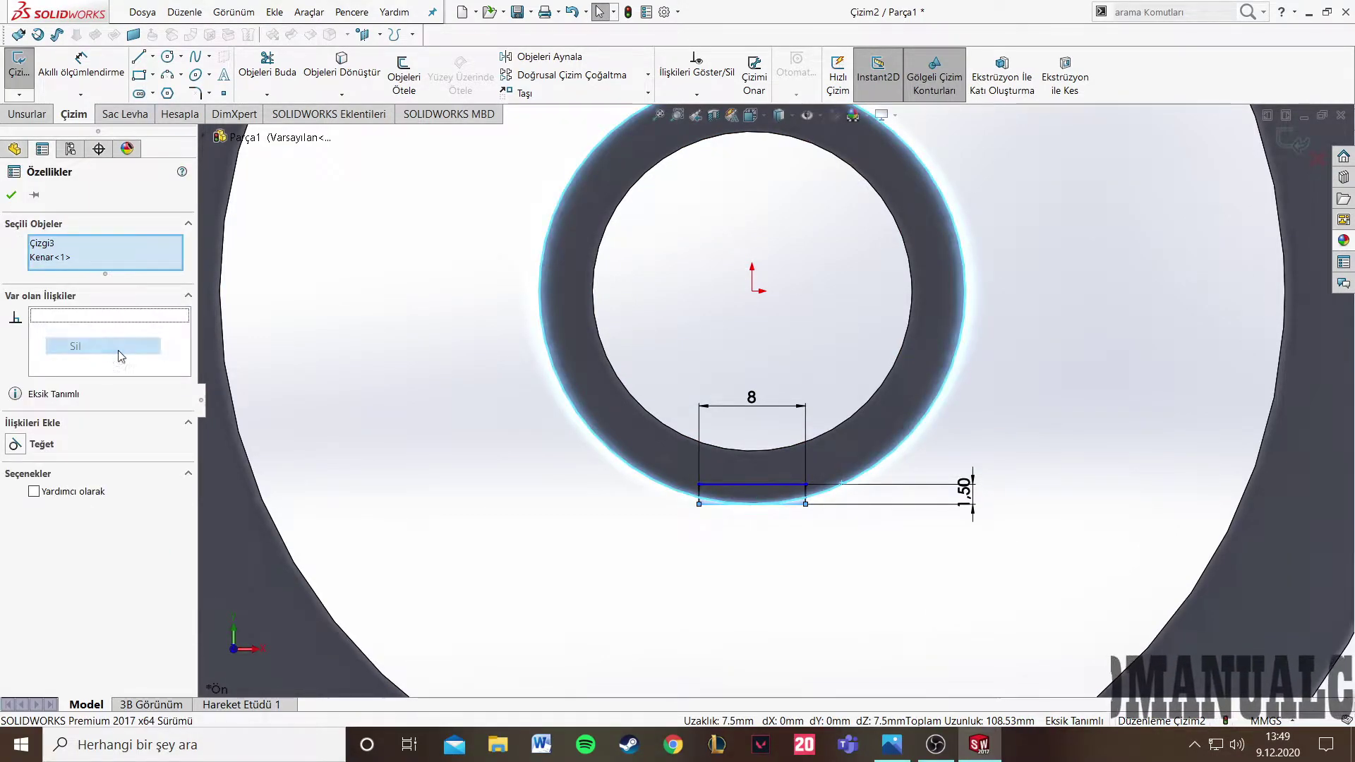
{"action": "left_click", "coordinate": [838, 596]}
{"action": "scroll", "coordinate": [824, 544], "scroll_direction": "down", "scroll_amount": 2}
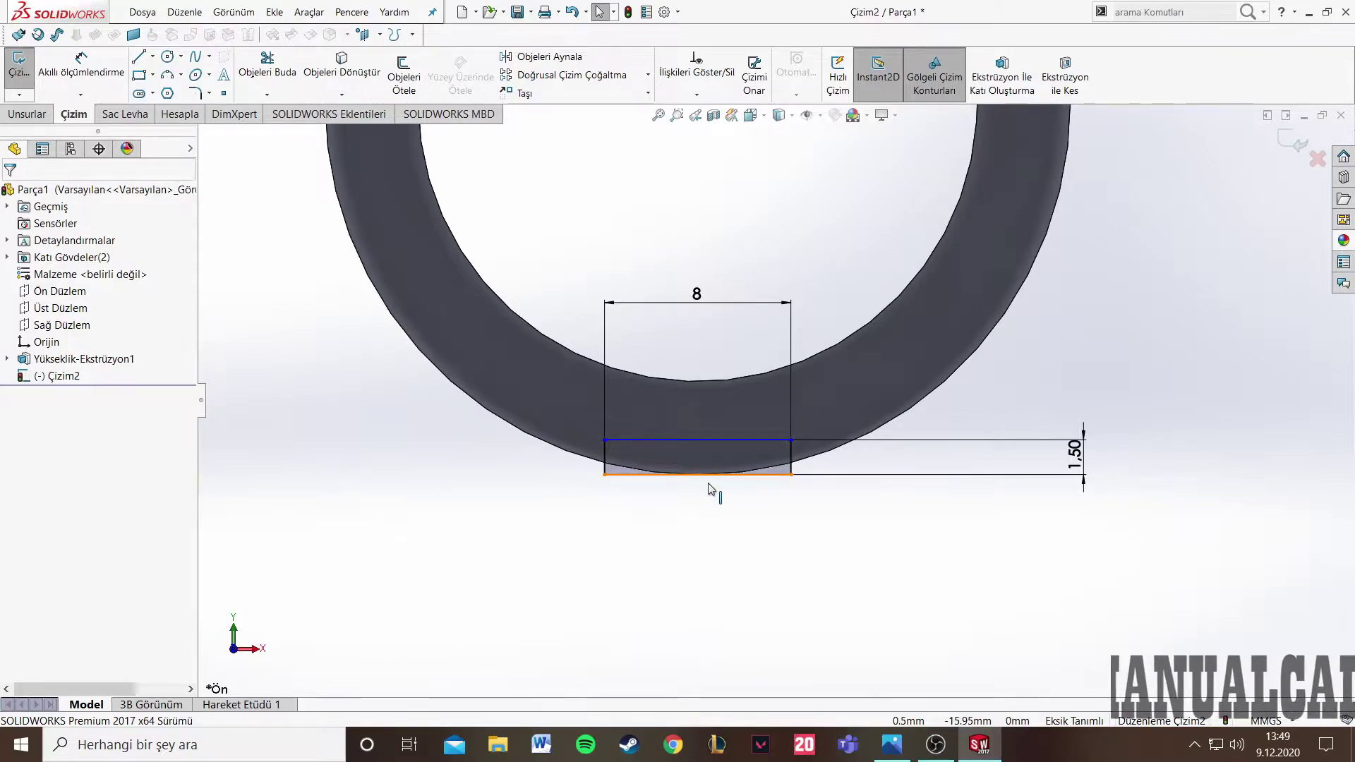
{"action": "left_click_drag", "start_coordinate": [709, 487], "coordinate": [711, 503]}
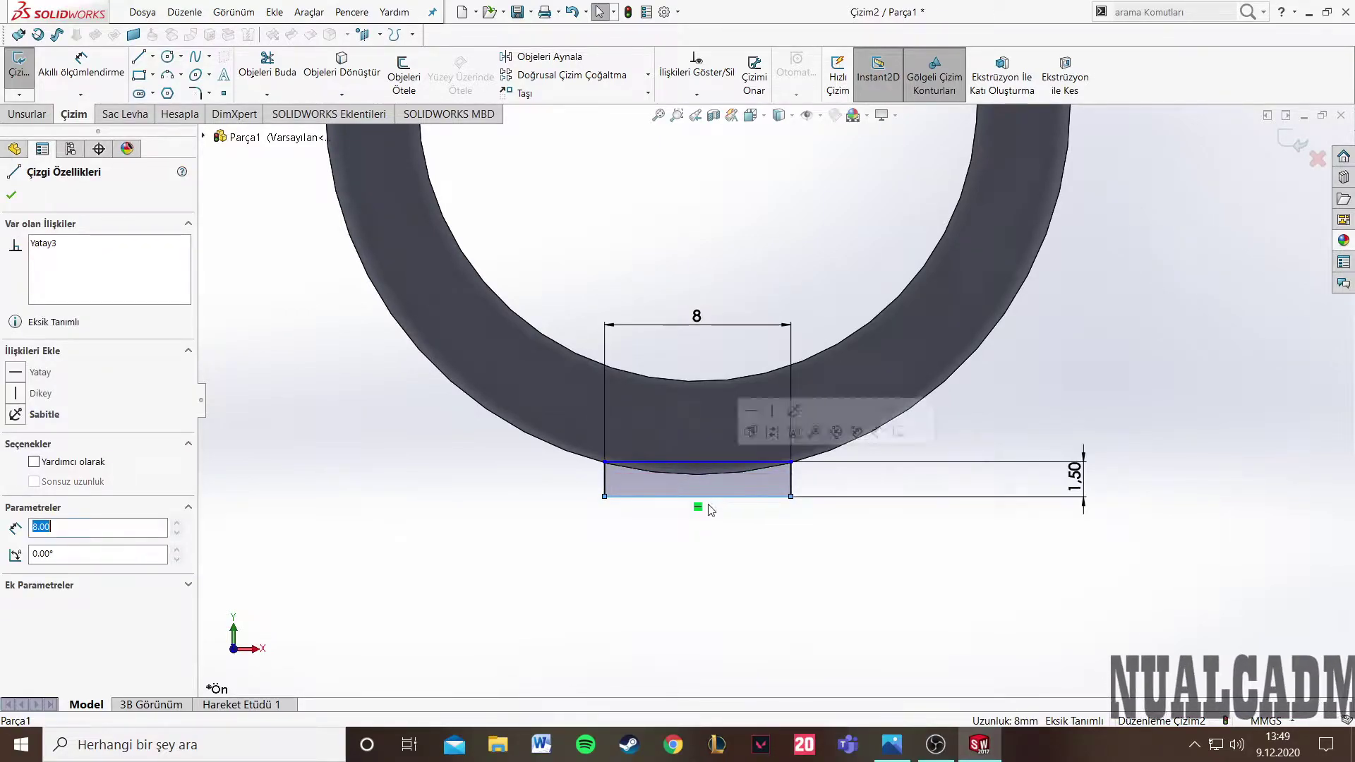
{"action": "left_click", "coordinate": [702, 558]}
- Make the rectangle's top-right corner coincident with the ring's outer edge
{"action": "scroll", "coordinate": [727, 460], "scroll_direction": "down", "scroll_amount": 5}
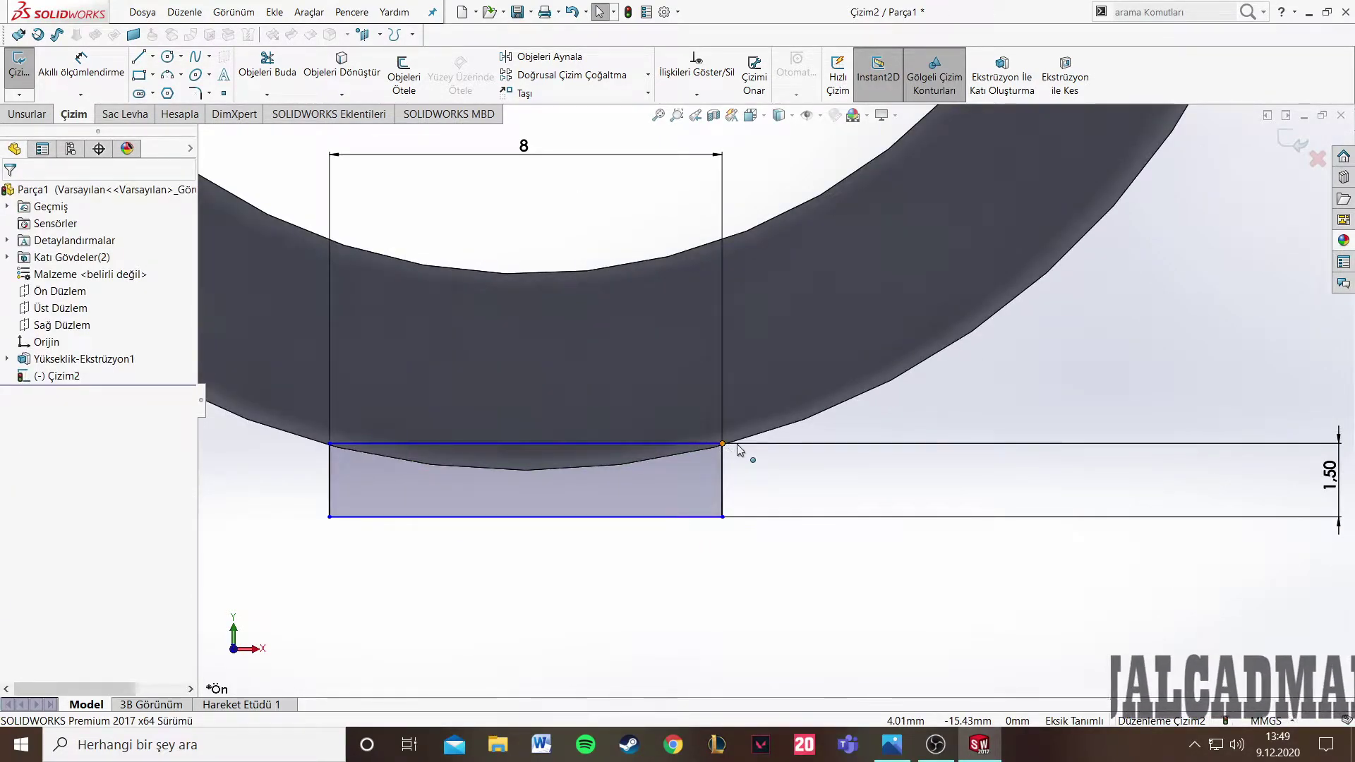
{"action": "left_click", "coordinate": [721, 444]}
{"action": "left_click", "coordinate": [757, 442]}
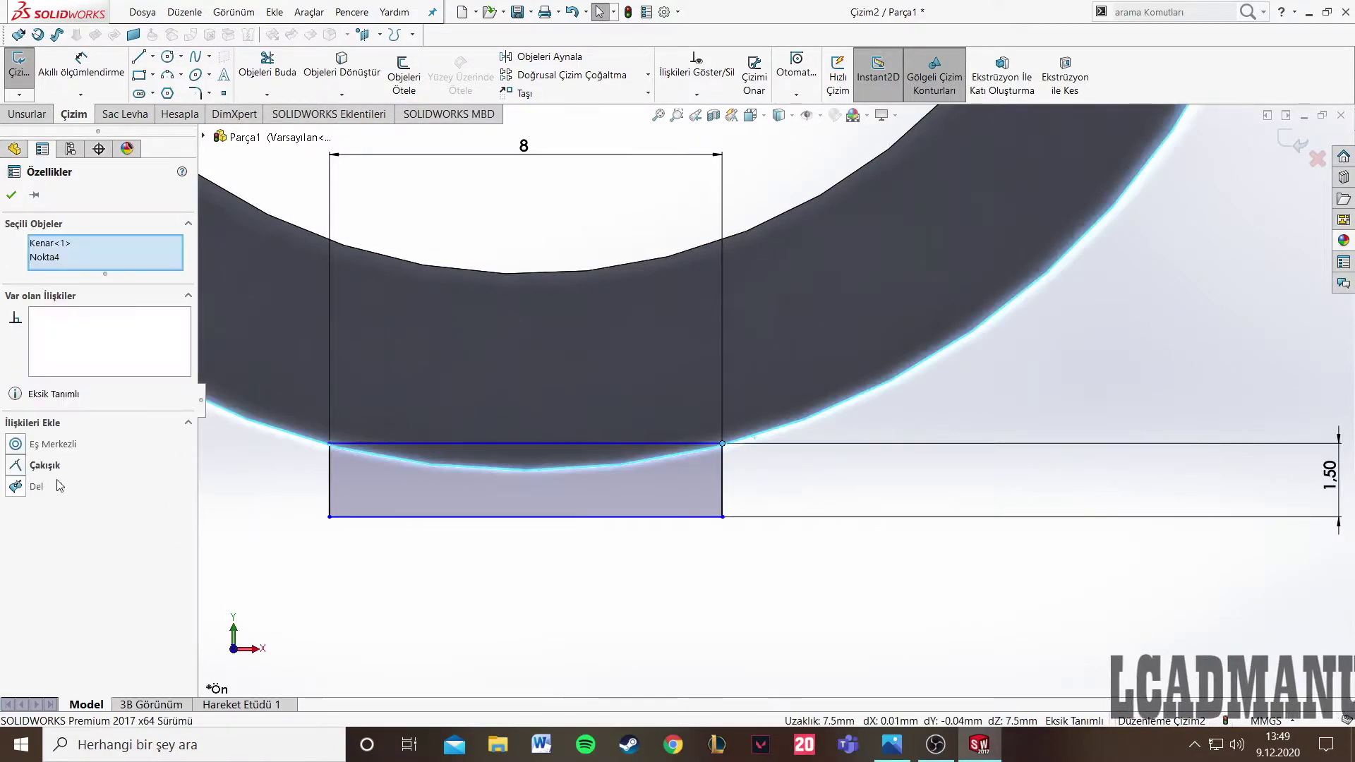
{"action": "left_click", "coordinate": [19, 465]}
{"action": "key", "text": "Escape"}
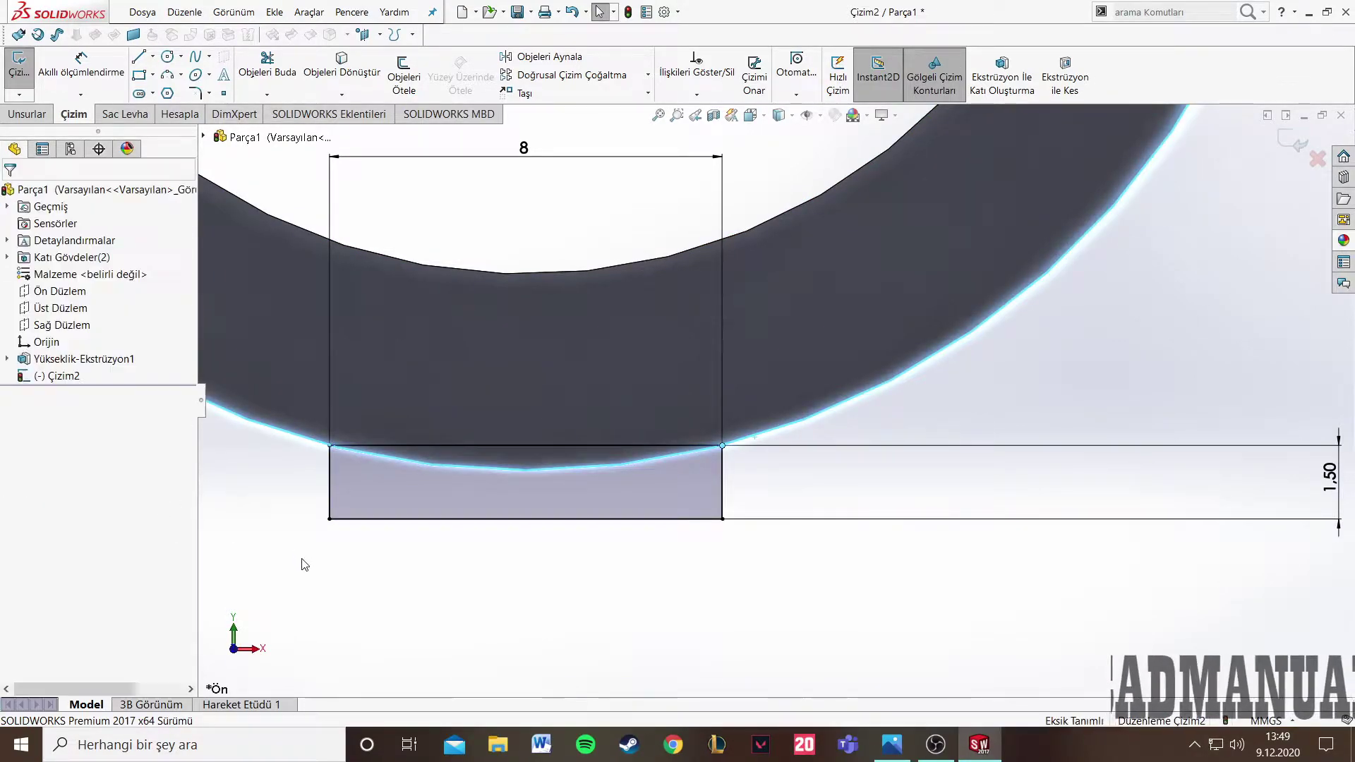
{"action": "scroll", "coordinate": [574, 528], "scroll_direction": "up", "scroll_amount": 3}
{"action": "scroll", "coordinate": [671, 470], "scroll_direction": "up", "scroll_amount": 2}
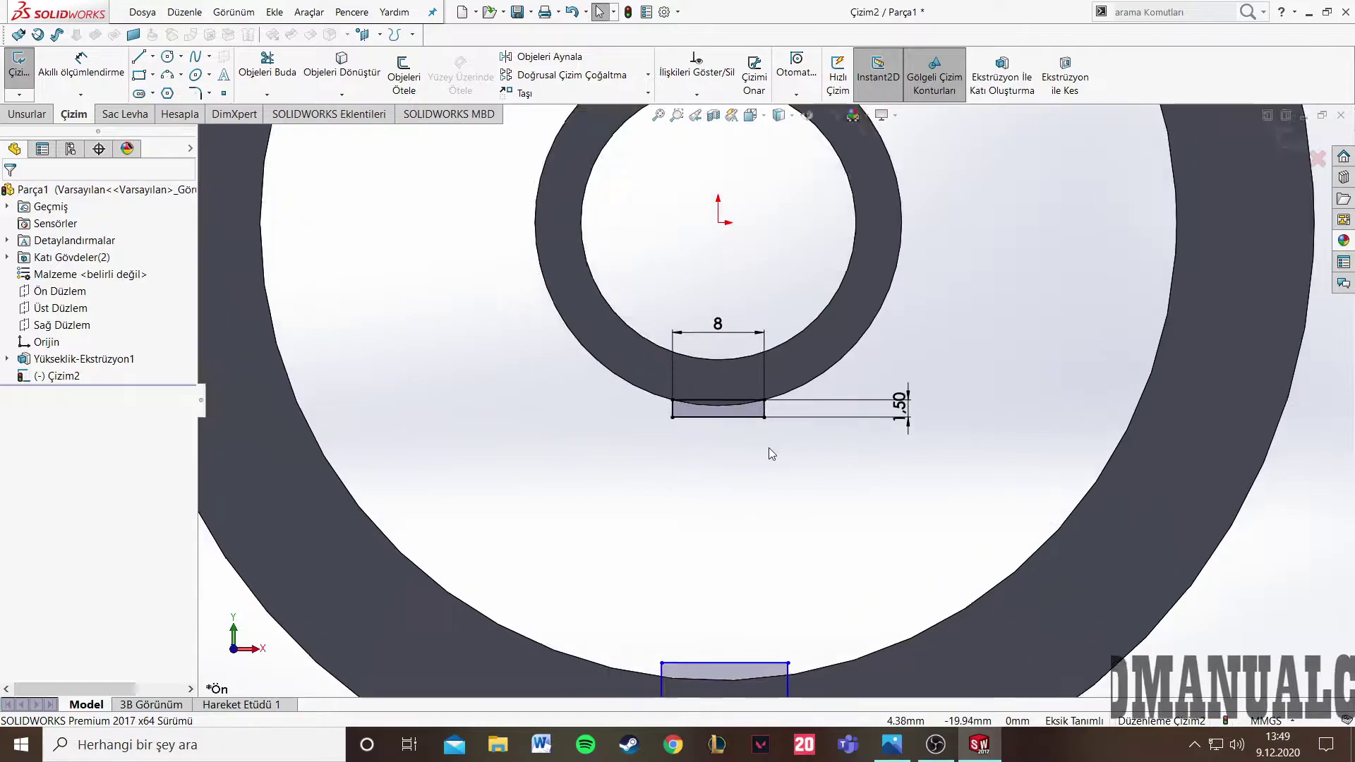
{"action": "scroll", "coordinate": [768, 447], "scroll_direction": "up", "scroll_amount": 2}
{"action": "scroll", "coordinate": [760, 519], "scroll_direction": "down", "scroll_amount": 4}
- Dimension the second rectangle 8 wide and 1.5 high
{"action": "left_click", "coordinate": [81, 65]}
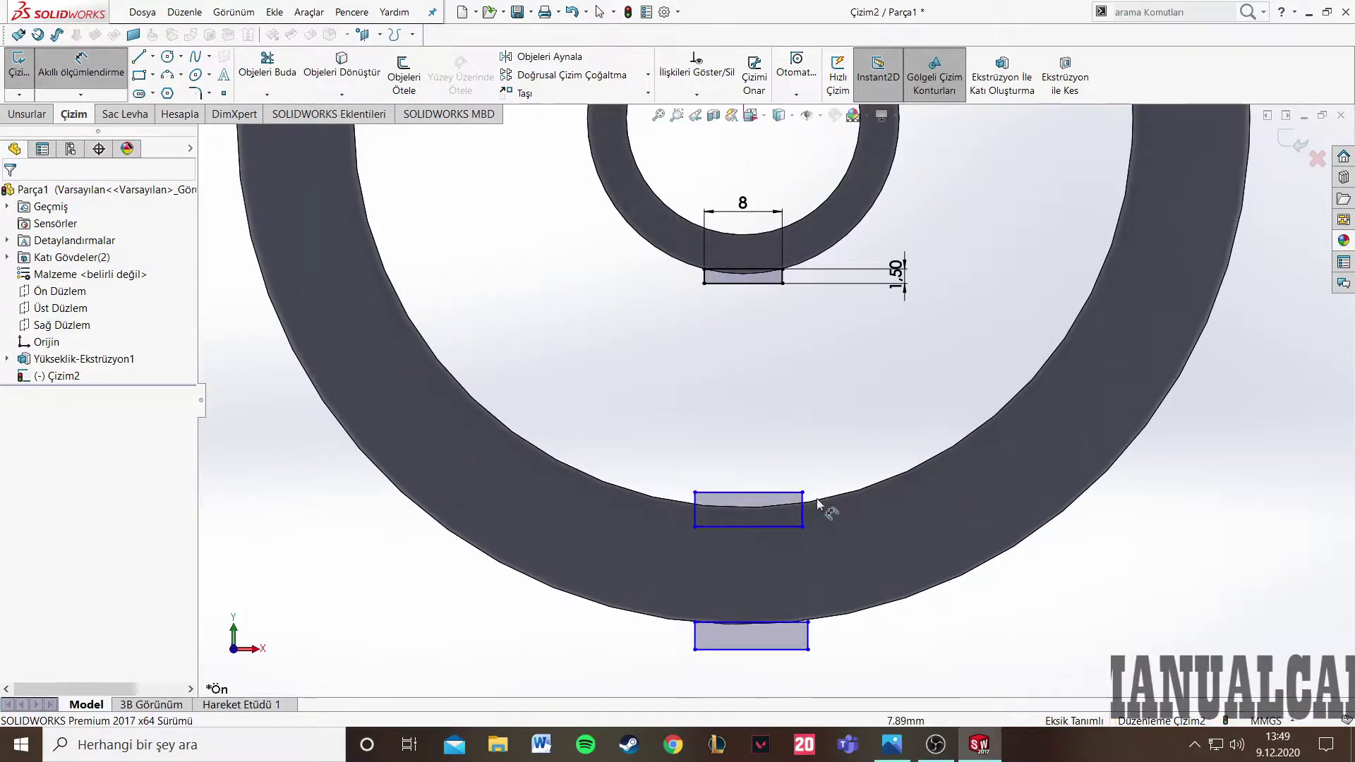
{"action": "left_click", "coordinate": [769, 494]}
{"action": "left_click", "coordinate": [750, 457]}
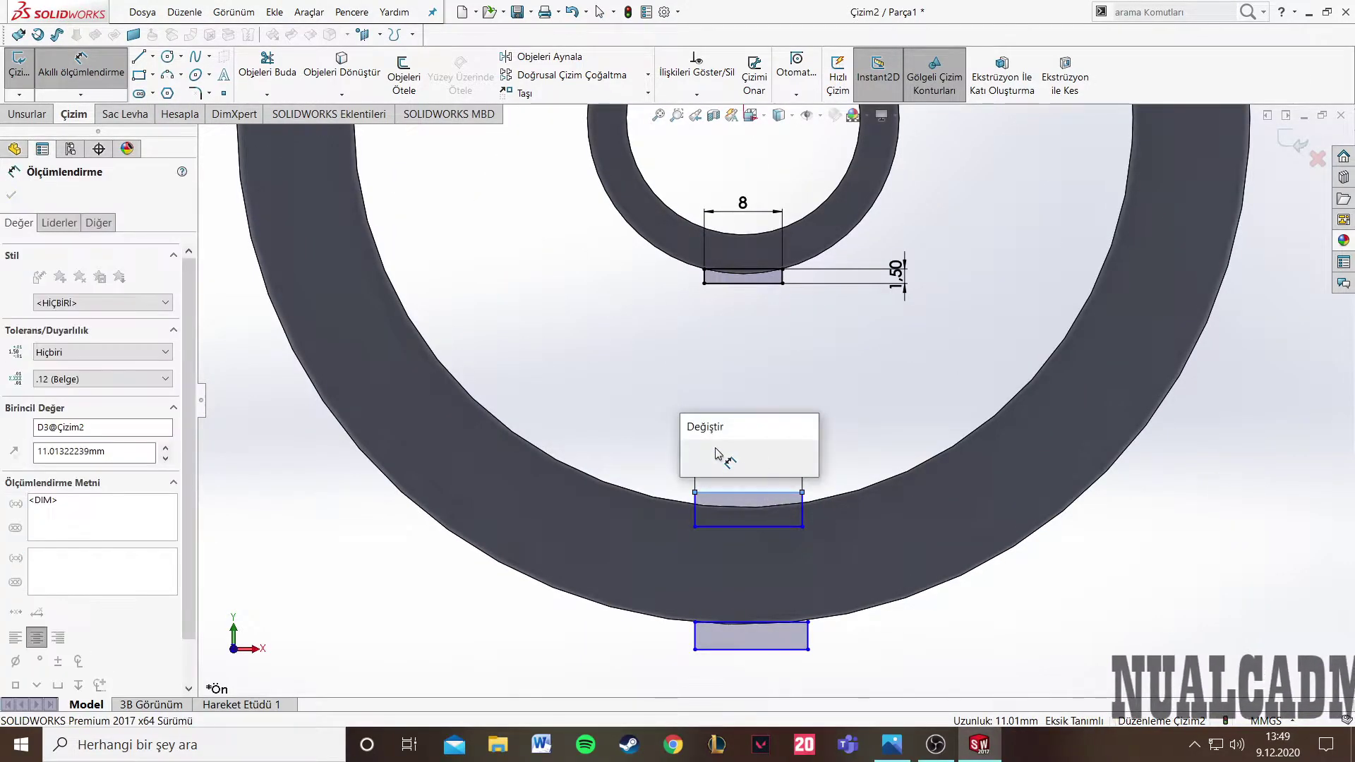
{"action": "type", "text": "8"}
{"action": "key", "text": "Return"}
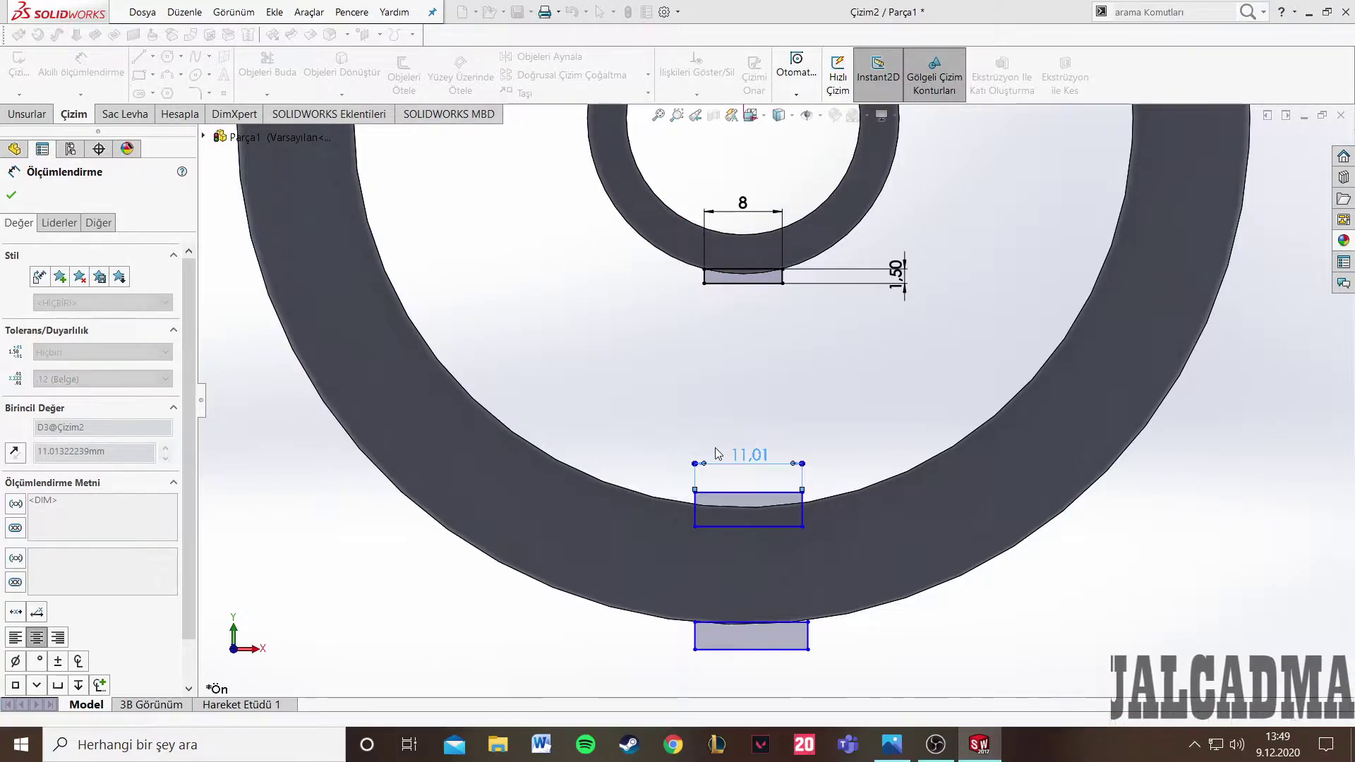
{"action": "left_click", "coordinate": [773, 505]}
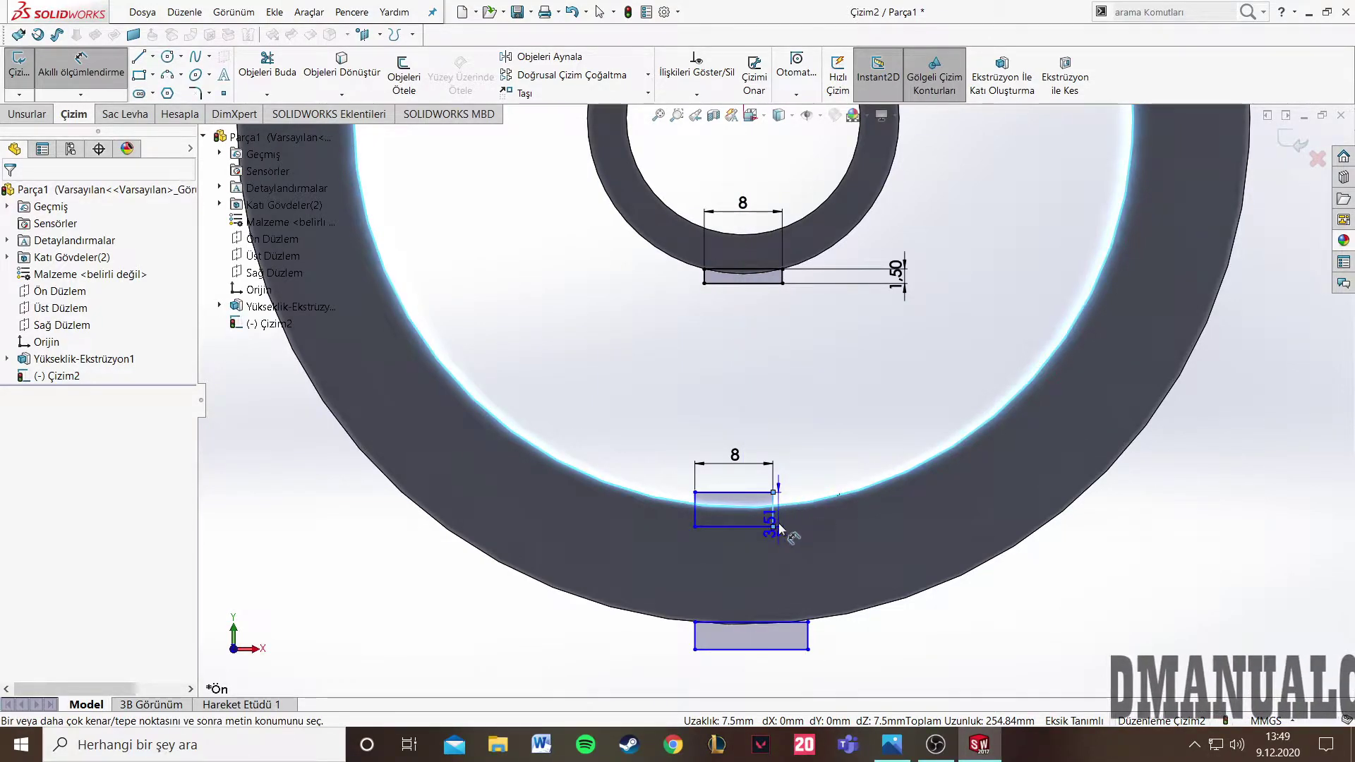
{"action": "left_click", "coordinate": [846, 517]}
{"action": "type", "text": "1.5"}
{"action": "key", "text": "Return"}
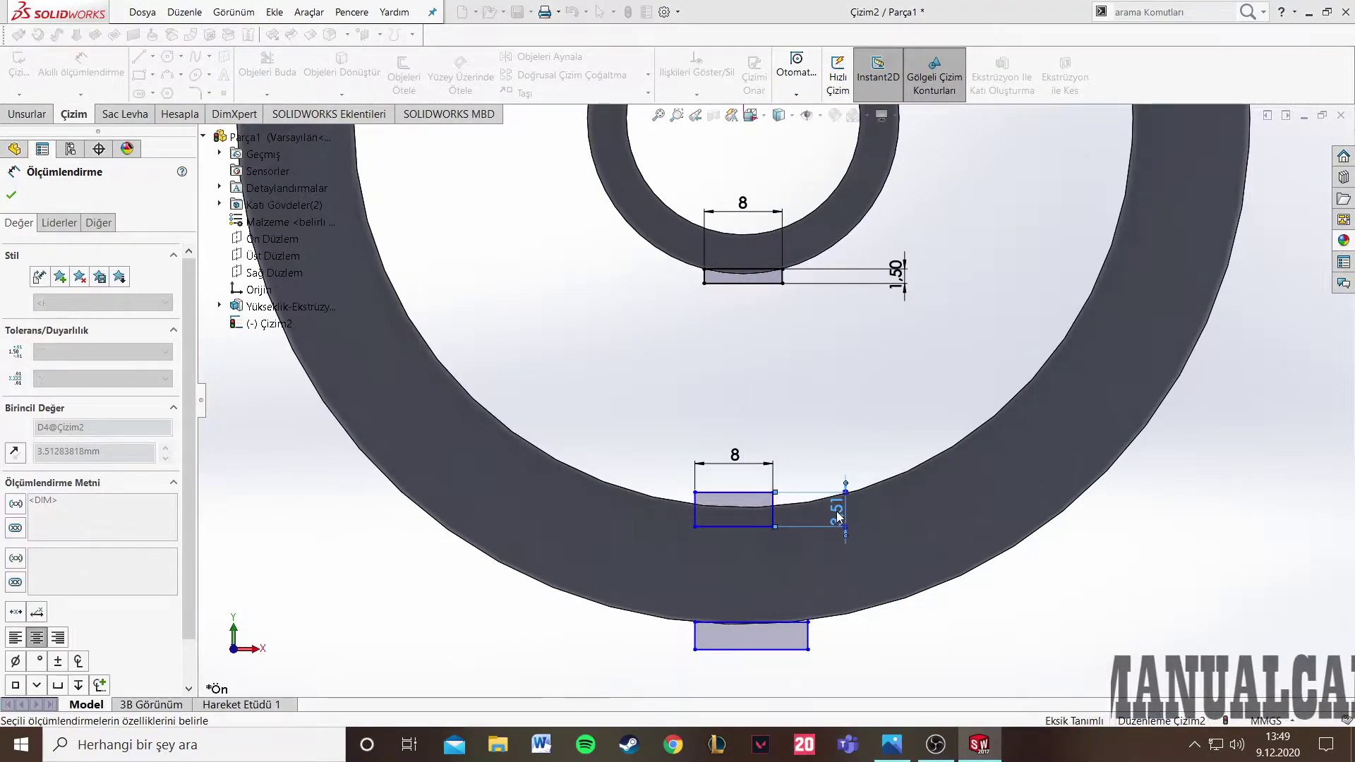
{"action": "scroll", "coordinate": [838, 515], "scroll_direction": "down", "scroll_amount": 4}
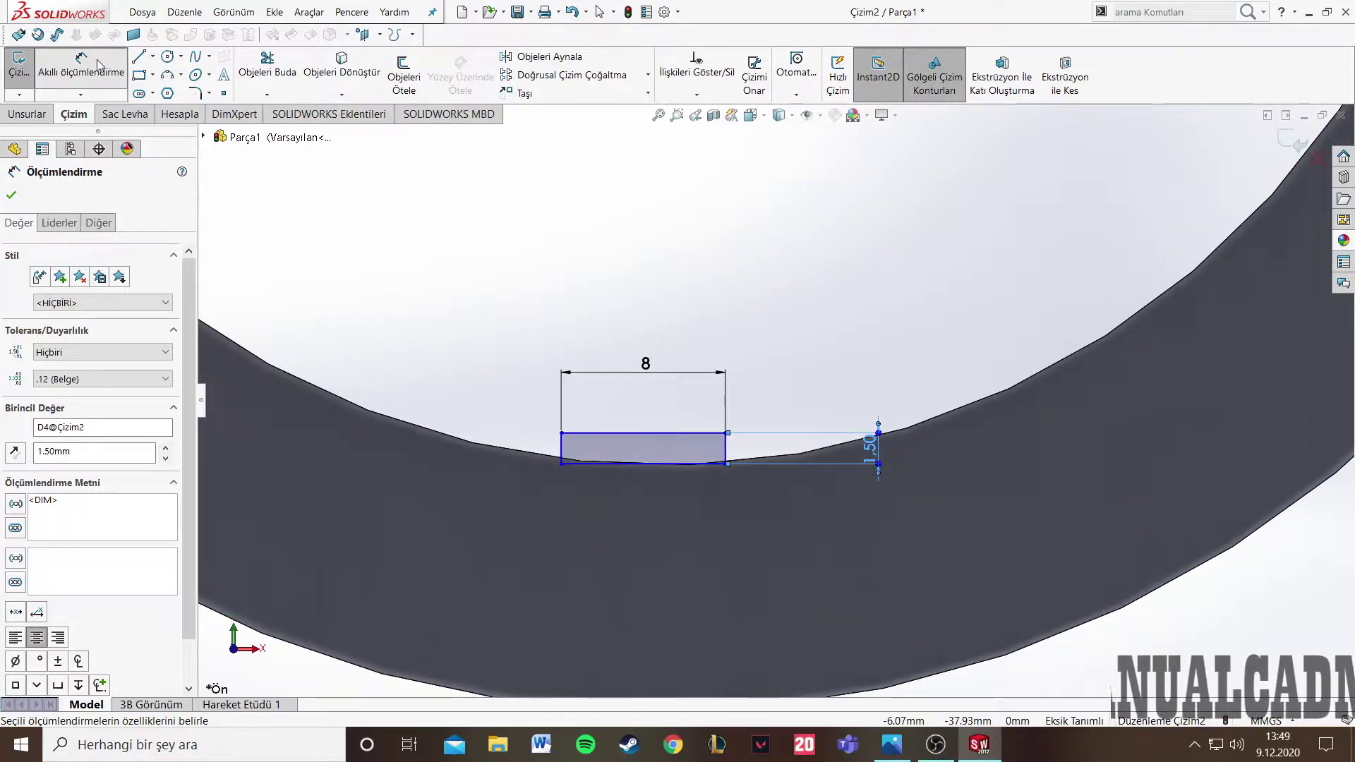
{"action": "left_click", "coordinate": [98, 64]}
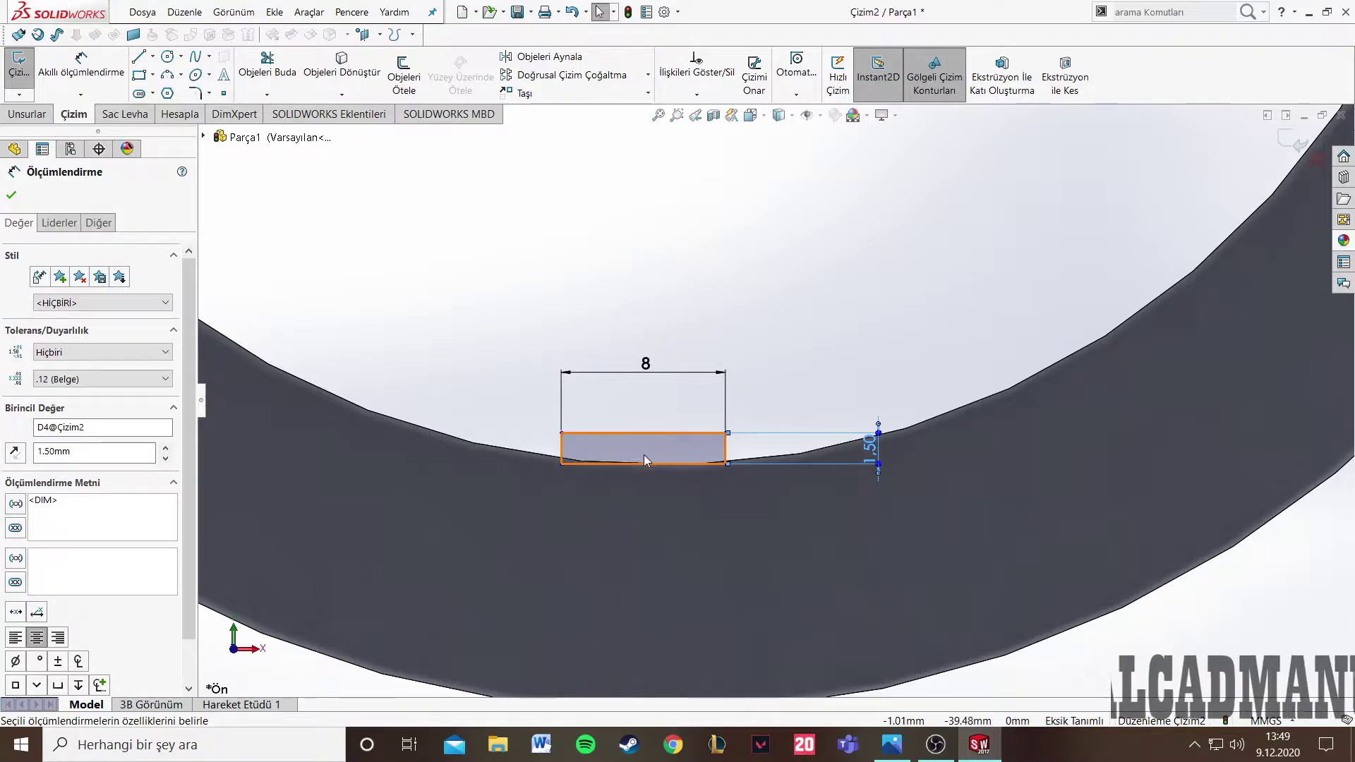
- Move the rectangle toward the ring edge and make its corner coincident with that edge
{"action": "left_click_drag", "start_coordinate": [638, 455], "coordinate": [684, 454]}
{"action": "key", "text": "Escape"}
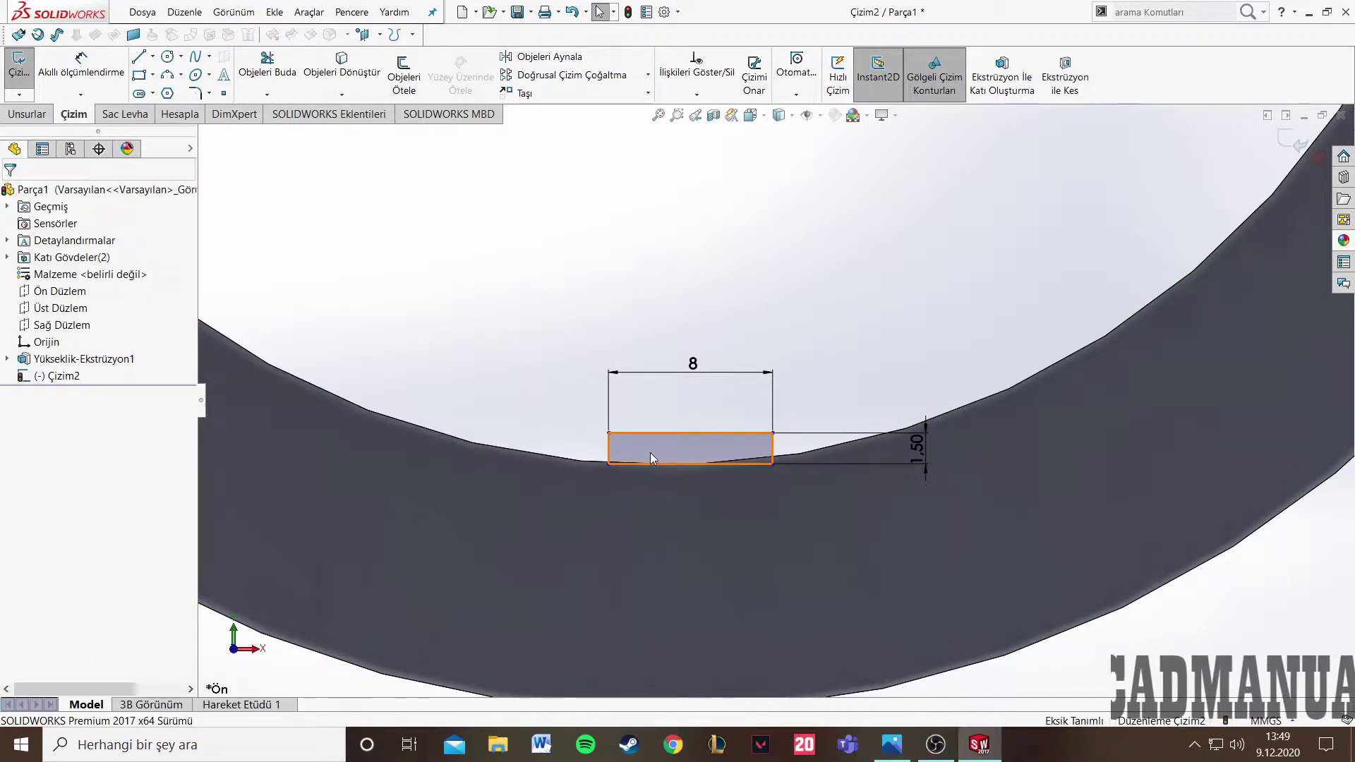
{"action": "scroll", "coordinate": [661, 454], "scroll_direction": "down", "scroll_amount": 3}
{"action": "left_click", "coordinate": [624, 460]}
{"action": "left_click", "coordinate": [576, 455]}
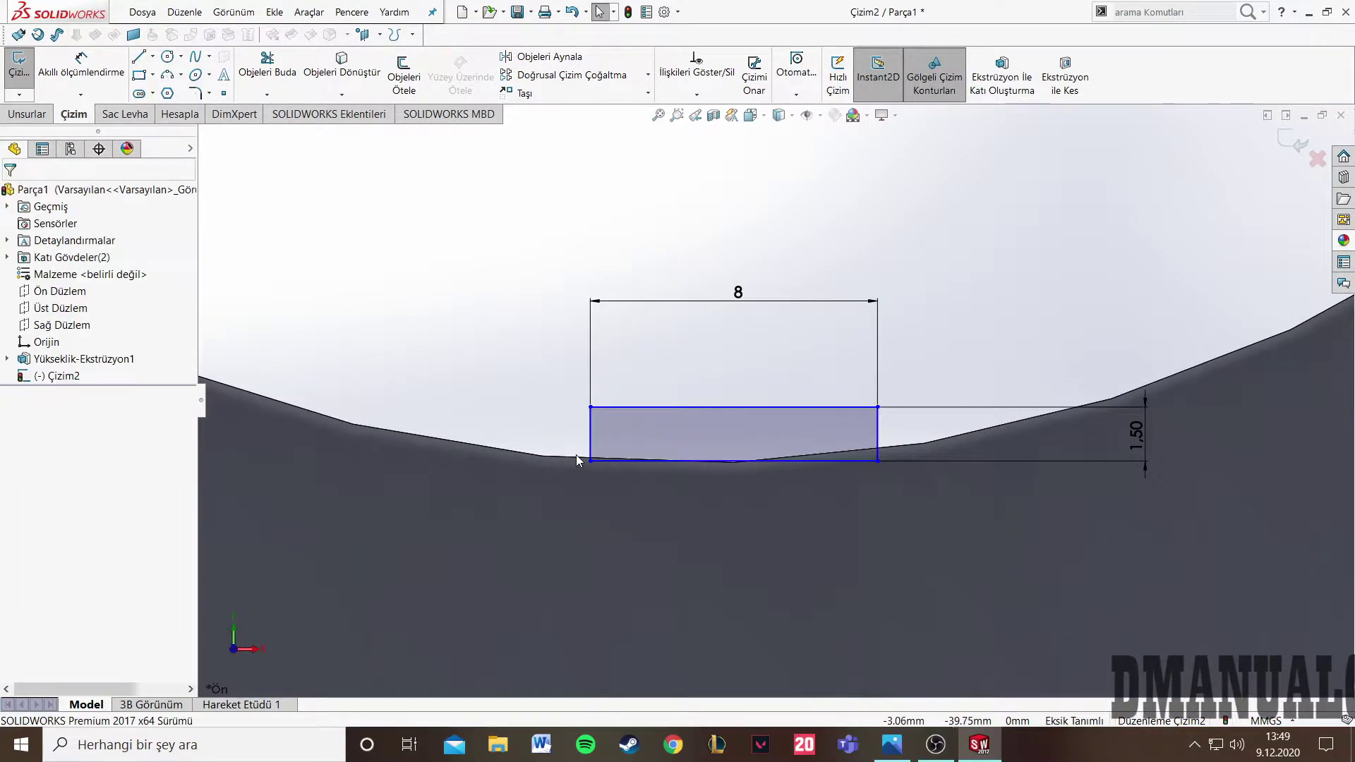
{"action": "left_click", "coordinate": [628, 461]}
{"action": "left_click", "coordinate": [551, 434]}
{"action": "left_click", "coordinate": [591, 461]}
{"action": "left_click", "coordinate": [548, 457], "text": "ctrl"}
{"action": "left_click", "coordinate": [43, 465]}
{"action": "left_click", "coordinate": [508, 379]}
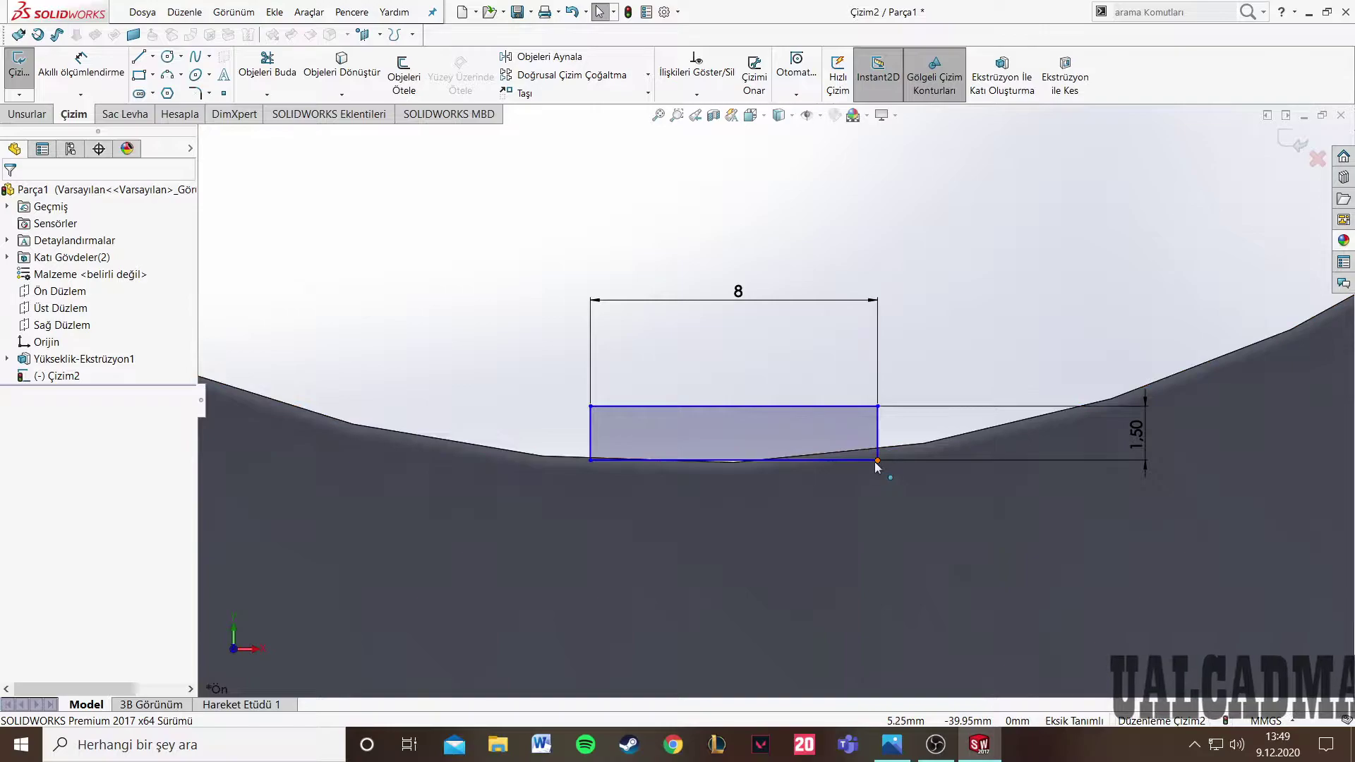
- Reapply the corner-to-ring-edge coincident relation so the rectangle is fully defined
{"action": "left_click", "coordinate": [907, 448]}
{"action": "key", "text": "Escape"}
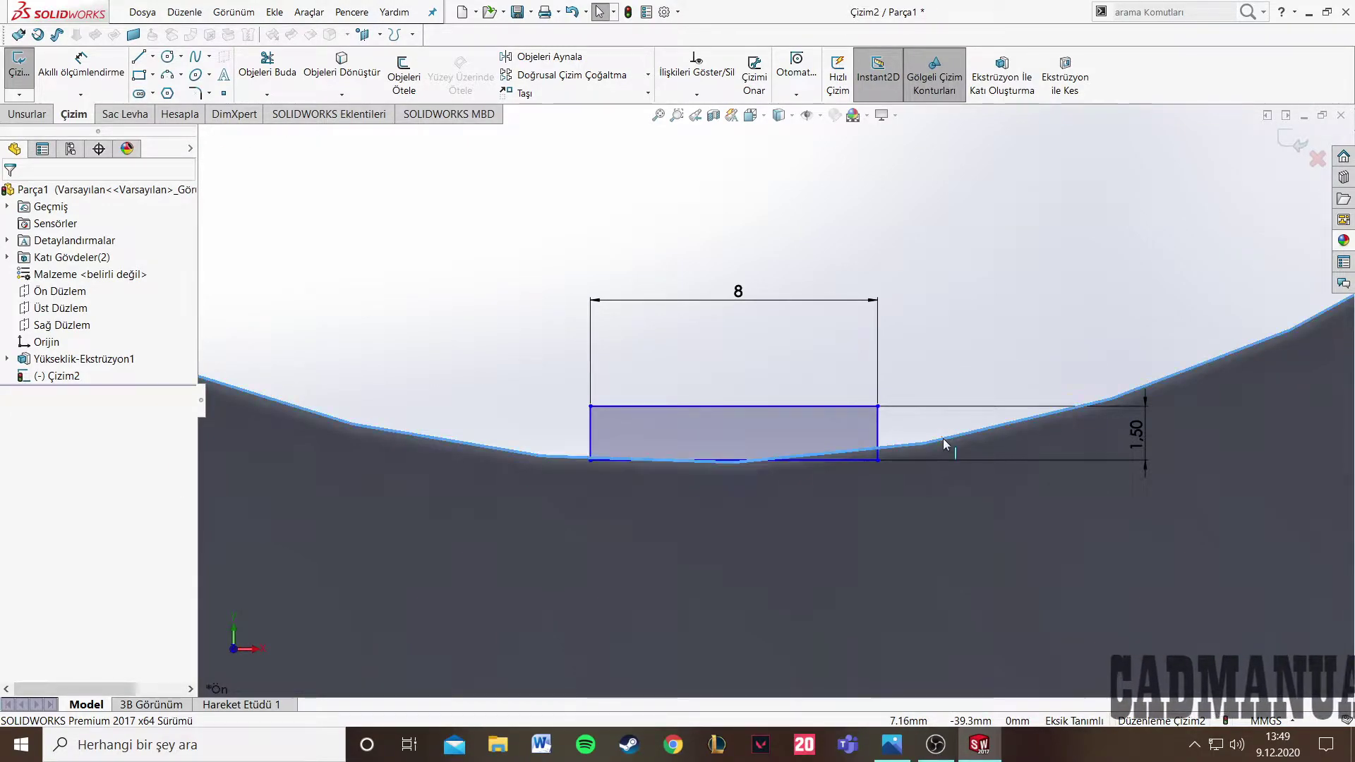
{"action": "left_click", "coordinate": [879, 462], "text": "ctrl"}
{"action": "left_click", "coordinate": [27, 466]}
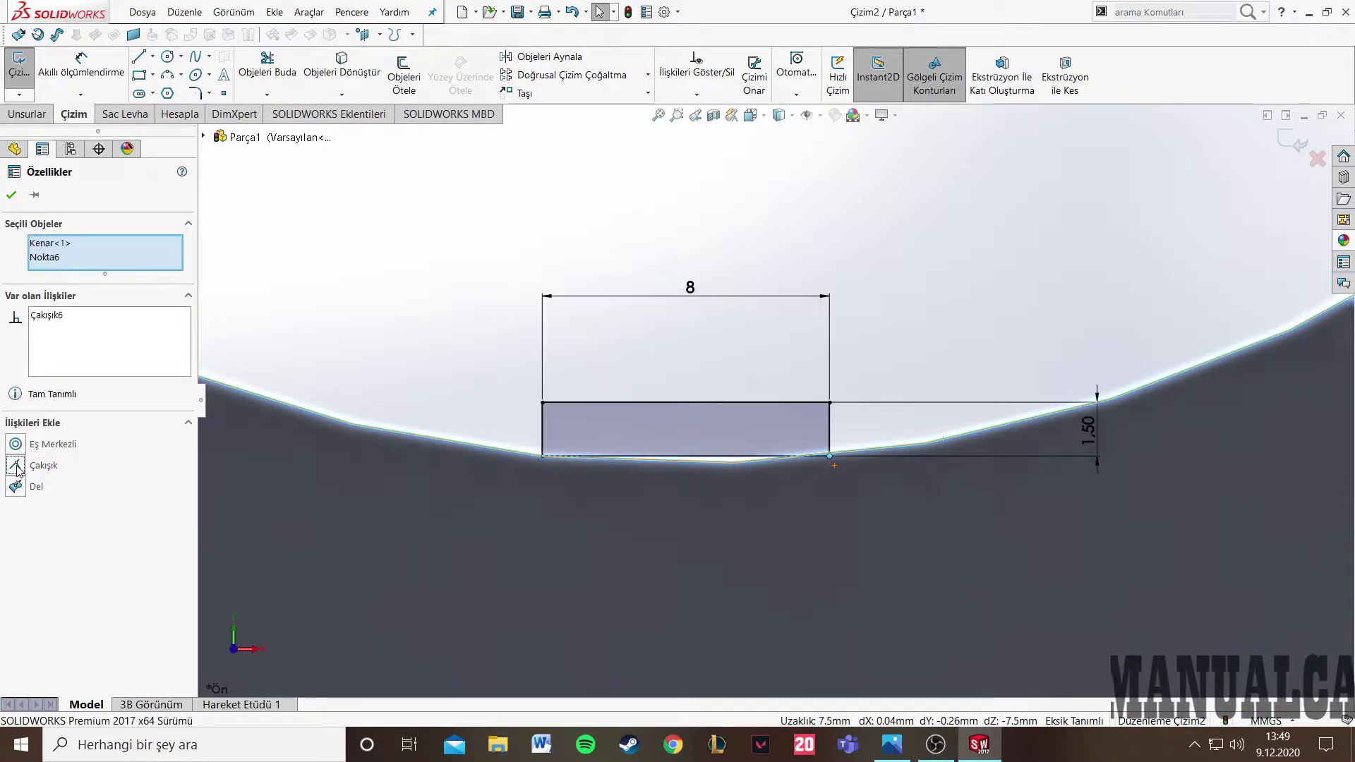
{"action": "left_click", "coordinate": [400, 346]}
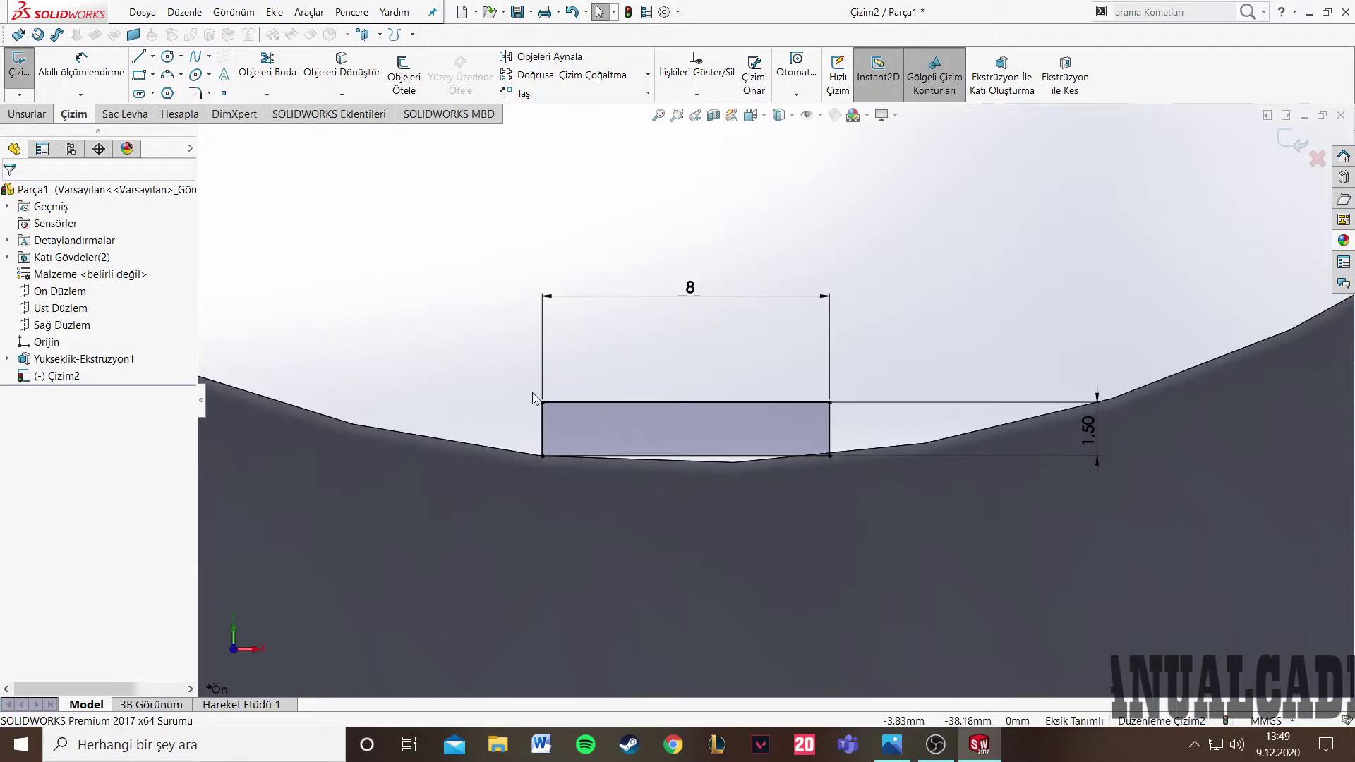
{"action": "scroll", "coordinate": [683, 461], "scroll_direction": "up", "scroll_amount": 5}
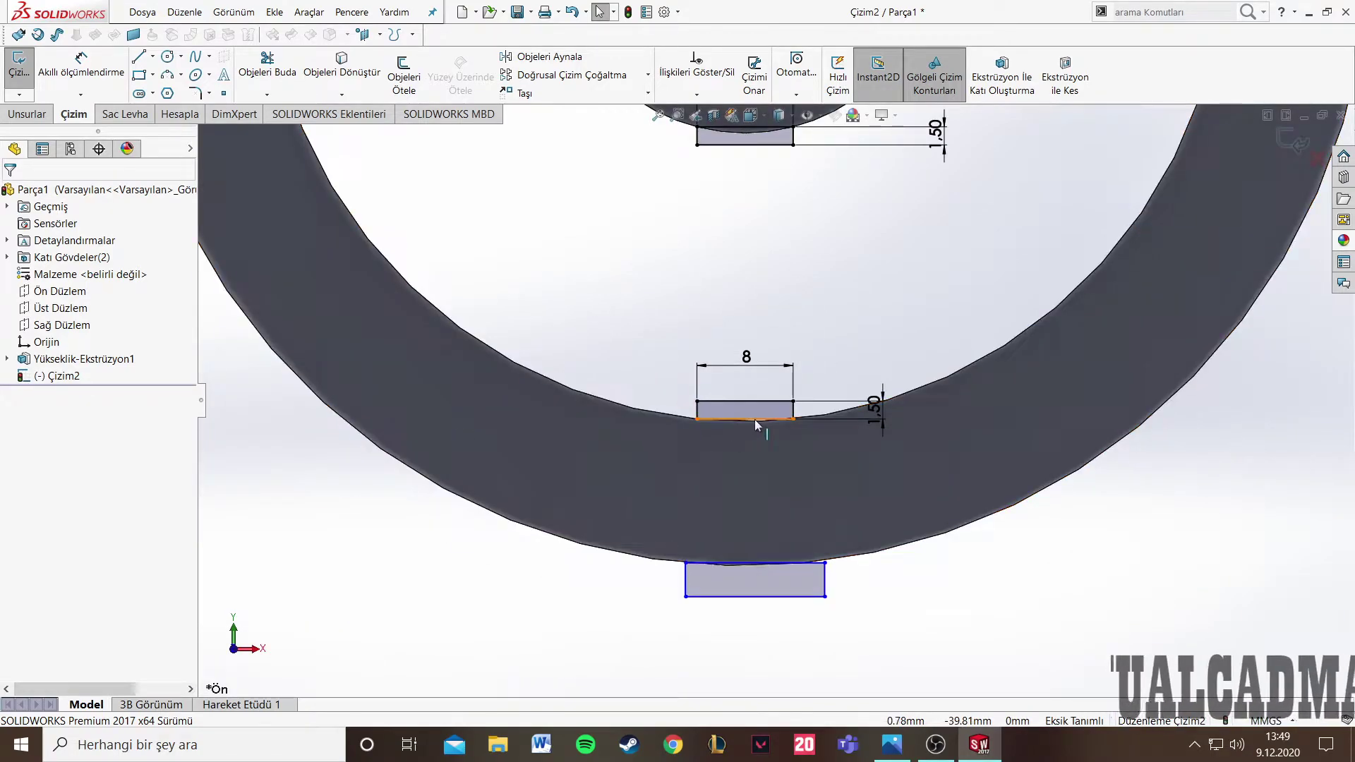
{"action": "scroll", "coordinate": [755, 420], "scroll_direction": "up", "scroll_amount": 3}
{"action": "scroll", "coordinate": [755, 419], "scroll_direction": "down", "scroll_amount": 1}
{"action": "scroll", "coordinate": [758, 406], "scroll_direction": "down", "scroll_amount": 2}
{"action": "scroll", "coordinate": [762, 400], "scroll_direction": "down", "scroll_amount": 2}
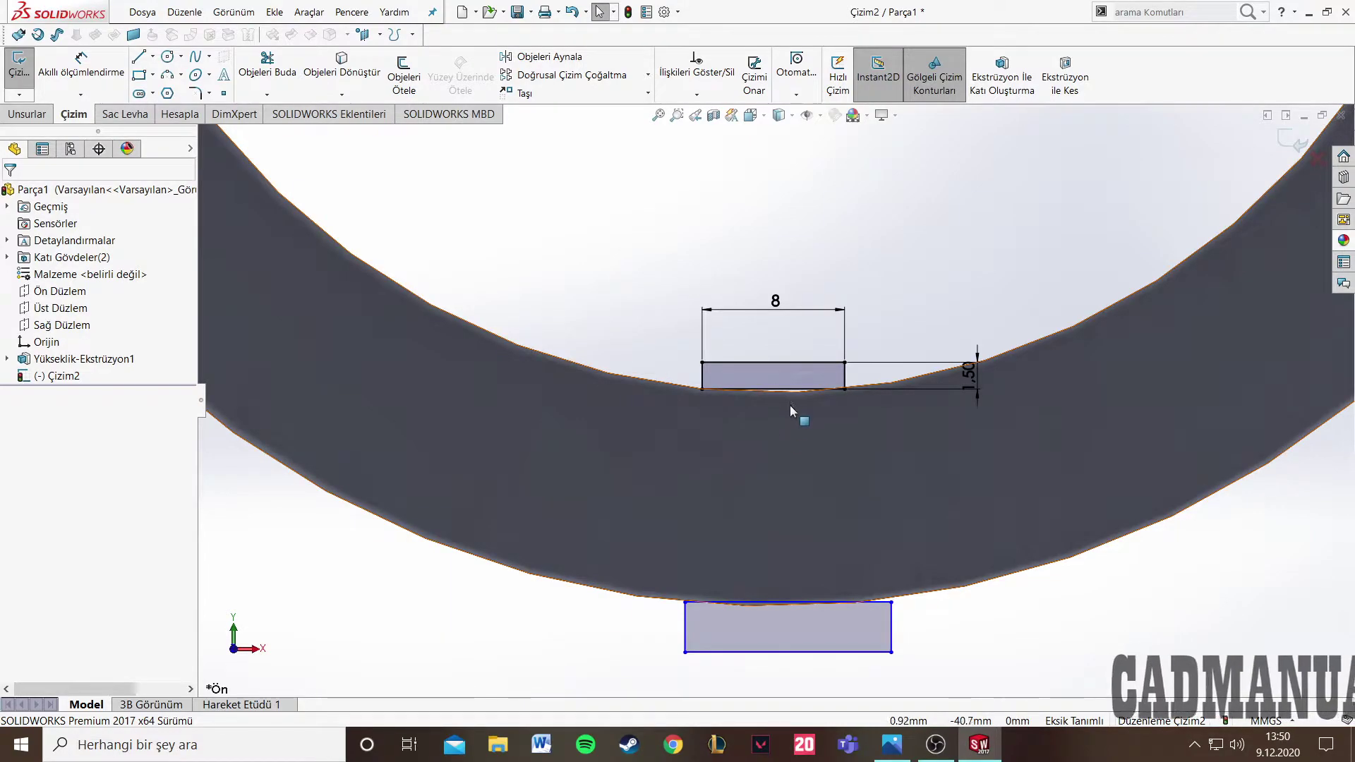
{"action": "scroll", "coordinate": [786, 395], "scroll_direction": "up", "scroll_amount": 3}
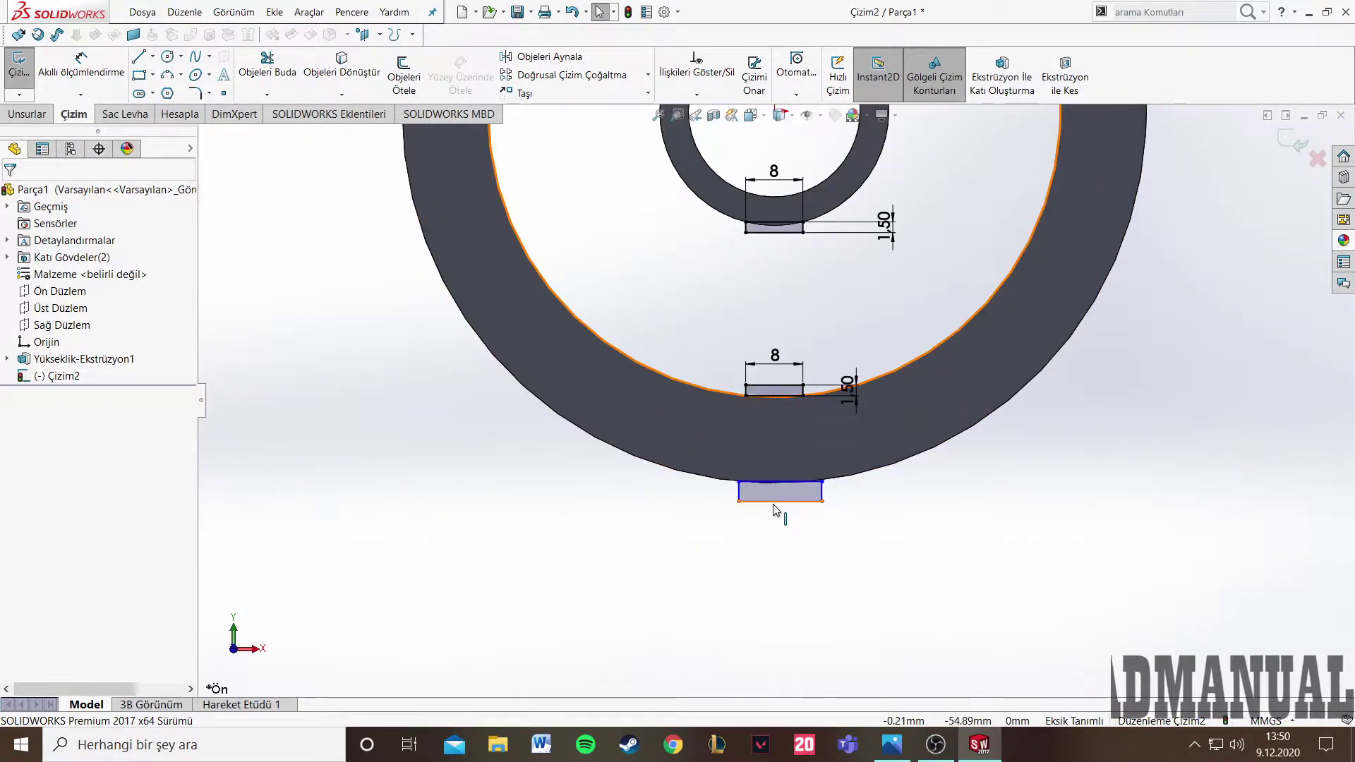
{"action": "scroll", "coordinate": [777, 506], "scroll_direction": "down", "scroll_amount": 2}
- Dimension the outer-edge rectangle 1 high and 11 wide
{"action": "left_click", "coordinate": [99, 51]}
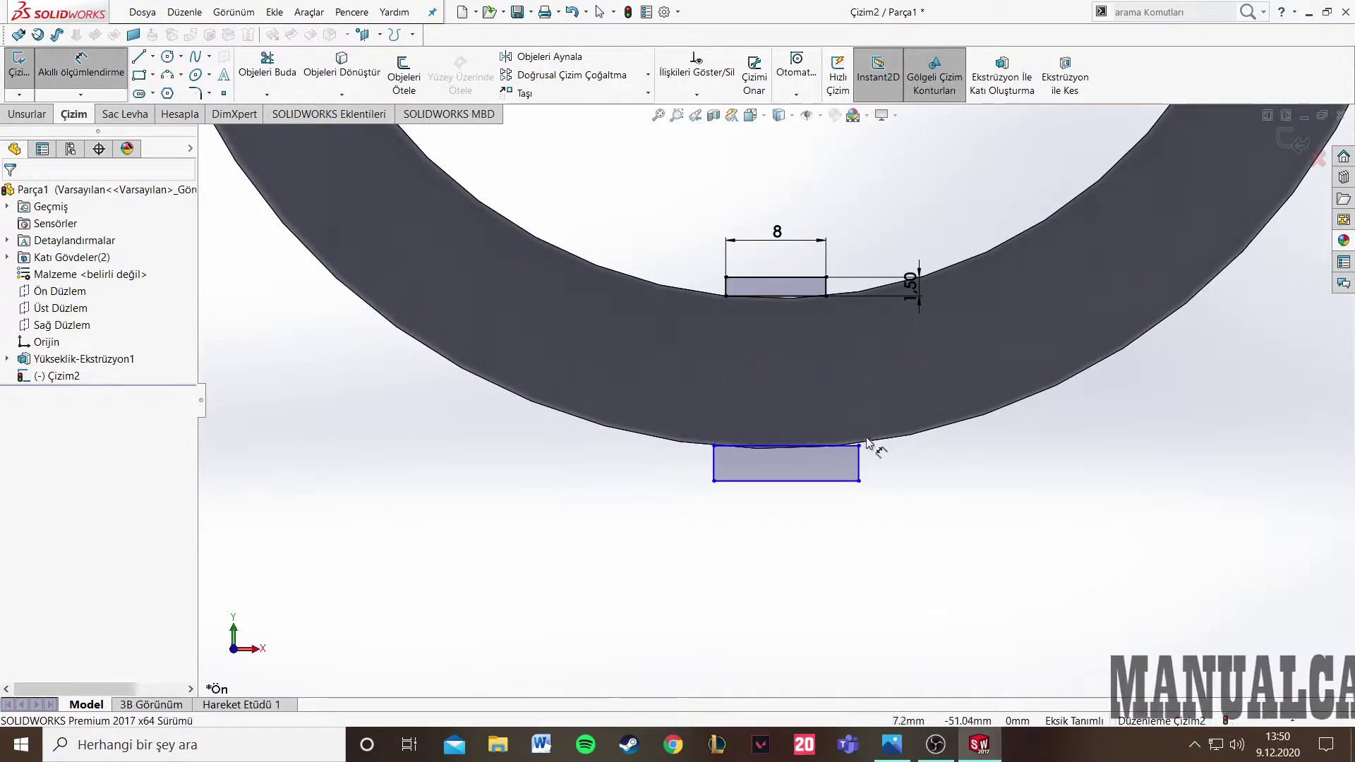
{"action": "left_click", "coordinate": [860, 464]}
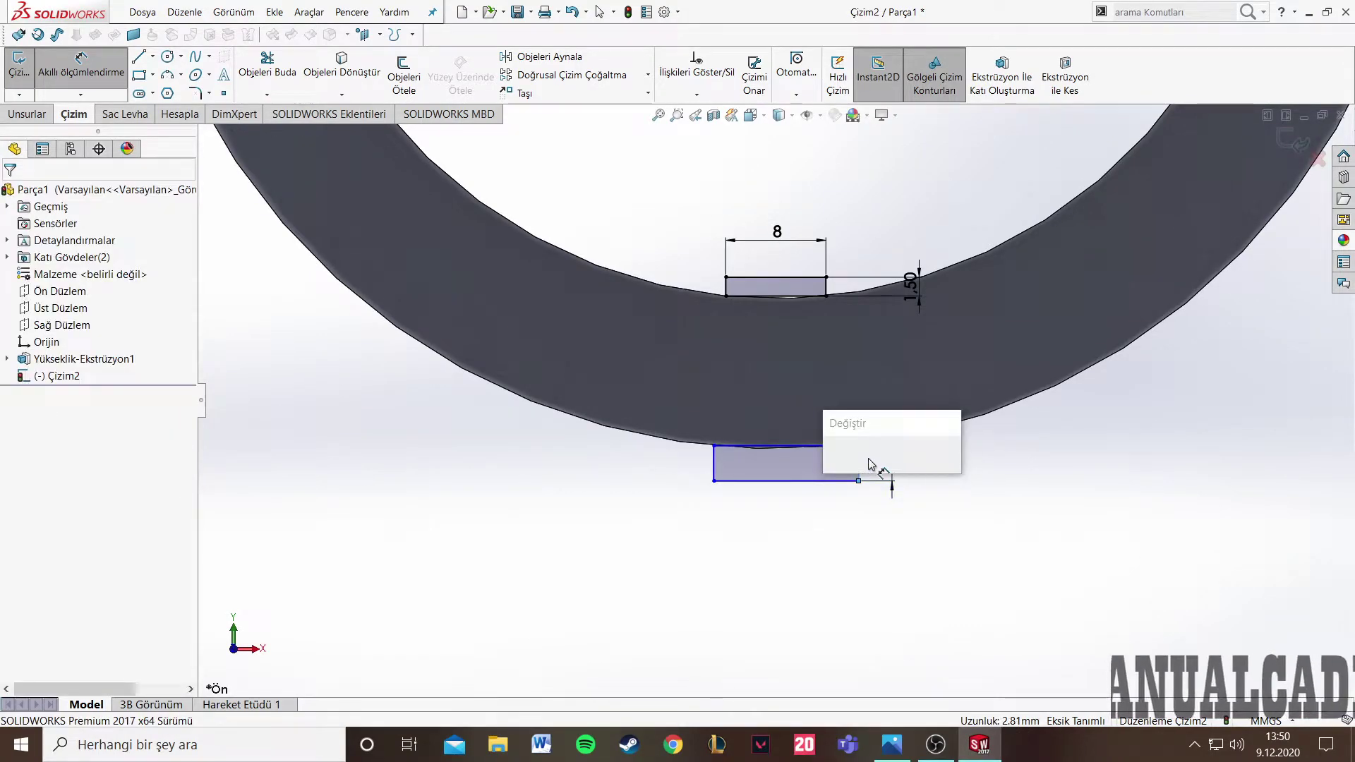
{"action": "type", "text": "1,"}
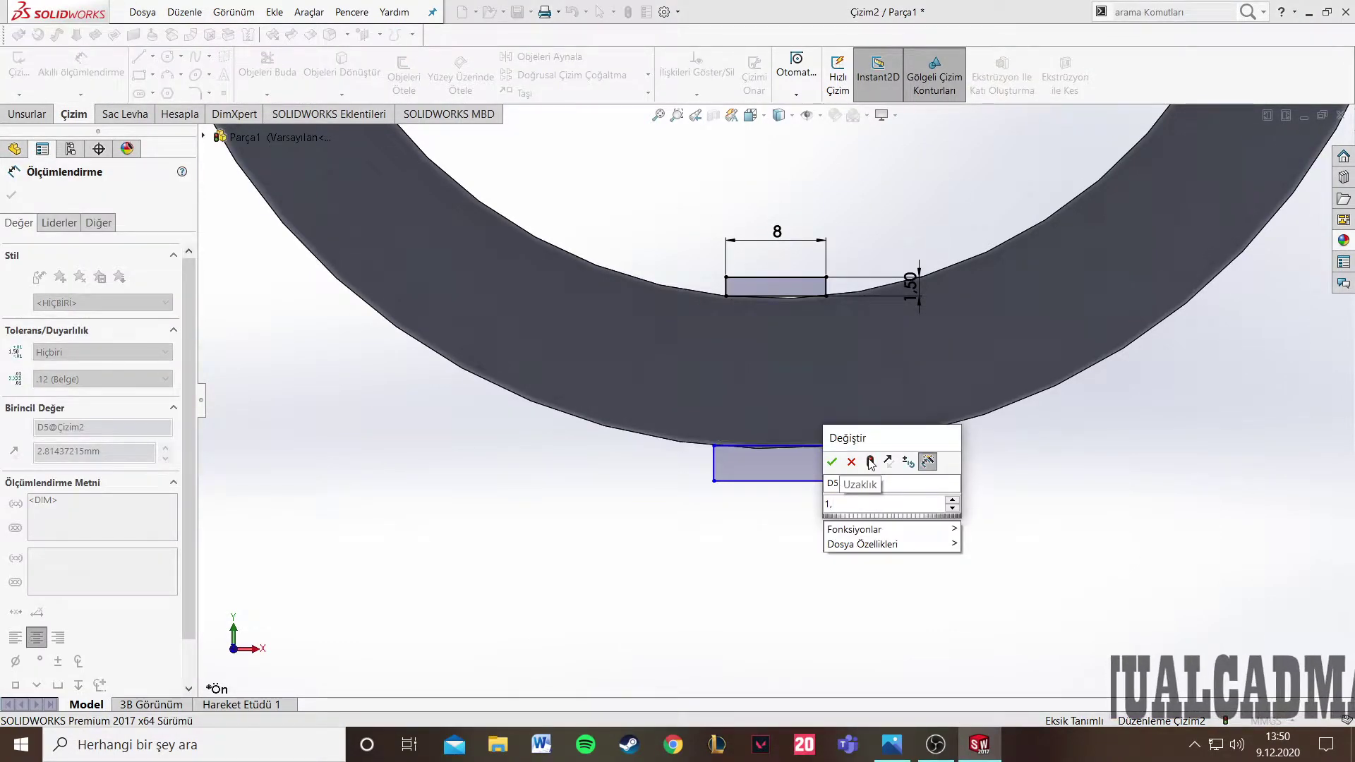
{"action": "key", "text": "Return"}
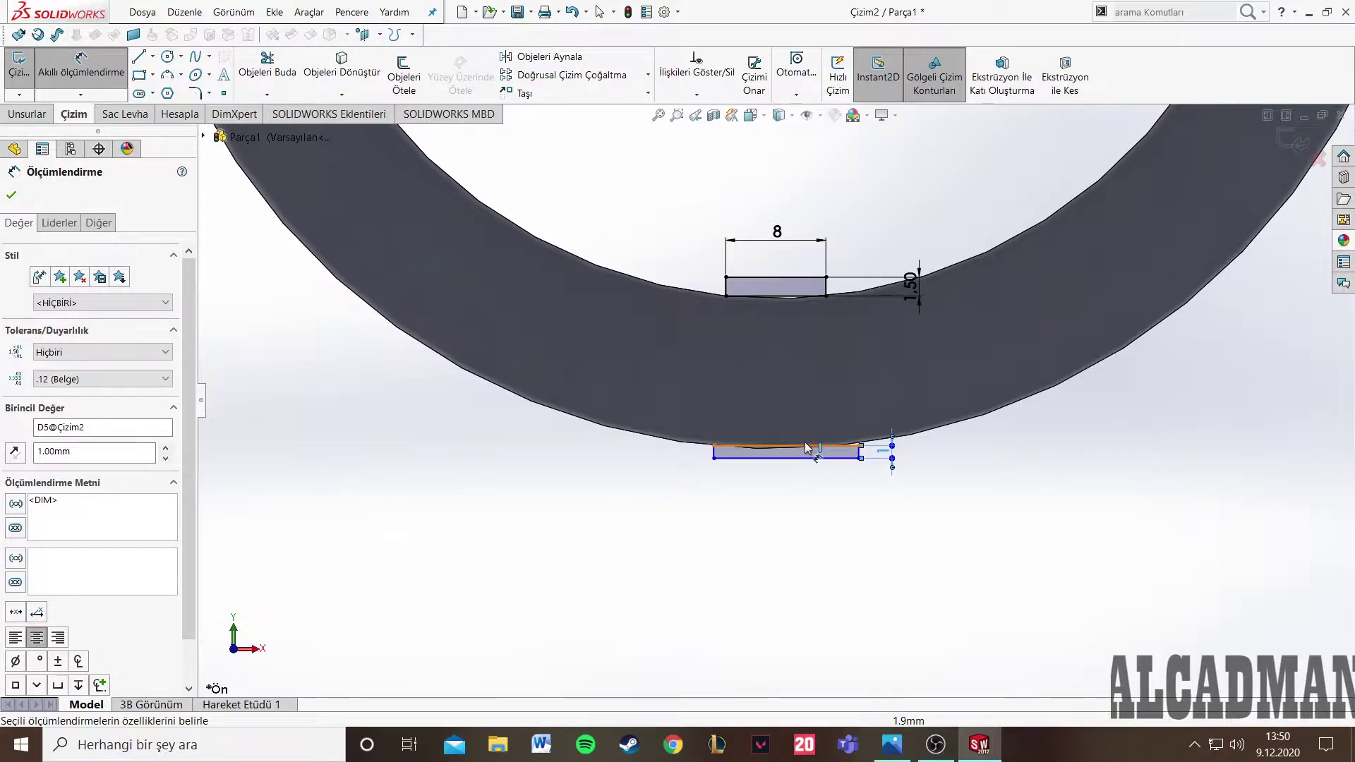
{"action": "left_click", "coordinate": [807, 447]}
{"action": "left_click", "coordinate": [806, 400]}
{"action": "key", "text": "Return"}
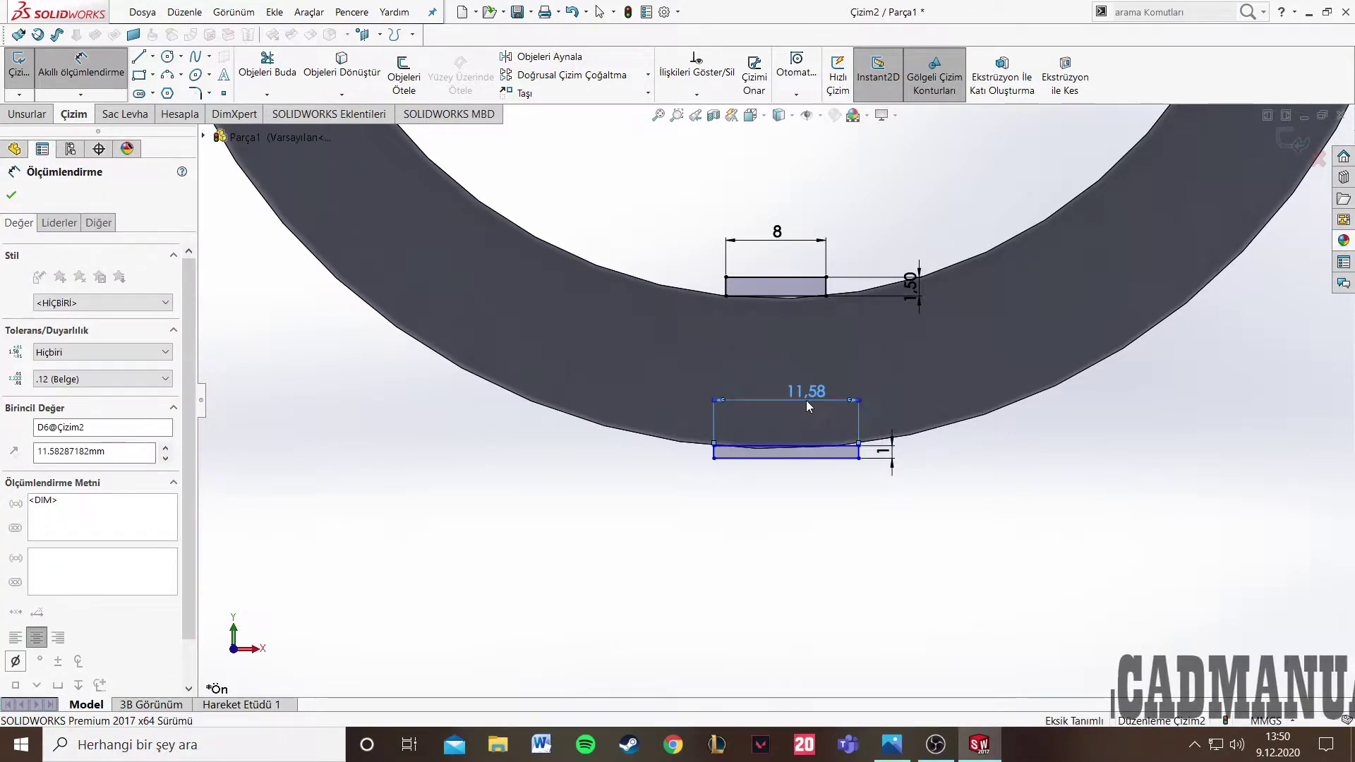
{"action": "type", "text": "11"}
{"action": "key", "text": "Return"}
{"action": "key", "text": "Escape"}
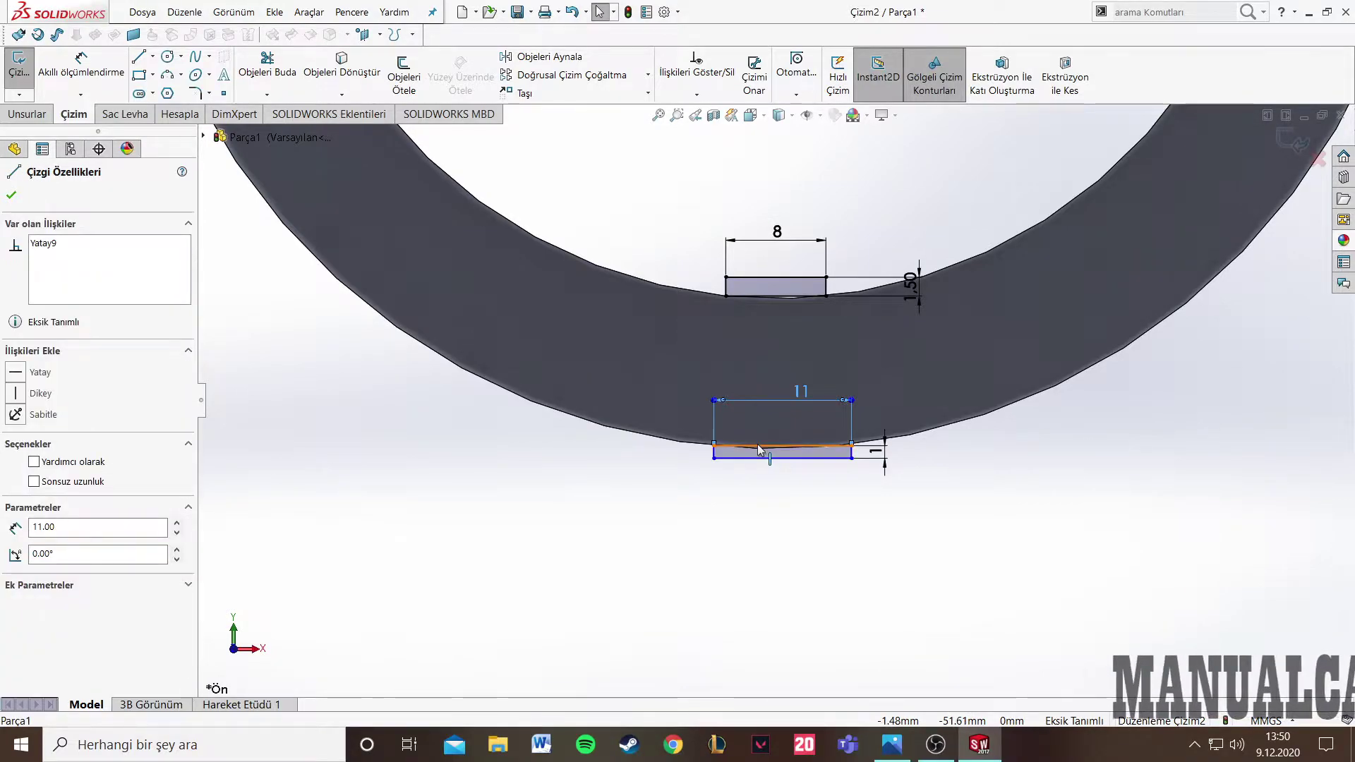
- Shift the outer rectangle and vertically align its top-line midpoint with the other rectangle's
{"action": "left_click_drag", "start_coordinate": [779, 455], "coordinate": [762, 448]}
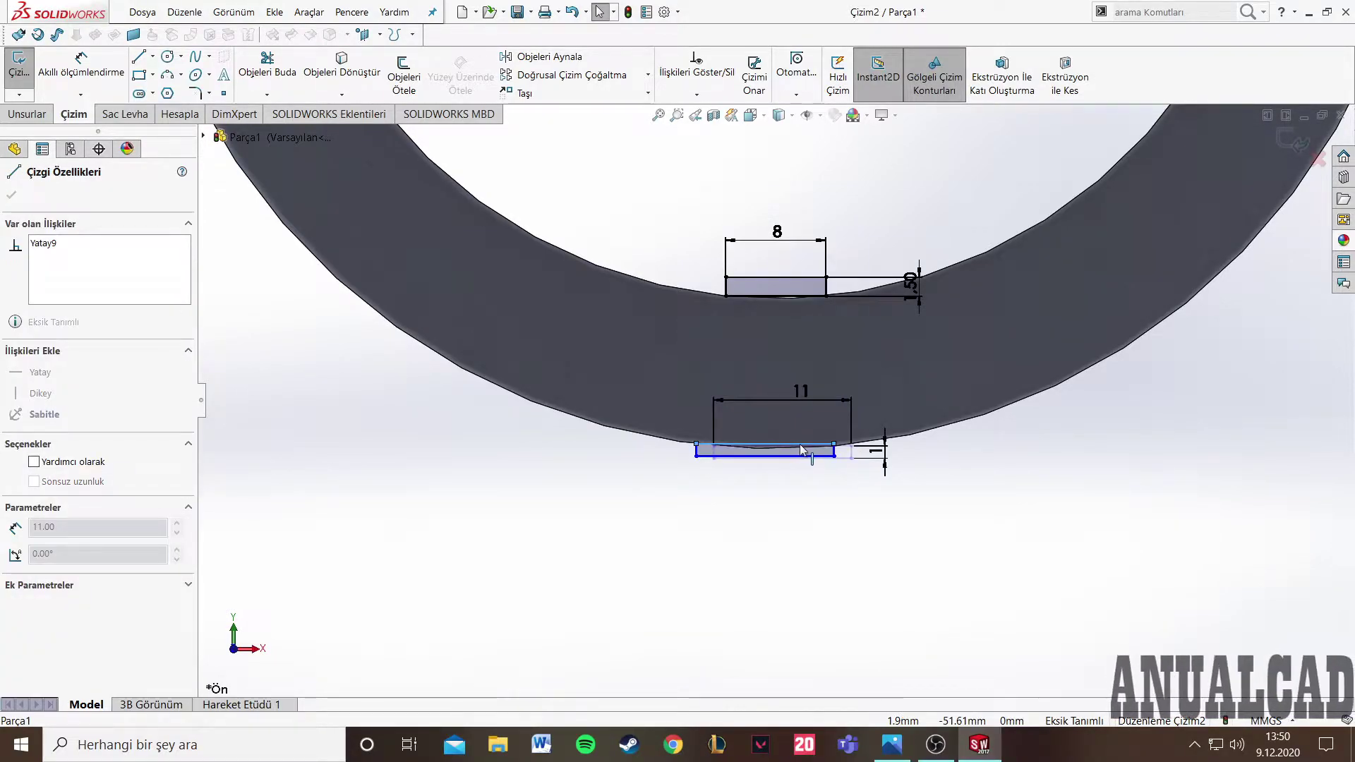
{"action": "key", "text": "Escape"}
{"action": "scroll", "coordinate": [778, 430], "scroll_direction": "down", "scroll_amount": 3}
{"action": "scroll", "coordinate": [752, 454], "scroll_direction": "up", "scroll_amount": 1}
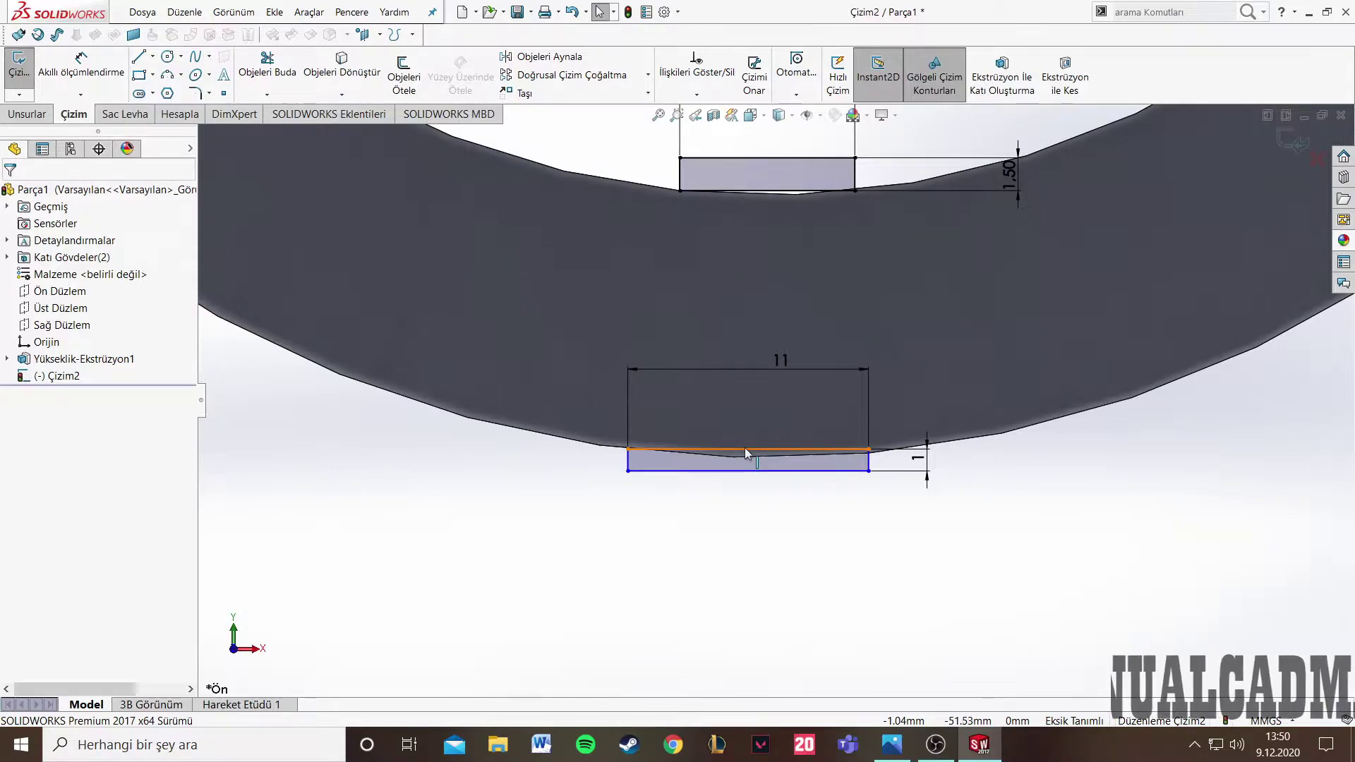
{"action": "left_click", "coordinate": [744, 449]}
{"action": "scroll", "coordinate": [775, 403], "scroll_direction": "up", "scroll_amount": 1}
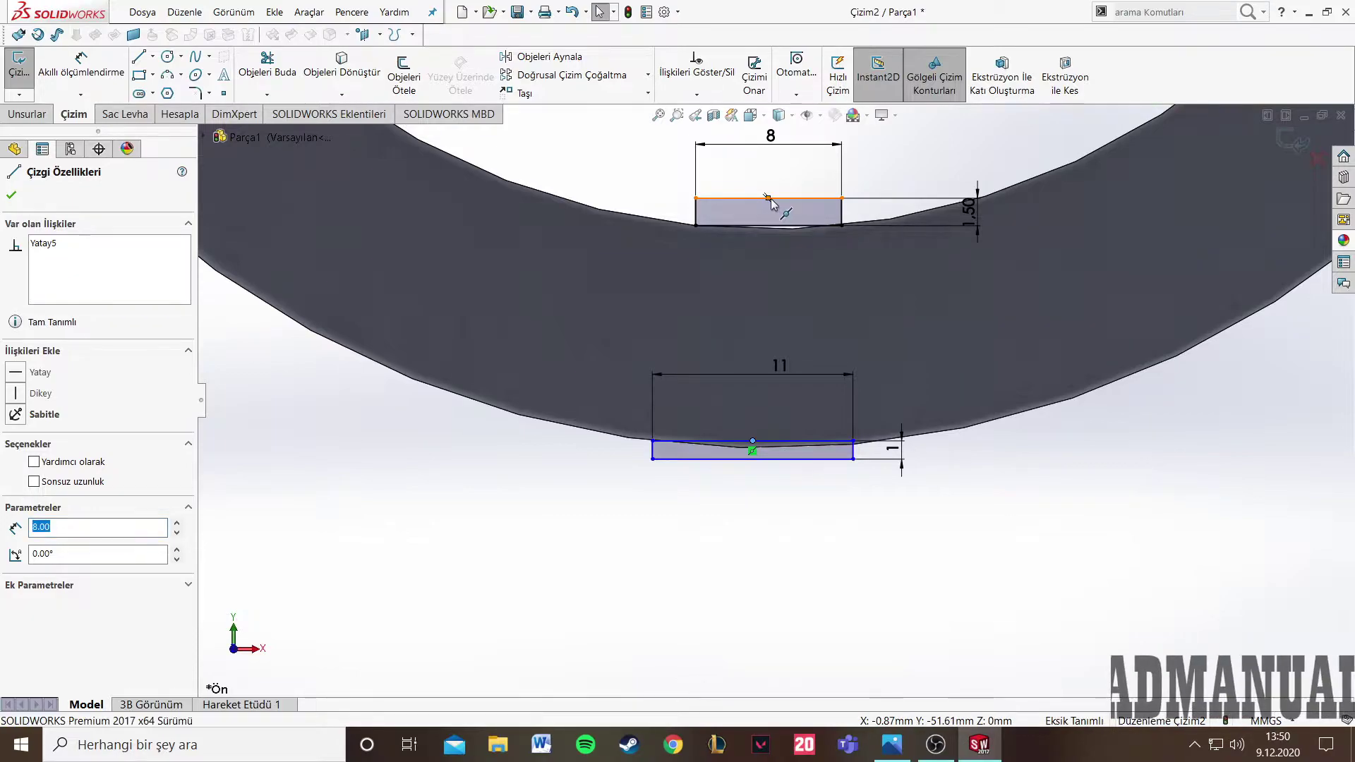
{"action": "left_click", "coordinate": [768, 198], "text": "ctrl"}
{"action": "left_click", "coordinate": [20, 473]}
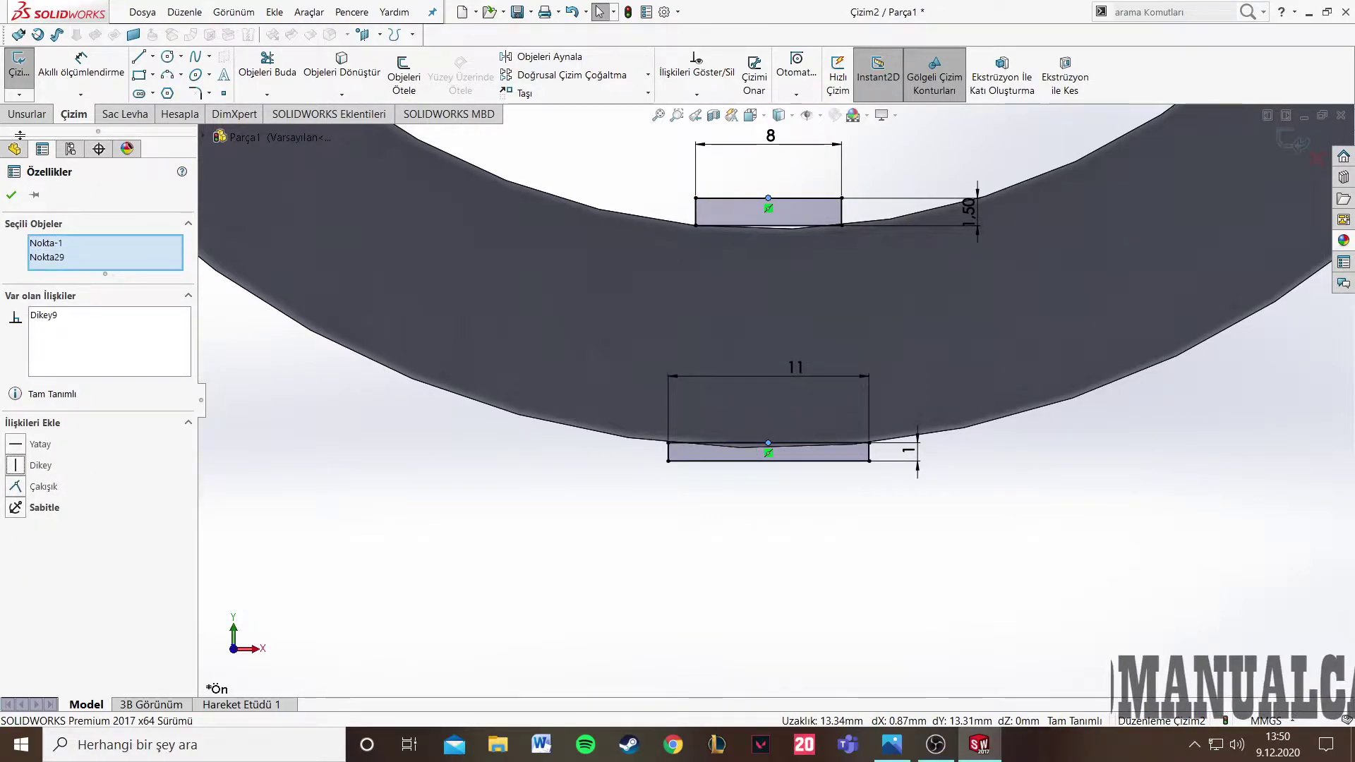
{"action": "left_click", "coordinate": [11, 196]}
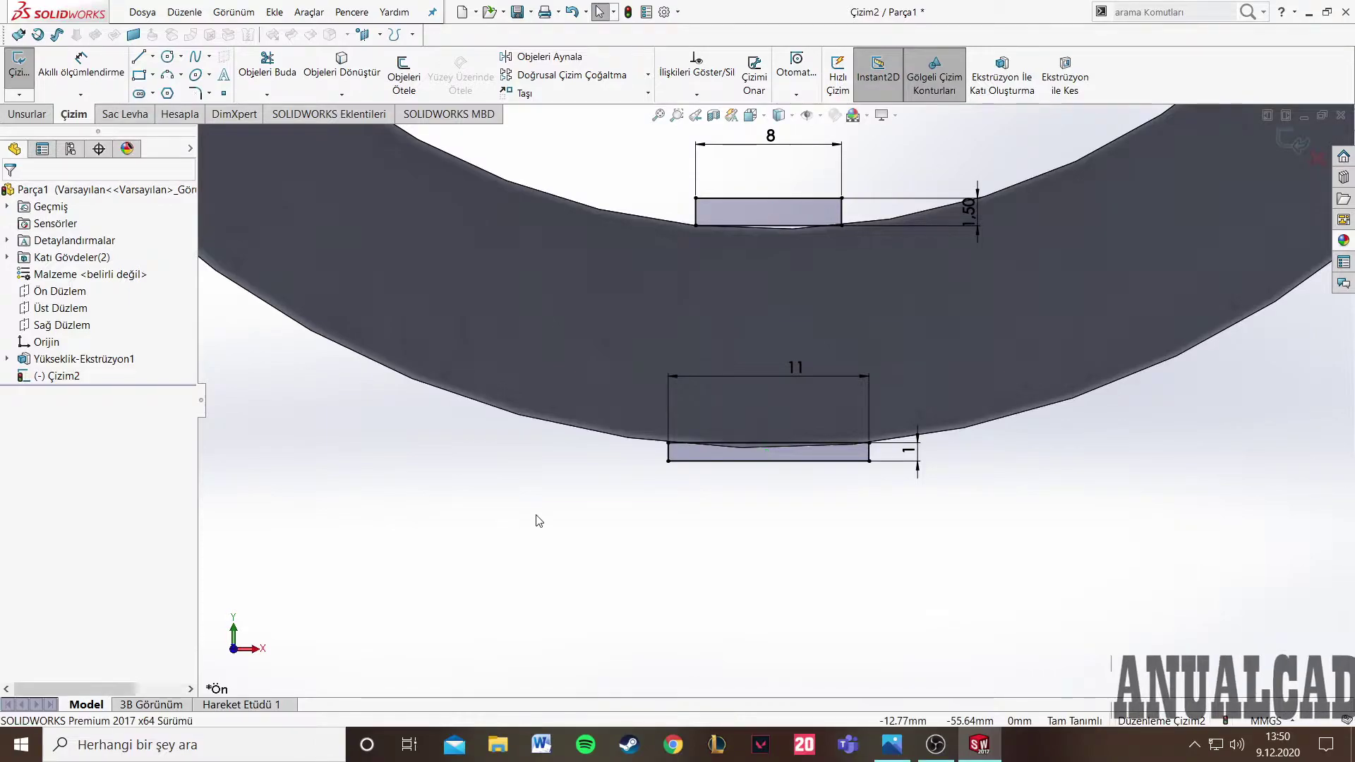
- Zoom out and back in to review the three rectangles, then select the hub slot rectangle
{"action": "scroll", "coordinate": [882, 403], "scroll_direction": "up", "scroll_amount": 3}
{"action": "scroll", "coordinate": [876, 393], "scroll_direction": "up", "scroll_amount": 2}
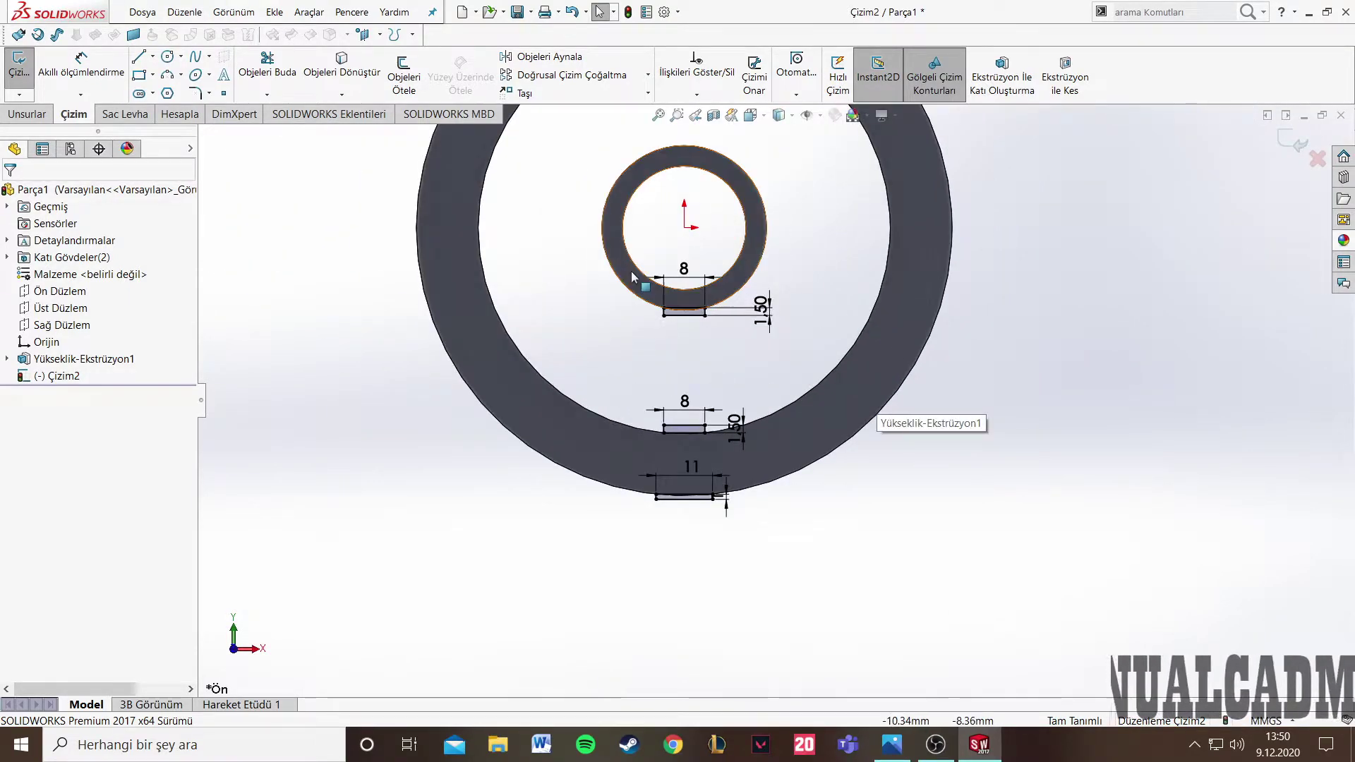
{"action": "scroll", "coordinate": [745, 383], "scroll_direction": "down", "scroll_amount": 3}
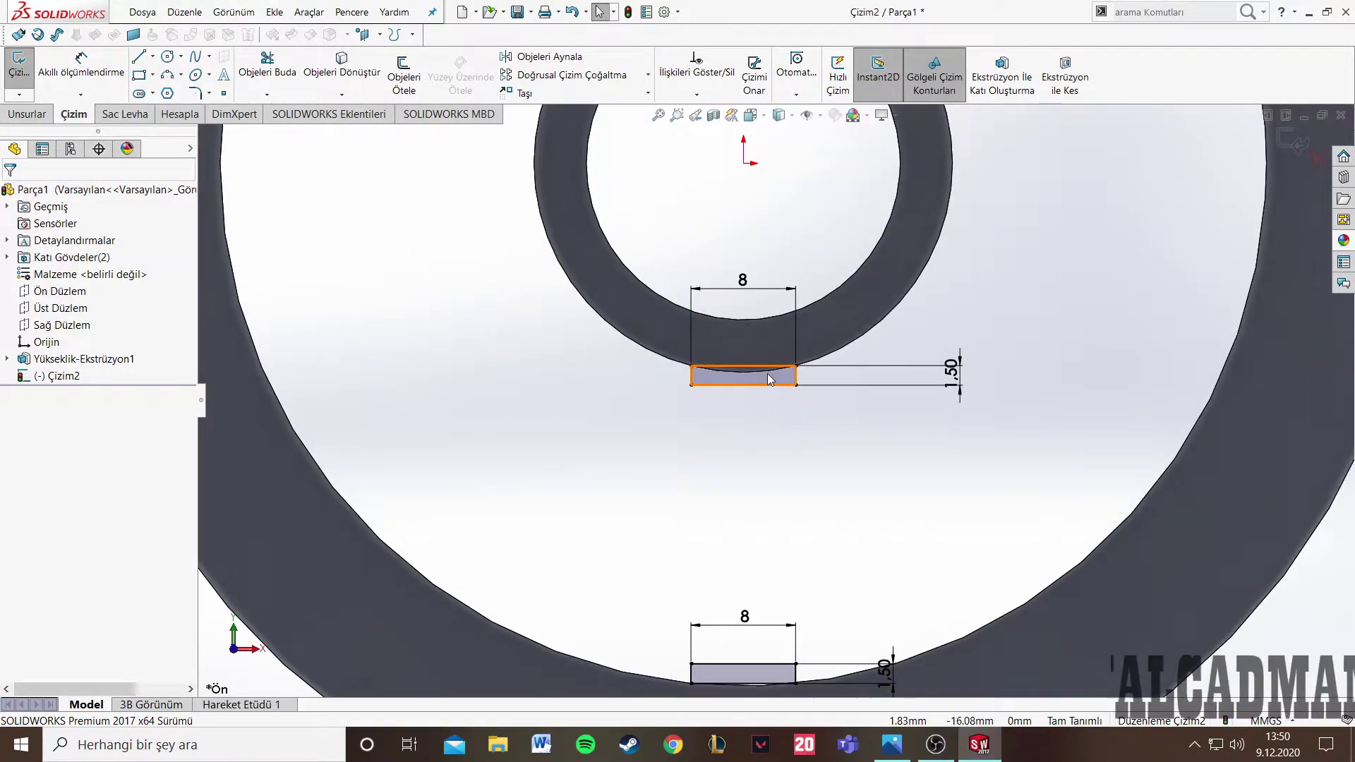
{"action": "scroll", "coordinate": [777, 403], "scroll_direction": "up", "scroll_amount": 3}
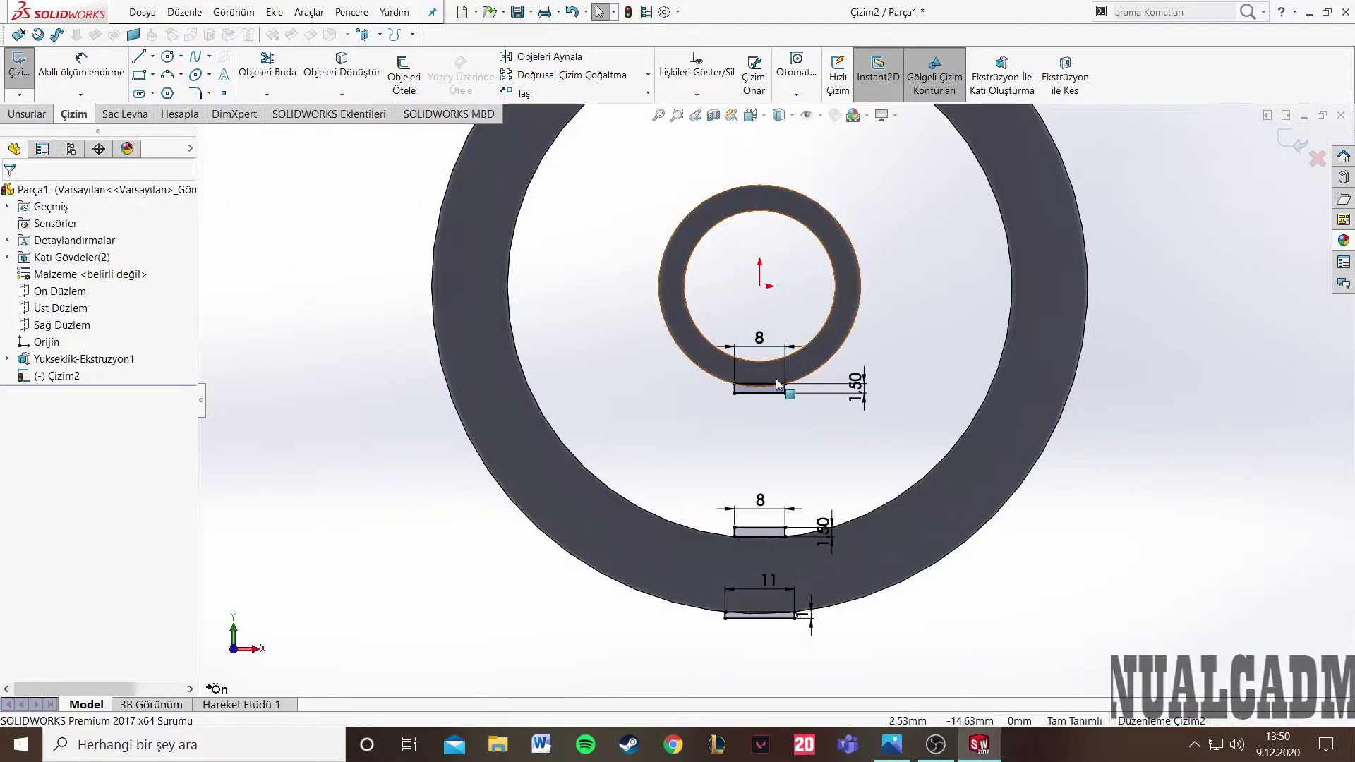
{"action": "scroll", "coordinate": [776, 384], "scroll_direction": "down", "scroll_amount": 3}
{"action": "left_click", "coordinate": [765, 402]}
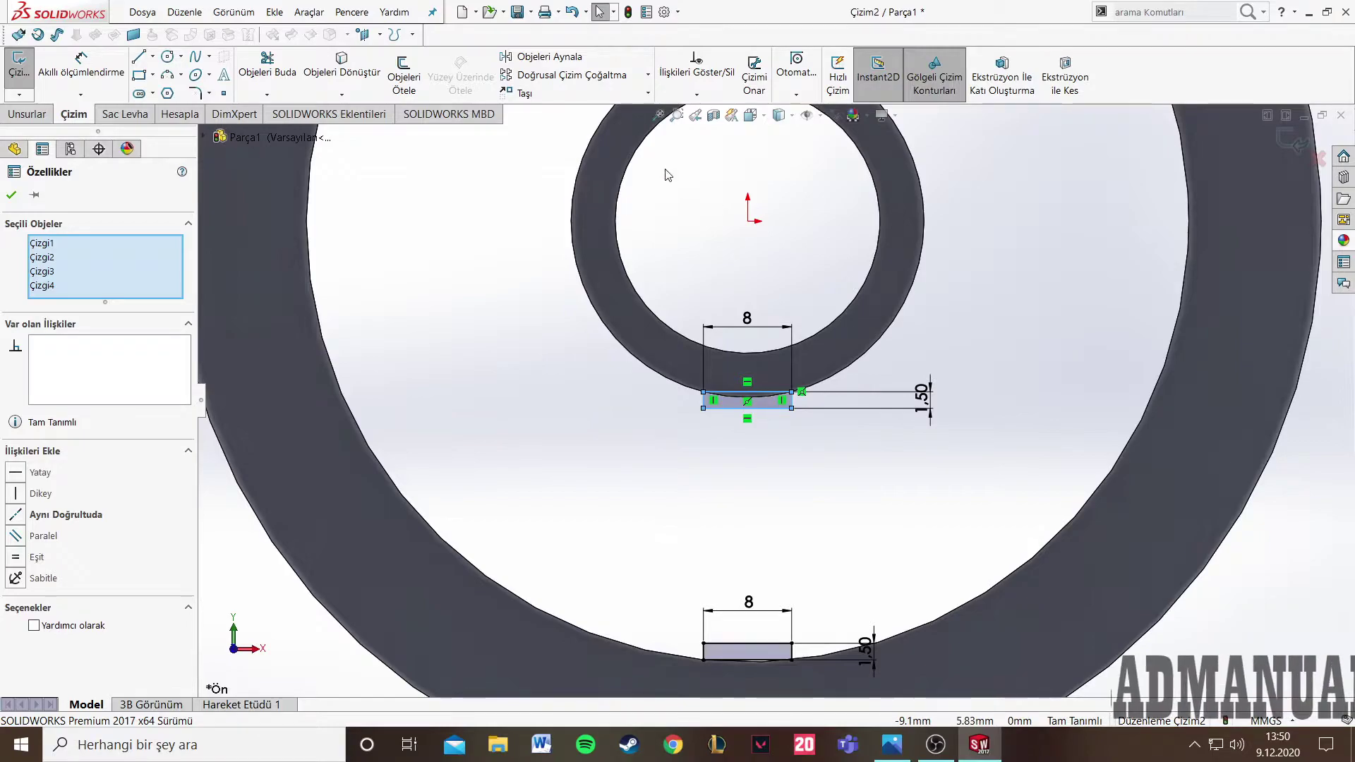
- Circular-pattern the hub's 8 × 1.50 slot rectangle into 12 copies around the origin
{"action": "left_click", "coordinate": [648, 77]}
{"action": "left_click", "coordinate": [565, 101]}
{"action": "left_click", "coordinate": [42, 408]}
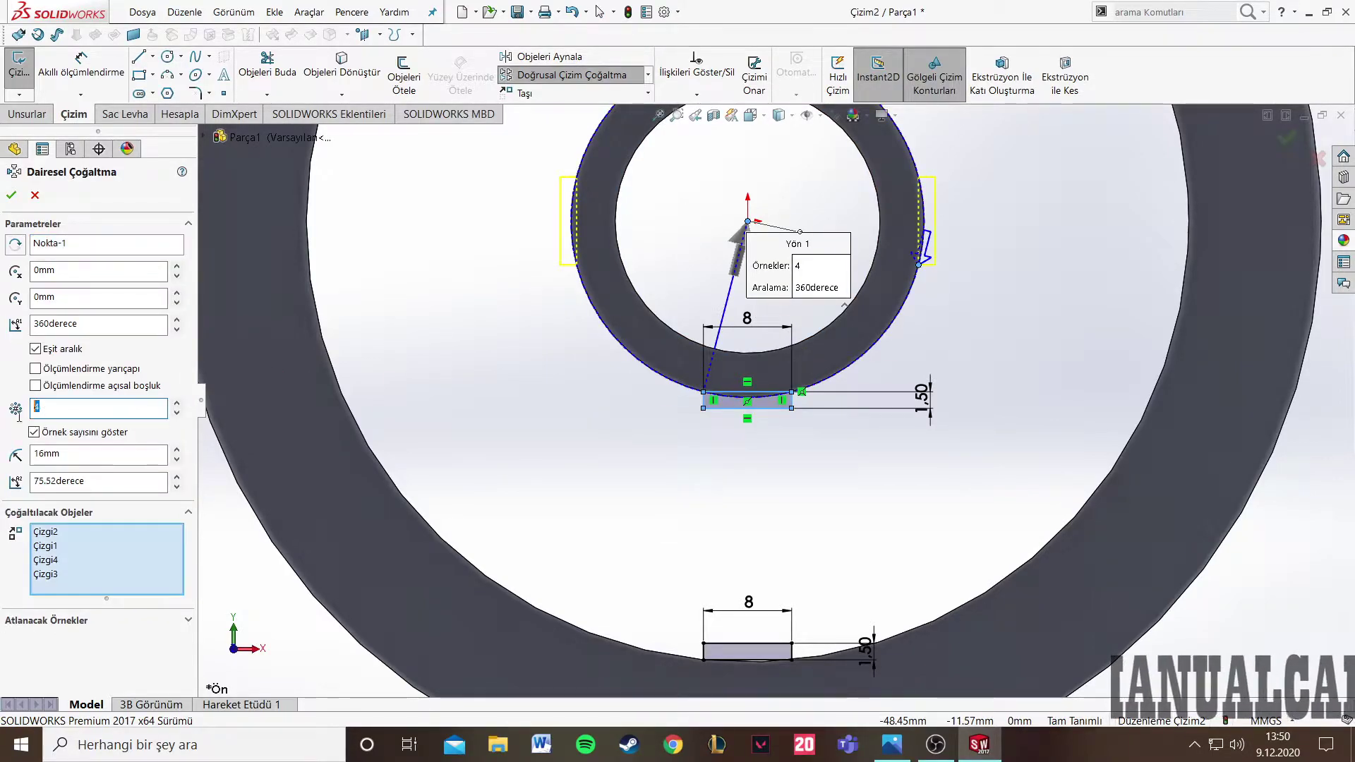
{"action": "left_click", "coordinate": [892, 744]}
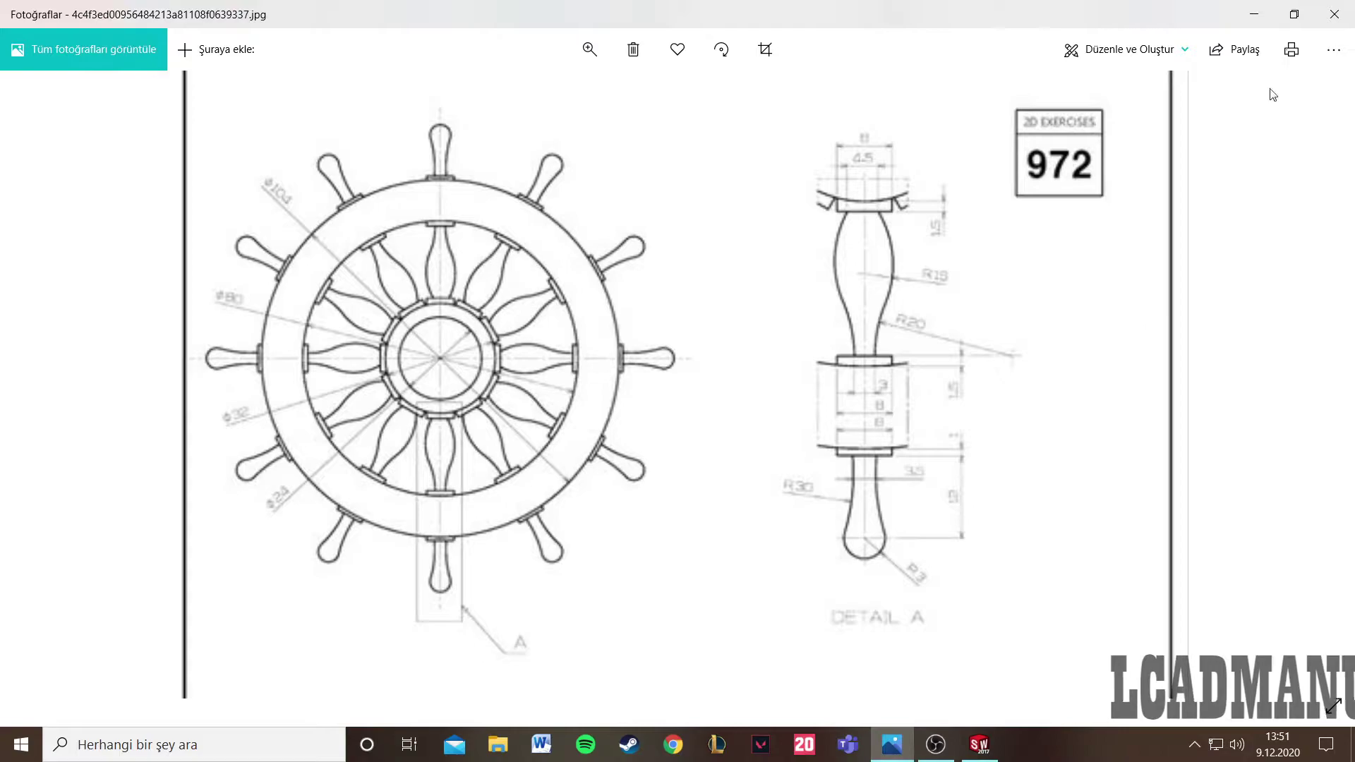
{"action": "left_click", "coordinate": [1255, 14]}
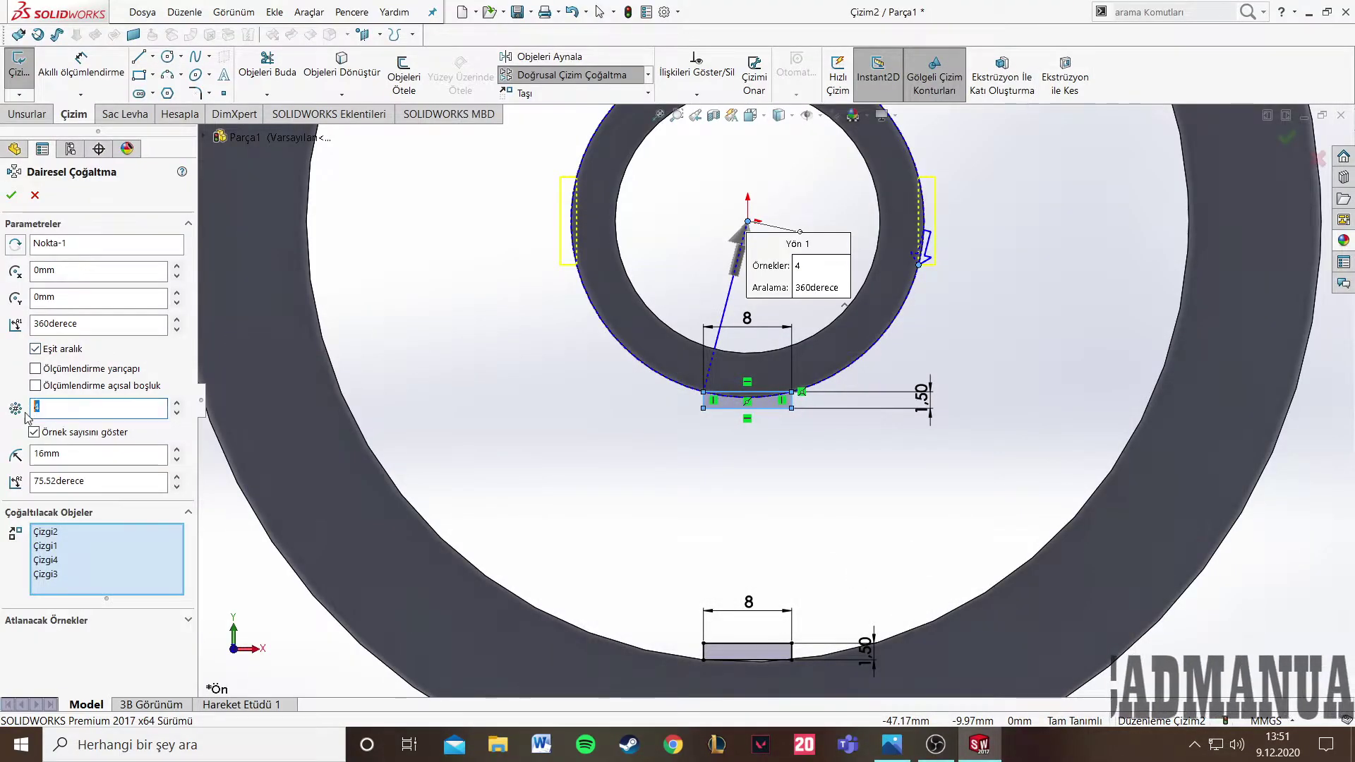
{"action": "type", "text": "12"}
{"action": "key", "text": "Return"}
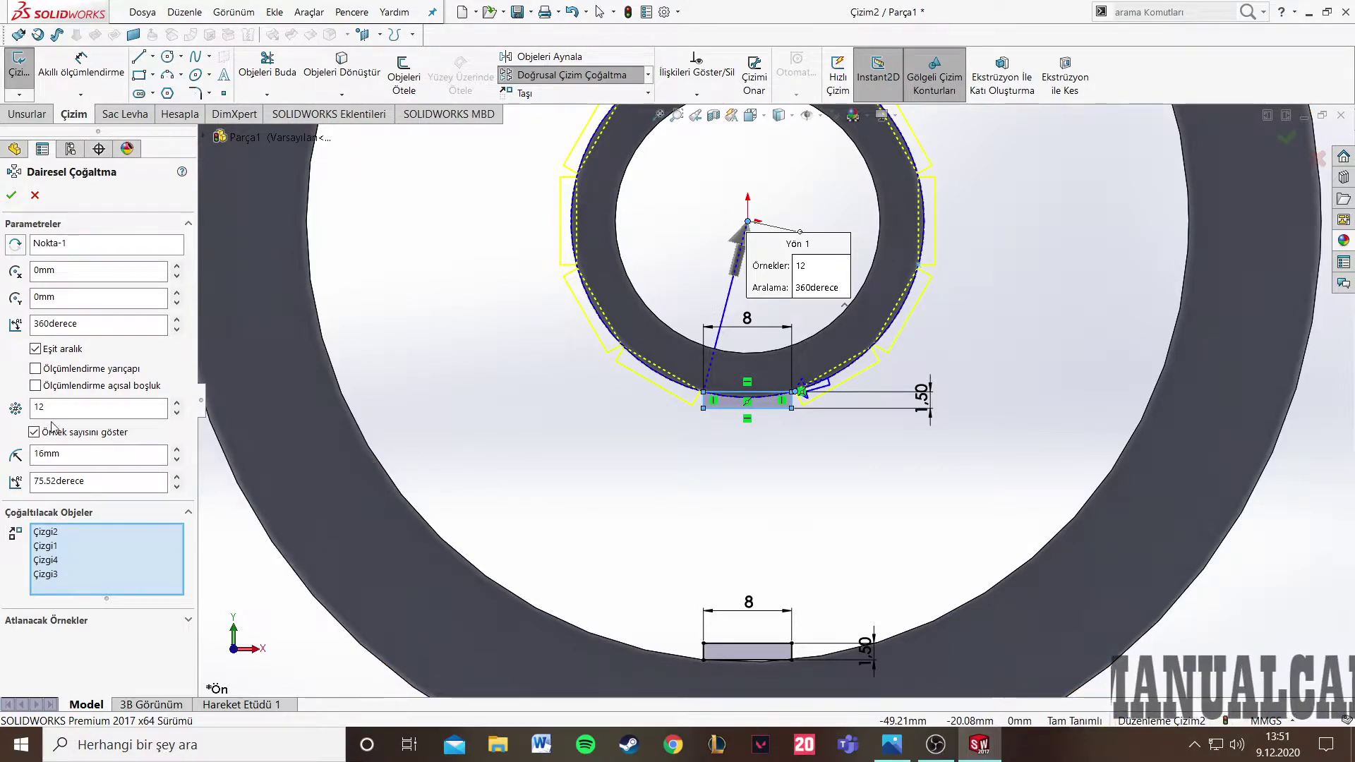
{"action": "left_click", "coordinate": [16, 198]}
{"action": "scroll", "coordinate": [499, 293], "scroll_direction": "up", "scroll_amount": 2}
{"action": "scroll", "coordinate": [716, 458], "scroll_direction": "up", "scroll_amount": 2}
{"action": "scroll", "coordinate": [828, 520], "scroll_direction": "down", "scroll_amount": 3}
{"action": "scroll", "coordinate": [828, 520], "scroll_direction": "down", "scroll_amount": 2}
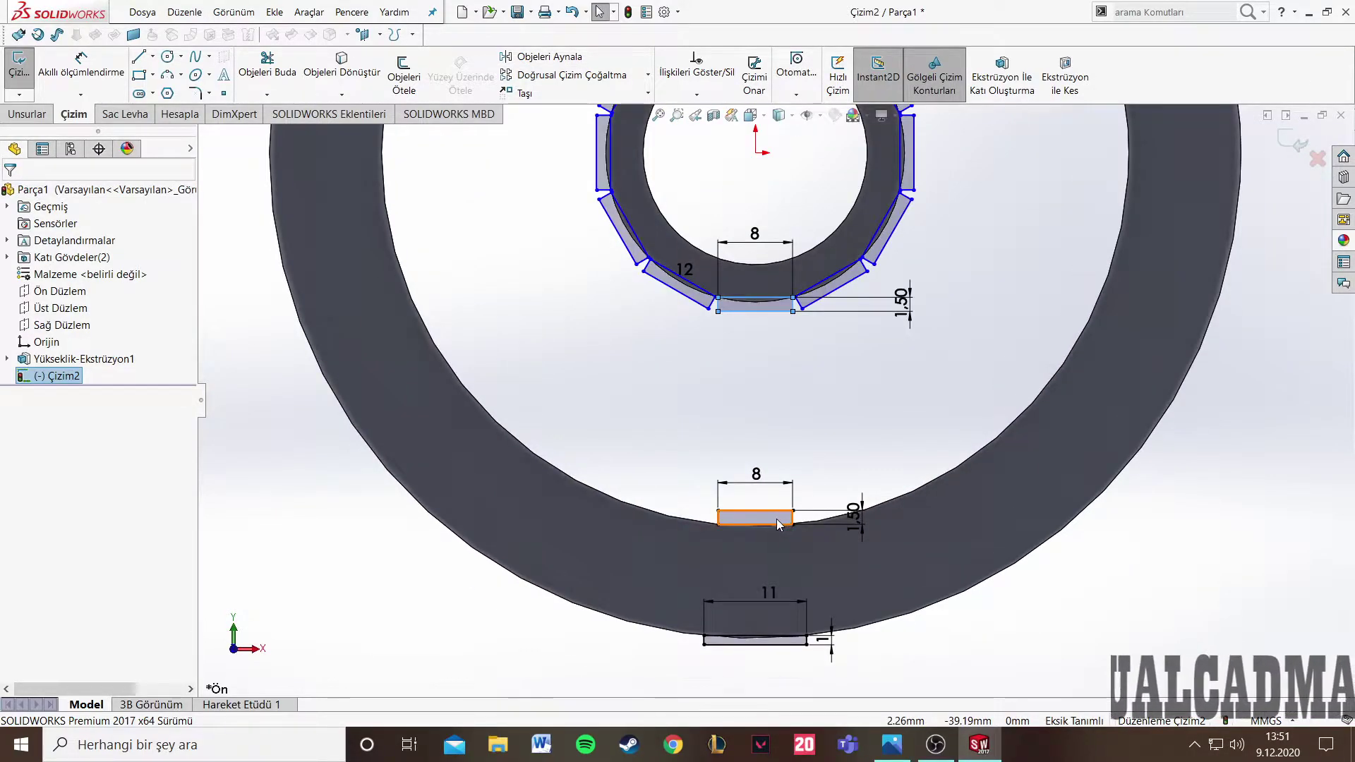
{"action": "left_click", "coordinate": [755, 517]}
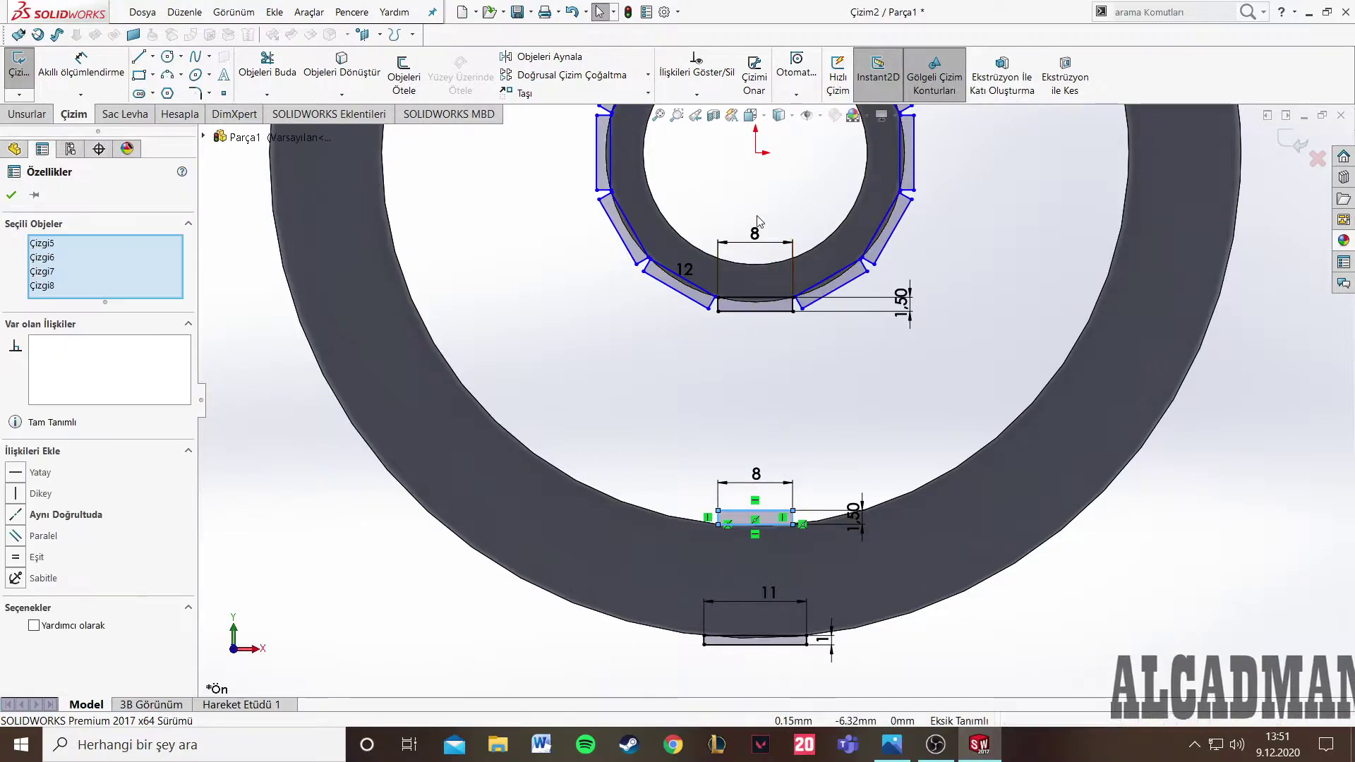
- Start a 12-copy circular pattern of the middle slot, then cancel it
{"action": "left_click", "coordinate": [757, 154], "text": "ctrl"}
{"action": "left_click", "coordinate": [646, 80]}
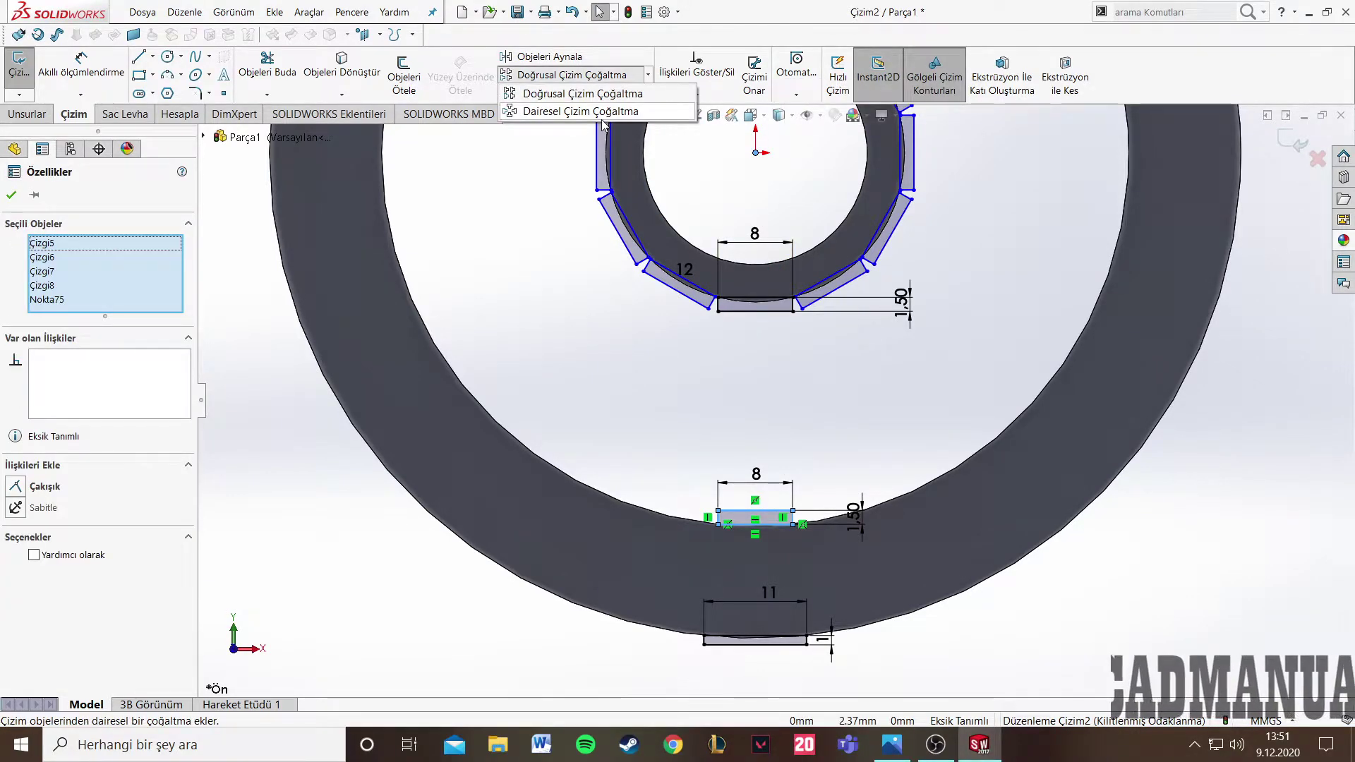
{"action": "left_click", "coordinate": [578, 109]}
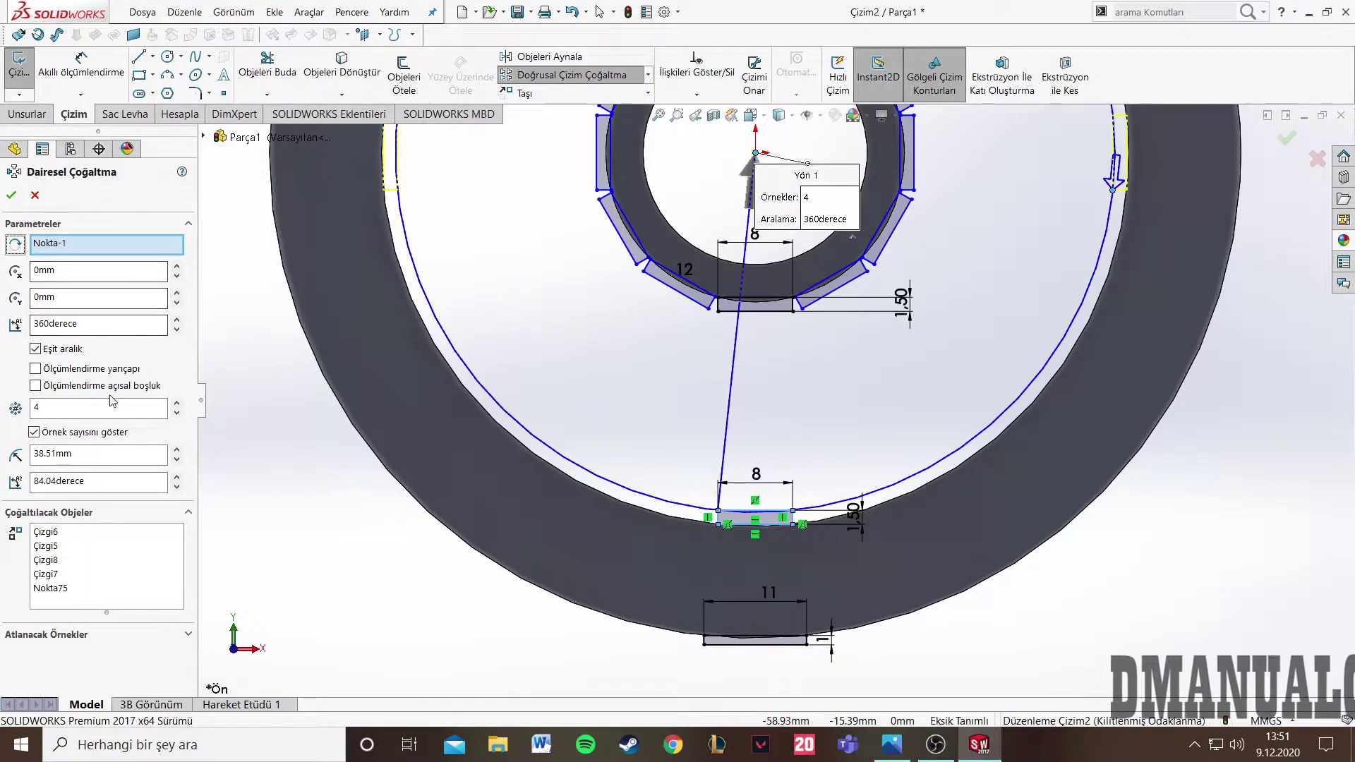
{"action": "left_click", "coordinate": [78, 407]}
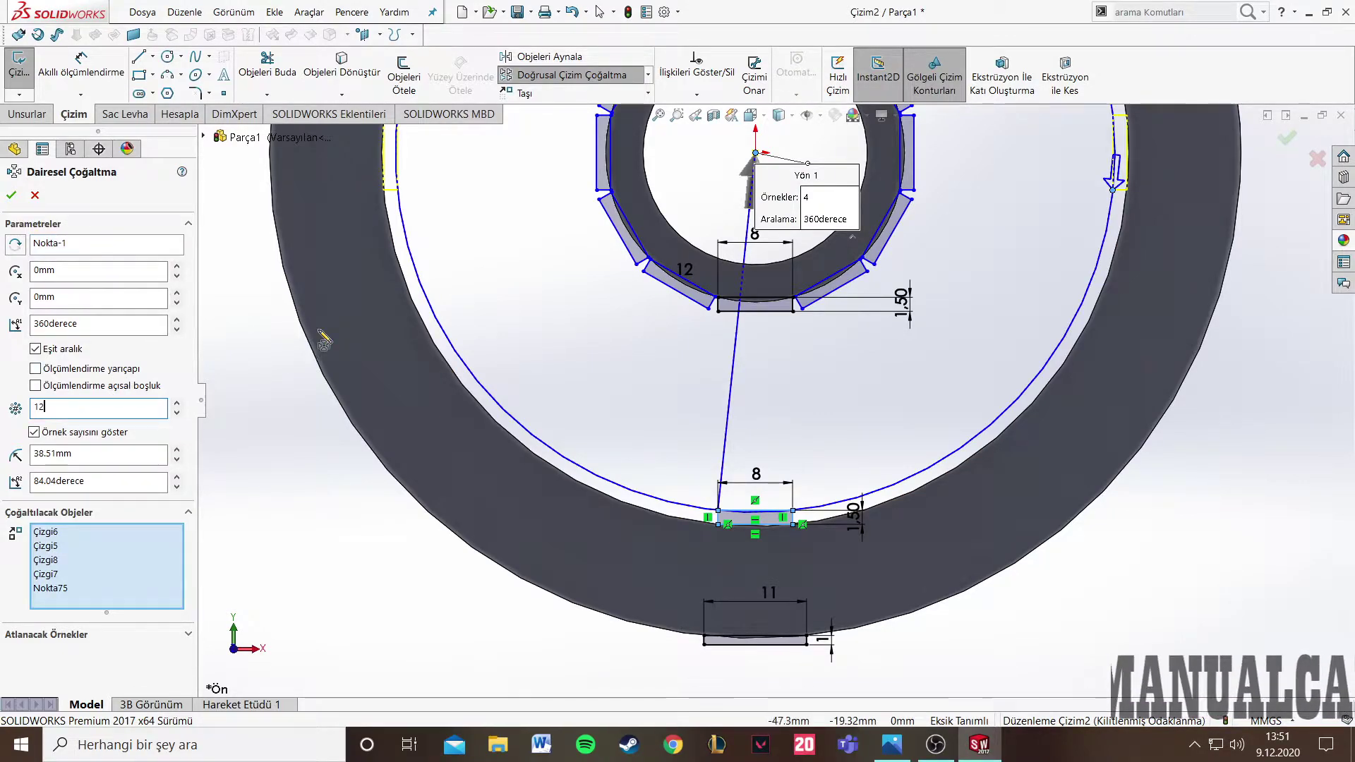
{"action": "key", "text": "Return"}
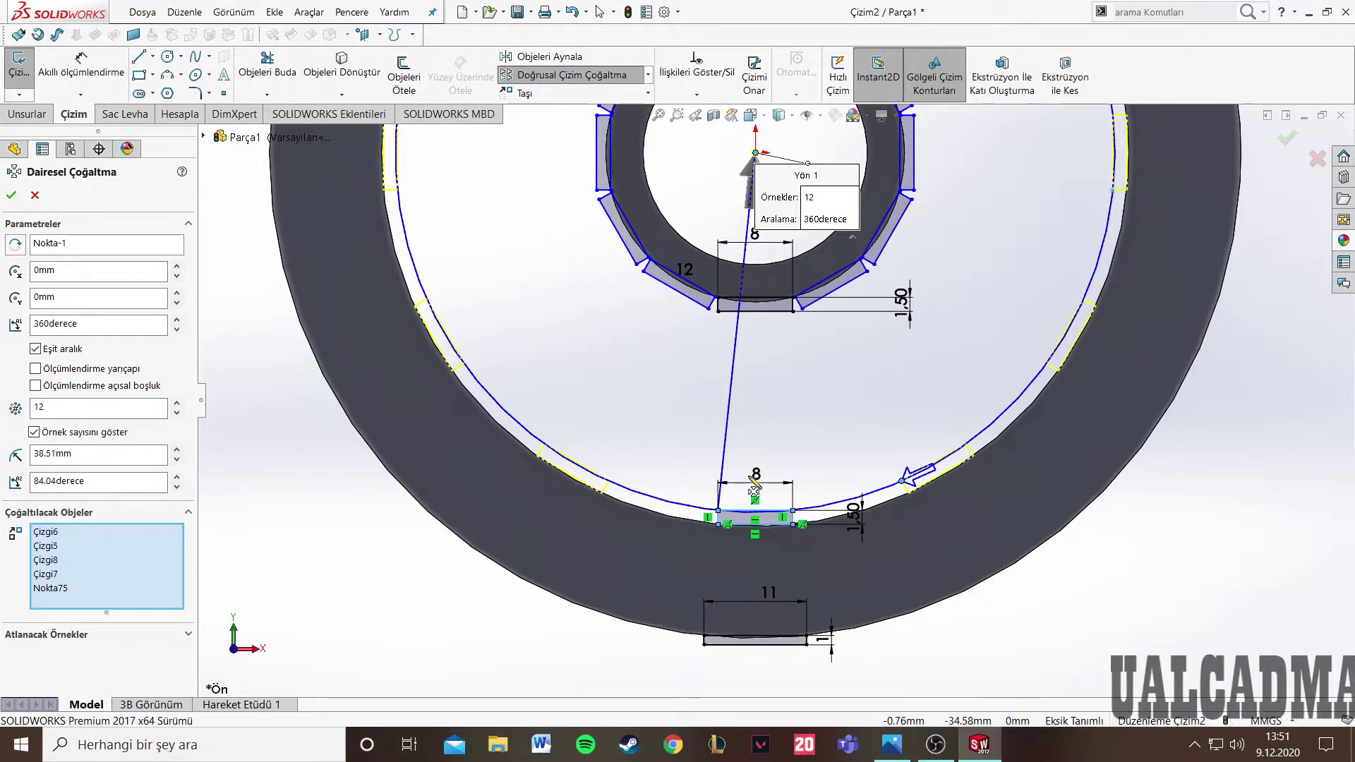
{"action": "left_click", "coordinate": [35, 195]}
- Change the middle slot's width to 11, then restore it to 8
{"action": "double_click", "coordinate": [756, 475]}
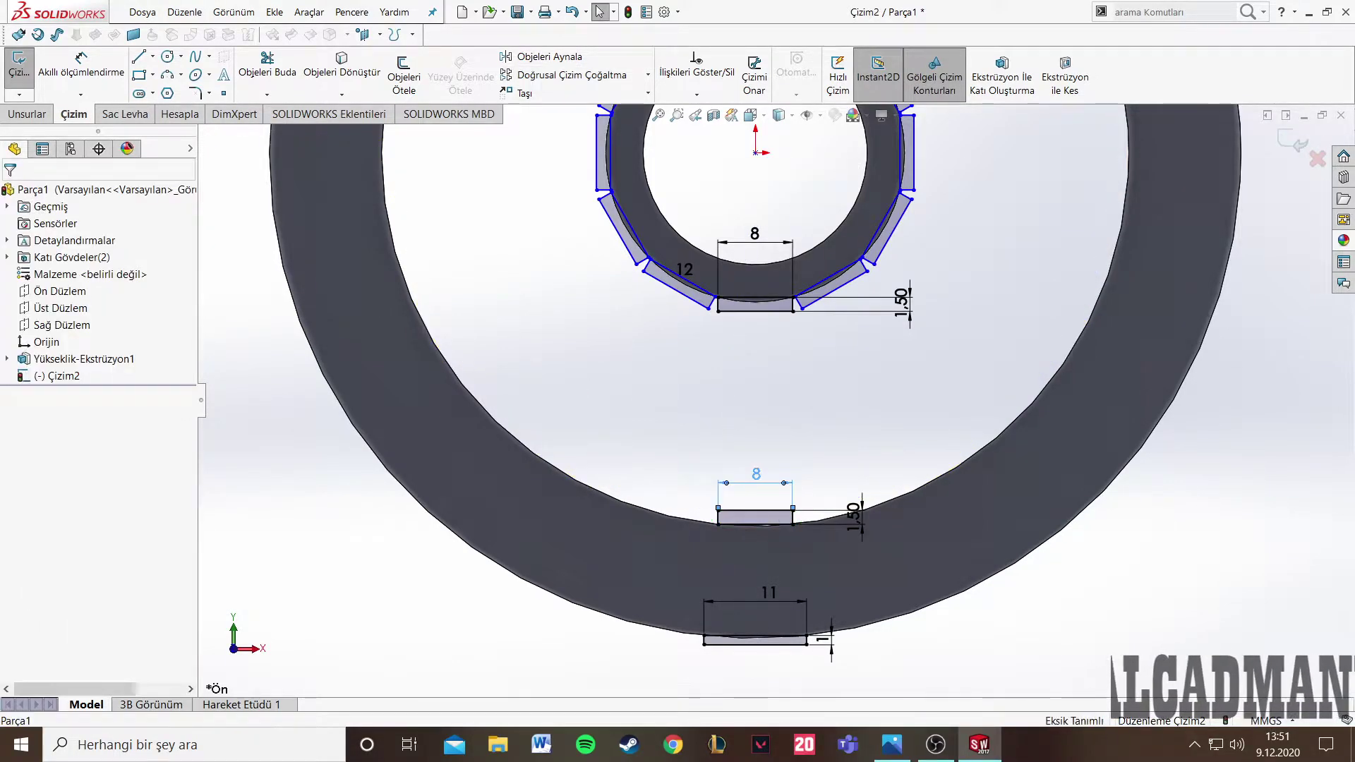
{"action": "type", "text": "11"}
{"action": "key", "text": "Return"}
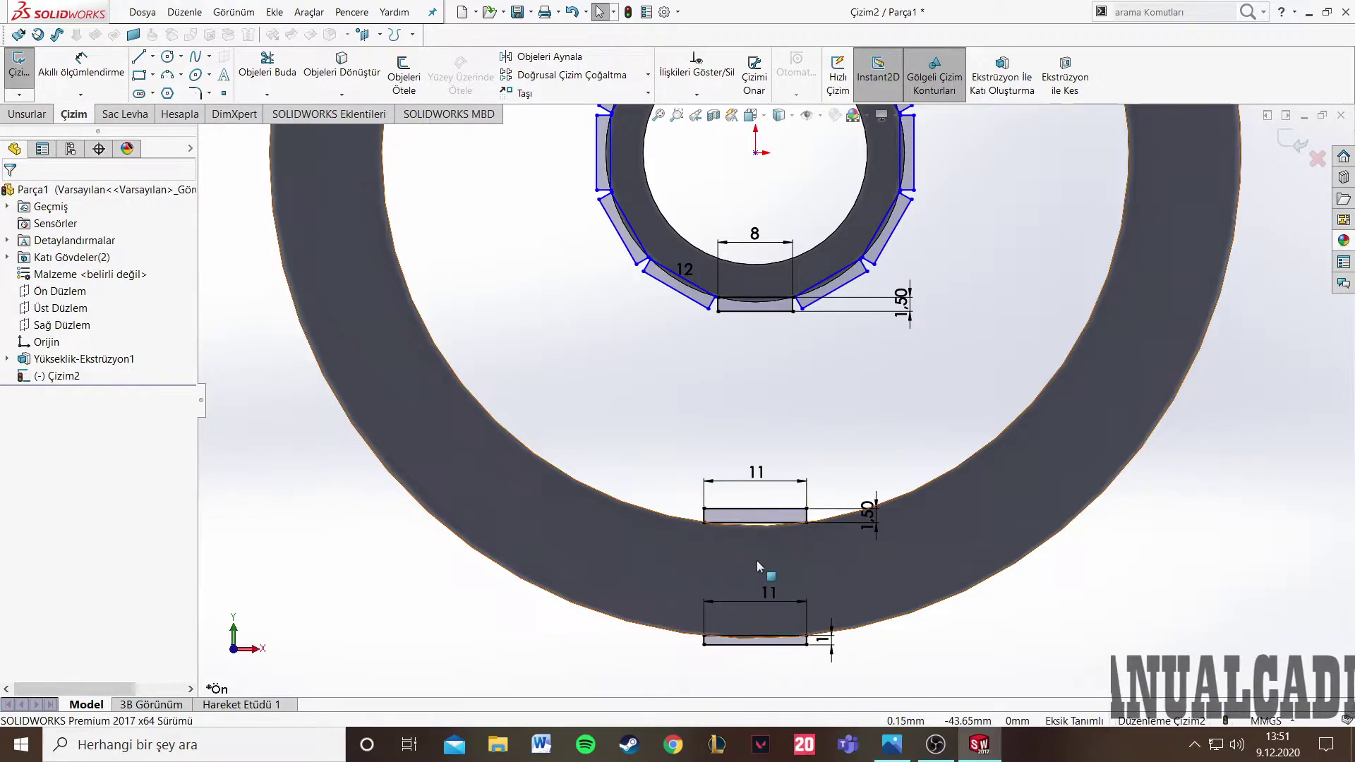
{"action": "double_click", "coordinate": [756, 473]}
{"action": "type", "text": "8"}
{"action": "key", "text": "Return"}
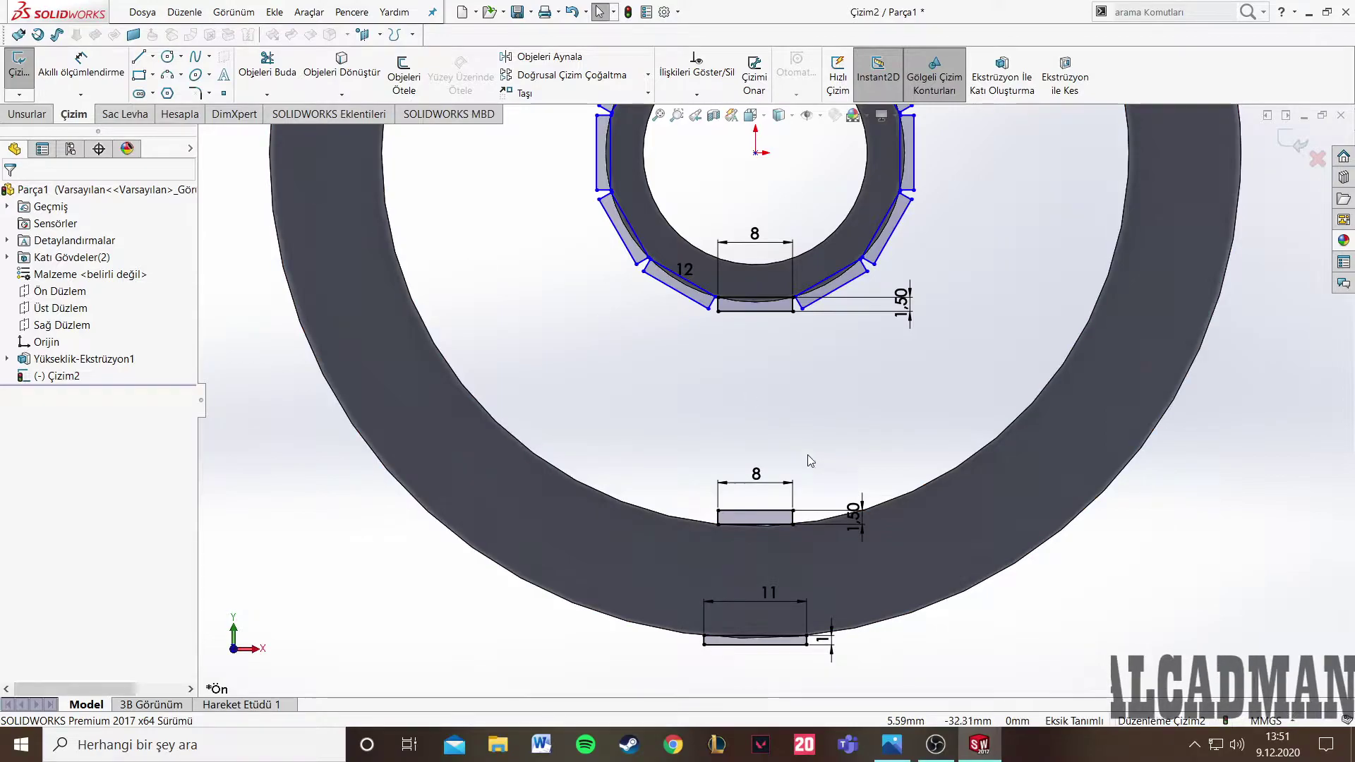
- Circular-pattern the middle 8 × 1.50 slot rectangle into 12 copies around the origin
{"action": "left_click", "coordinate": [775, 519]}
{"action": "key", "text": "Escape"}
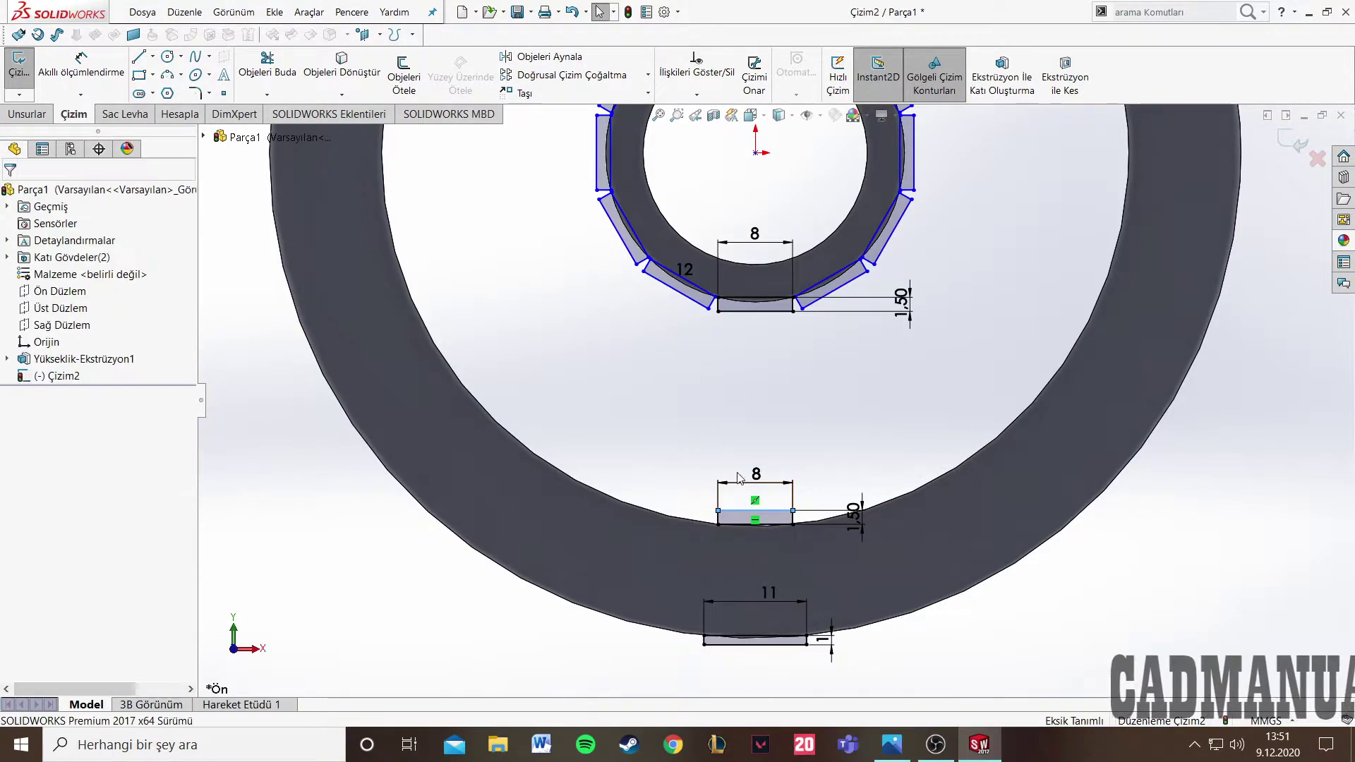
{"action": "double_click", "coordinate": [775, 521]}
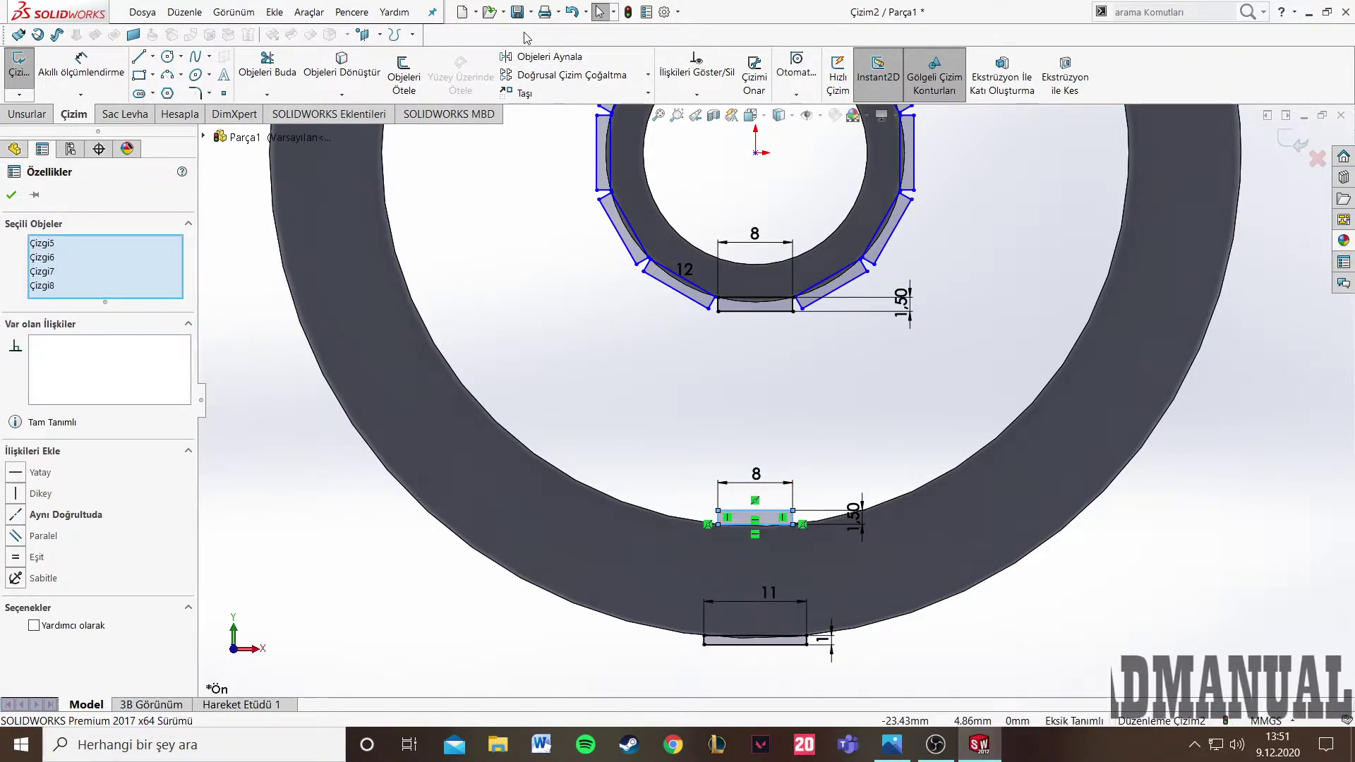
{"action": "left_click", "coordinate": [648, 75]}
{"action": "left_click", "coordinate": [565, 106]}
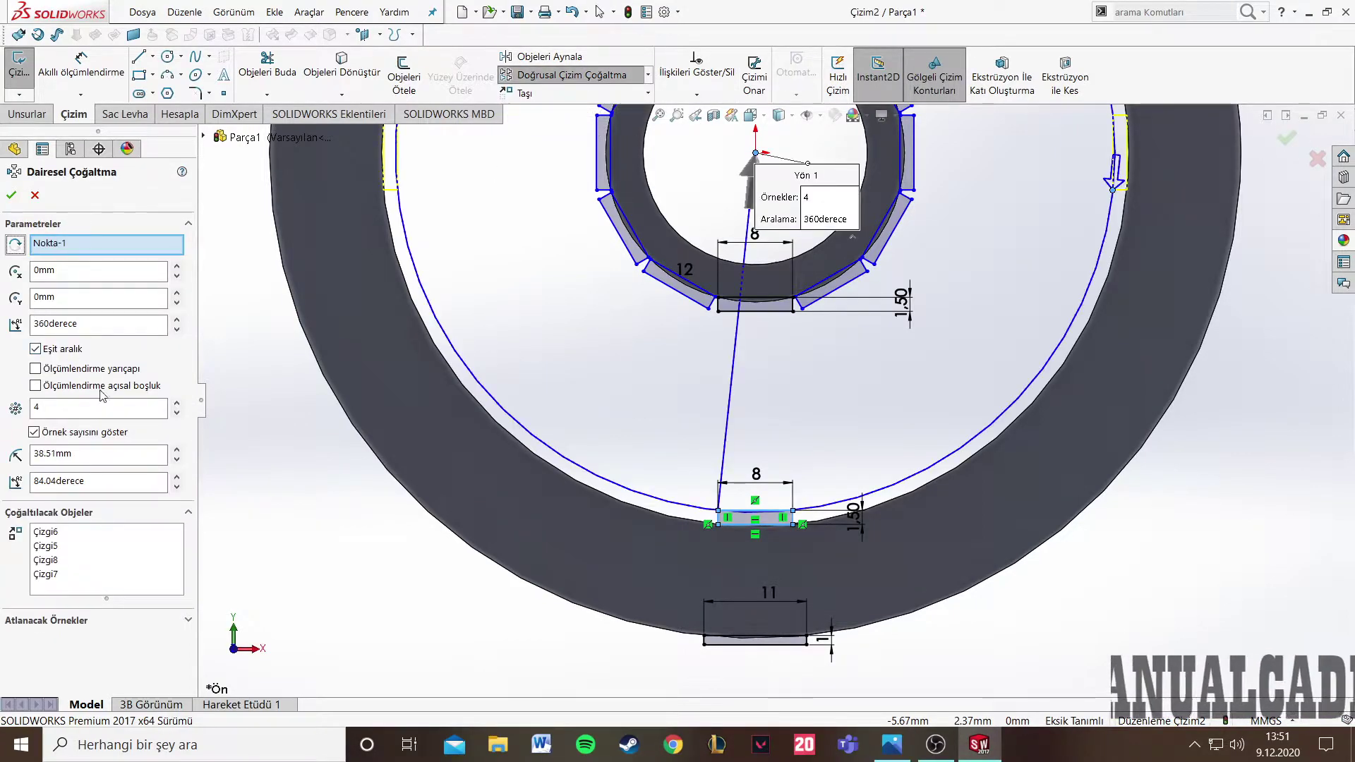
{"action": "double_click", "coordinate": [37, 408]}
{"action": "type", "text": "12"}
{"action": "key", "text": "Return"}
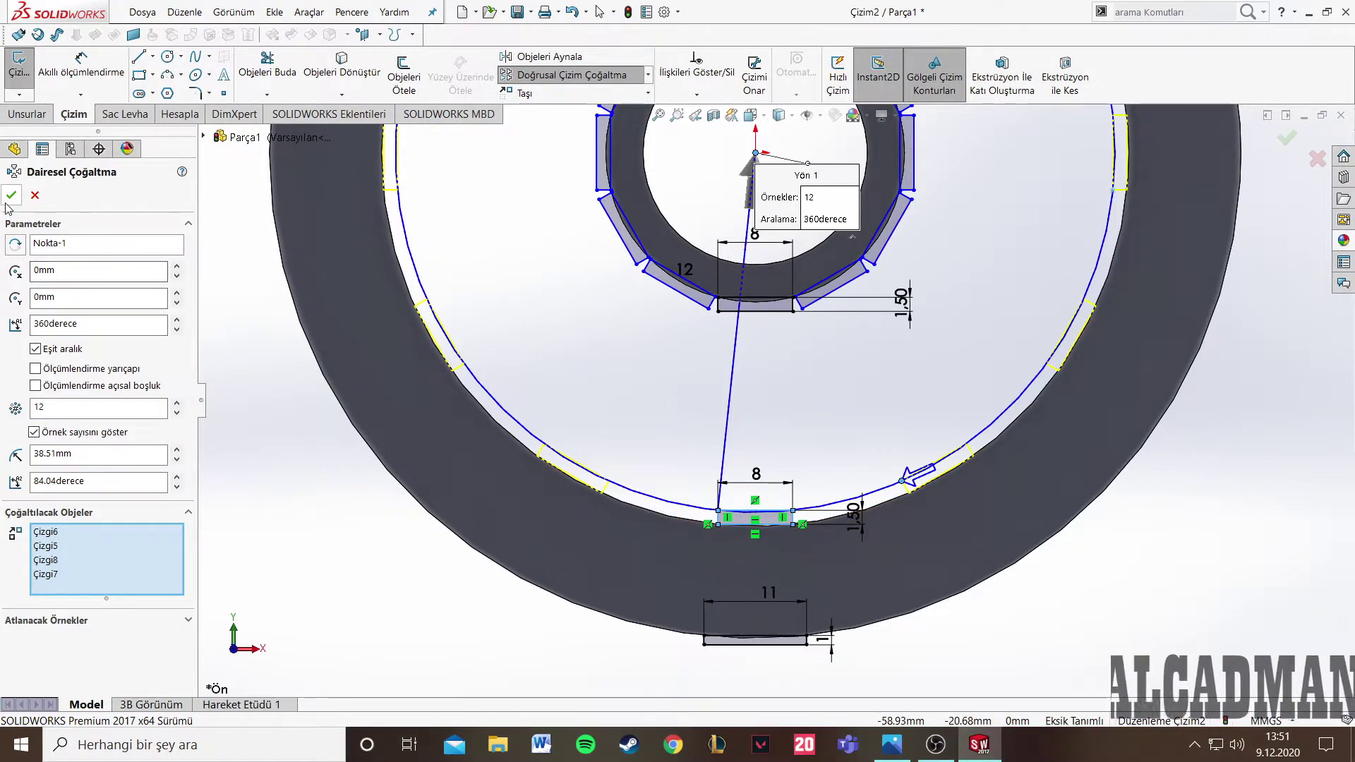
{"action": "left_click", "coordinate": [8, 201]}
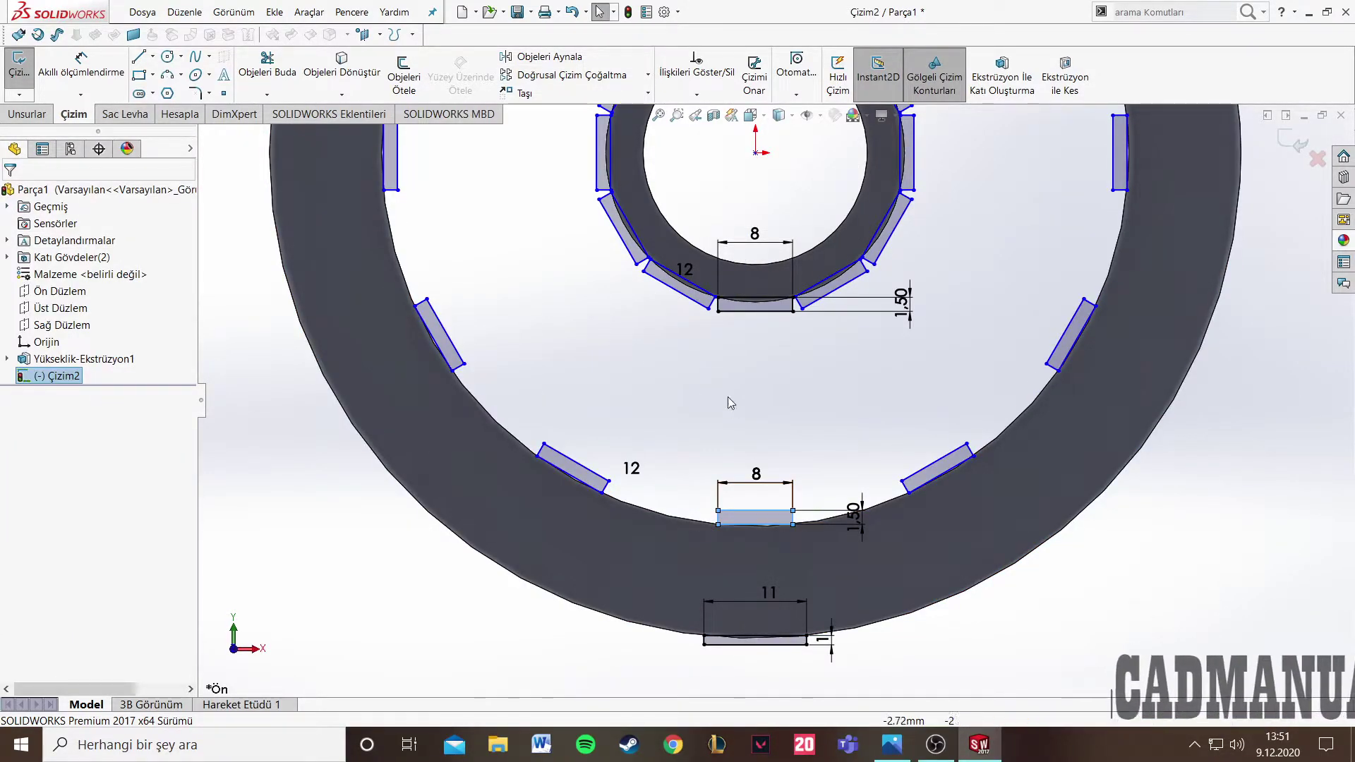
{"action": "scroll", "coordinate": [767, 390], "scroll_direction": "up", "scroll_amount": 2}
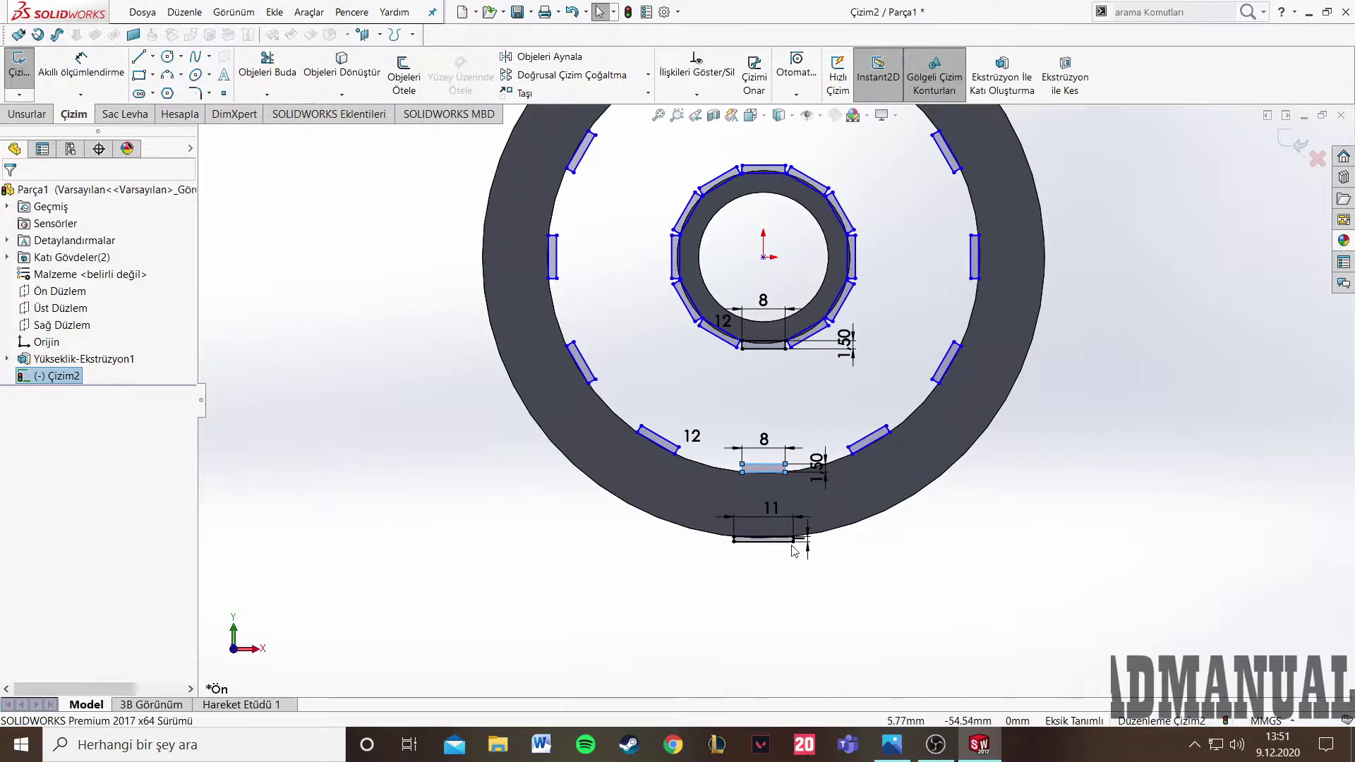
- Circular-pattern the 11-wide outer-edge slot into 12 copies, then orbit to view the ring
{"action": "scroll", "coordinate": [792, 482], "scroll_direction": "down", "scroll_amount": 2}
{"action": "scroll", "coordinate": [791, 481], "scroll_direction": "down", "scroll_amount": 2}
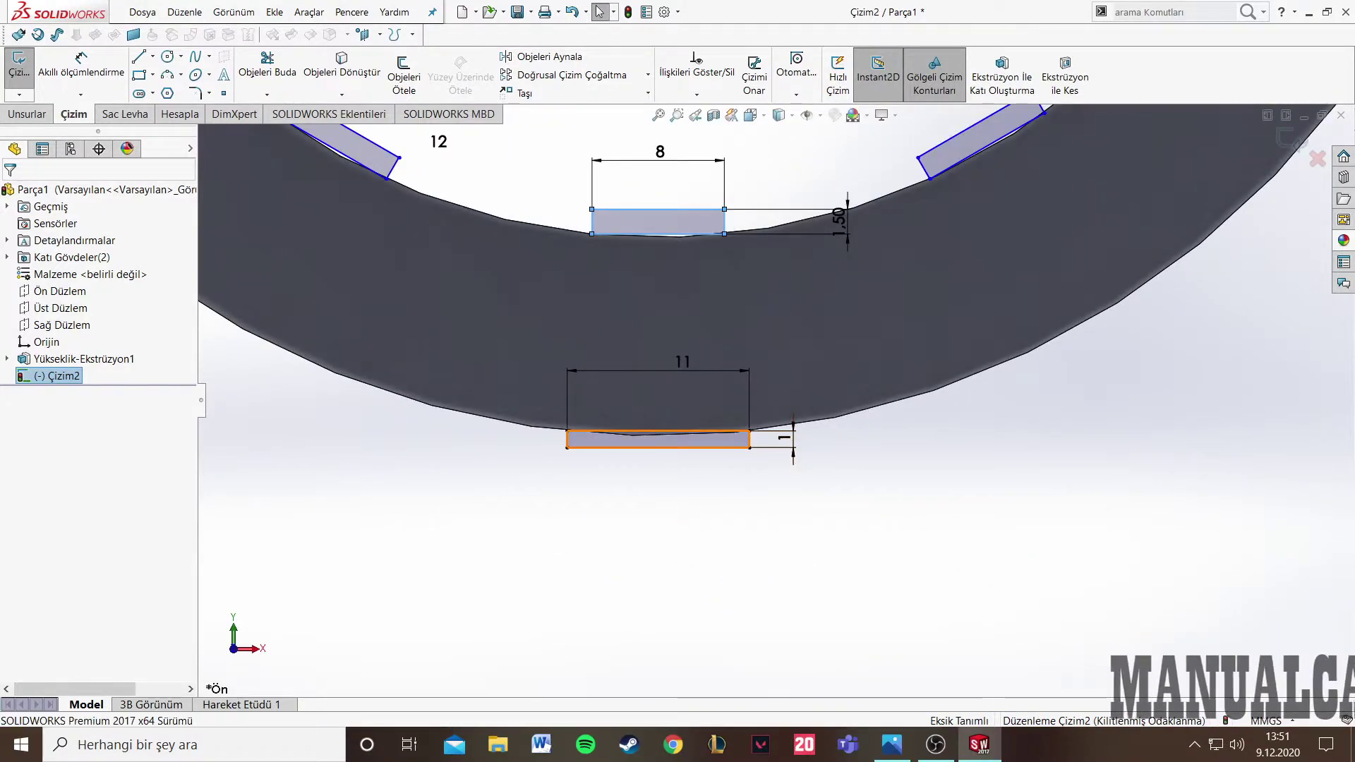
{"action": "left_click_drag", "start_coordinate": [784, 466], "coordinate": [554, 416]}
{"action": "left_click", "coordinate": [645, 76]}
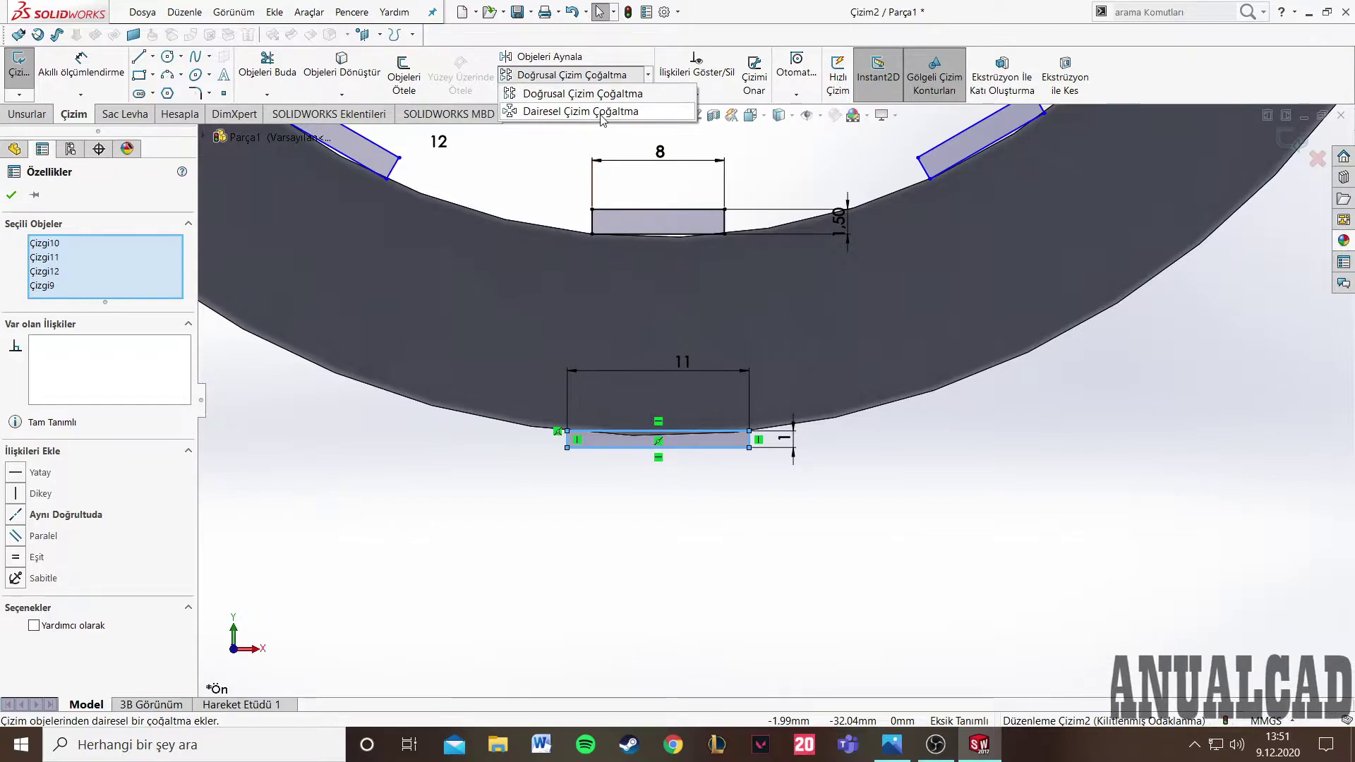
{"action": "left_click", "coordinate": [565, 111]}
{"action": "key", "text": "Tab"}
{"action": "key", "text": "Tab"}
{"action": "key", "text": "Tab"}
{"action": "key", "text": "Tab"}
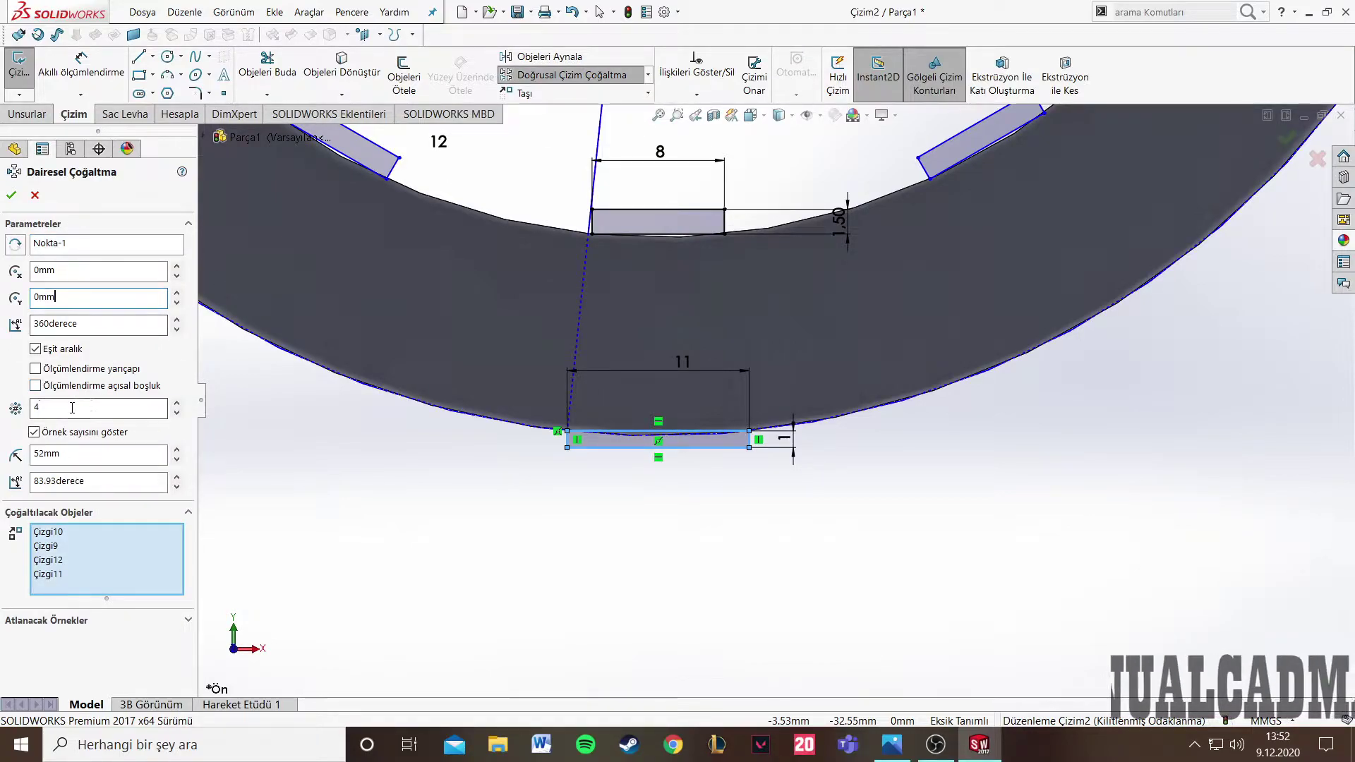
{"action": "type", "text": "2"}
{"action": "scroll", "coordinate": [557, 460], "scroll_direction": "up", "scroll_amount": 3}
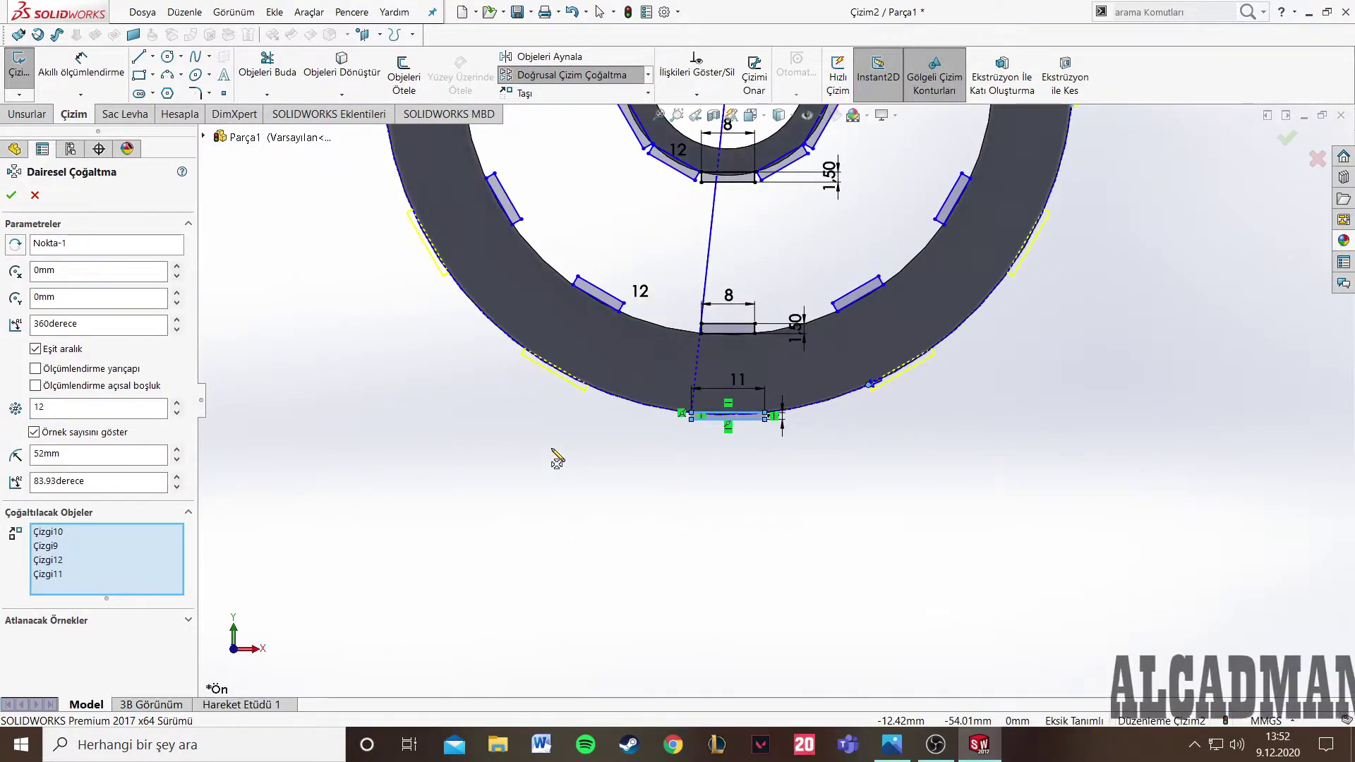
{"action": "scroll", "coordinate": [786, 462], "scroll_direction": "up", "scroll_amount": 2}
{"action": "scroll", "coordinate": [922, 358], "scroll_direction": "up", "scroll_amount": 1}
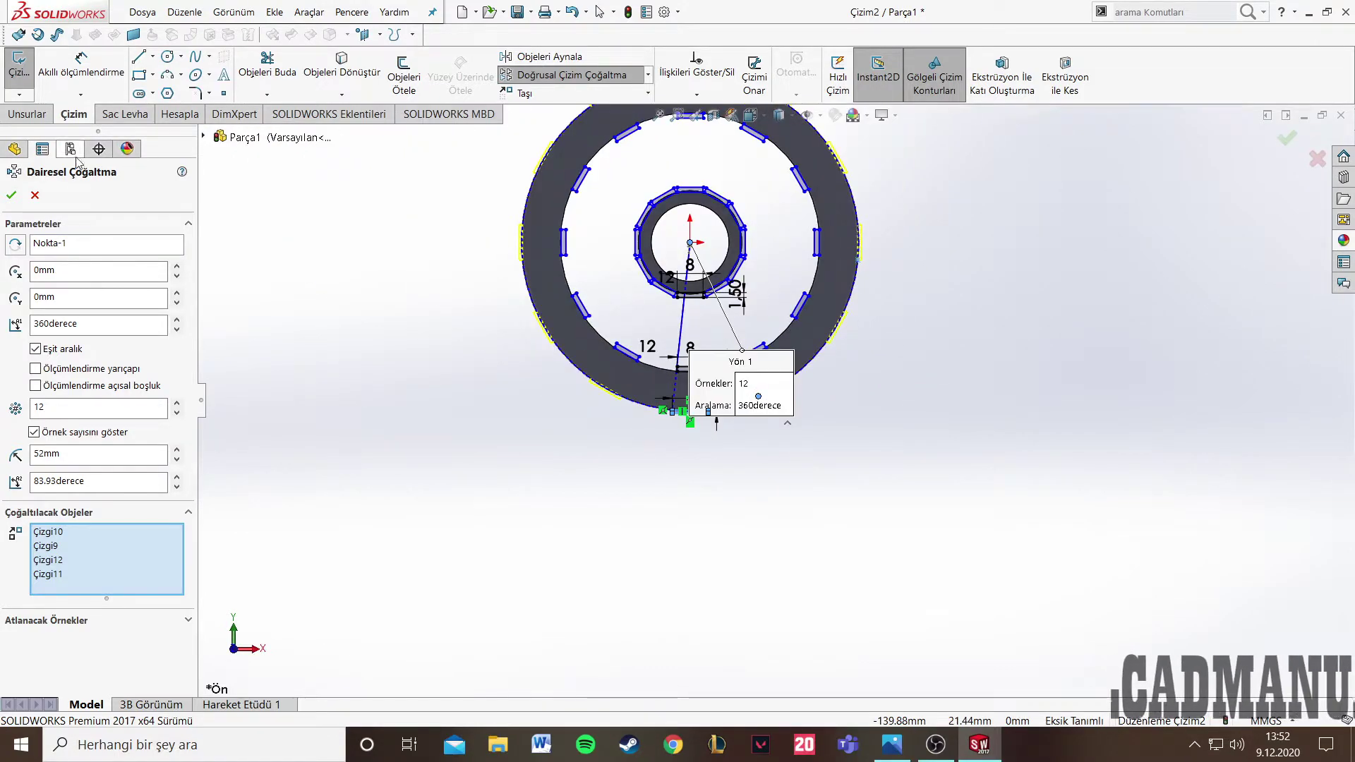
{"action": "left_click", "coordinate": [11, 195]}
{"action": "scroll", "coordinate": [586, 338], "scroll_direction": "up", "scroll_amount": 2}
{"action": "mouse_move", "coordinate": [586, 338]}
{"action": "middle_mouse_down"}
{"action": "mouse_move", "coordinate": [532, 369]}
{"action": "mouse_move", "coordinate": [508, 415]}
{"action": "mouse_move", "coordinate": [593, 360]}
{"action": "mouse_move", "coordinate": [574, 348]}
{"action": "mouse_move", "coordinate": [571, 375]}
{"action": "mouse_move", "coordinate": [635, 463]}
{"action": "middle_mouse_up"}
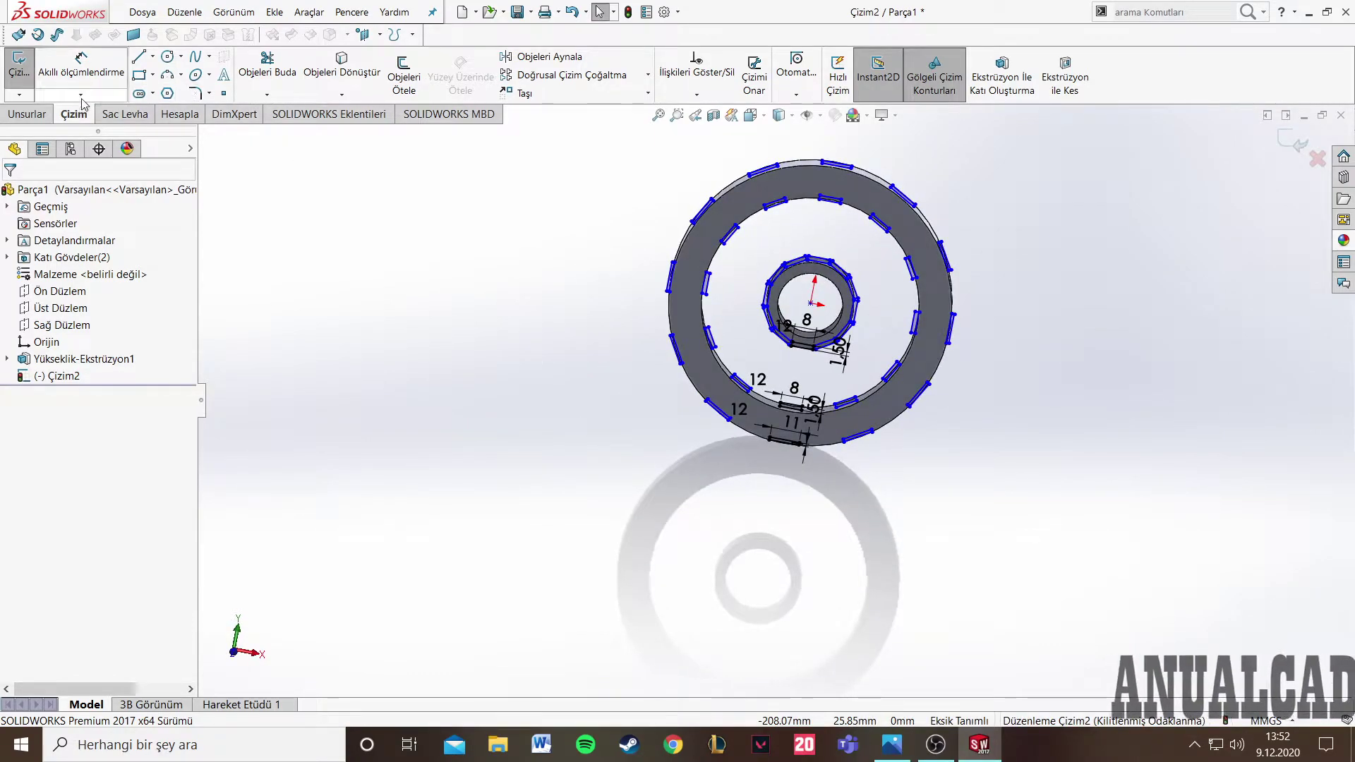
- Extrude the slot sketch Mid Plane to an 8 mm depth, creating 14 bodies
{"action": "left_click", "coordinate": [29, 113]}
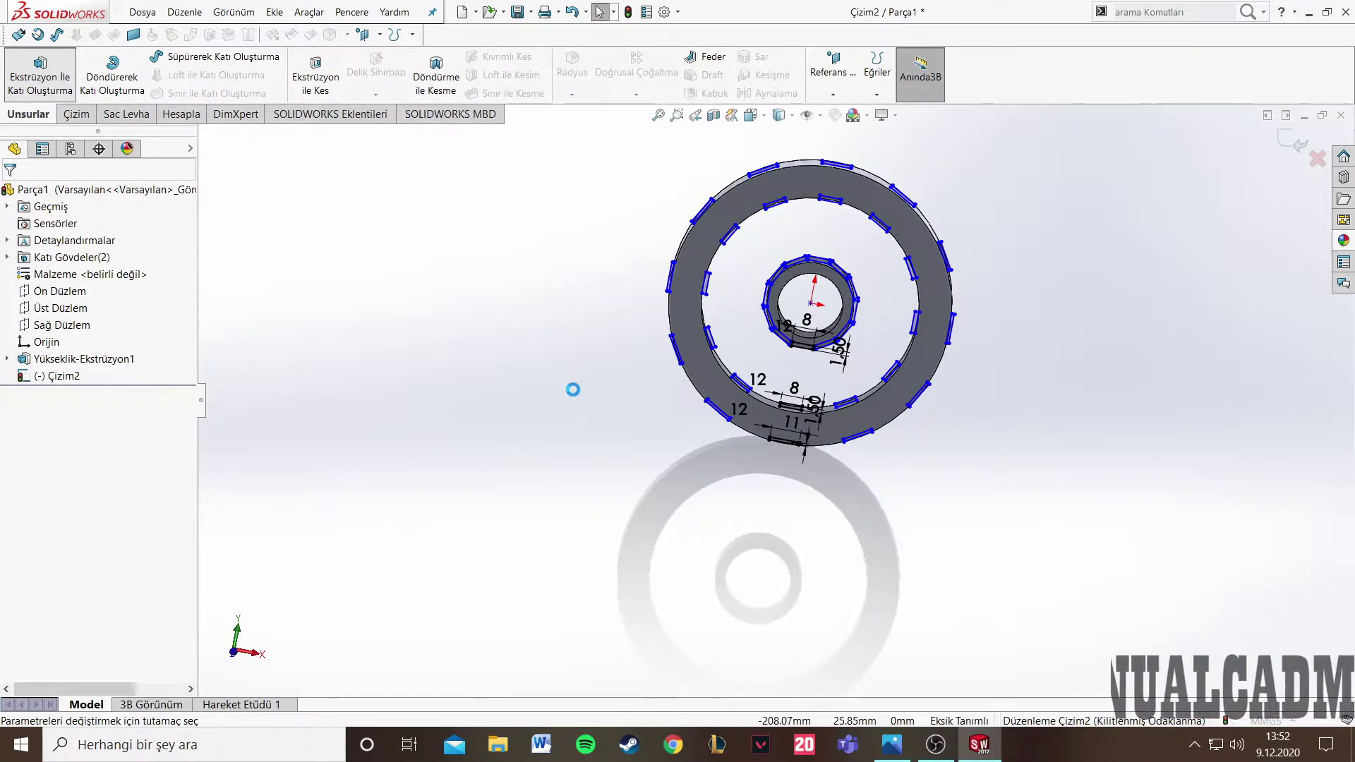
{"action": "left_click", "coordinate": [97, 271]}
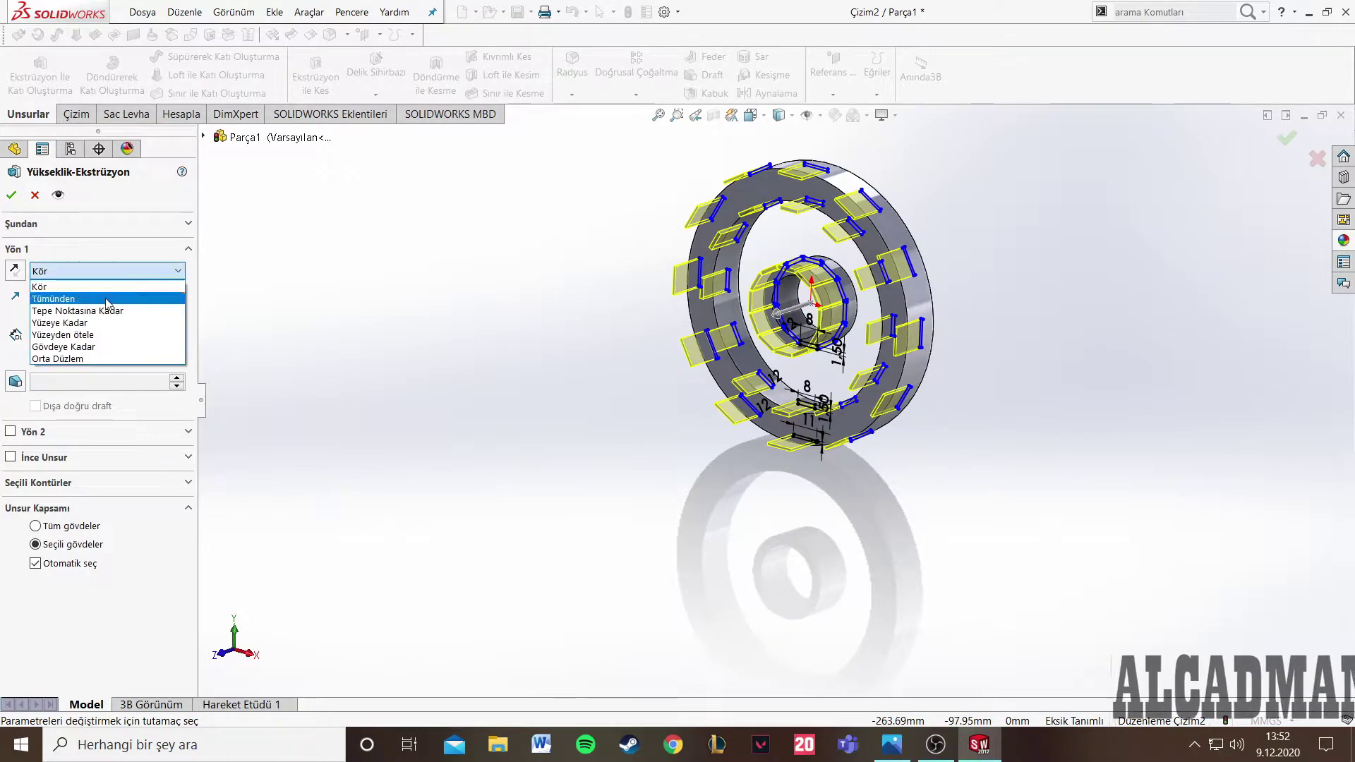
{"action": "left_click", "coordinate": [80, 359]}
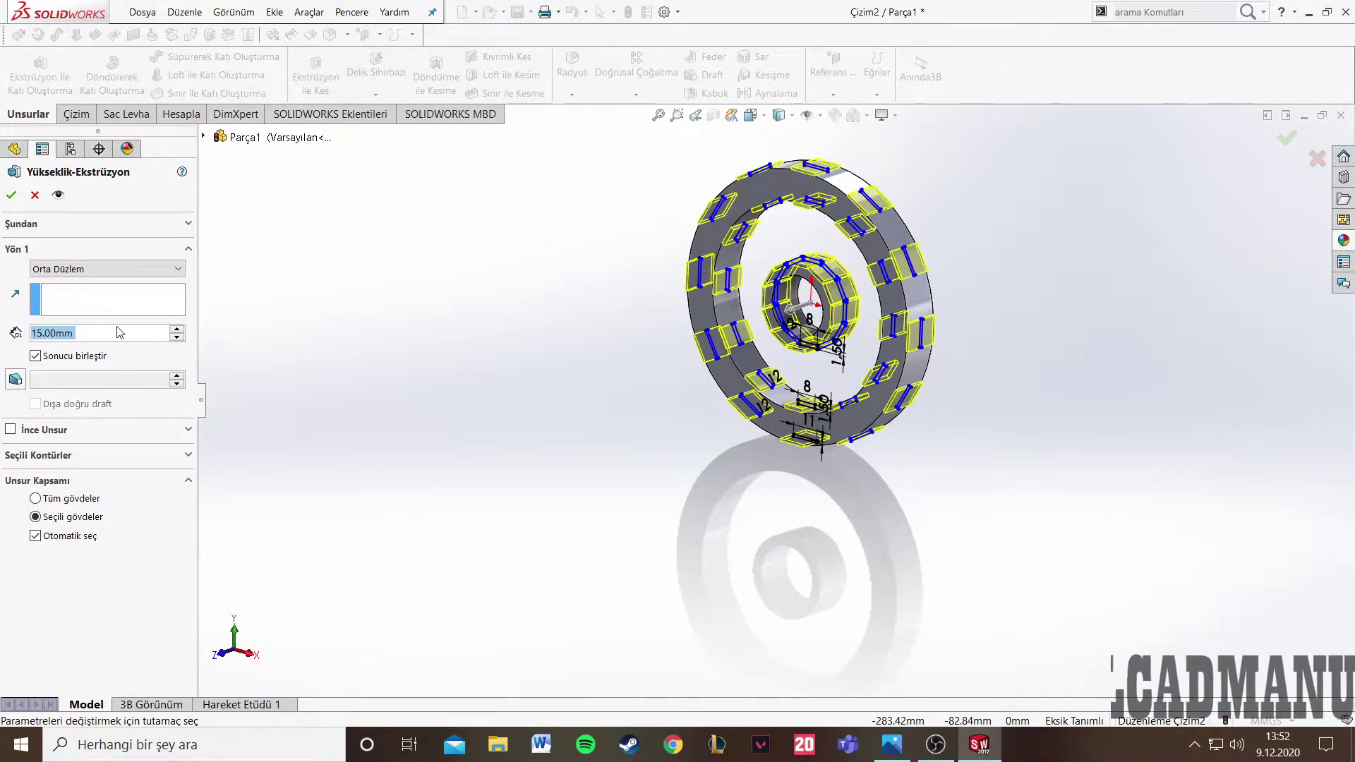
{"action": "middle_click_drag", "start_coordinate": [459, 336], "coordinate": [414, 388]}
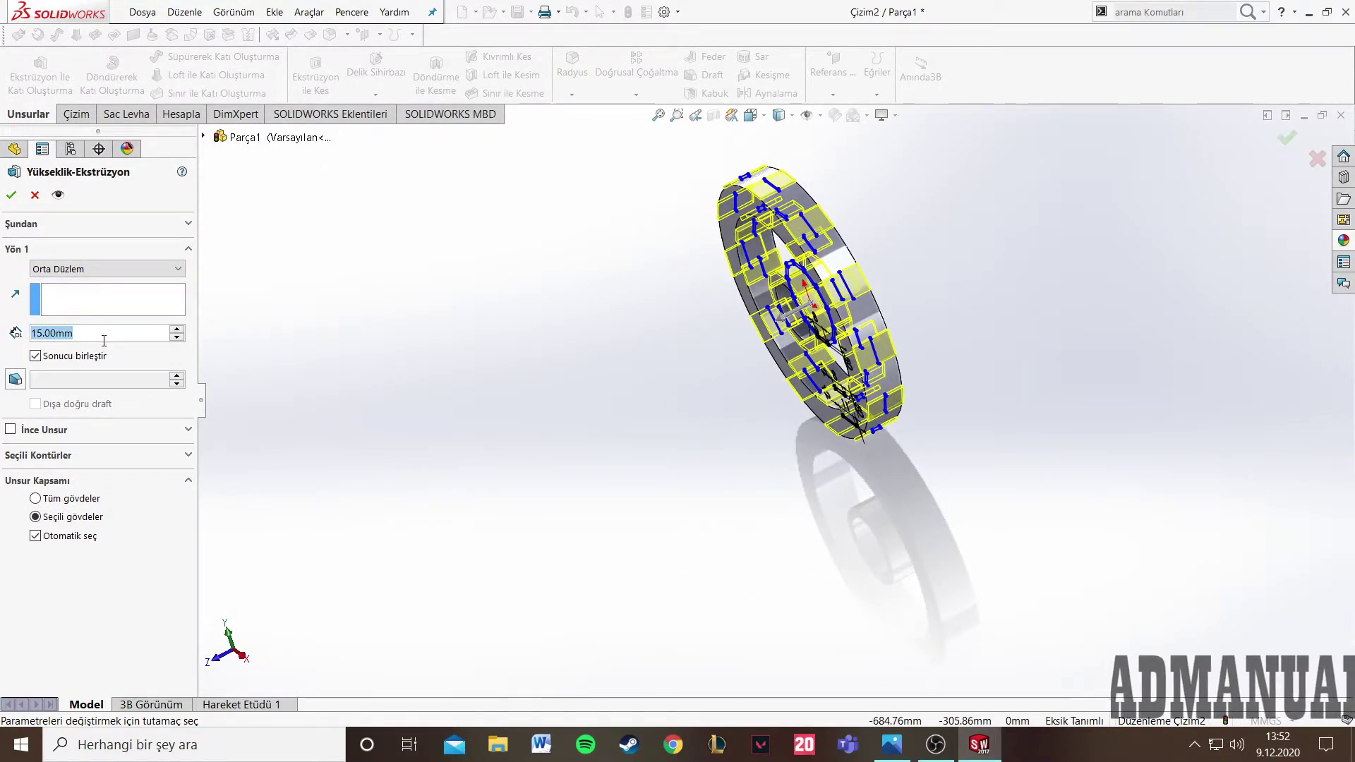
{"action": "type", "text": "7,5"}
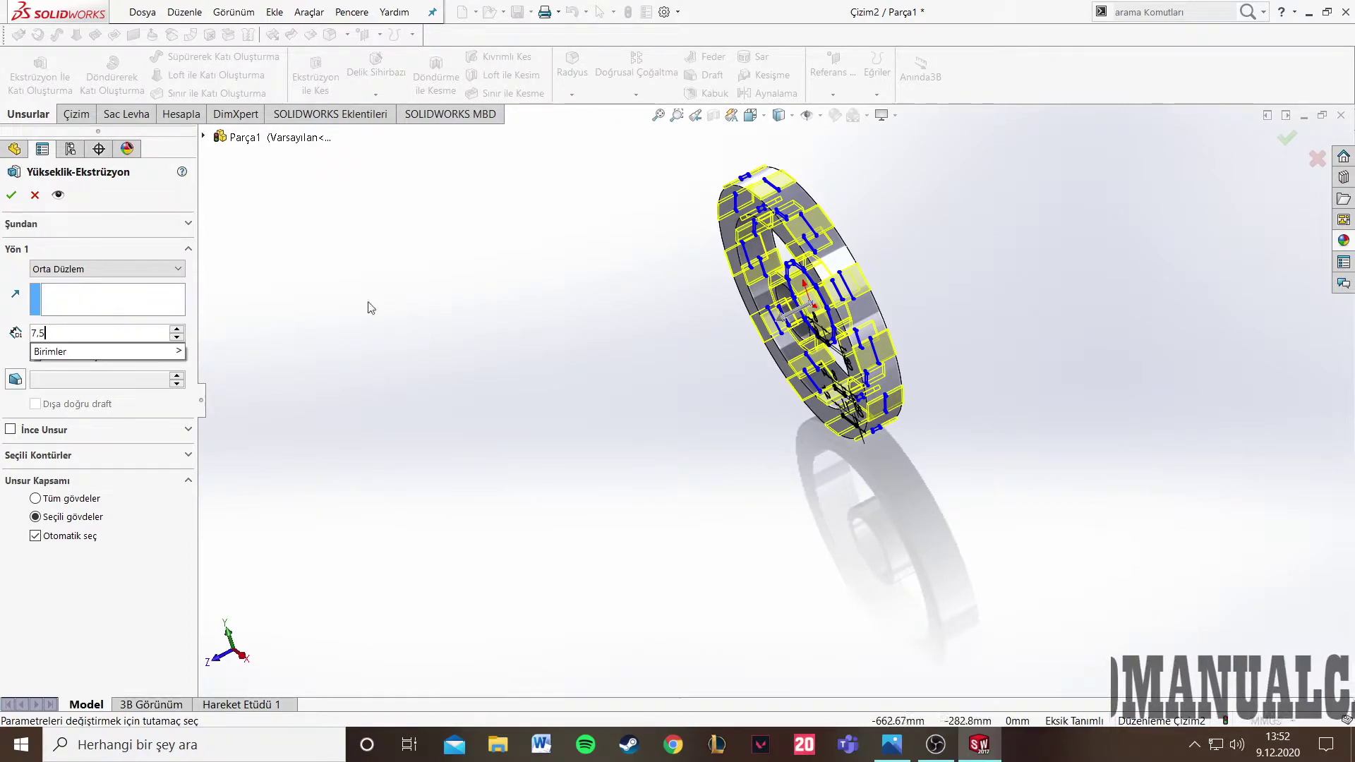
{"action": "key", "text": "Return"}
{"action": "middle_click_drag", "start_coordinate": [548, 293], "coordinate": [535, 319]}
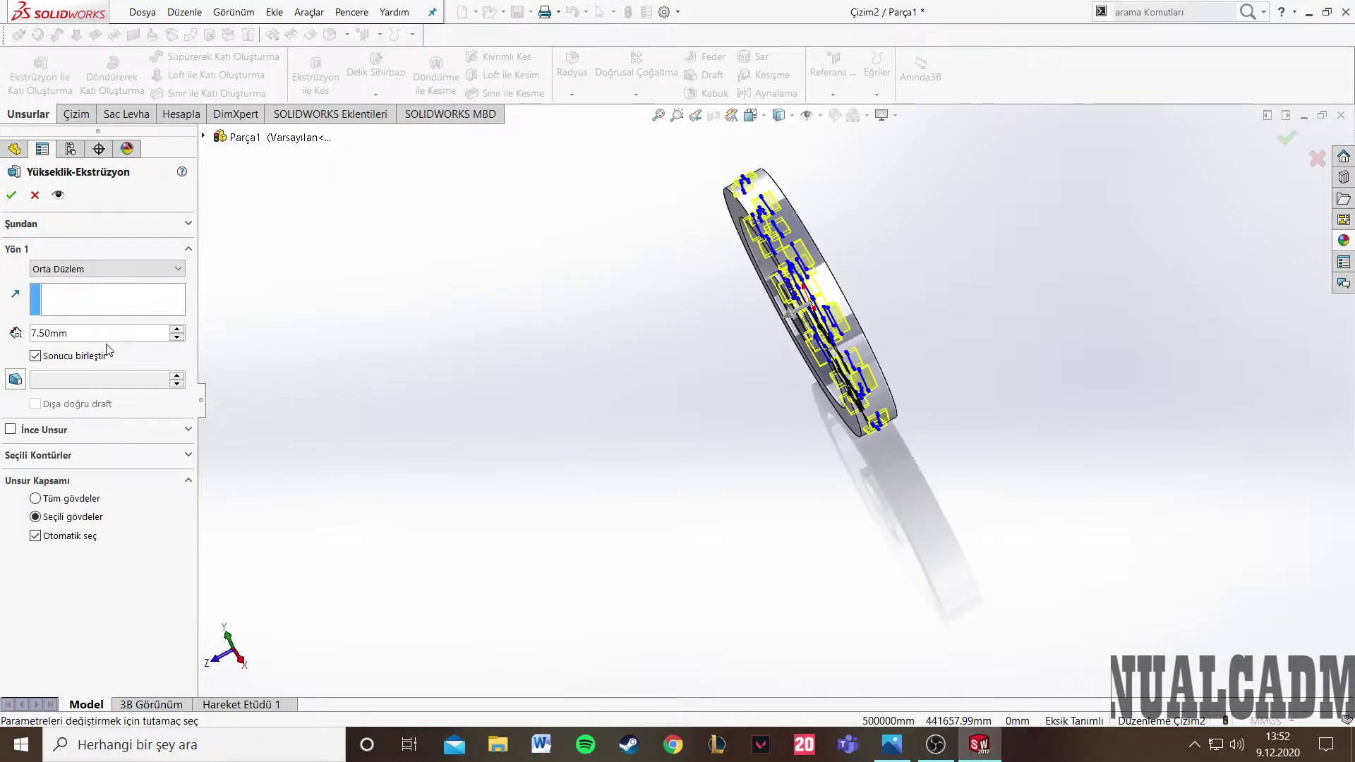
{"action": "type", "text": "8"}
{"action": "key", "text": "Return"}
{"action": "mouse_move", "coordinate": [469, 302]}
{"action": "middle_mouse_down"}
{"action": "mouse_move", "coordinate": [478, 342]}
{"action": "mouse_move", "coordinate": [550, 272]}
{"action": "middle_mouse_up"}
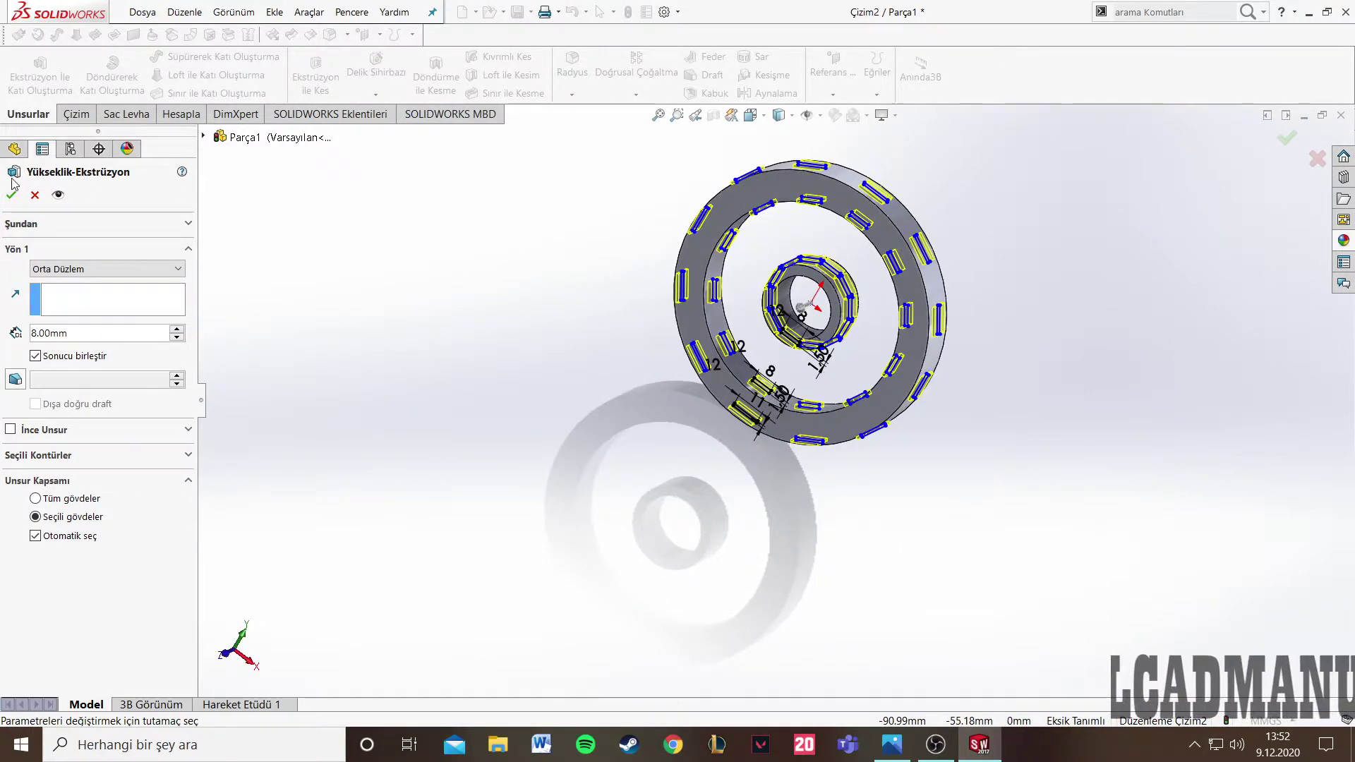
{"action": "key", "text": "c"}
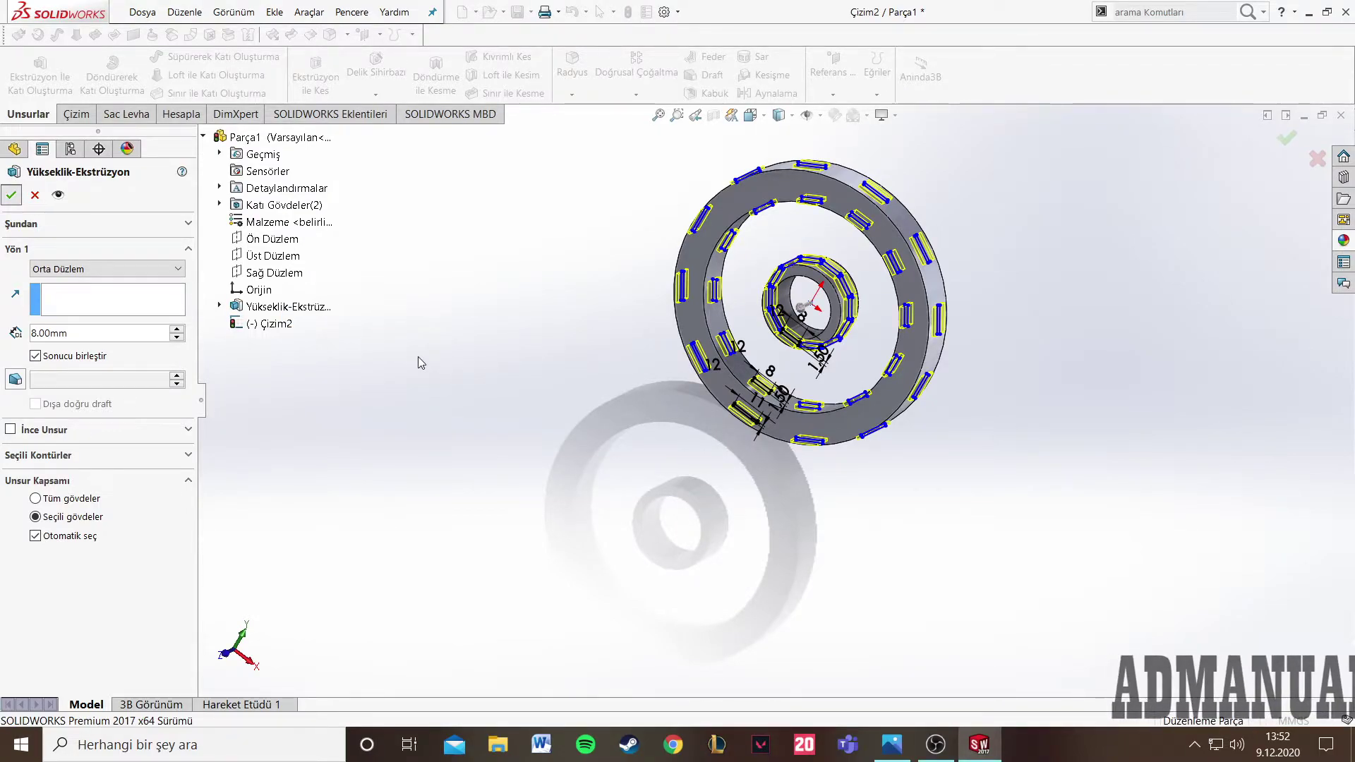
{"action": "mouse_move", "coordinate": [566, 364]}
{"action": "middle_mouse_down"}
{"action": "mouse_move", "coordinate": [547, 464]}
{"action": "mouse_move", "coordinate": [621, 378]}
{"action": "middle_mouse_up"}
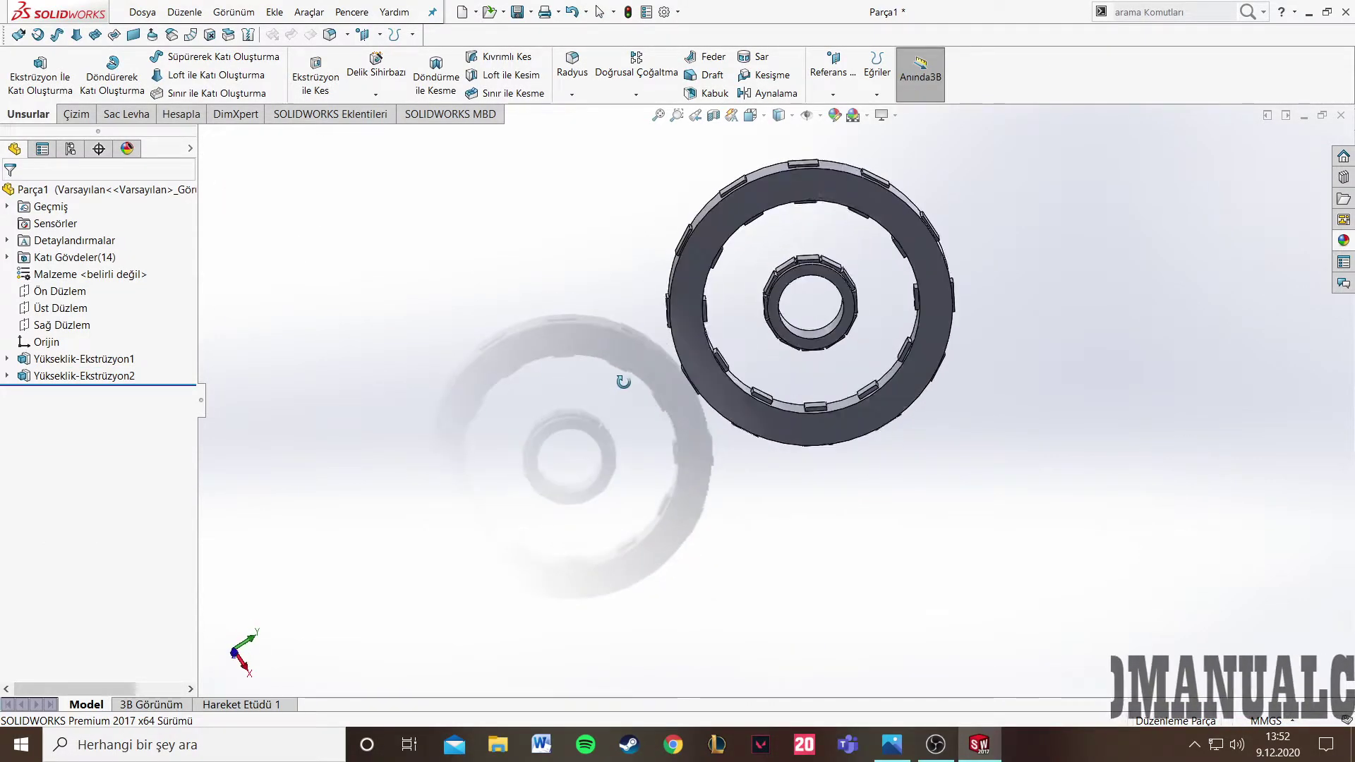
- Check the part in isometric and near face-on views, then switch to the ship-wheel drawing
{"action": "key", "text": "ctrl+7"}
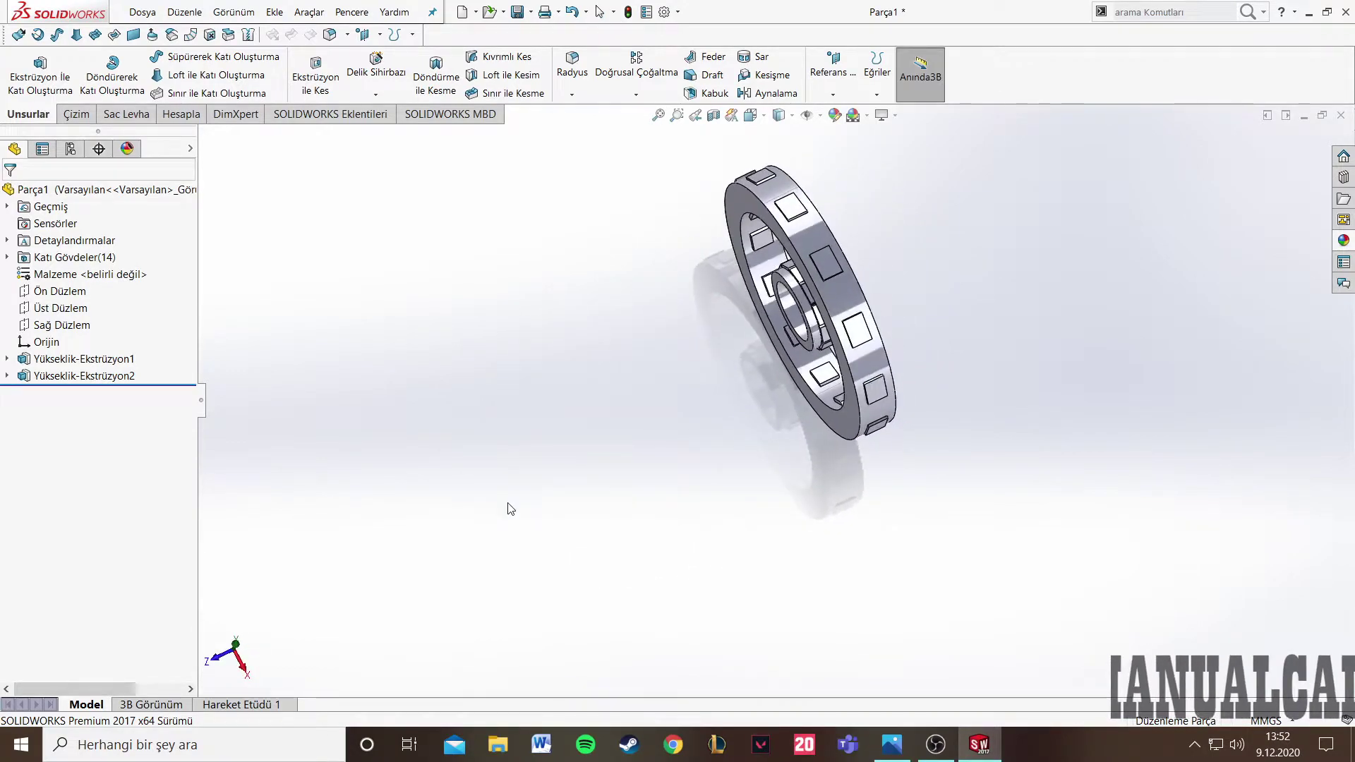
{"action": "mouse_move", "coordinate": [484, 503]}
{"action": "middle_mouse_down"}
{"action": "mouse_move", "coordinate": [548, 406]}
{"action": "mouse_move", "coordinate": [535, 477]}
{"action": "mouse_move", "coordinate": [557, 596]}
{"action": "mouse_move", "coordinate": [590, 463]}
{"action": "mouse_move", "coordinate": [501, 465]}
{"action": "middle_mouse_up"}
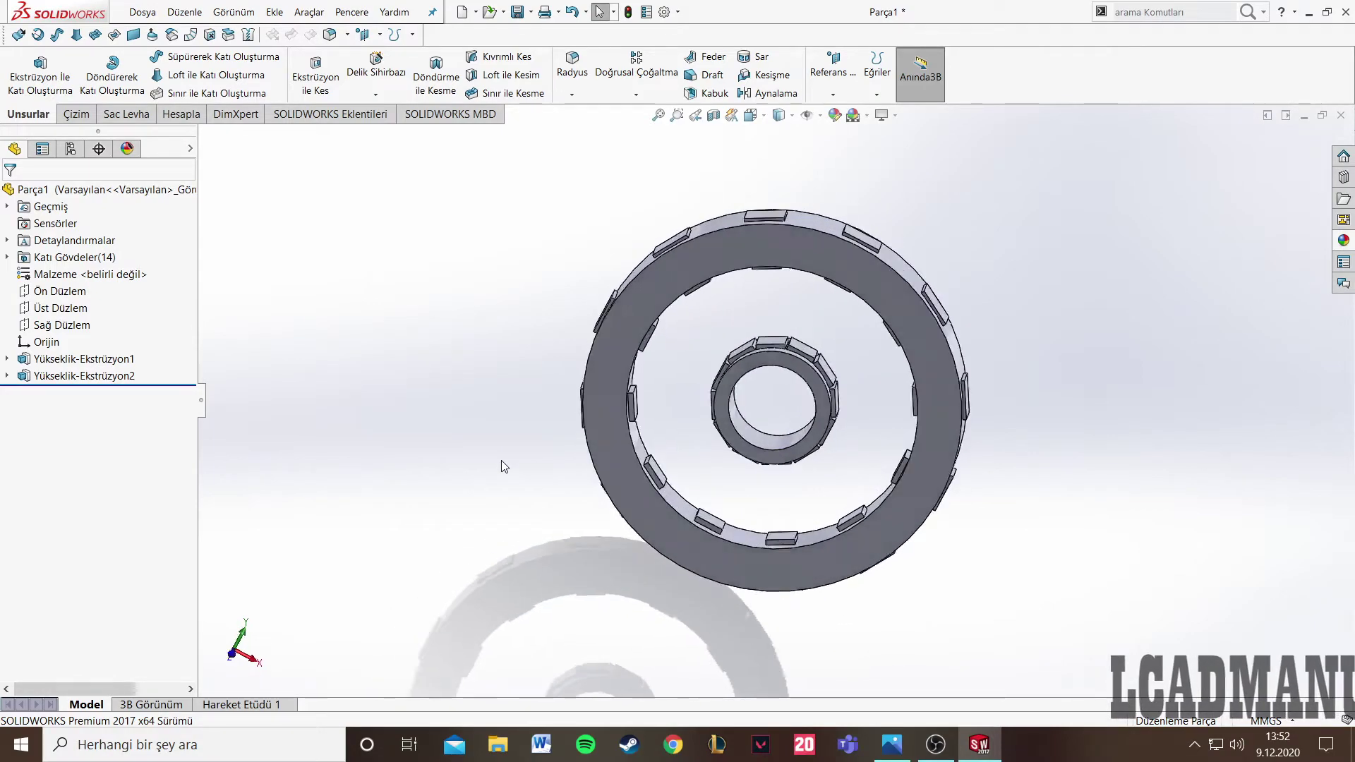
{"action": "key", "text": "ctrl+7"}
{"action": "left_click", "coordinate": [899, 748]}
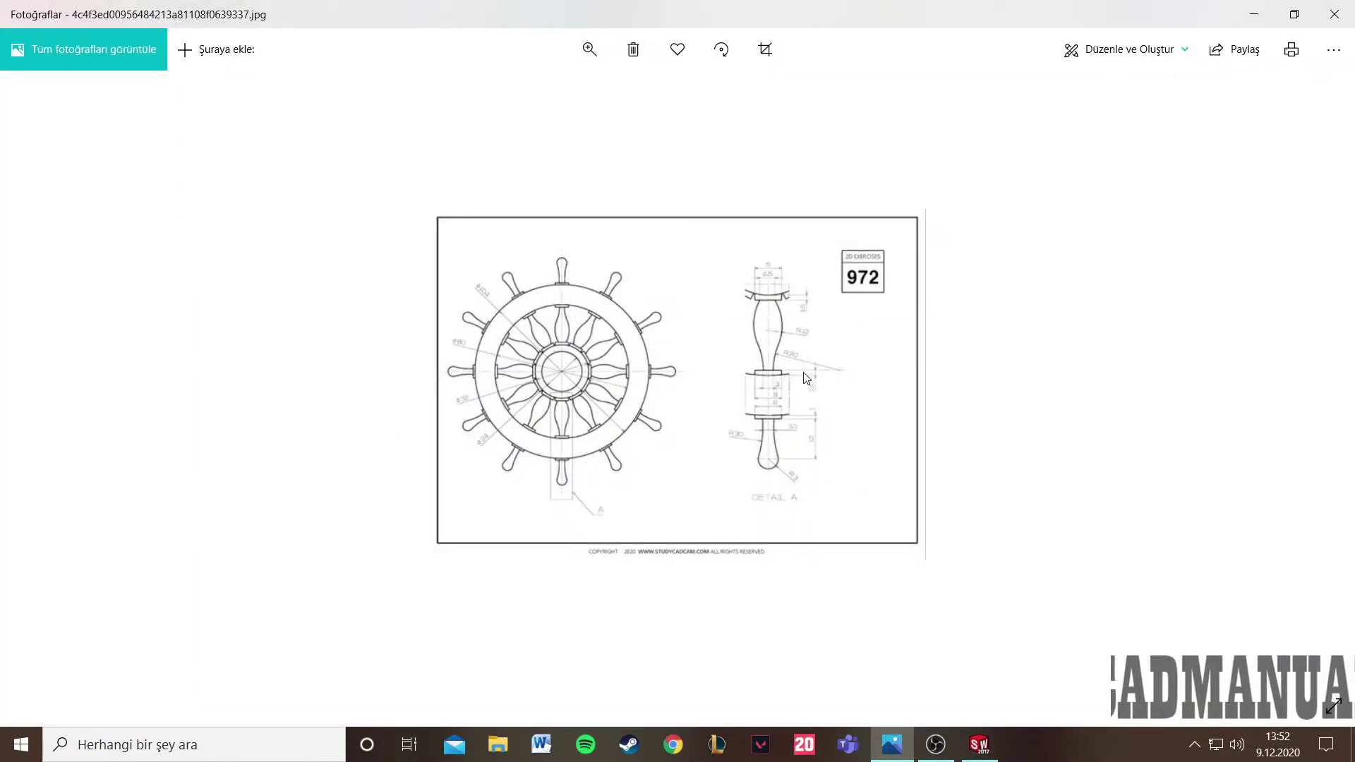
- Zoom into the ship-wheel drawing to recheck Detail A's spoke profile, then return to SOLIDWORKS
{"action": "left_click", "coordinate": [590, 49]}
{"action": "left_click", "coordinate": [600, 91]}
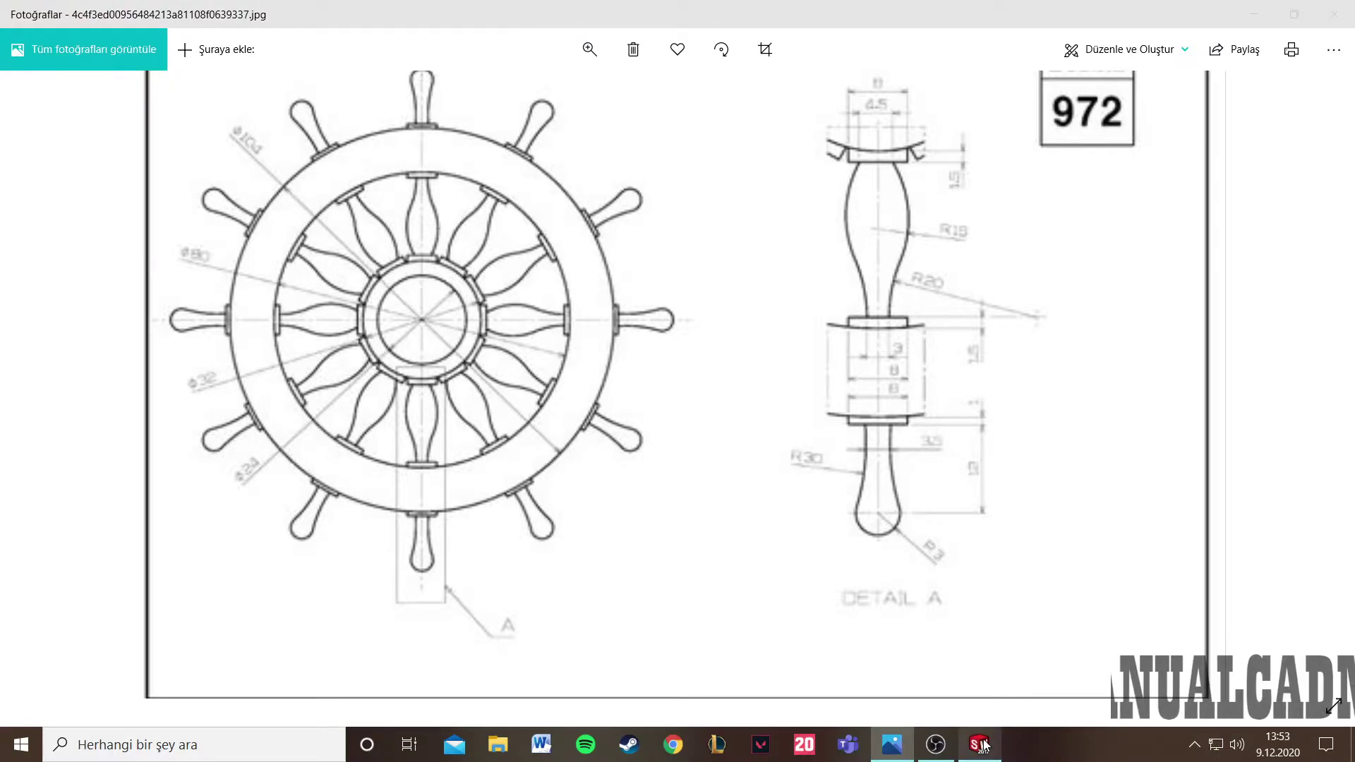
{"action": "left_click", "coordinate": [1267, 11]}
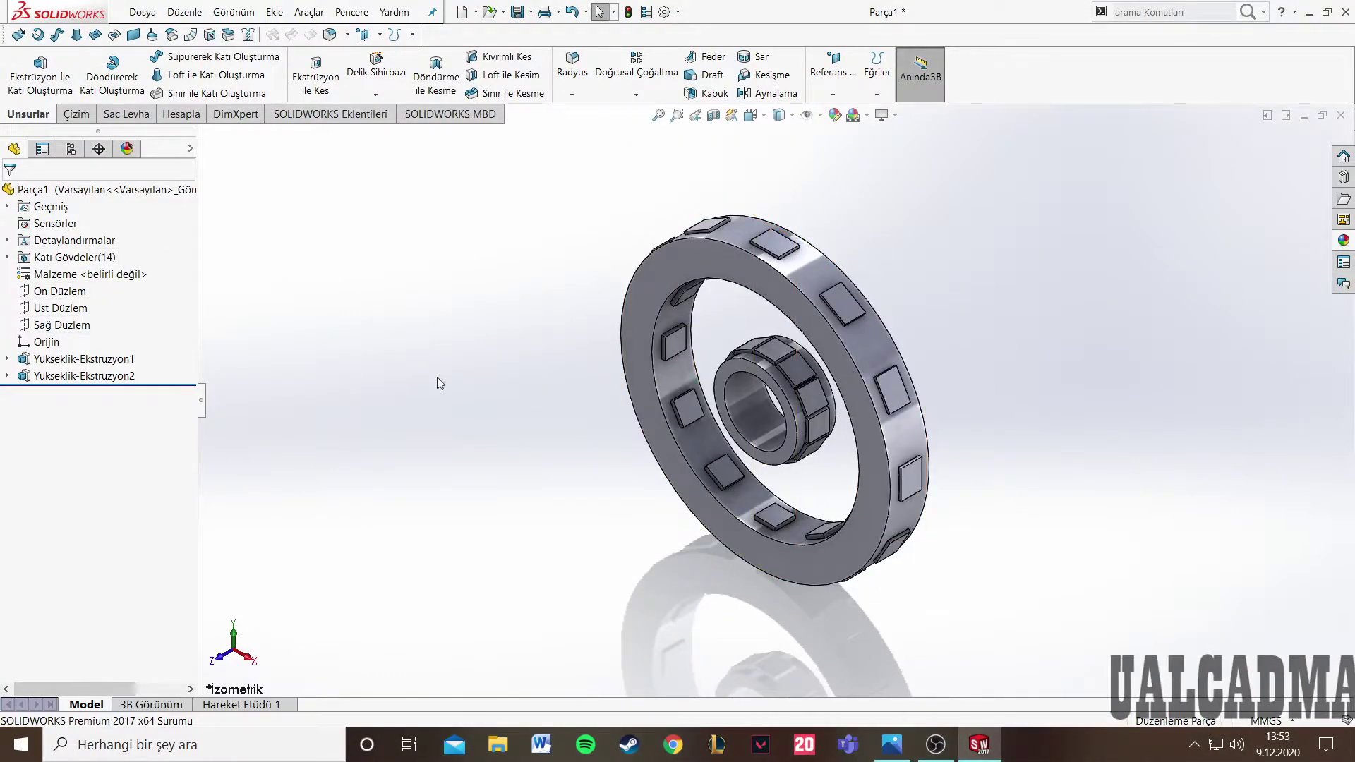
- Start sketch Çizim3 on Ön Düzlem, viewed normal to it, with the 3 Point Arc tool
{"action": "left_click", "coordinate": [60, 290]}
{"action": "left_click", "coordinate": [141, 278]}
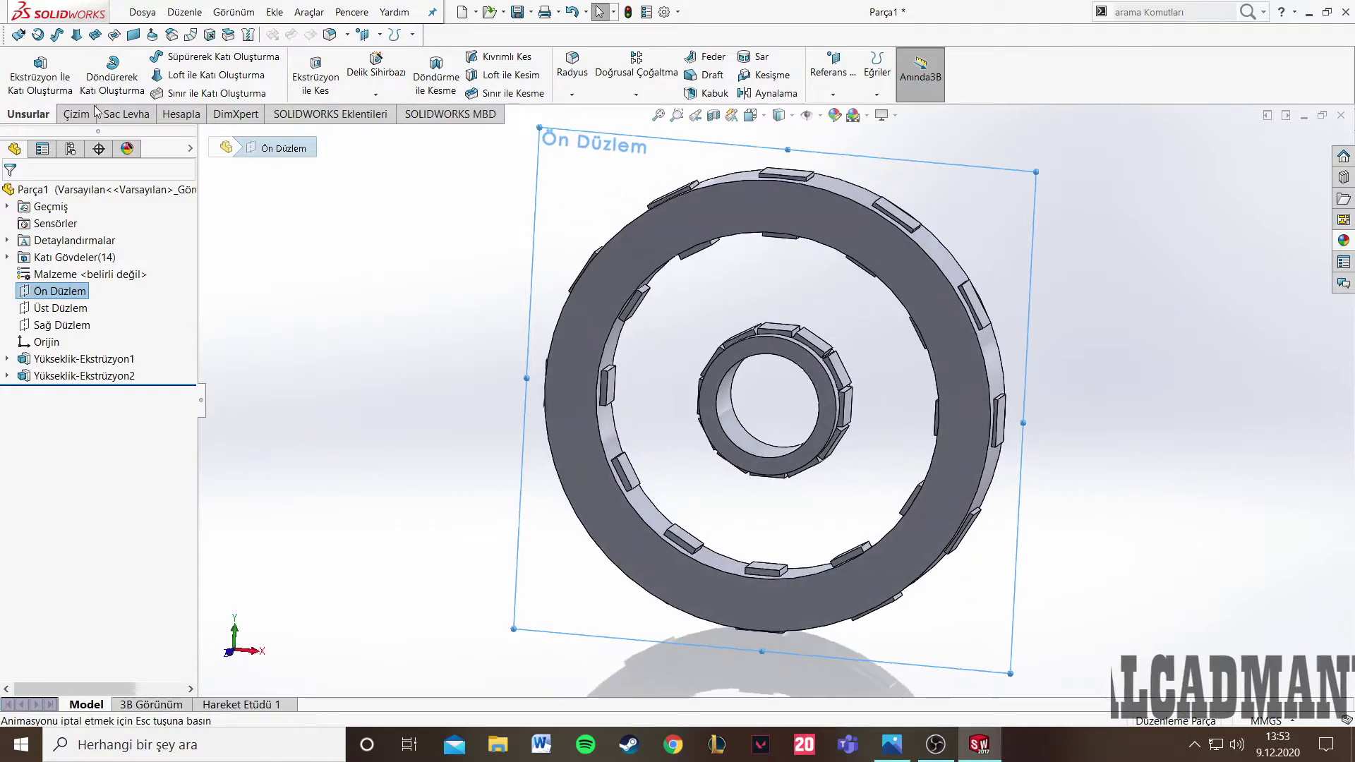
{"action": "left_click", "coordinate": [91, 113]}
{"action": "left_click", "coordinate": [20, 67]}
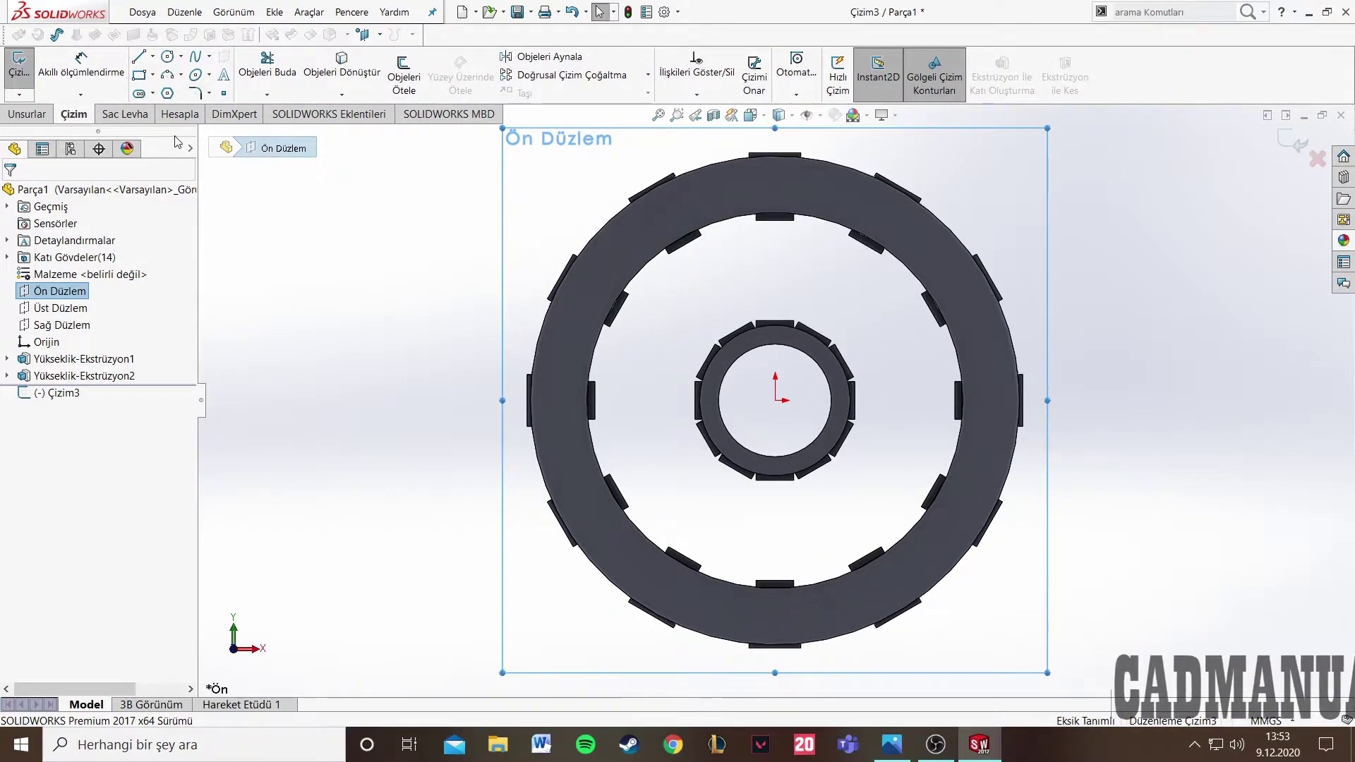
{"action": "left_click", "coordinate": [167, 75]}
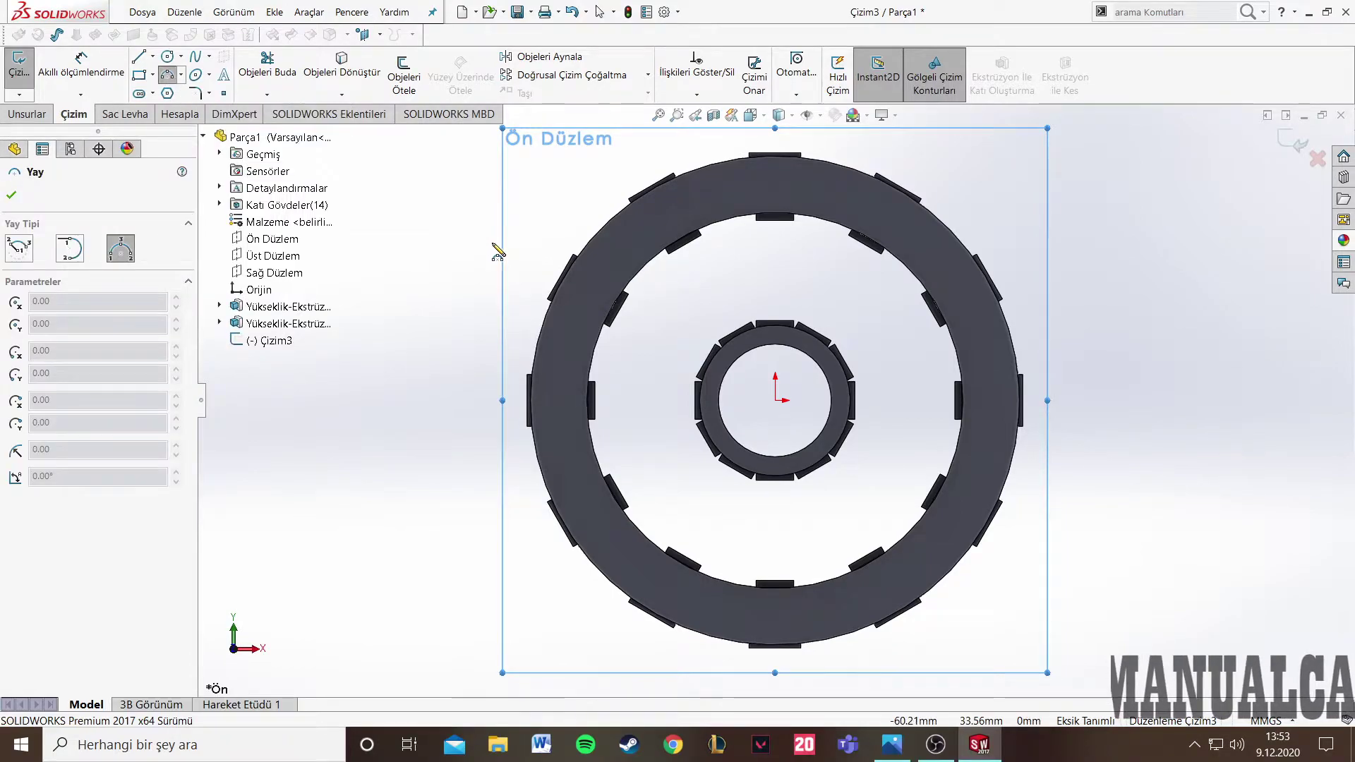
- Zoom into the ship-wheel reference drawing, then return to the sketch
{"action": "left_click", "coordinate": [910, 745]}
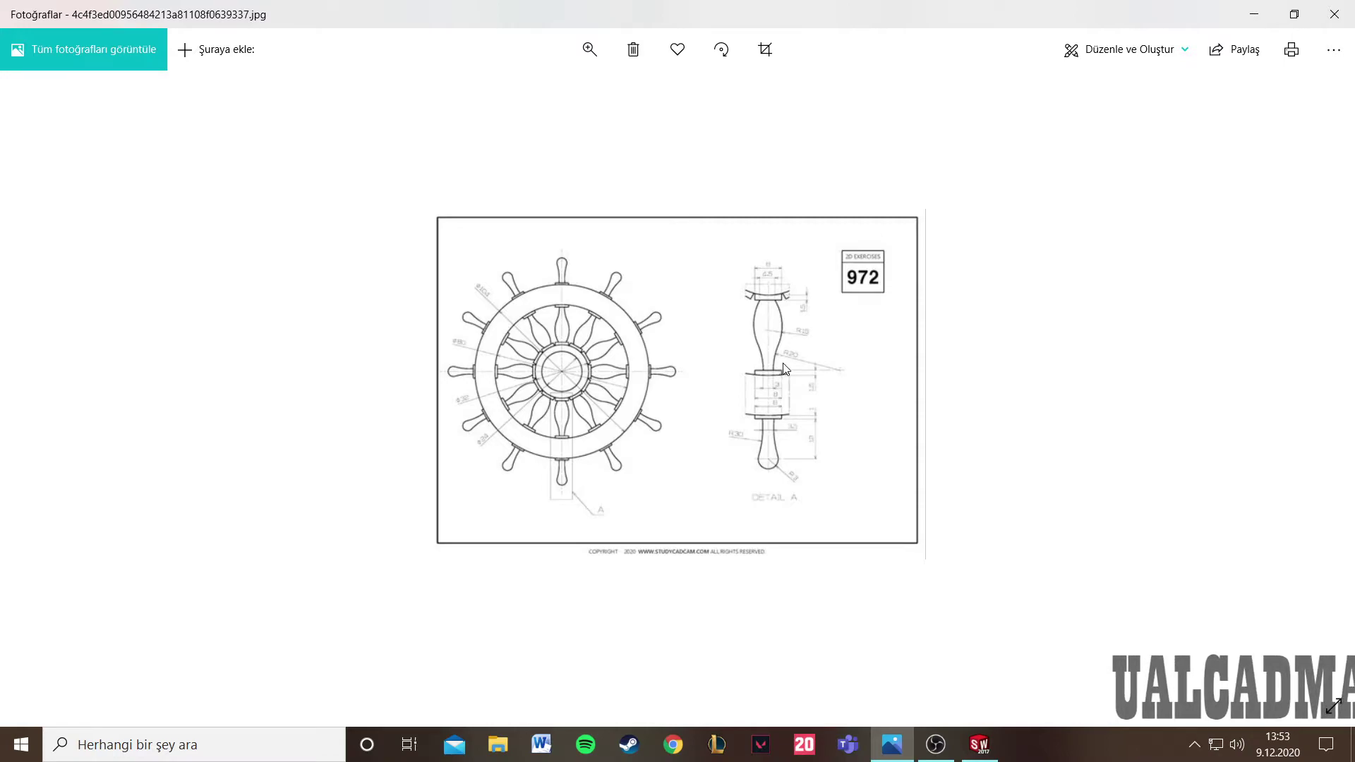
{"action": "left_click", "coordinate": [614, 95]}
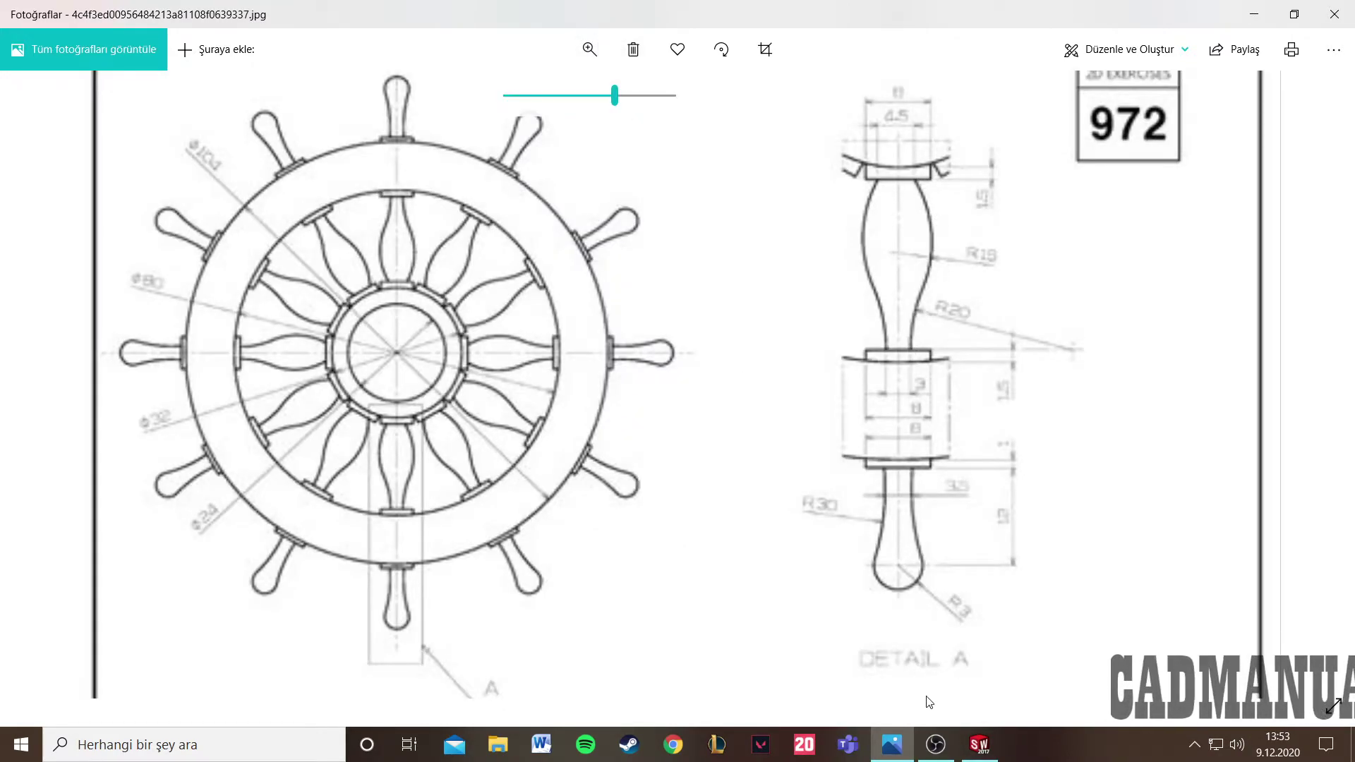
{"action": "left_click", "coordinate": [980, 744]}
{"action": "scroll", "coordinate": [812, 530], "scroll_direction": "down", "scroll_amount": 3}
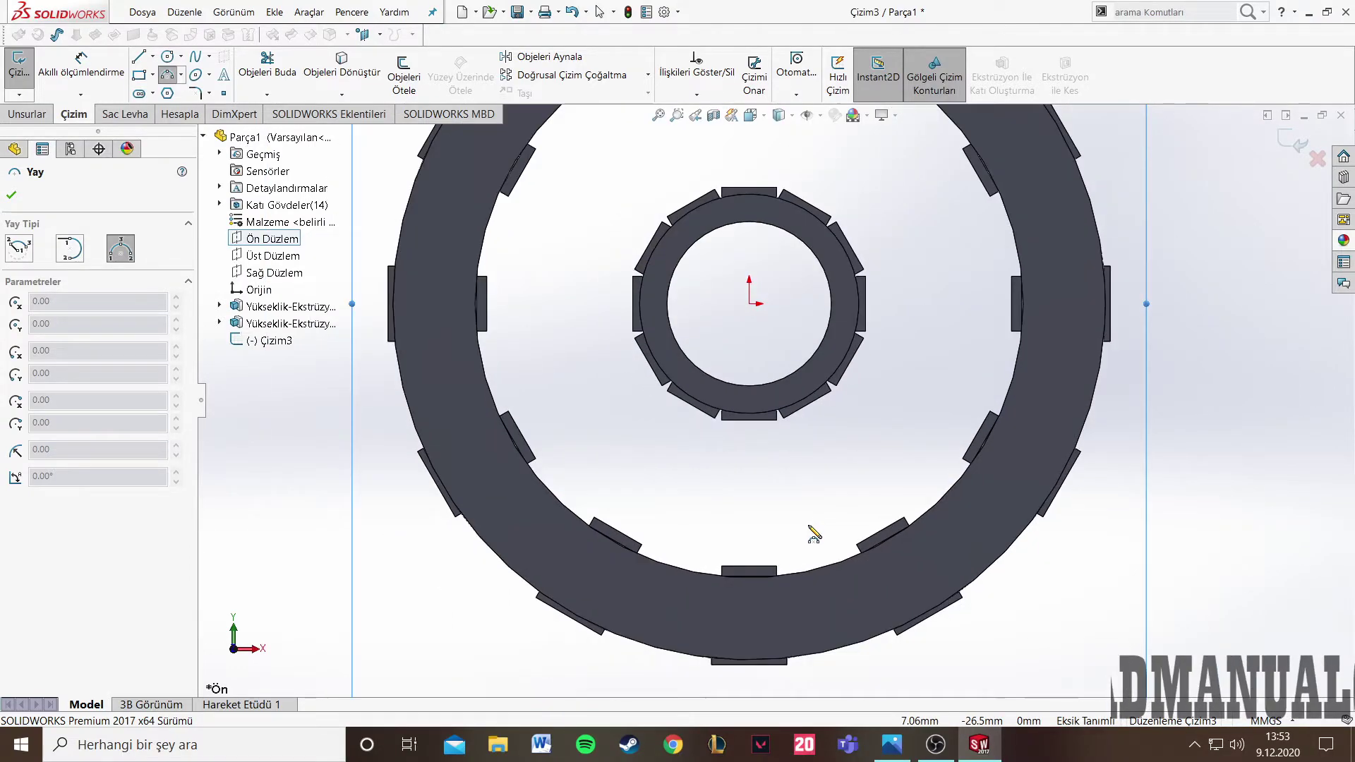
- Draw two 3-point arcs forming the spoke's curved side from the hub block to the rim block
{"action": "scroll", "coordinate": [811, 531], "scroll_direction": "down", "scroll_amount": 3}
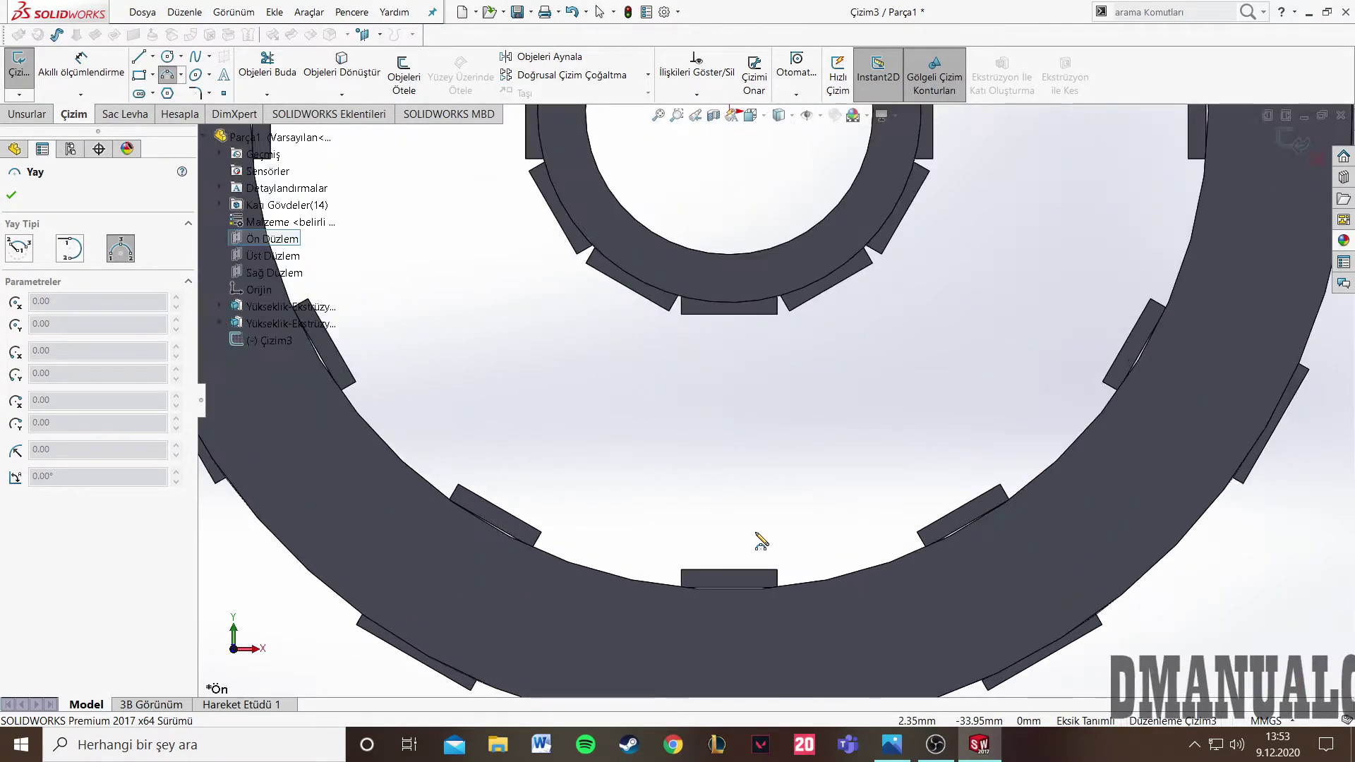
{"action": "left_click", "coordinate": [753, 316]}
{"action": "left_click", "coordinate": [758, 514]}
{"action": "left_click", "coordinate": [765, 494]}
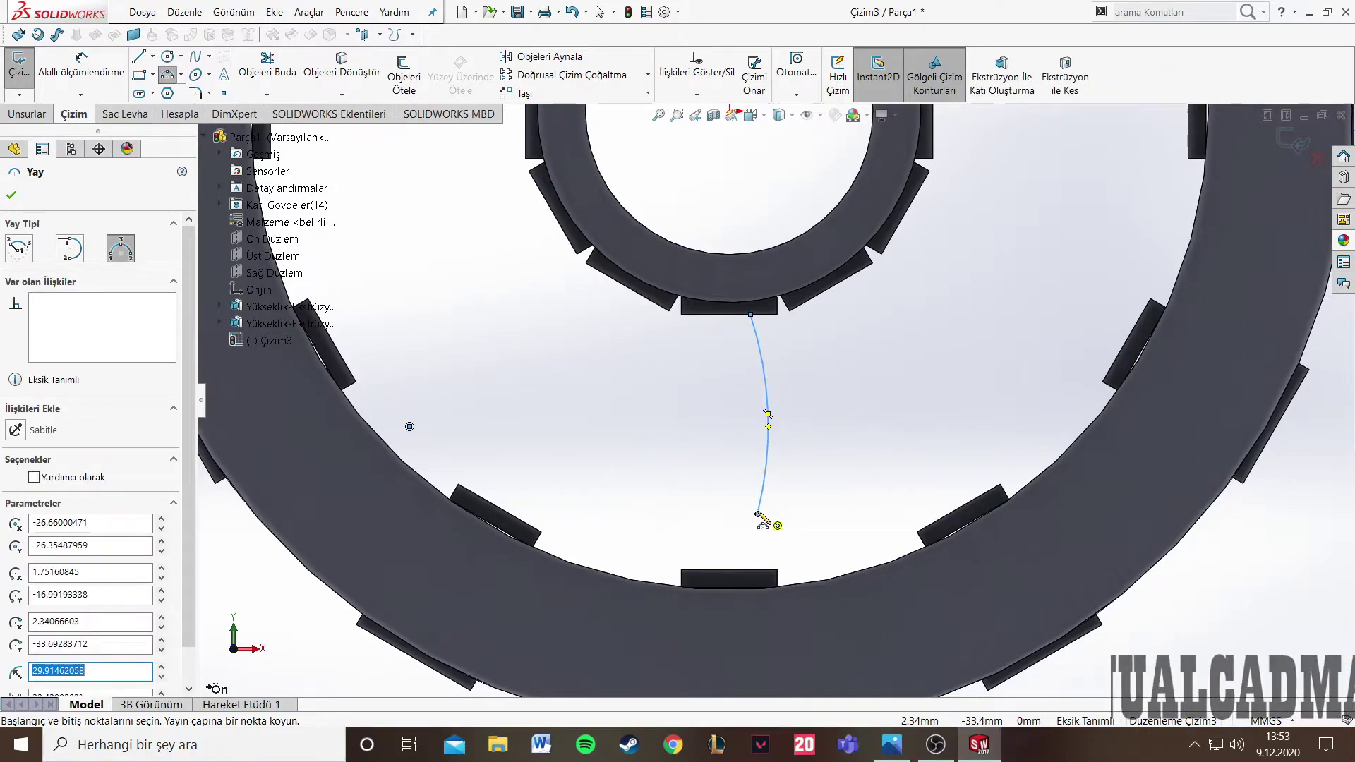
{"action": "left_click", "coordinate": [766, 571]}
{"action": "left_click", "coordinate": [755, 541]}
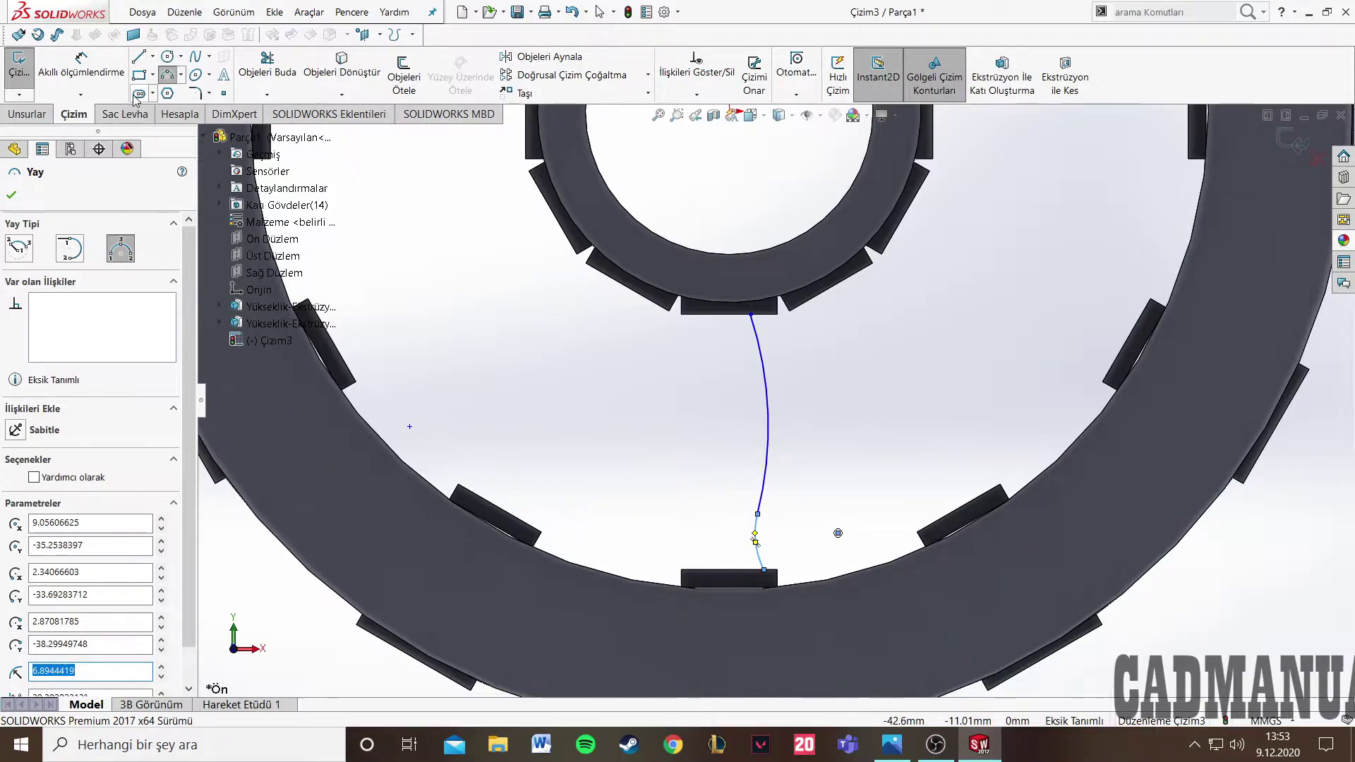
- Close the profile with straight lines along the centre axis, then reopen the reference drawing
{"action": "left_click", "coordinate": [153, 63]}
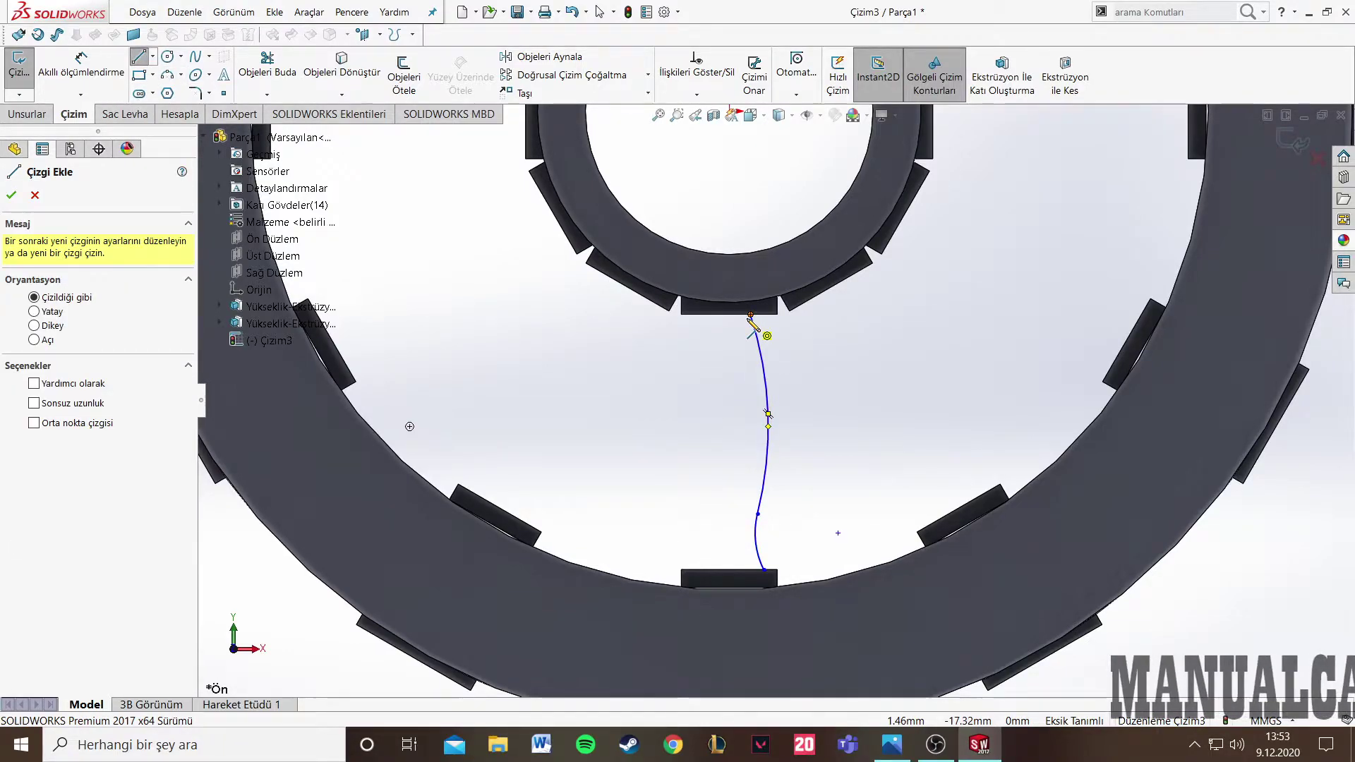
{"action": "left_click", "coordinate": [750, 317]}
{"action": "scroll", "coordinate": [750, 319], "scroll_direction": "down", "scroll_amount": 4}
{"action": "left_click", "coordinate": [727, 323]}
{"action": "scroll", "coordinate": [769, 395], "scroll_direction": "up", "scroll_amount": 4}
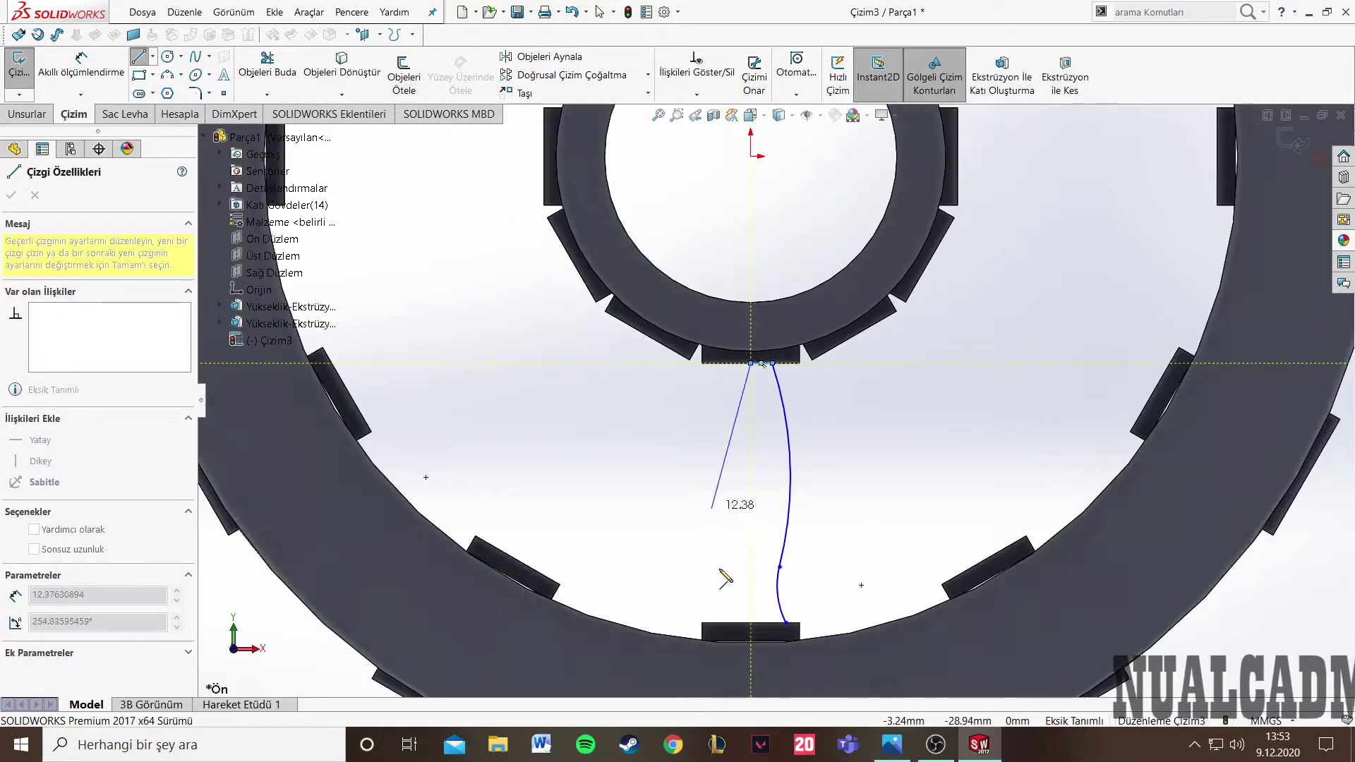
{"action": "left_click", "coordinate": [750, 622]}
{"action": "left_click", "coordinate": [785, 622]}
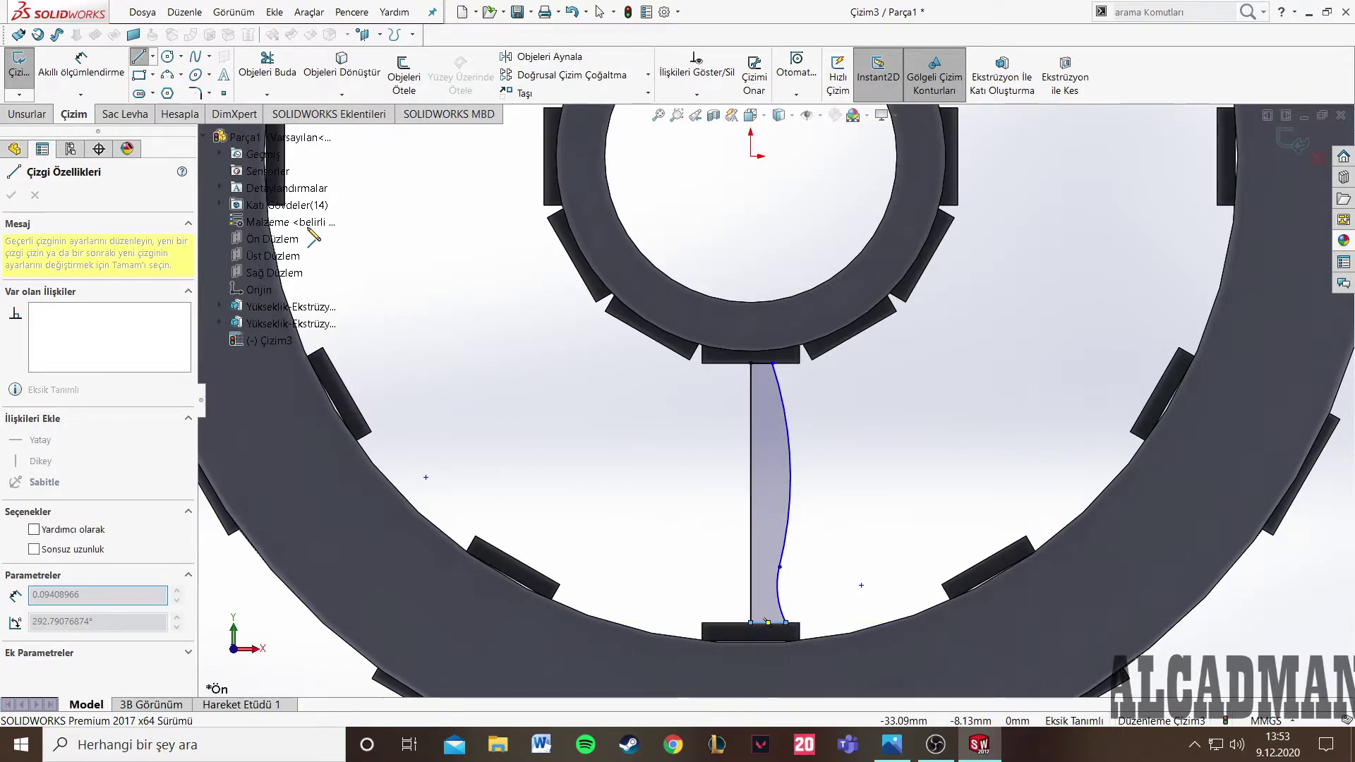
{"action": "left_click", "coordinate": [80, 63]}
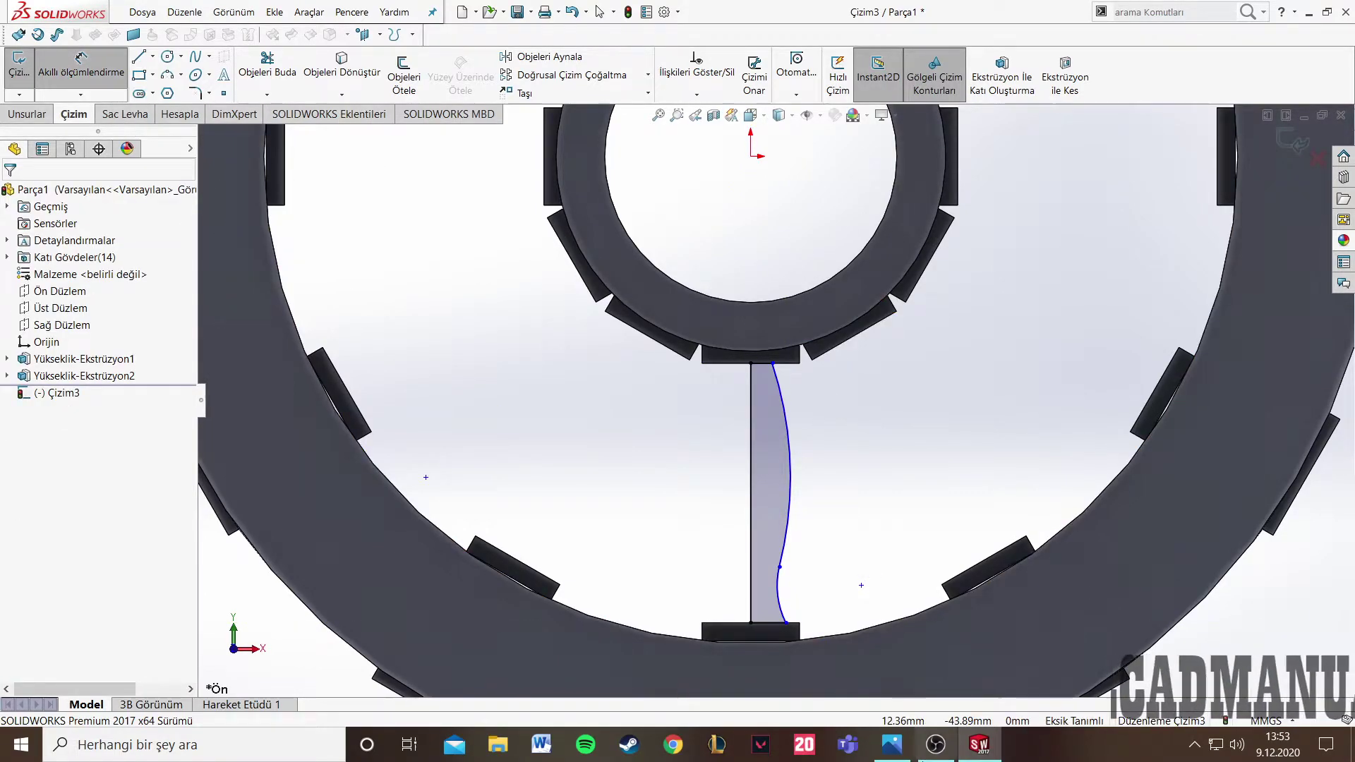
{"action": "left_click", "coordinate": [893, 745]}
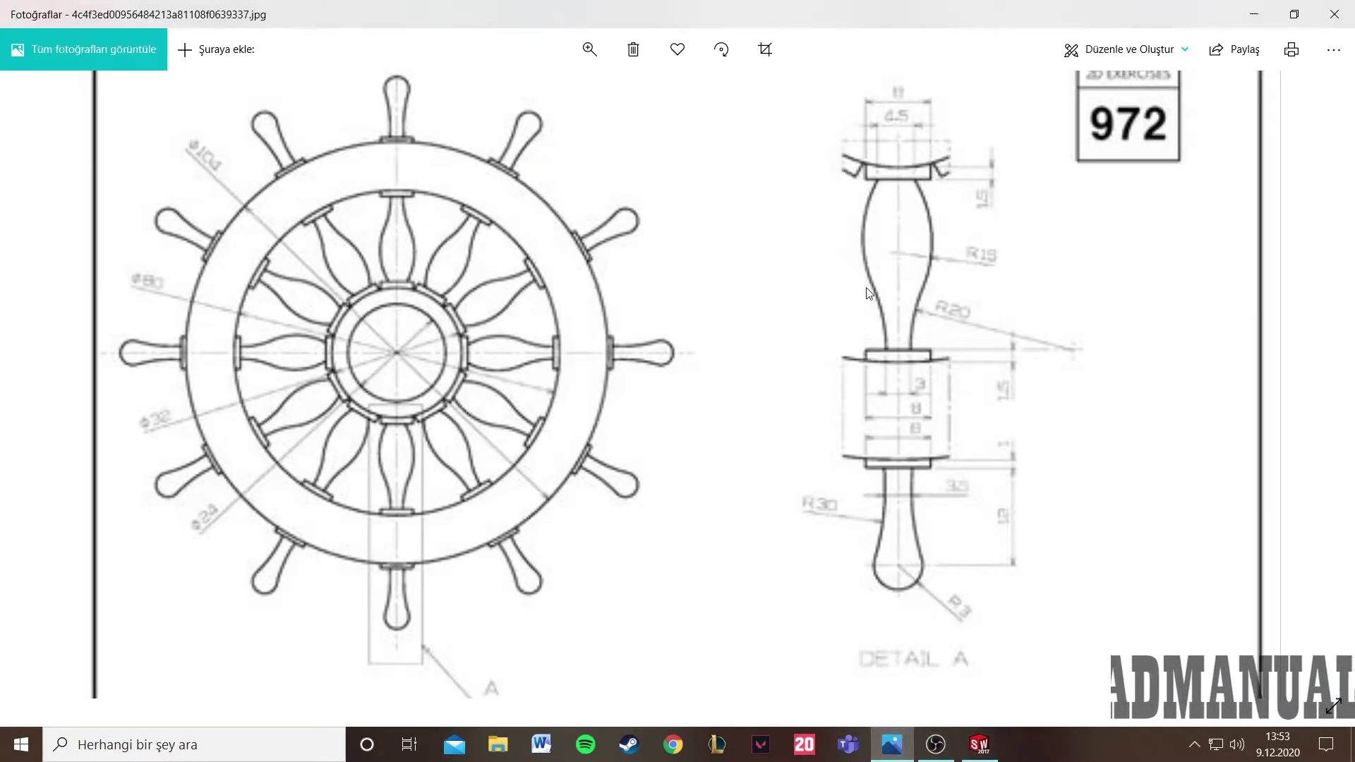
- Dimension the profile's top line to 2.25 (half of 4.5)
{"action": "left_click", "coordinate": [902, 745]}
{"action": "left_click", "coordinate": [769, 365]}
{"action": "left_click", "coordinate": [756, 278]}
{"action": "type", "text": "4,"}
{"action": "key", "text": "BackSpace"}
{"action": "key", "text": "BackSpace"}
{"action": "type", "text": "2,25"}
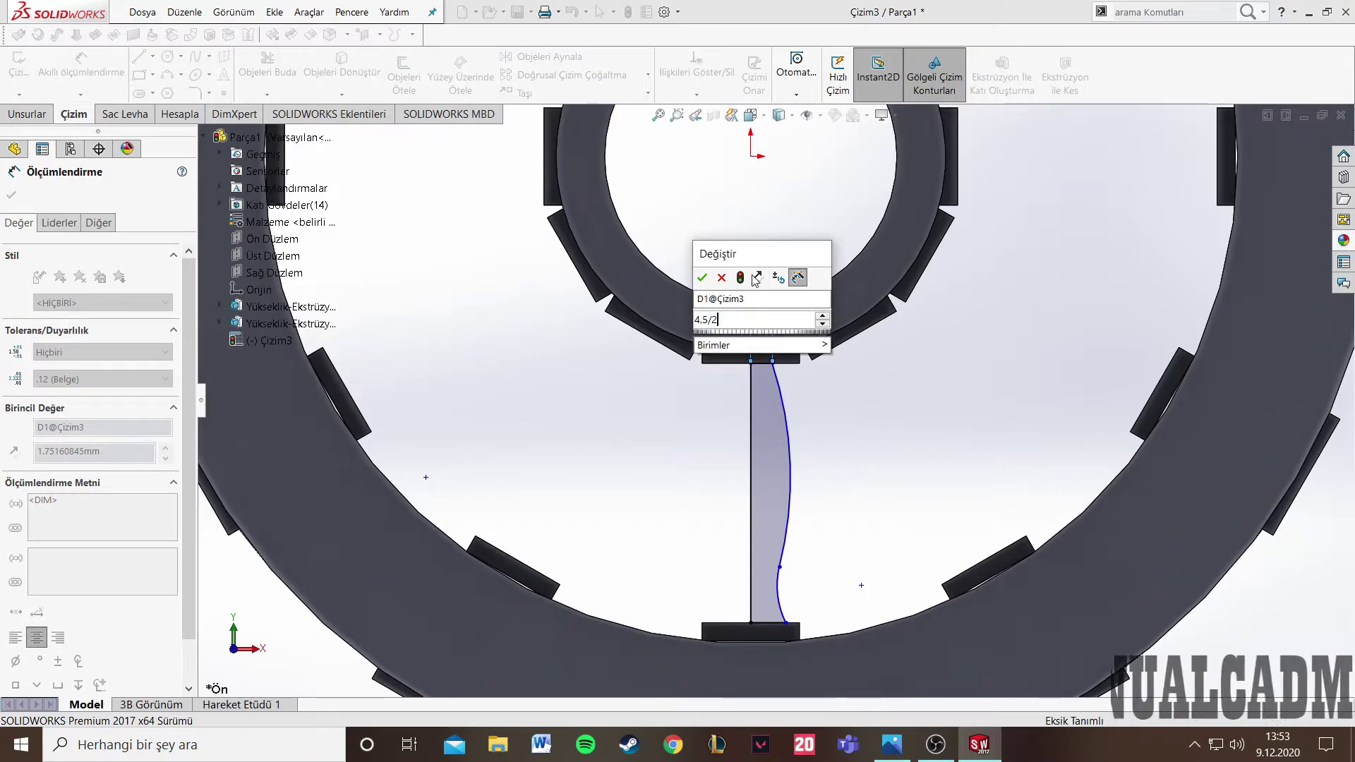
{"action": "key", "text": "Return"}
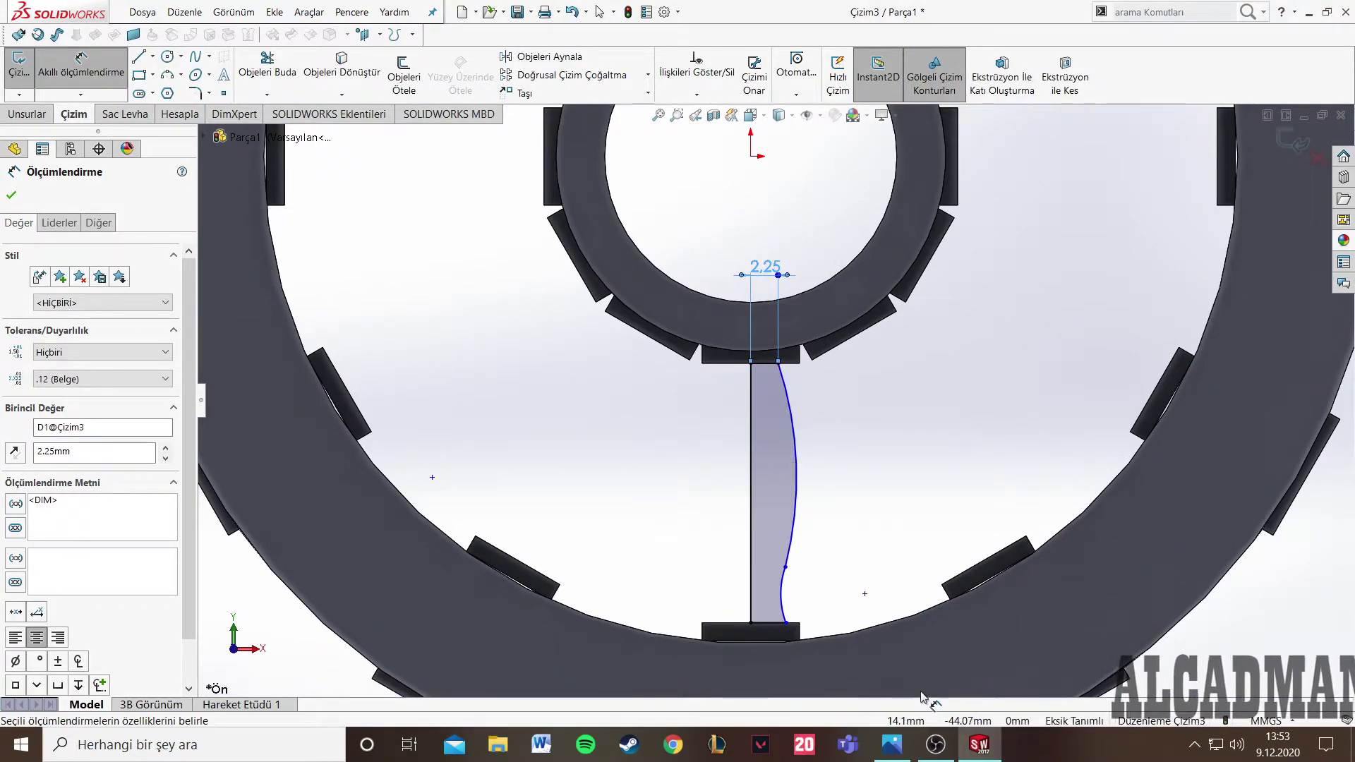
- Zoom into the reference drawing to read the spoke's arc sizes
{"action": "left_click", "coordinate": [902, 749]}
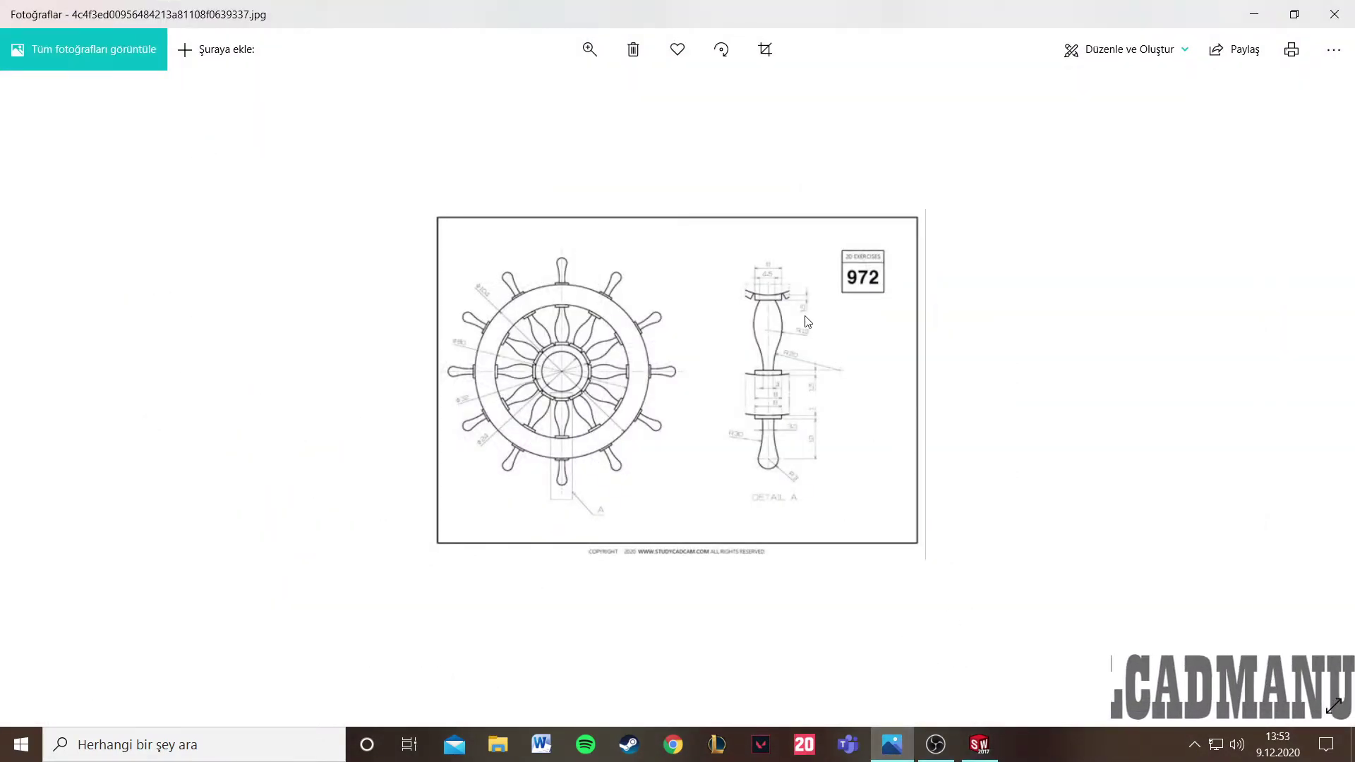
{"action": "left_click", "coordinate": [589, 49]}
{"action": "left_click", "coordinate": [592, 94]}
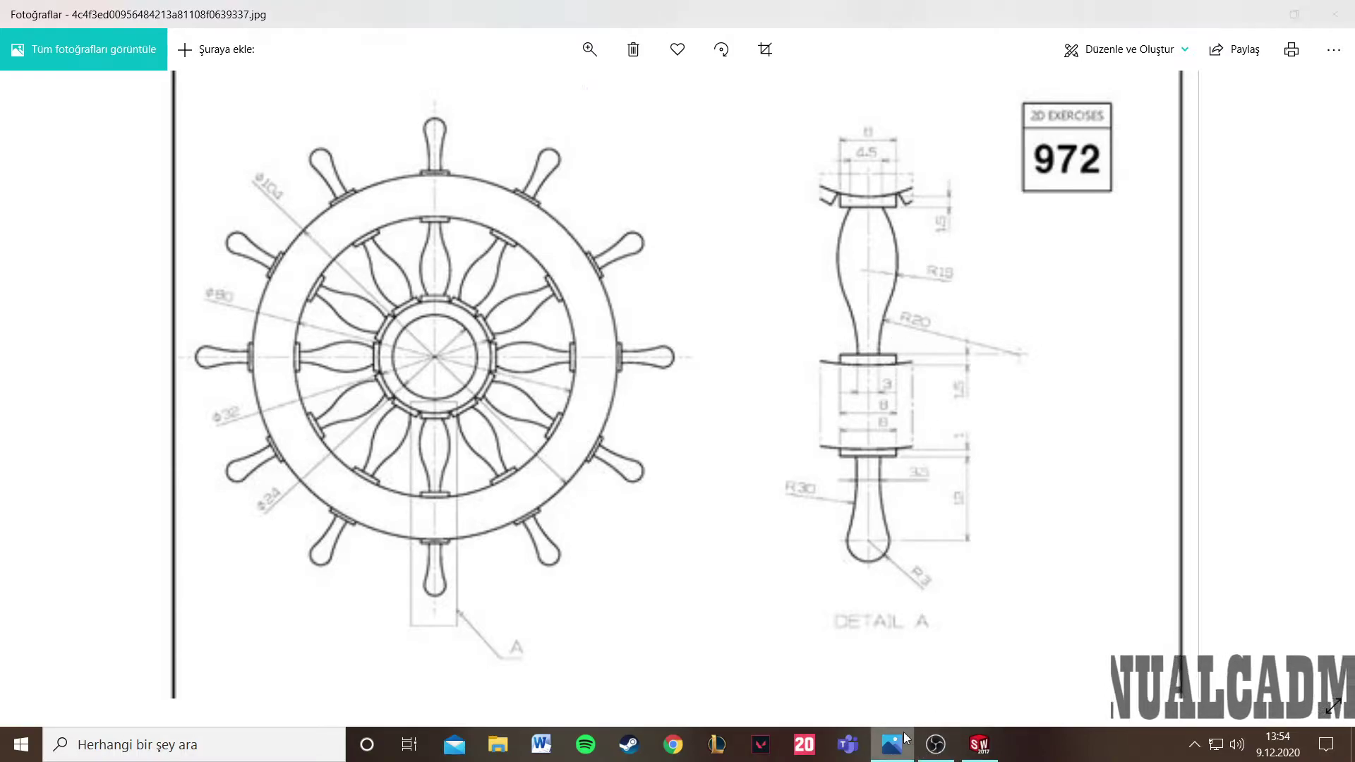
{"action": "left_click", "coordinate": [979, 745]}
{"action": "left_click", "coordinate": [796, 418]}
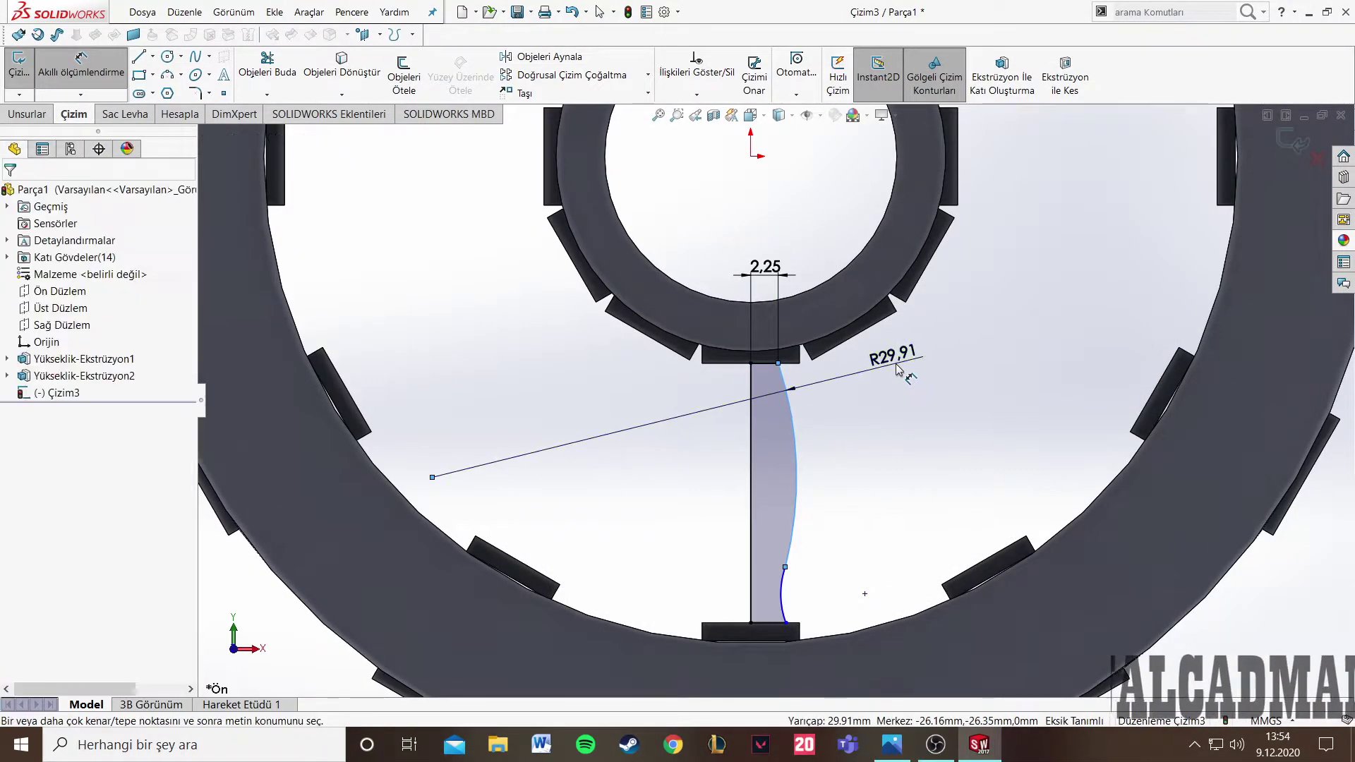
- Give the upper spoke arc radius R19 and the lower arc radius R20
{"action": "left_click", "coordinate": [889, 365]}
{"action": "type", "text": "19"}
{"action": "key", "text": "Return"}
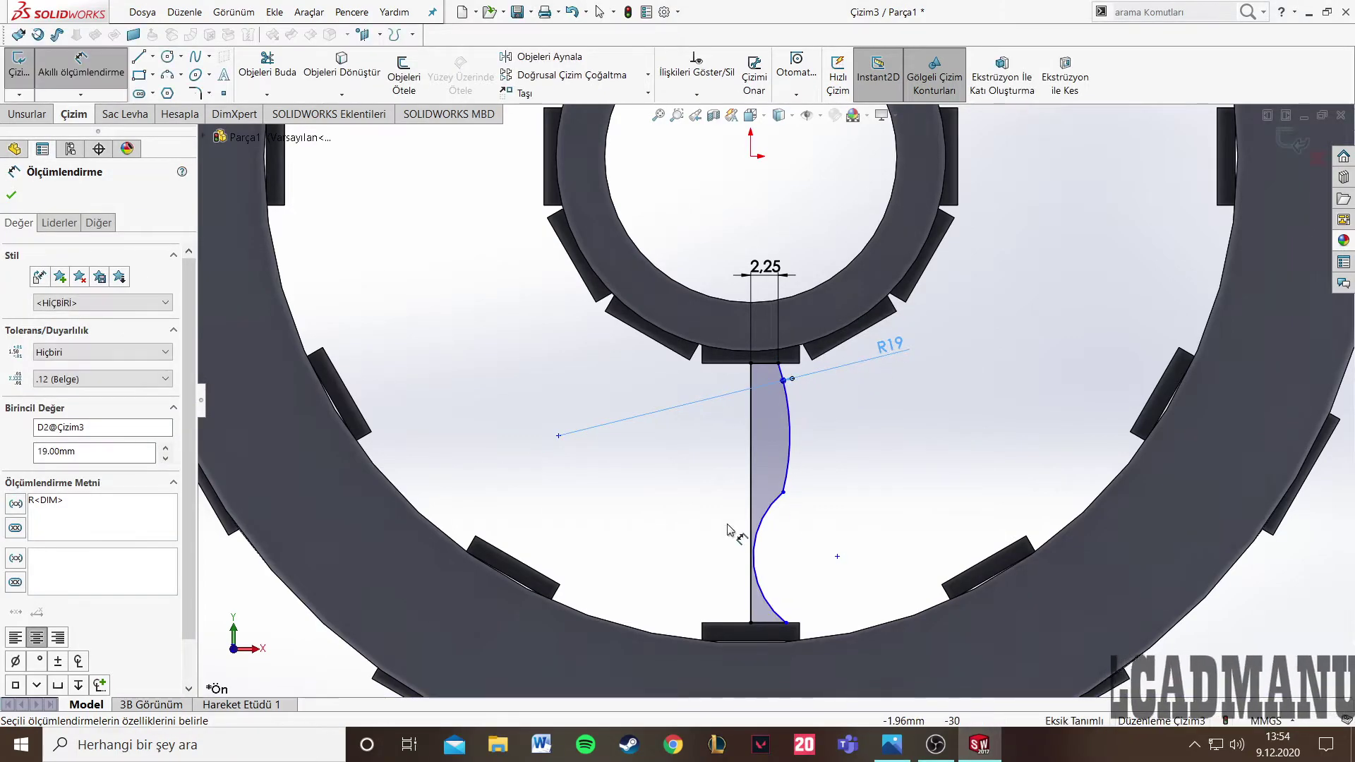
{"action": "left_click", "coordinate": [767, 510]}
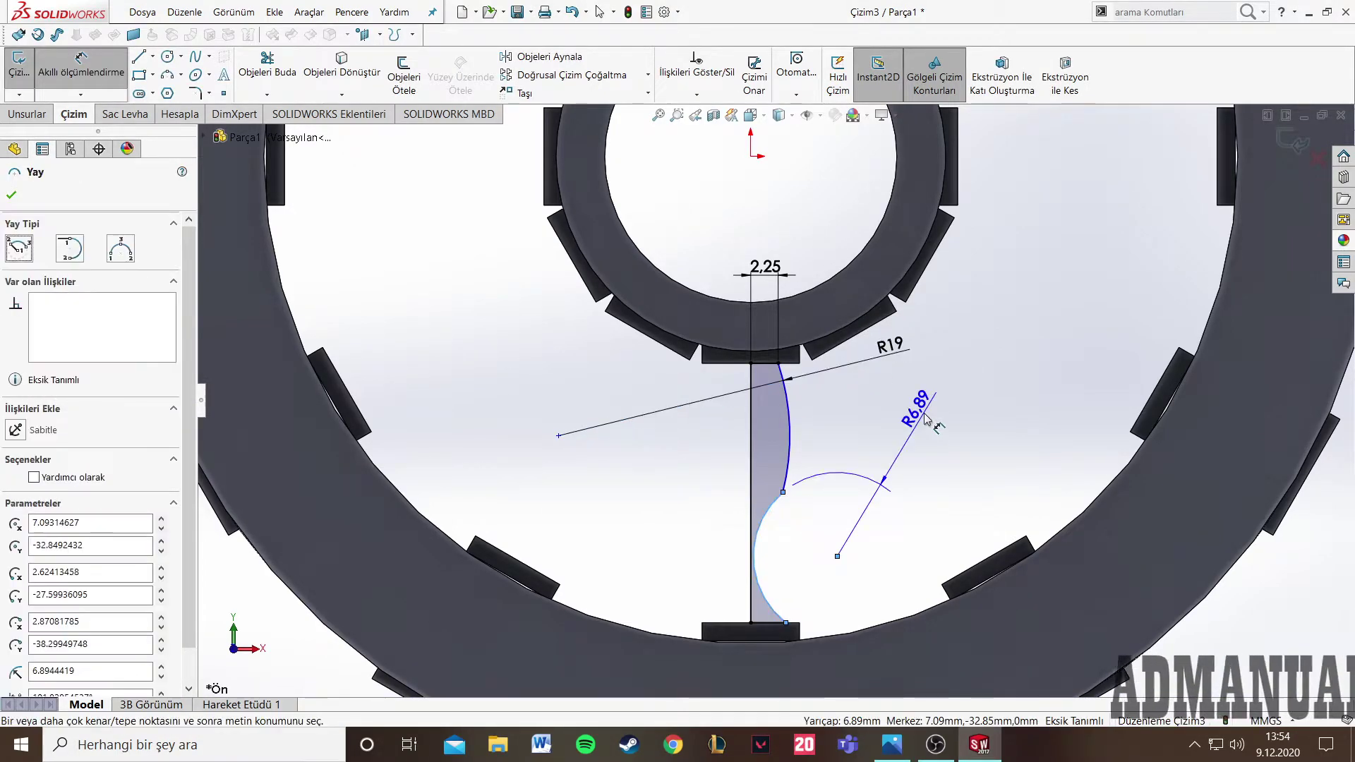
{"action": "left_click", "coordinate": [910, 432]}
{"action": "type", "text": "20"}
{"action": "key", "text": "Return"}
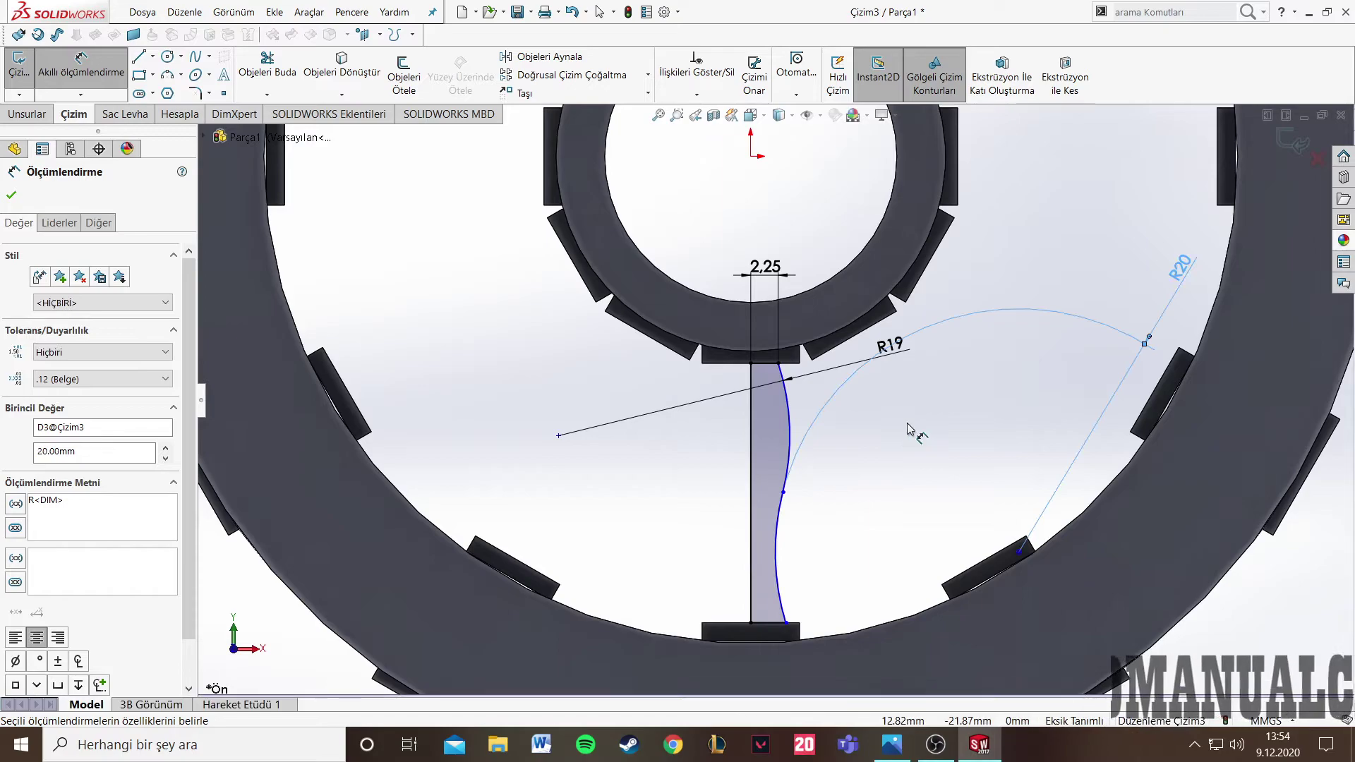
- After checking the reference drawing, dimension the spoke's bottom line to 2.25
{"action": "left_click", "coordinate": [910, 756]}
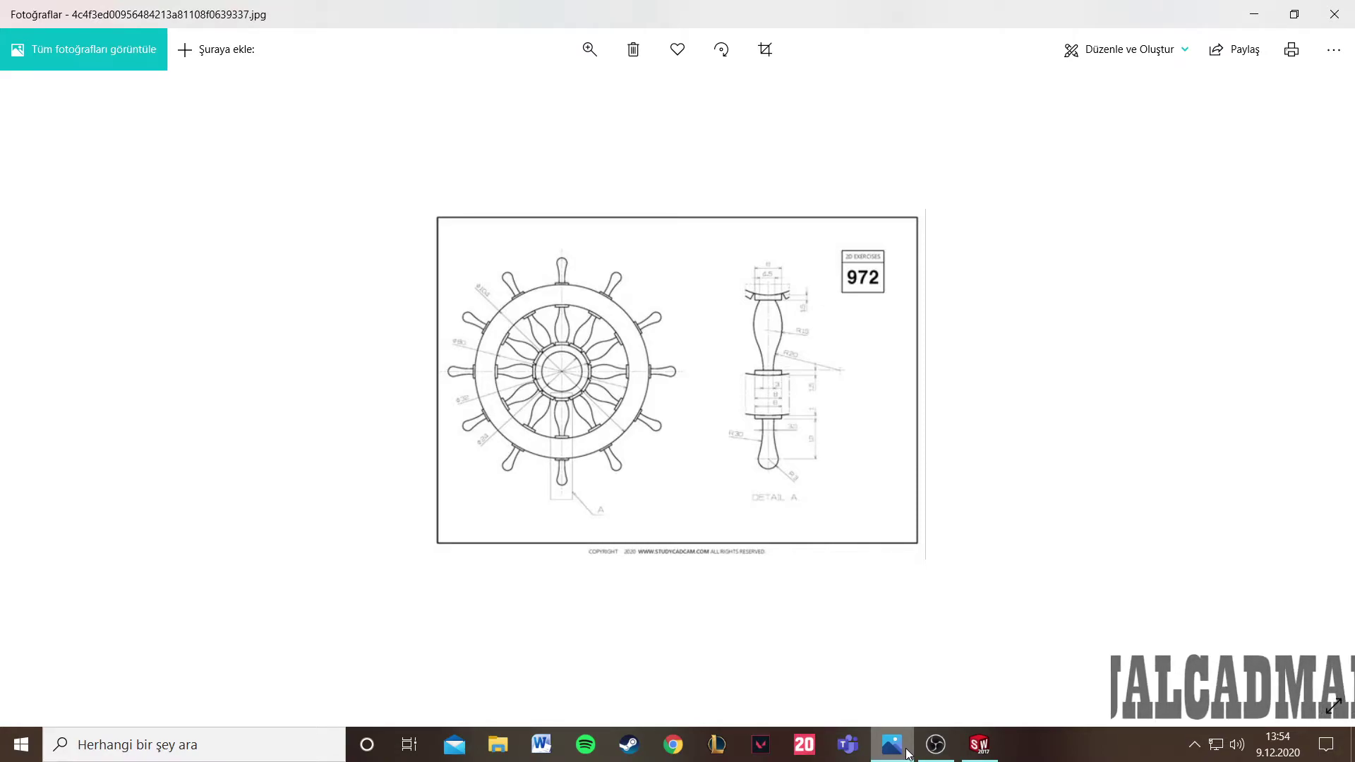
{"action": "left_click", "coordinate": [908, 754]}
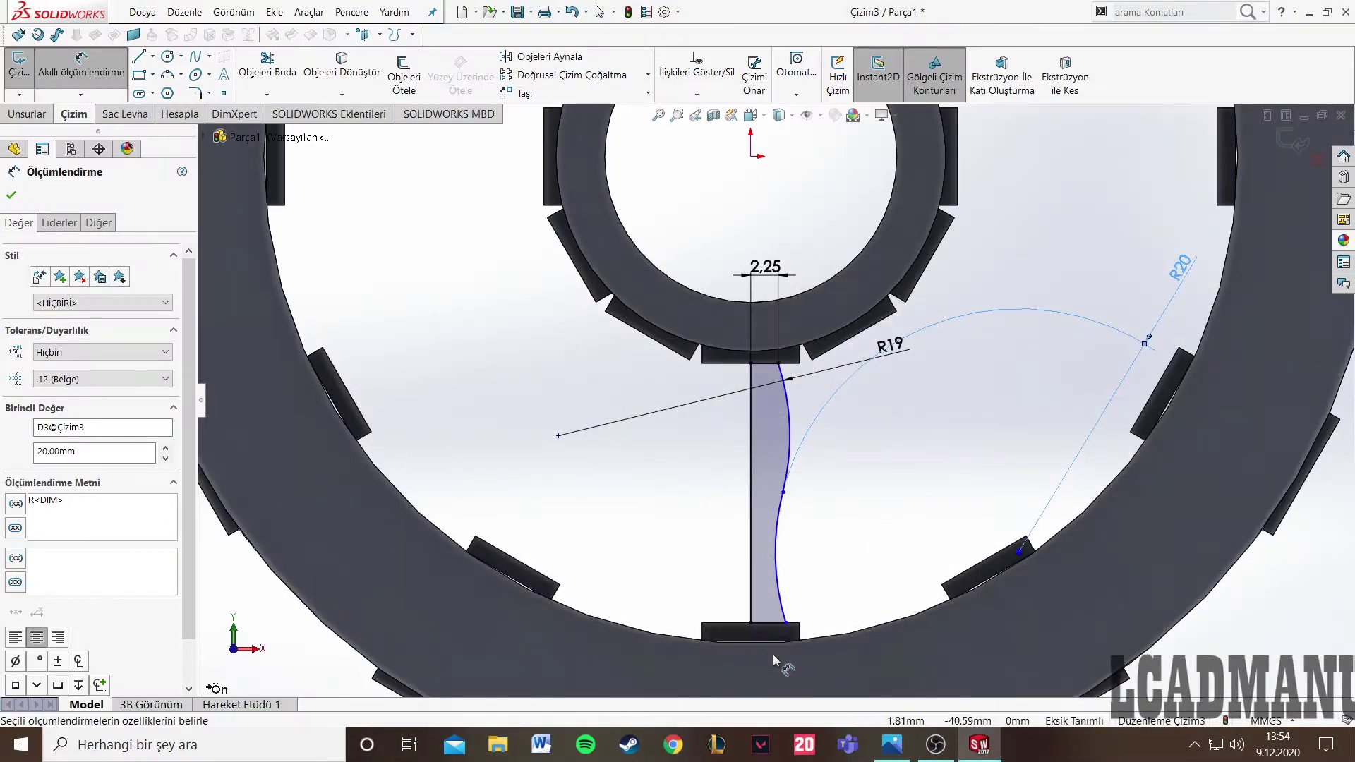
{"action": "left_click", "coordinate": [751, 623]}
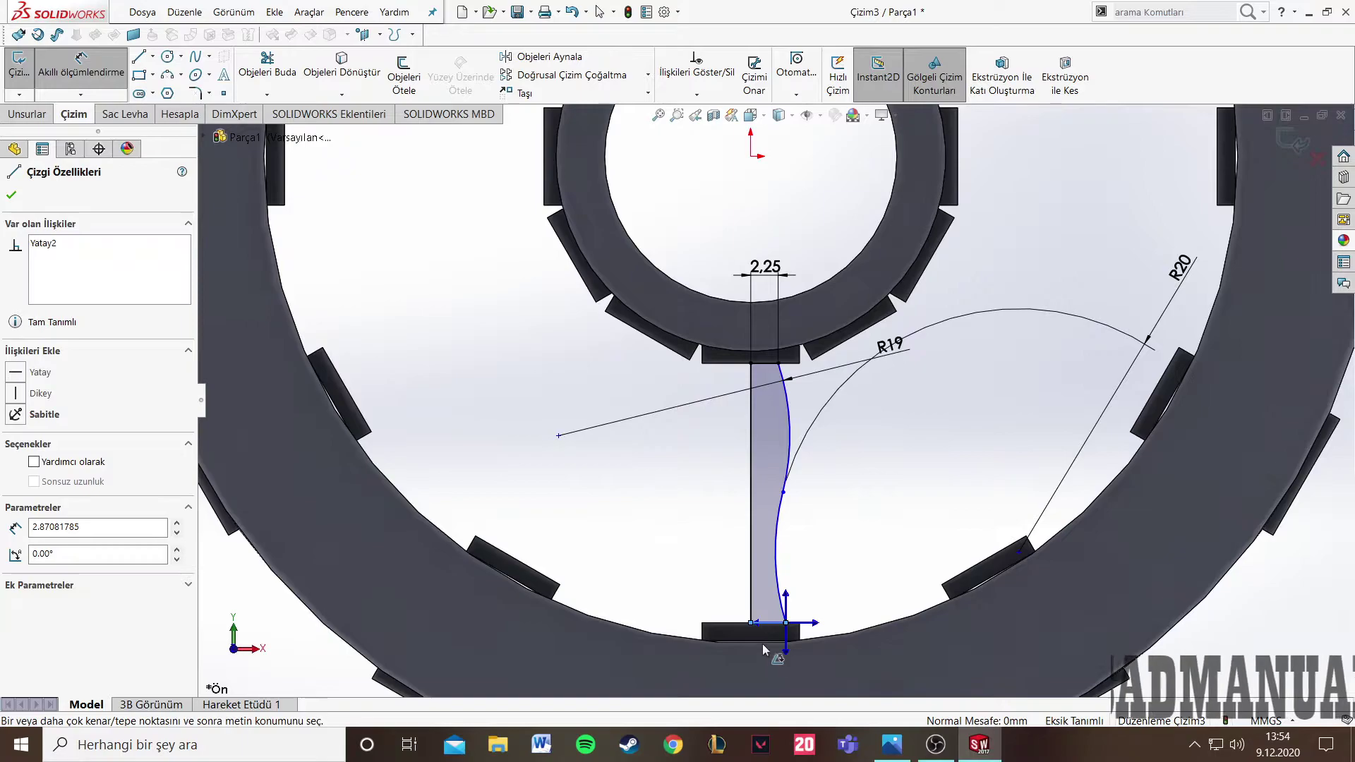
{"action": "key", "text": "Escape"}
{"action": "left_click", "coordinate": [783, 623]}
{"action": "key", "text": "Escape"}
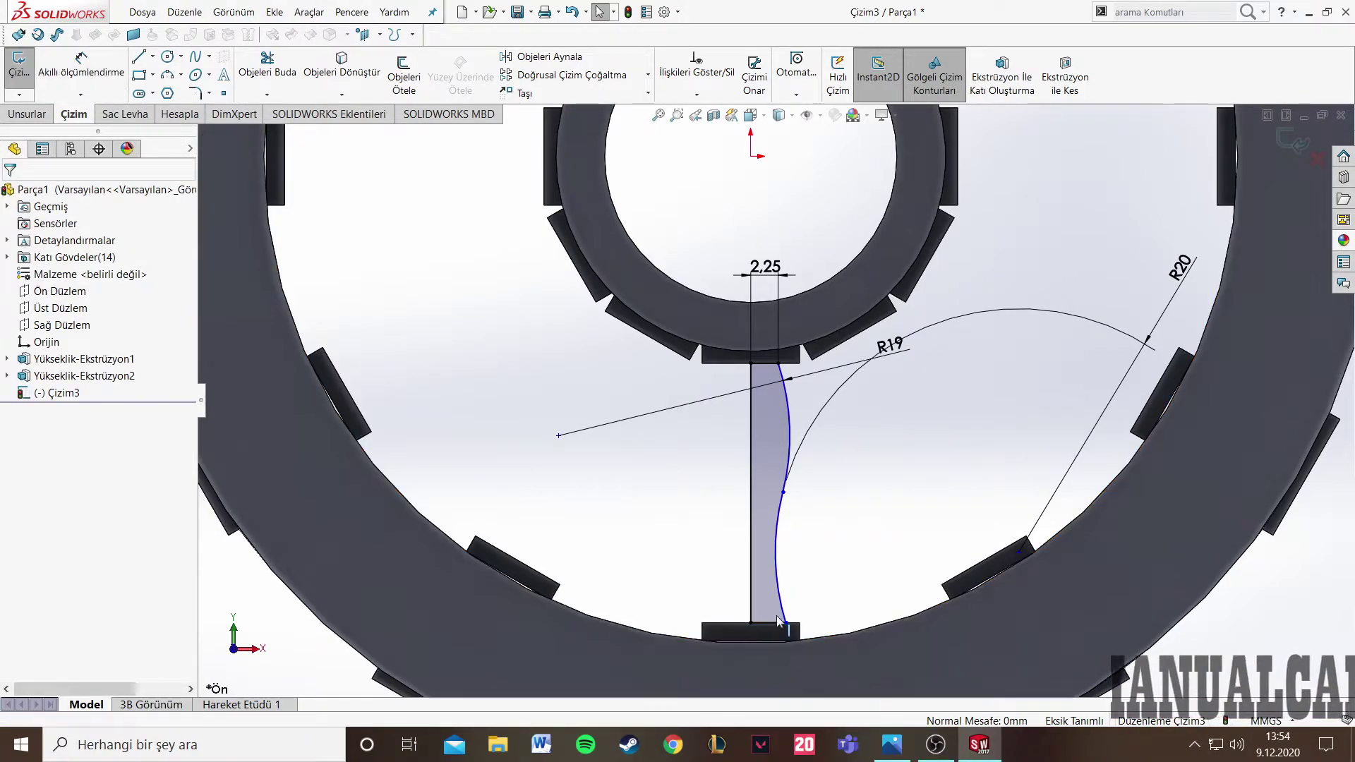
{"action": "left_click", "coordinate": [769, 623]}
{"action": "left_click", "coordinate": [85, 70]}
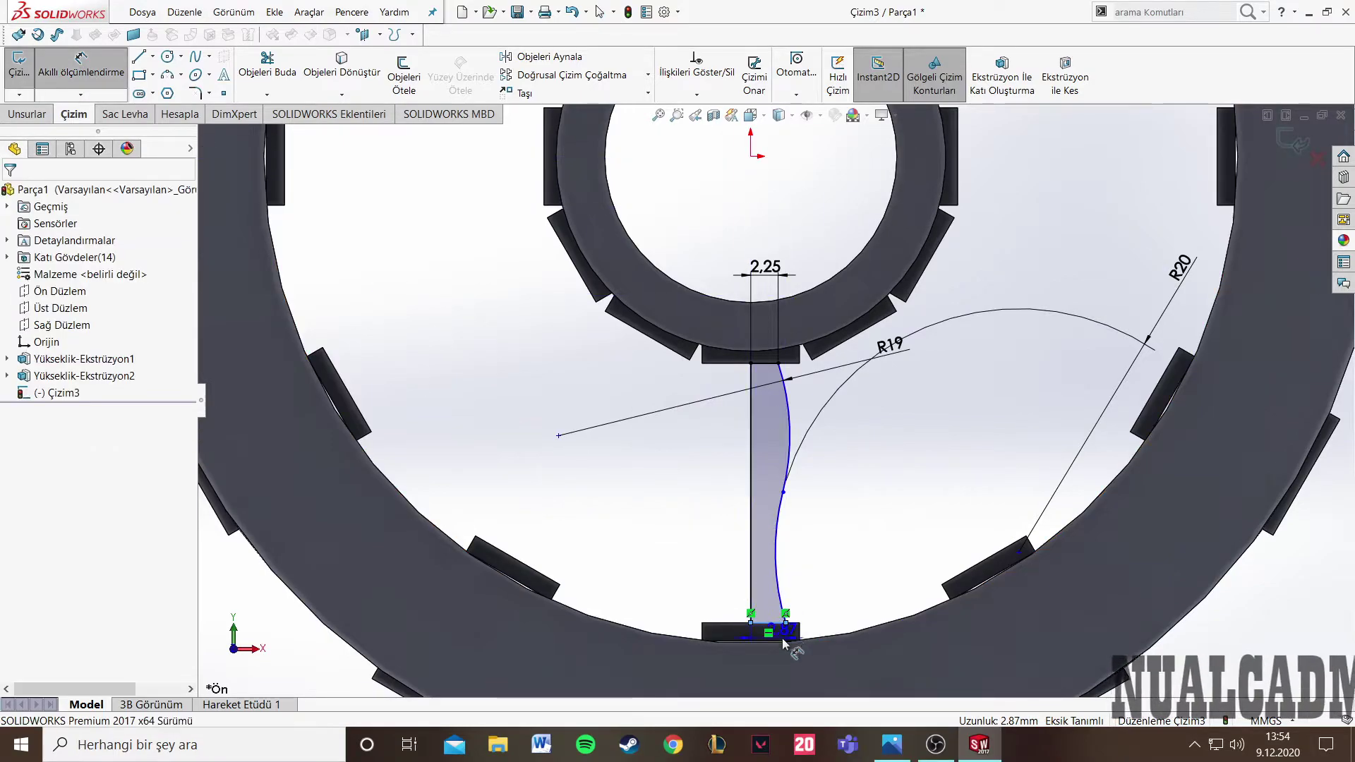
{"action": "left_click", "coordinate": [773, 665]}
{"action": "type", "text": "2.25"}
{"action": "key", "text": "Return"}
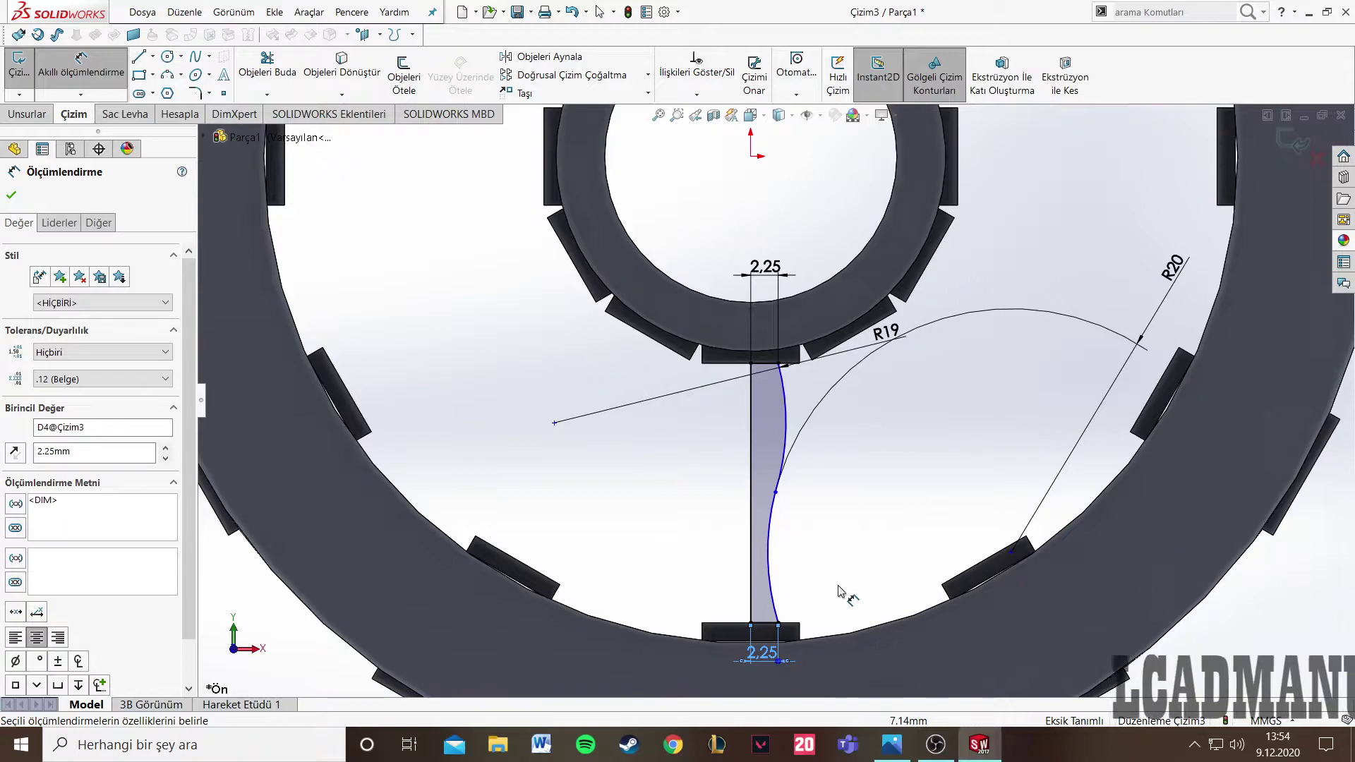
{"action": "left_click", "coordinate": [12, 194]}
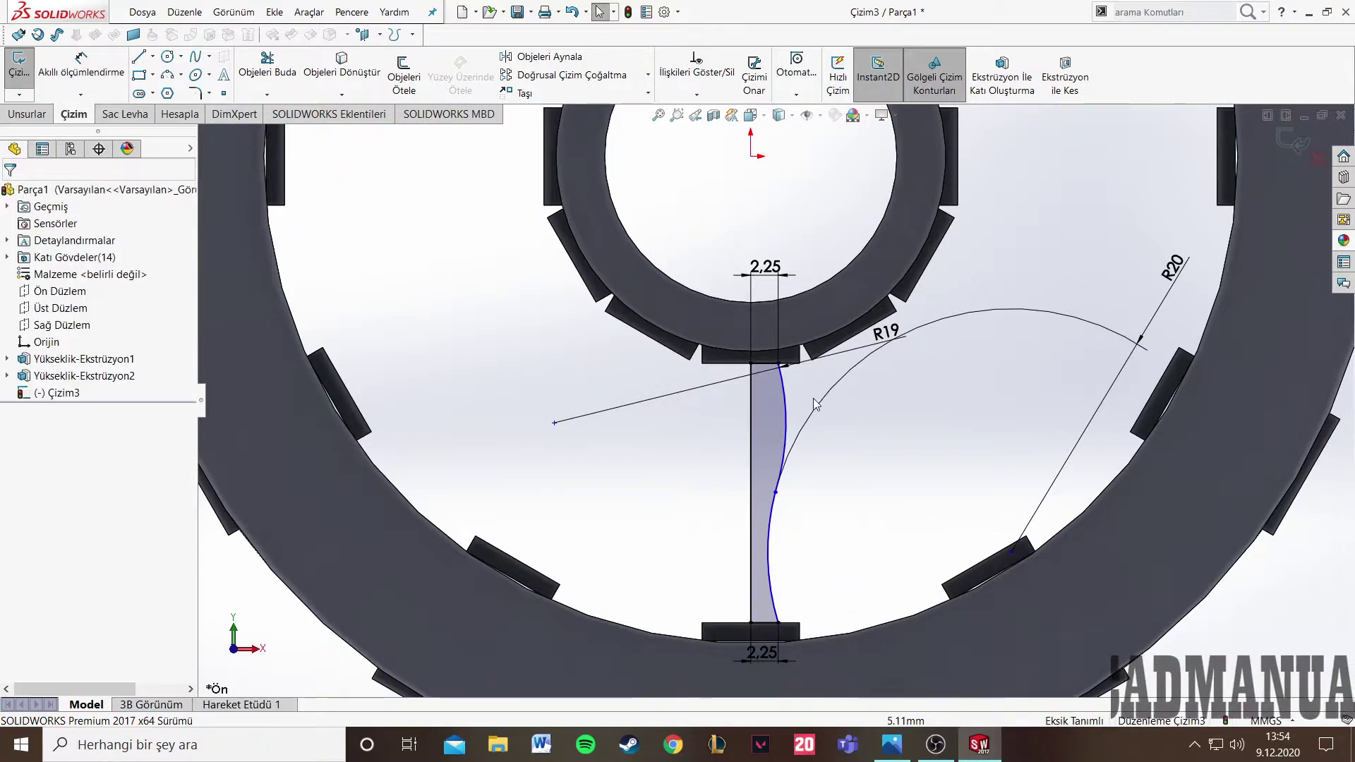
- Drag the point where the two spoke curves meet to reshape the side
{"action": "left_click", "coordinate": [775, 492]}
{"action": "left_click_drag", "start_coordinate": [775, 491], "coordinate": [790, 531]}
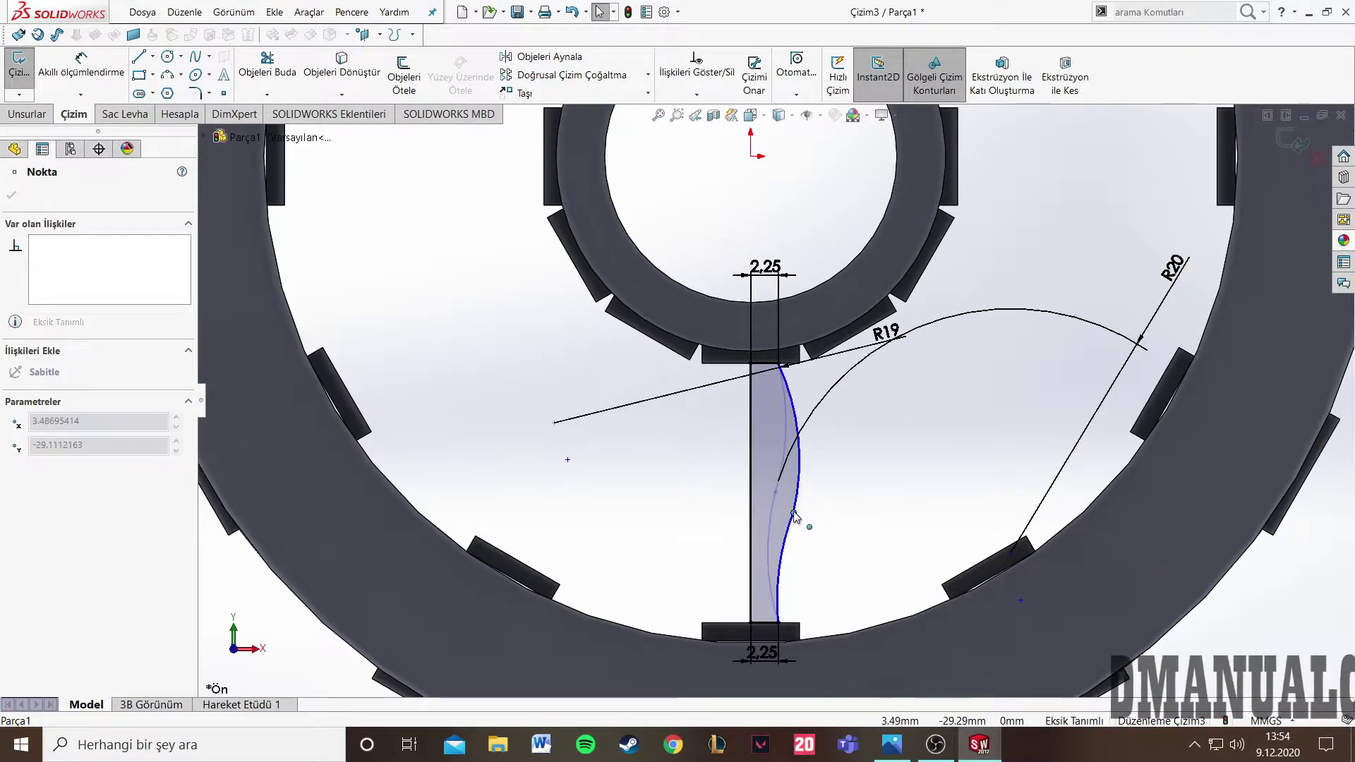
{"action": "left_click_drag", "start_coordinate": [792, 536], "coordinate": [791, 519]}
{"action": "left_click", "coordinate": [638, 466]}
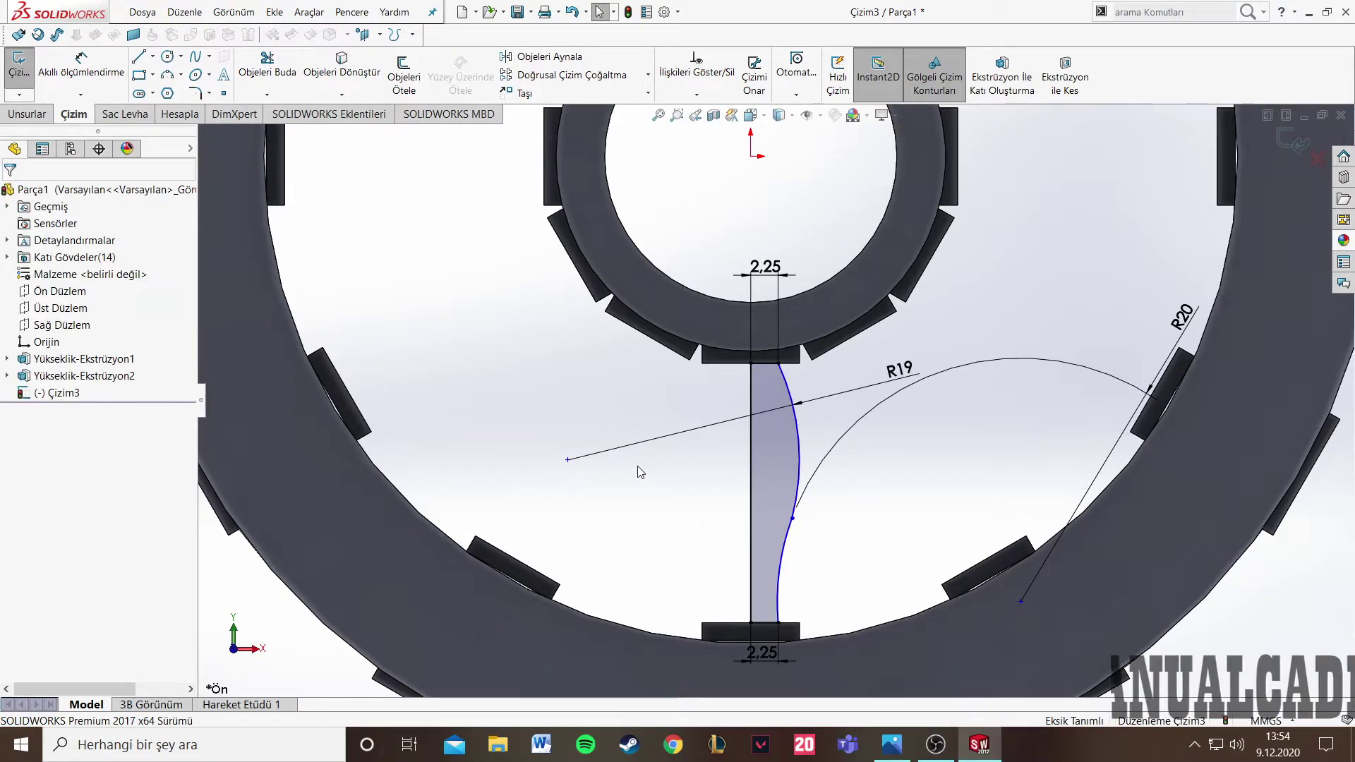
- Dimension the meeting point 3.5 from the vertical centre line, undoing the mistaken 35
{"action": "left_click", "coordinate": [96, 56]}
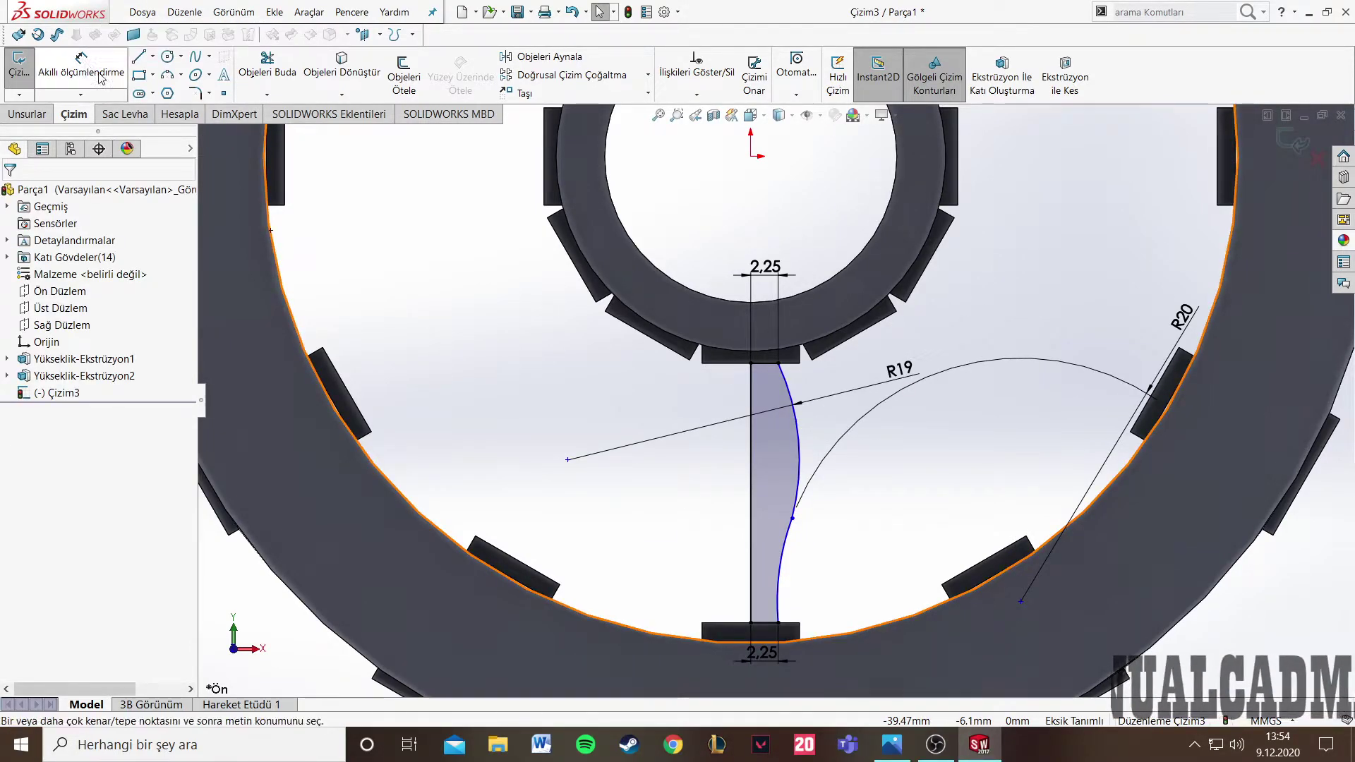
{"action": "left_click", "coordinate": [792, 519]}
{"action": "left_click", "coordinate": [751, 505]}
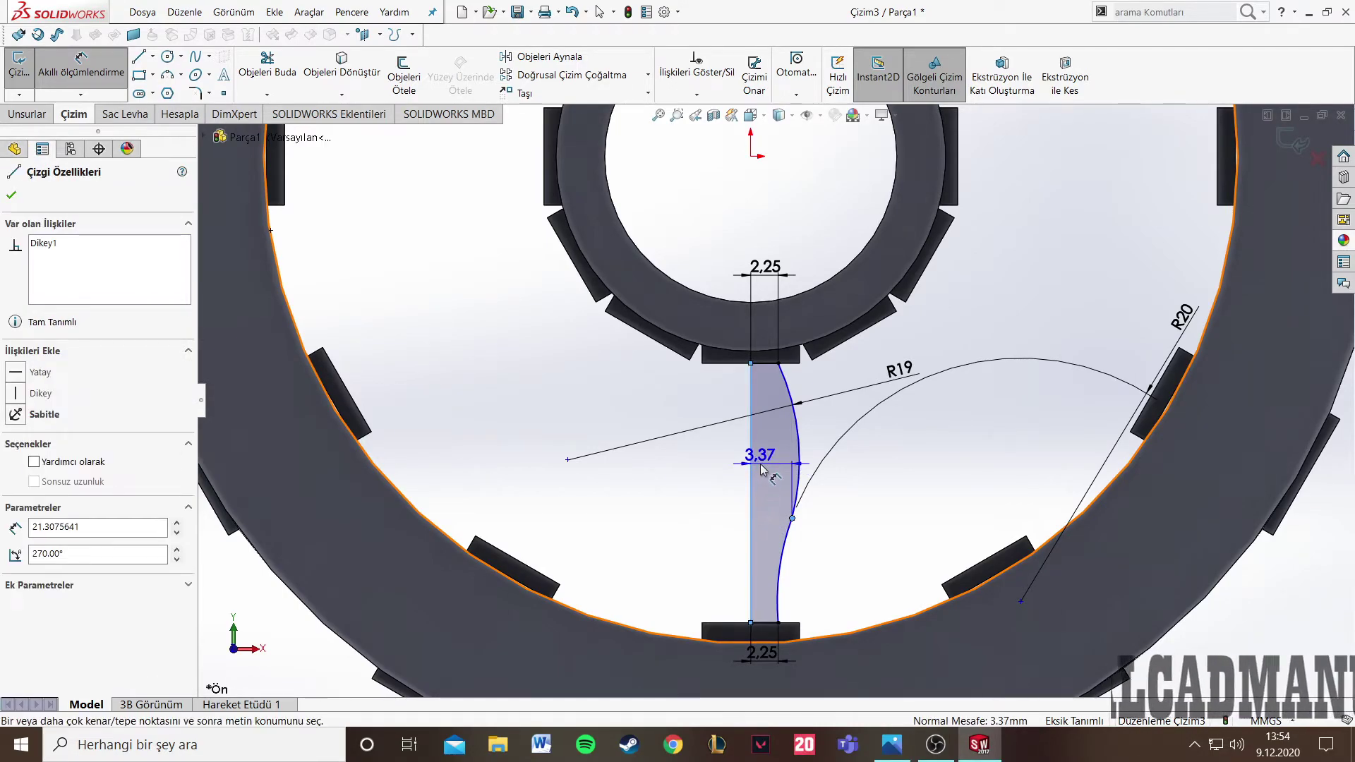
{"action": "left_click", "coordinate": [765, 464]}
{"action": "type", "text": "3"}
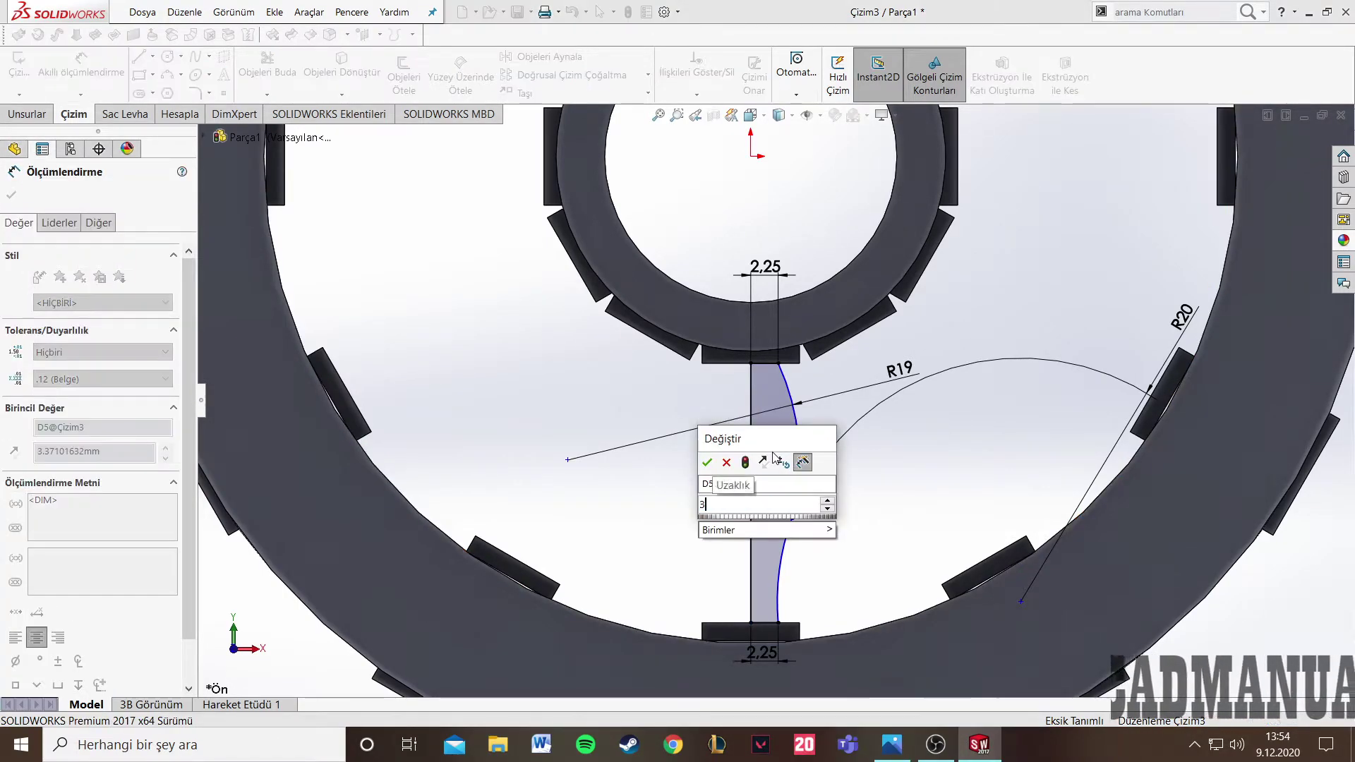
{"action": "key", "text": "Return"}
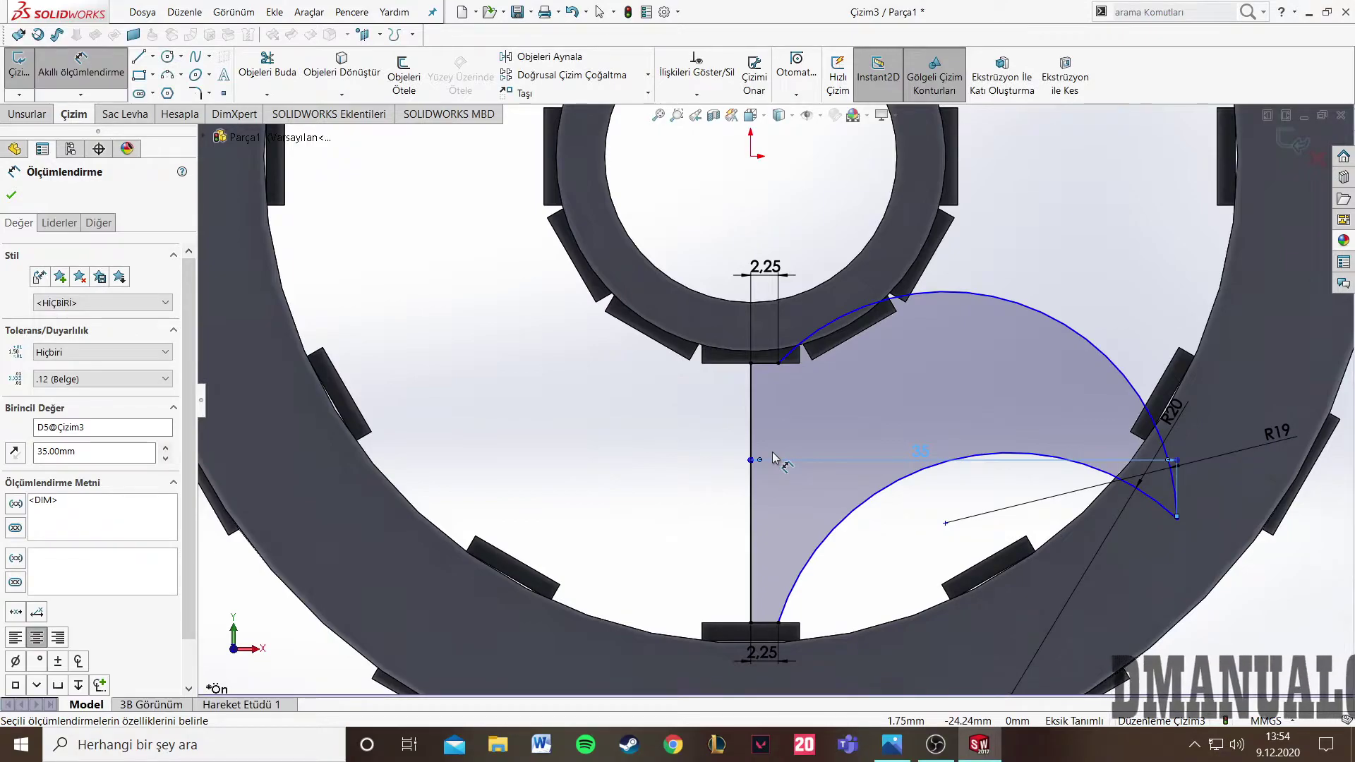
{"action": "key", "text": "ctrl+z"}
{"action": "left_click", "coordinate": [775, 447]}
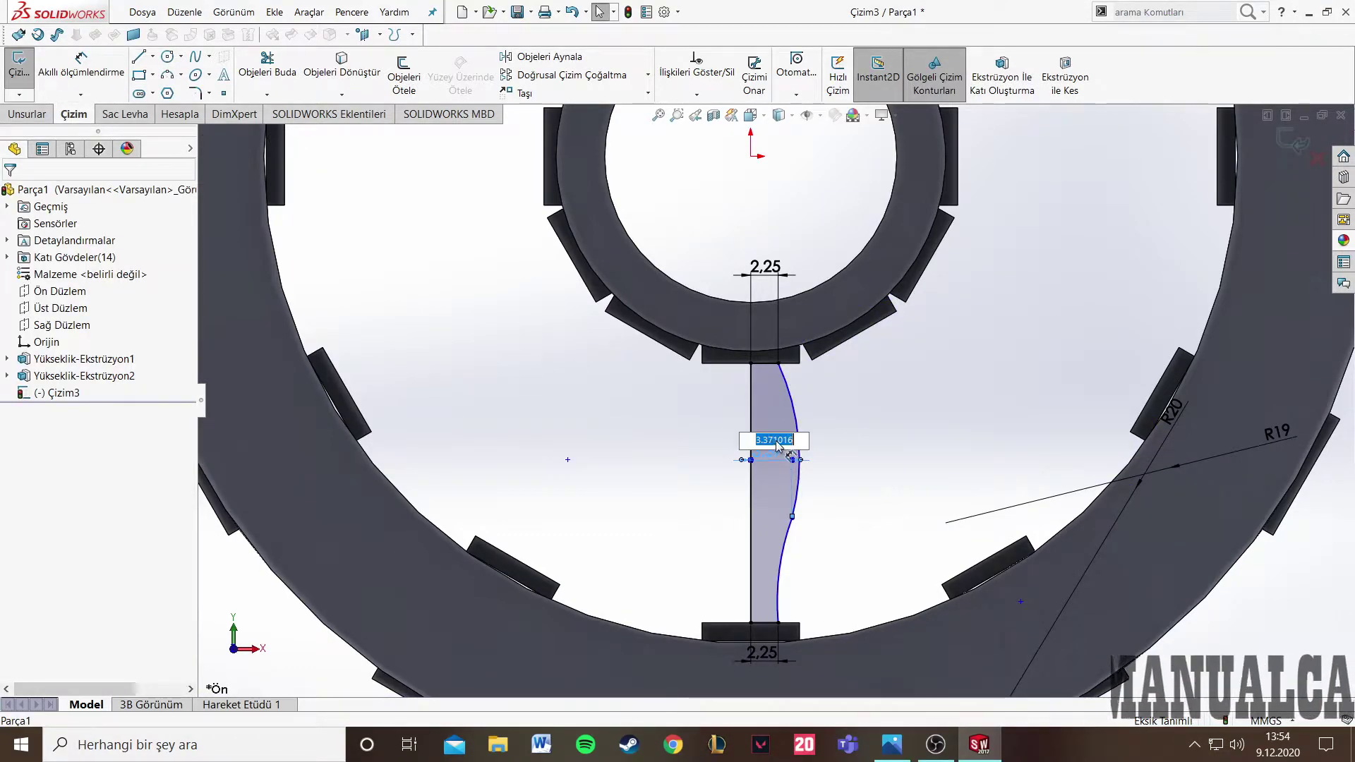
{"action": "type", "text": "3."}
{"action": "key", "text": "Return"}
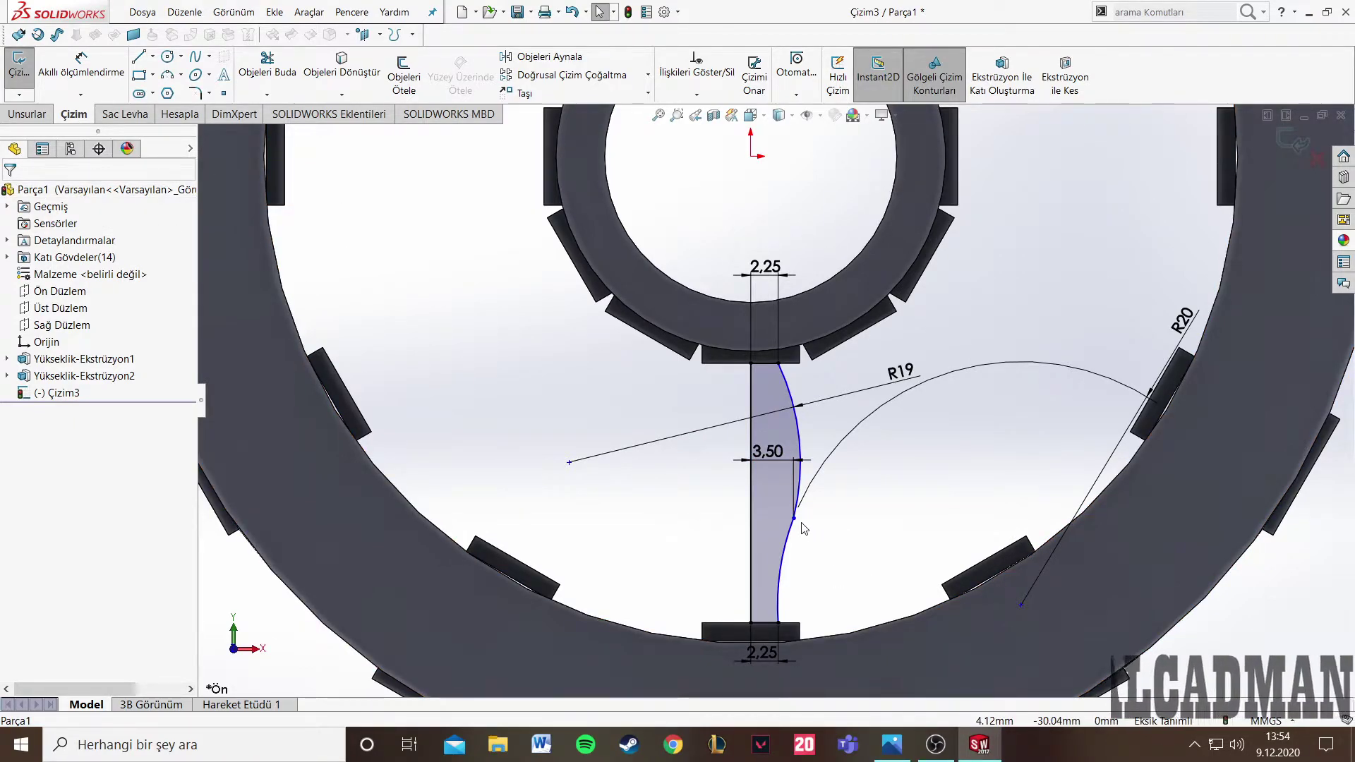
- Slide the meeting point lower along the spoke
{"action": "left_click_drag", "start_coordinate": [794, 519], "coordinate": [794, 544]}
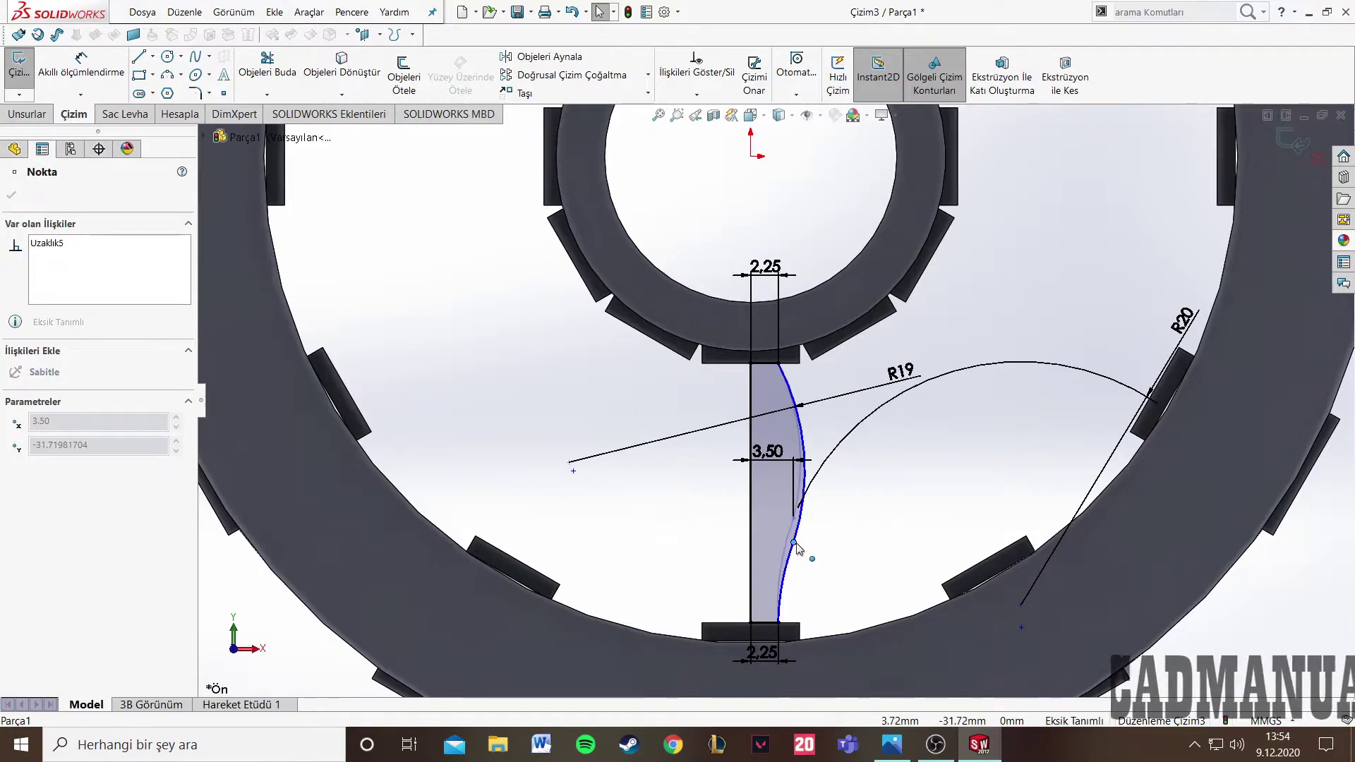
{"action": "left_click", "coordinate": [856, 544]}
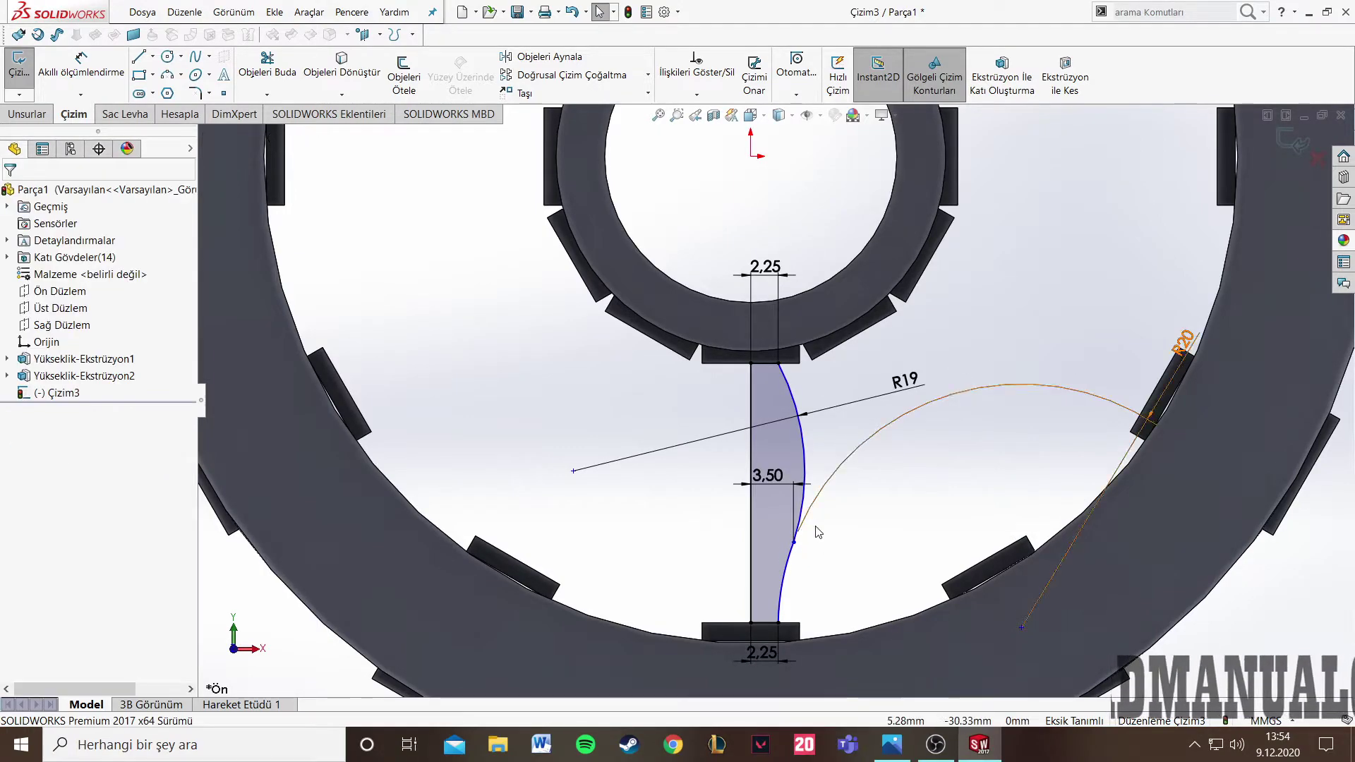
{"action": "scroll", "coordinate": [744, 538], "scroll_direction": "up", "scroll_amount": 5}
{"action": "scroll", "coordinate": [807, 421], "scroll_direction": "down", "scroll_amount": 3}
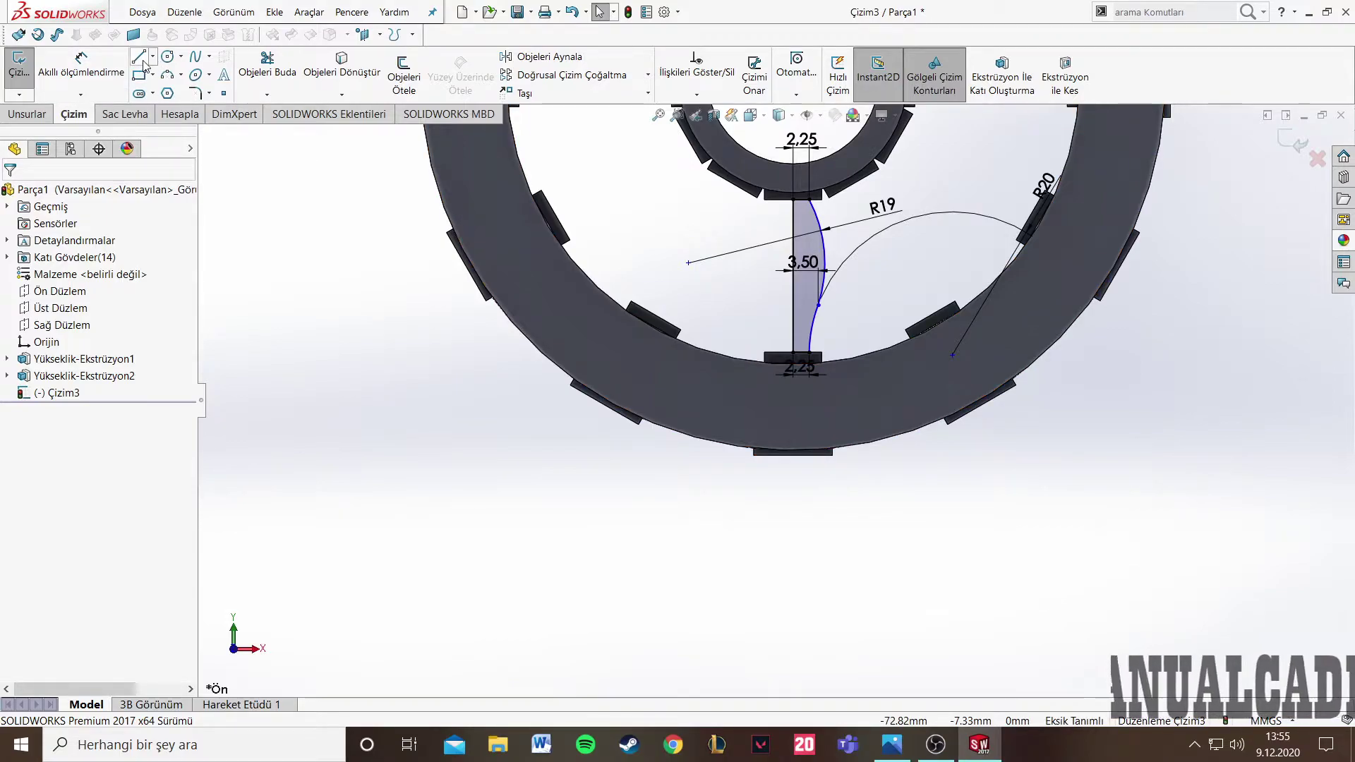
{"action": "left_click", "coordinate": [167, 75]}
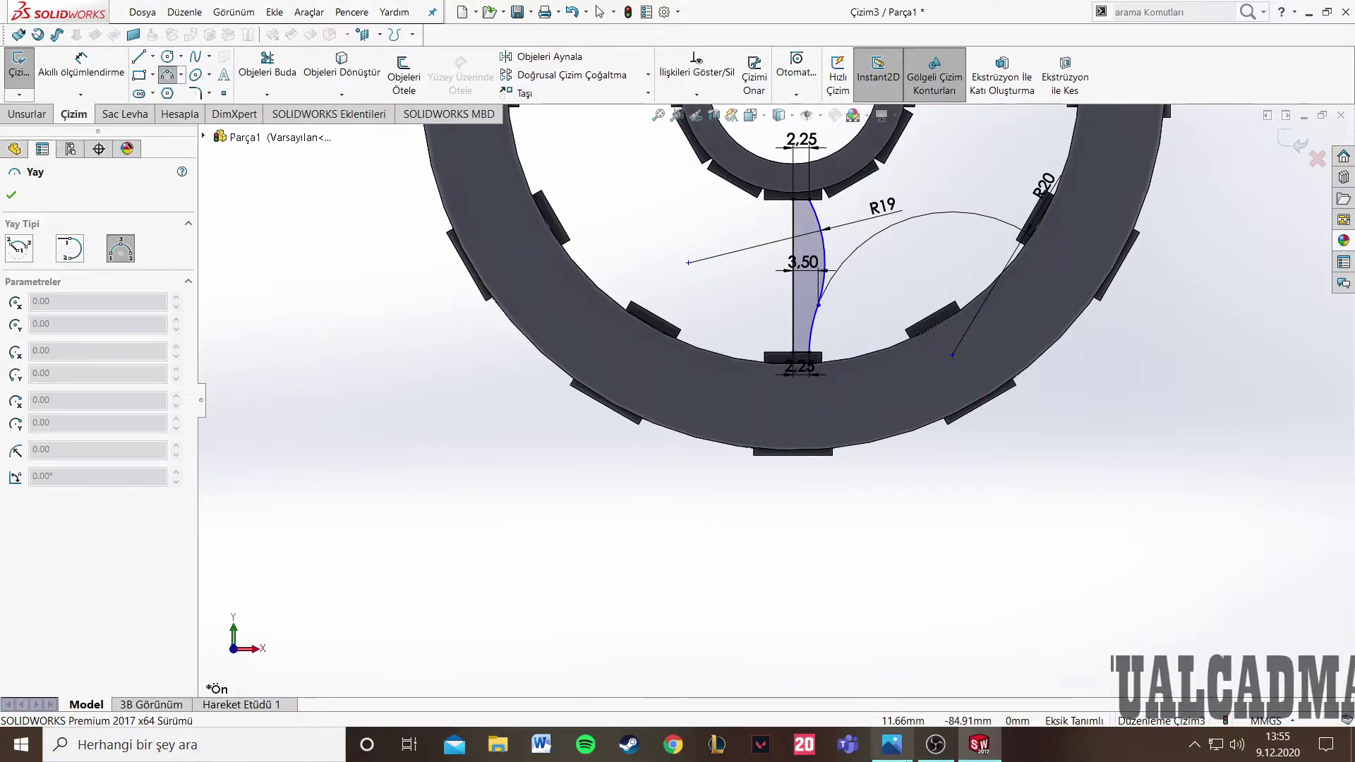
{"action": "left_click", "coordinate": [893, 747]}
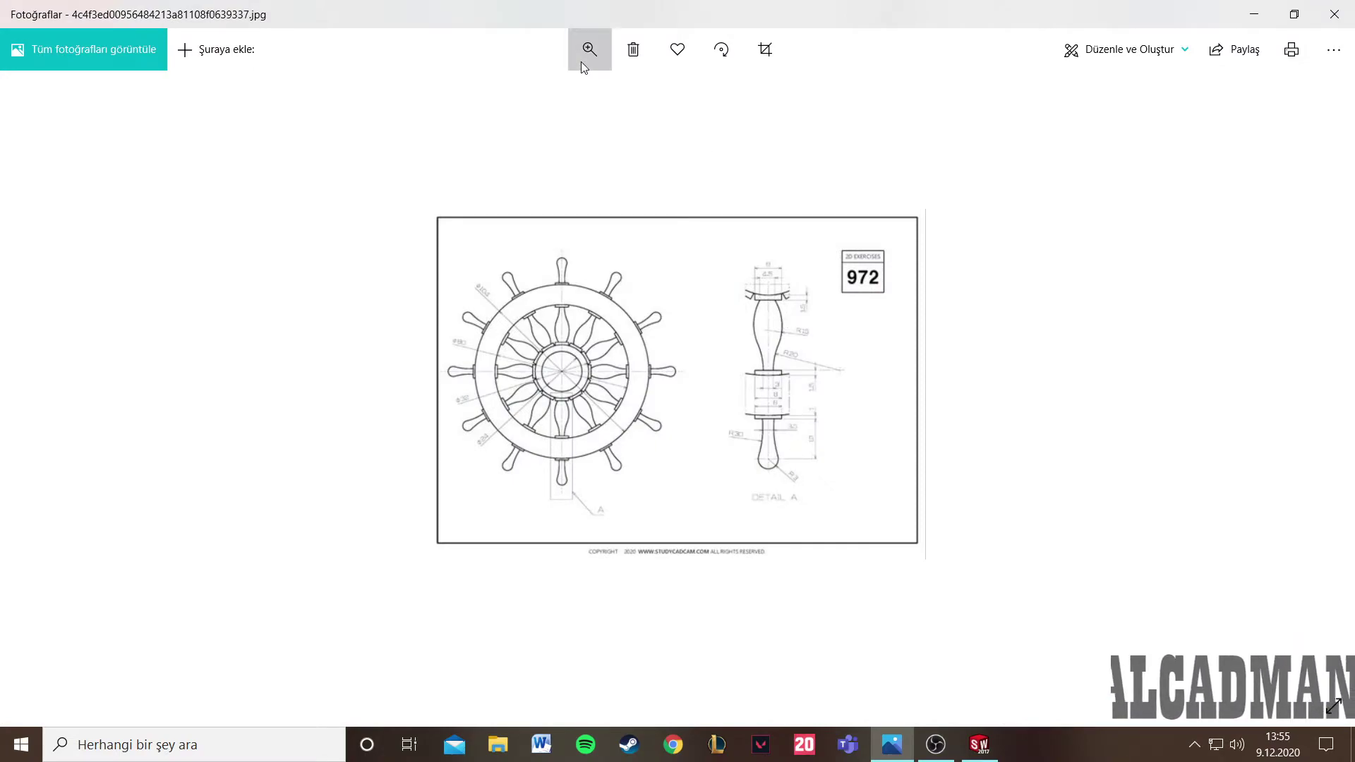
{"action": "left_click", "coordinate": [583, 66]}
{"action": "scroll", "coordinate": [923, 549], "scroll_direction": "up", "scroll_amount": 3}
{"action": "scroll", "coordinate": [923, 549], "scroll_direction": "up", "scroll_amount": 2}
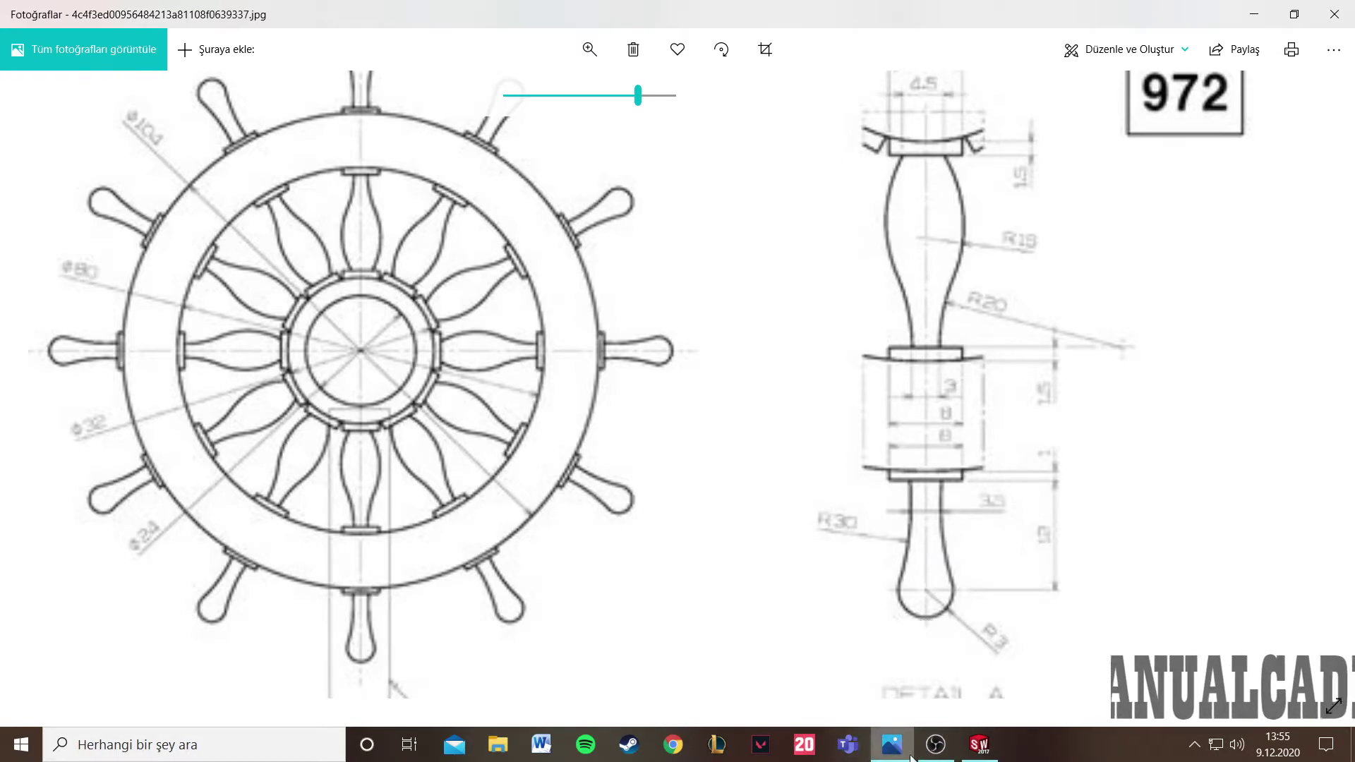
{"action": "left_click", "coordinate": [979, 745]}
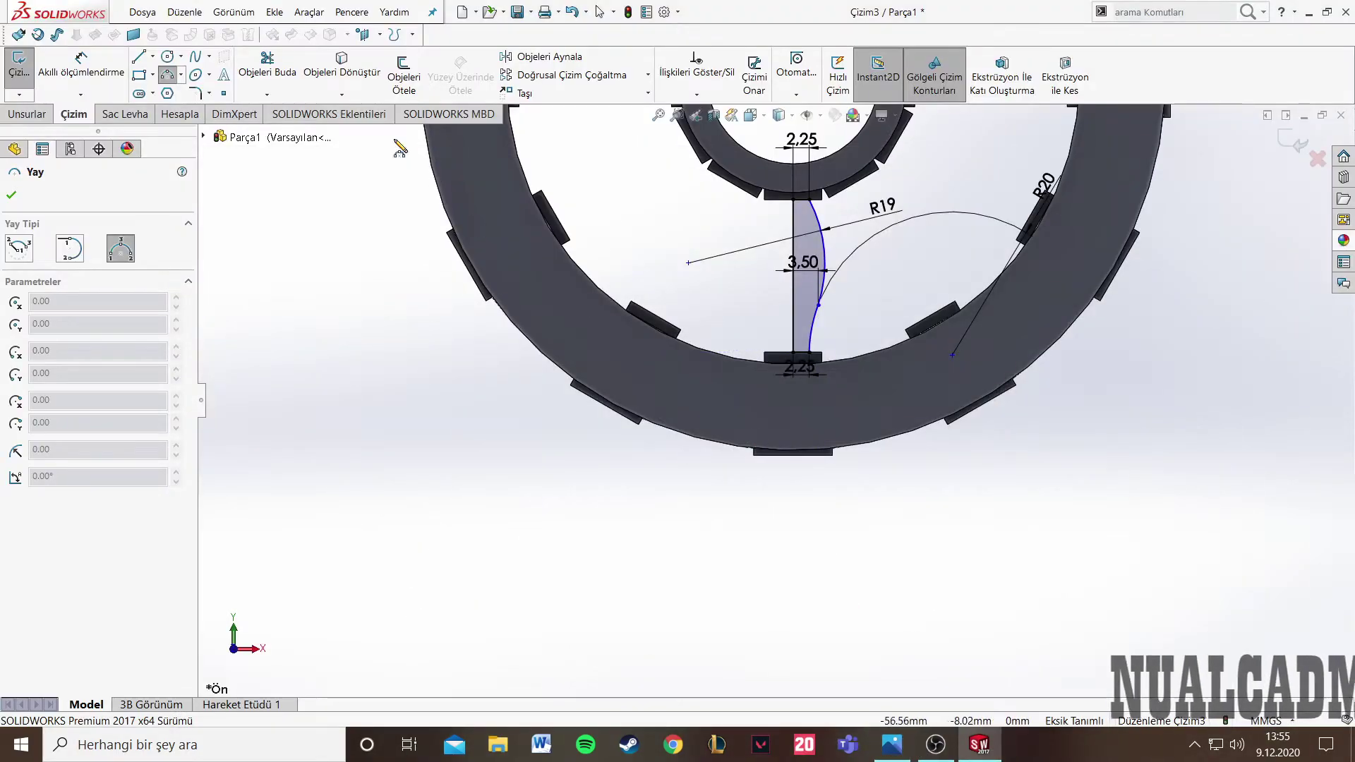
- Draw a vertical line below the rim and dimension it 12 mm long
{"action": "left_click", "coordinate": [140, 57]}
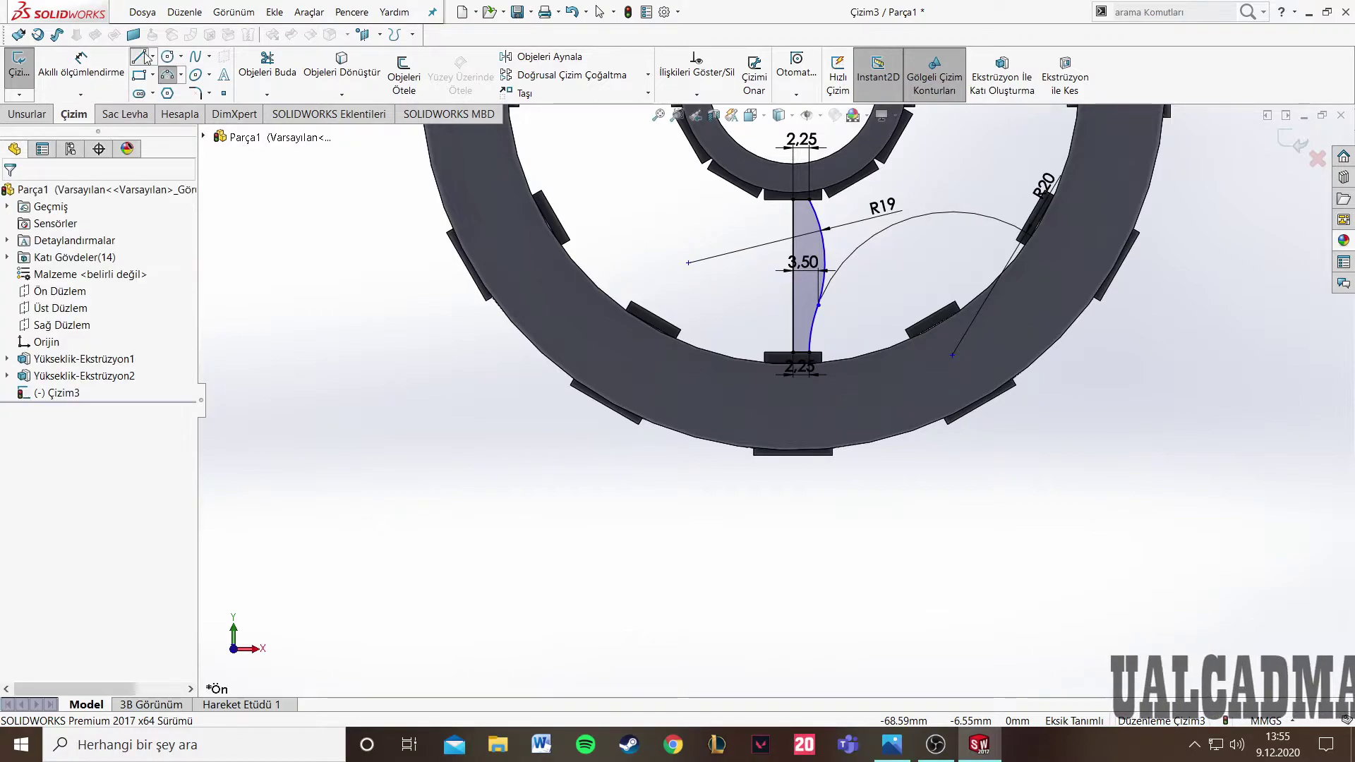
{"action": "left_click", "coordinate": [793, 455]}
{"action": "left_click", "coordinate": [793, 627]}
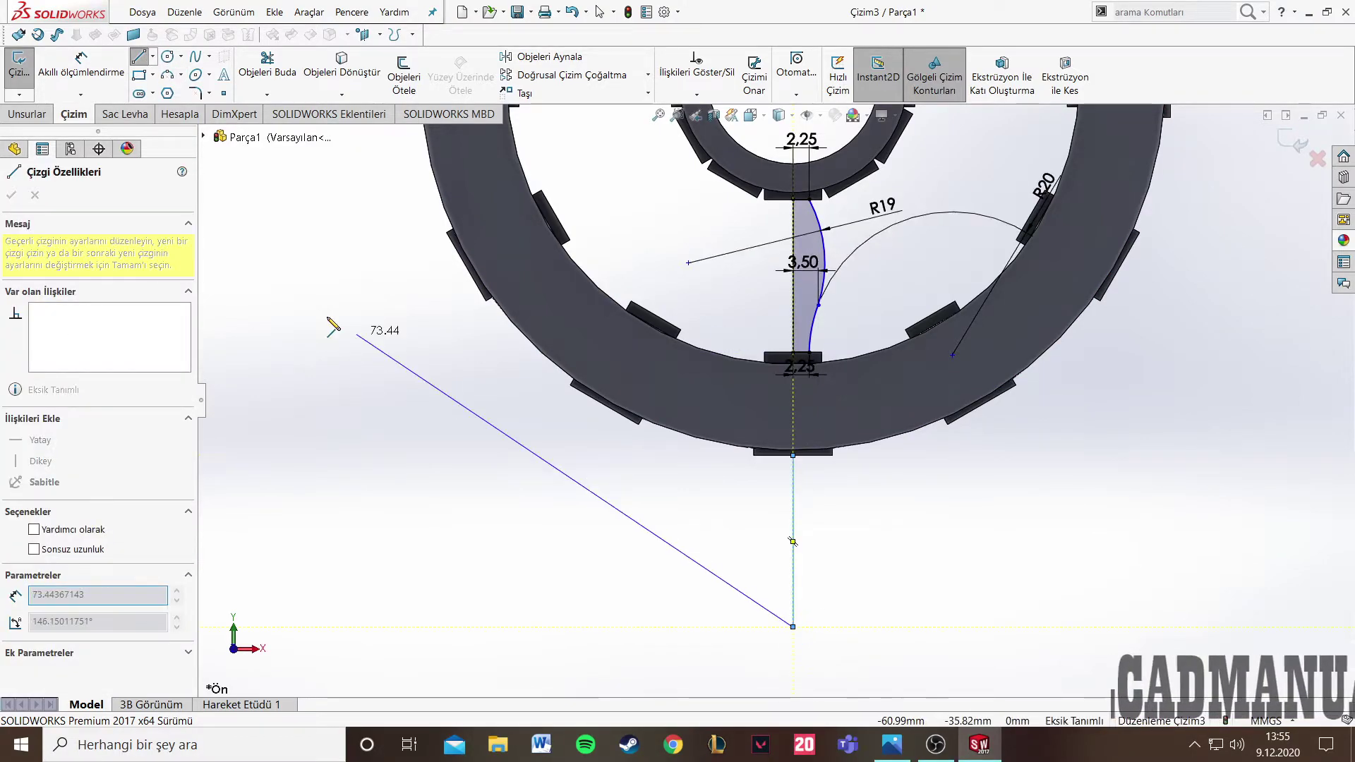
{"action": "left_click", "coordinate": [81, 63]}
{"action": "left_click", "coordinate": [793, 549]}
{"action": "left_click", "coordinate": [706, 556]}
{"action": "type", "text": "12"}
{"action": "key", "text": "Return"}
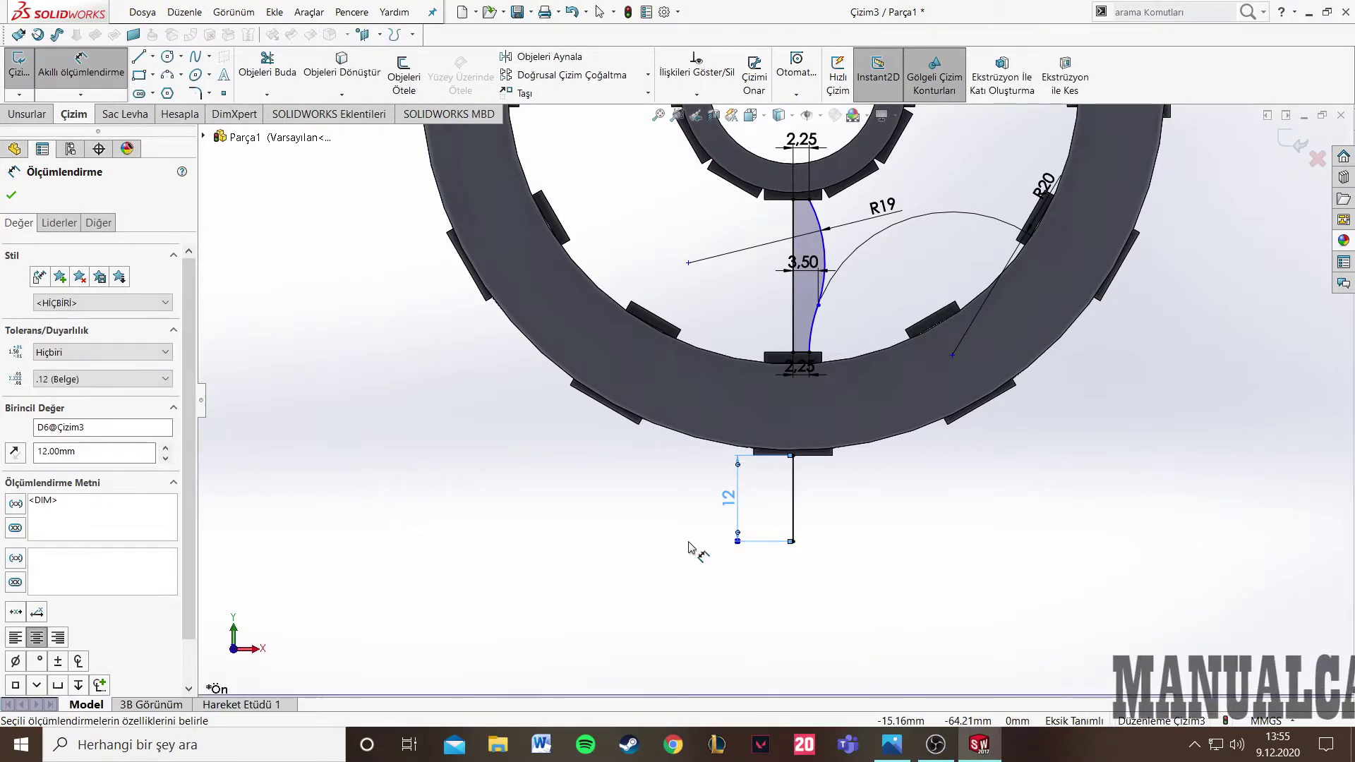
- Draw the long handle curve from the top of the 12 mm line
{"action": "scroll", "coordinate": [702, 553], "scroll_direction": "up", "scroll_amount": 2}
{"action": "scroll", "coordinate": [693, 439], "scroll_direction": "down", "scroll_amount": 3}
{"action": "scroll", "coordinate": [693, 438], "scroll_direction": "down", "scroll_amount": 2}
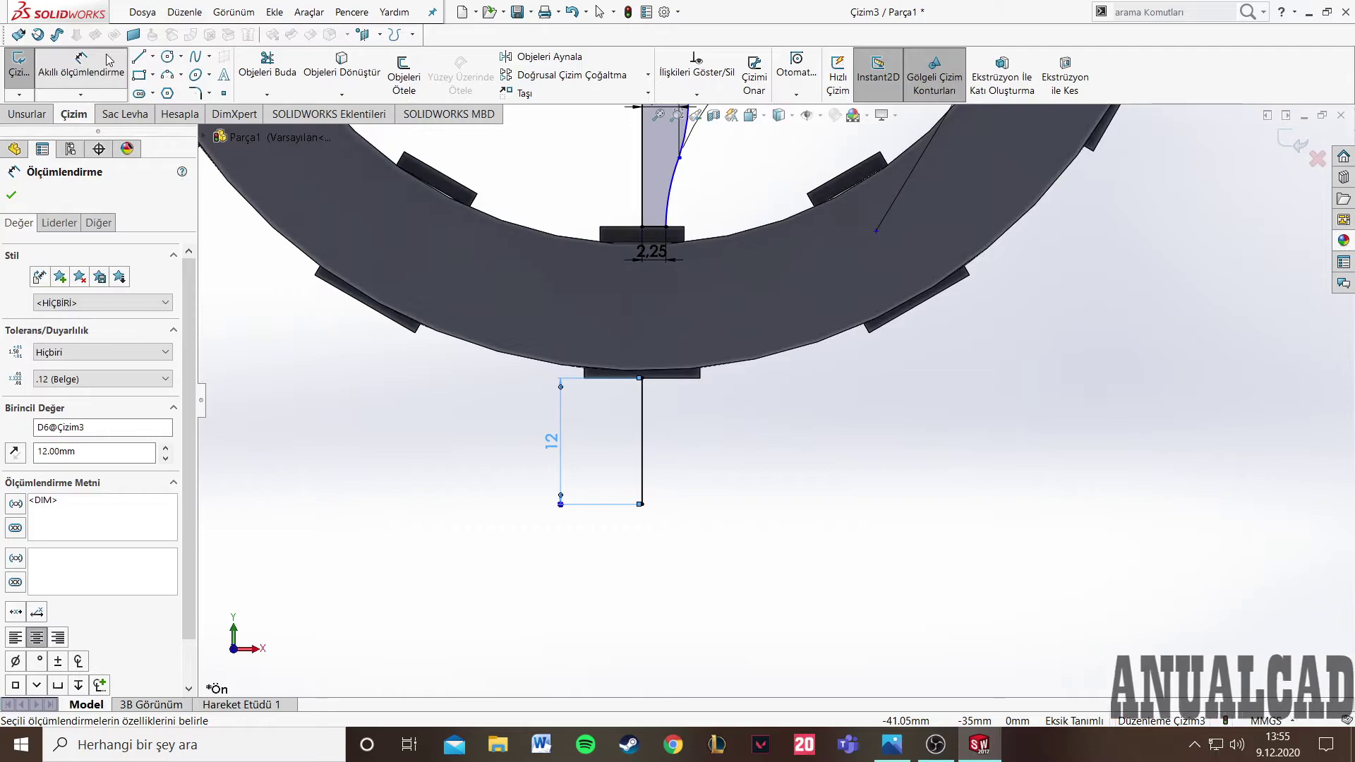
{"action": "left_click", "coordinate": [167, 74]}
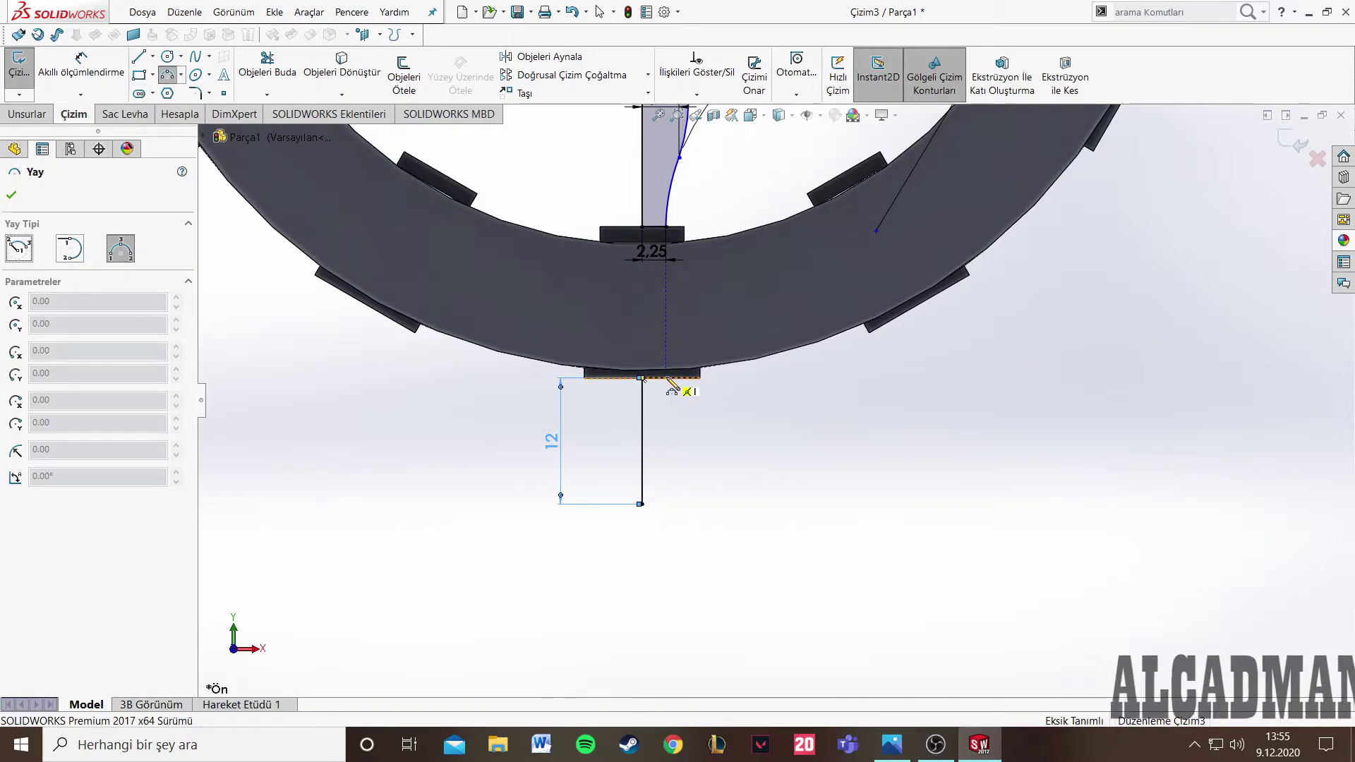
{"action": "left_click", "coordinate": [641, 378]}
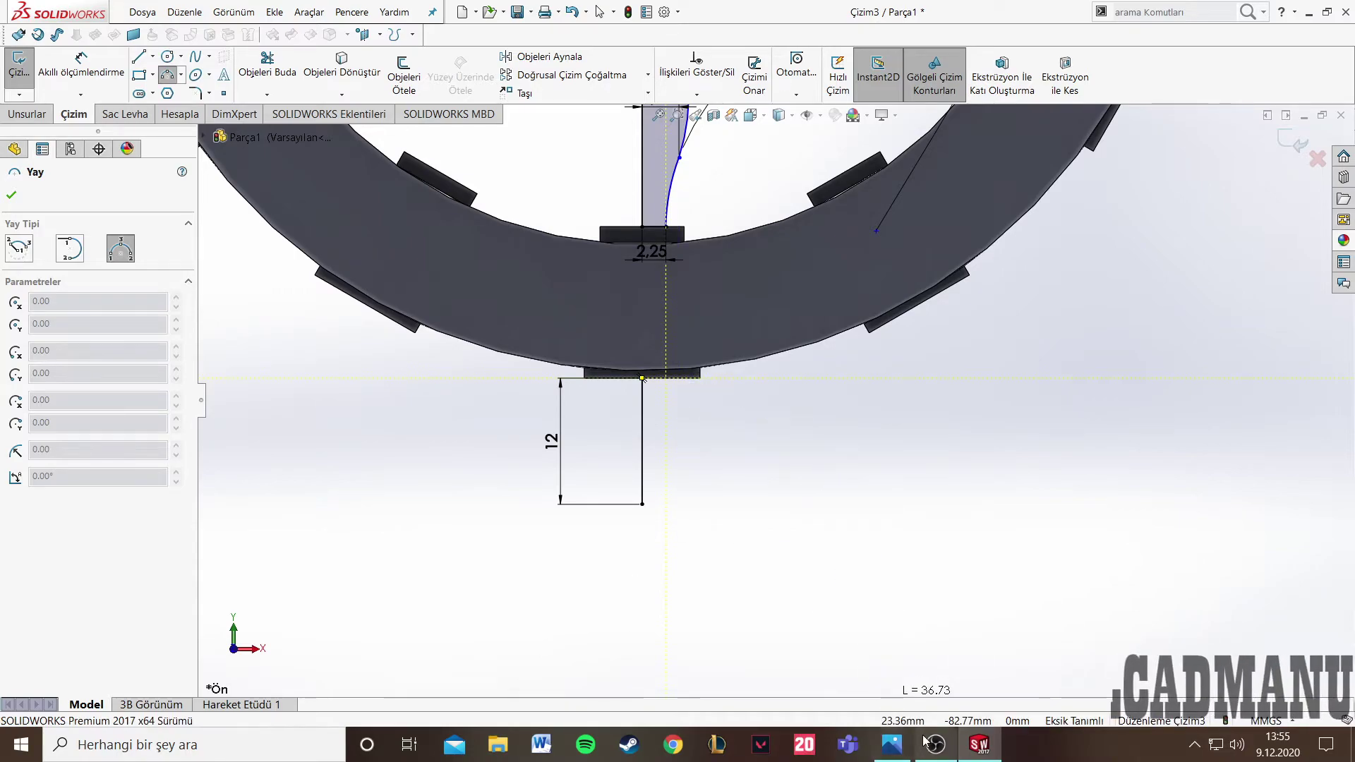
{"action": "left_click", "coordinate": [892, 745]}
{"action": "left_click", "coordinate": [892, 742]}
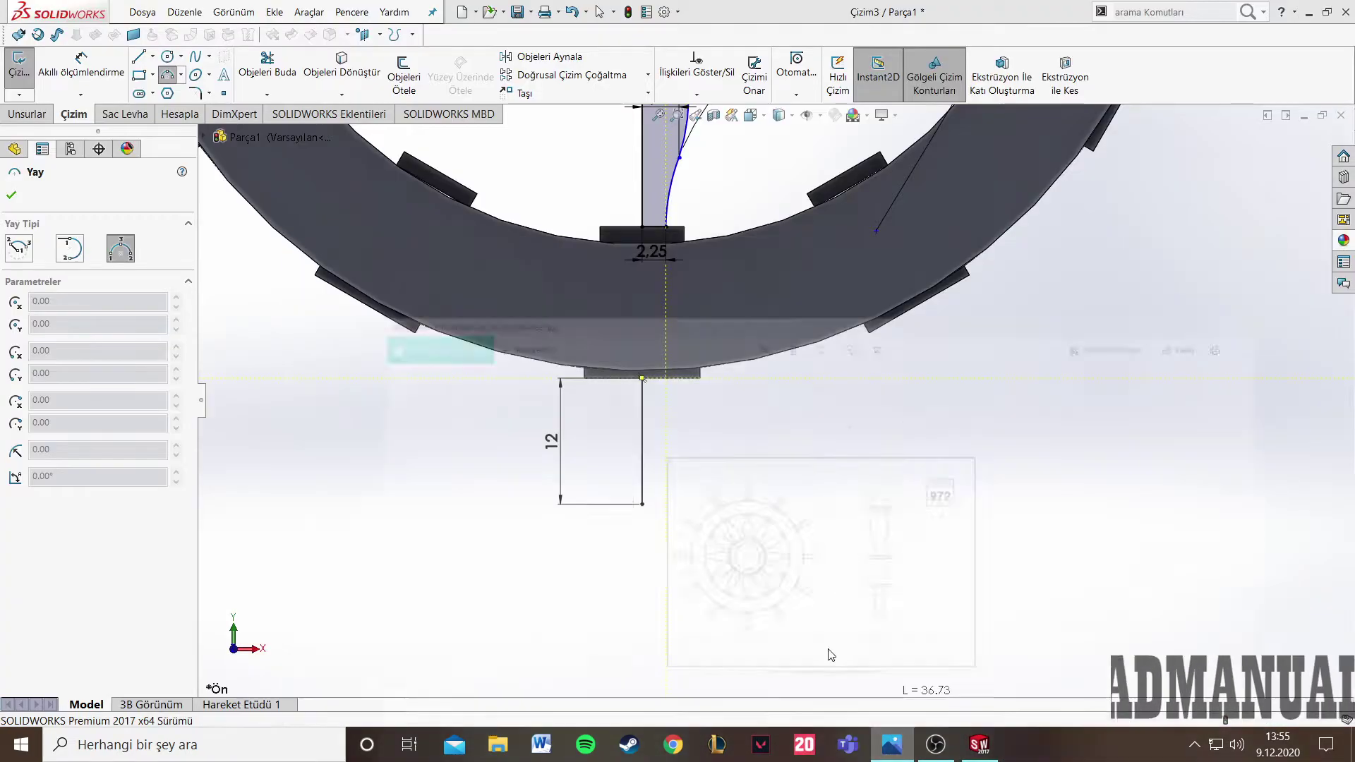
{"action": "left_click", "coordinate": [679, 457]}
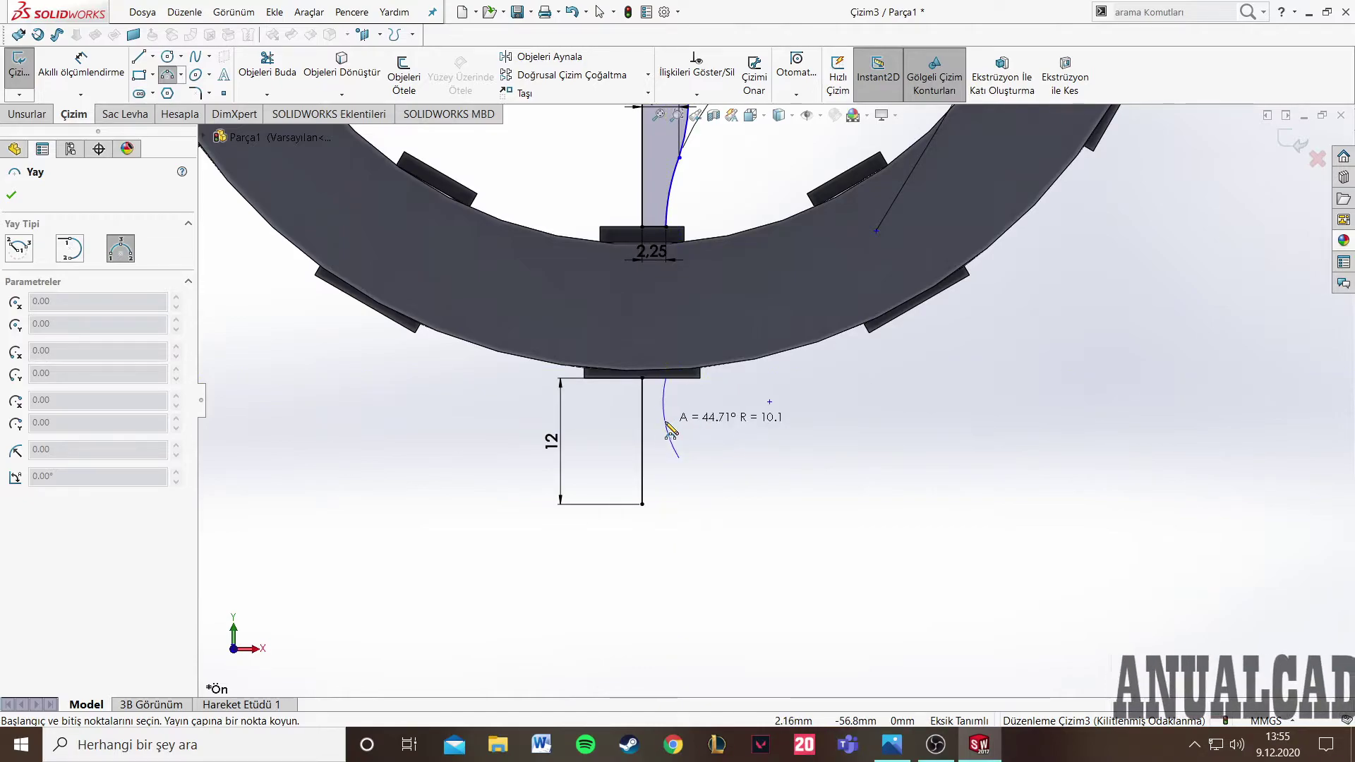
{"action": "left_click", "coordinate": [666, 421]}
- Add a small rounded-tip arc ending at the line's bottom, then check the reference drawing
{"action": "left_click", "coordinate": [679, 457]}
{"action": "left_click", "coordinate": [642, 504]}
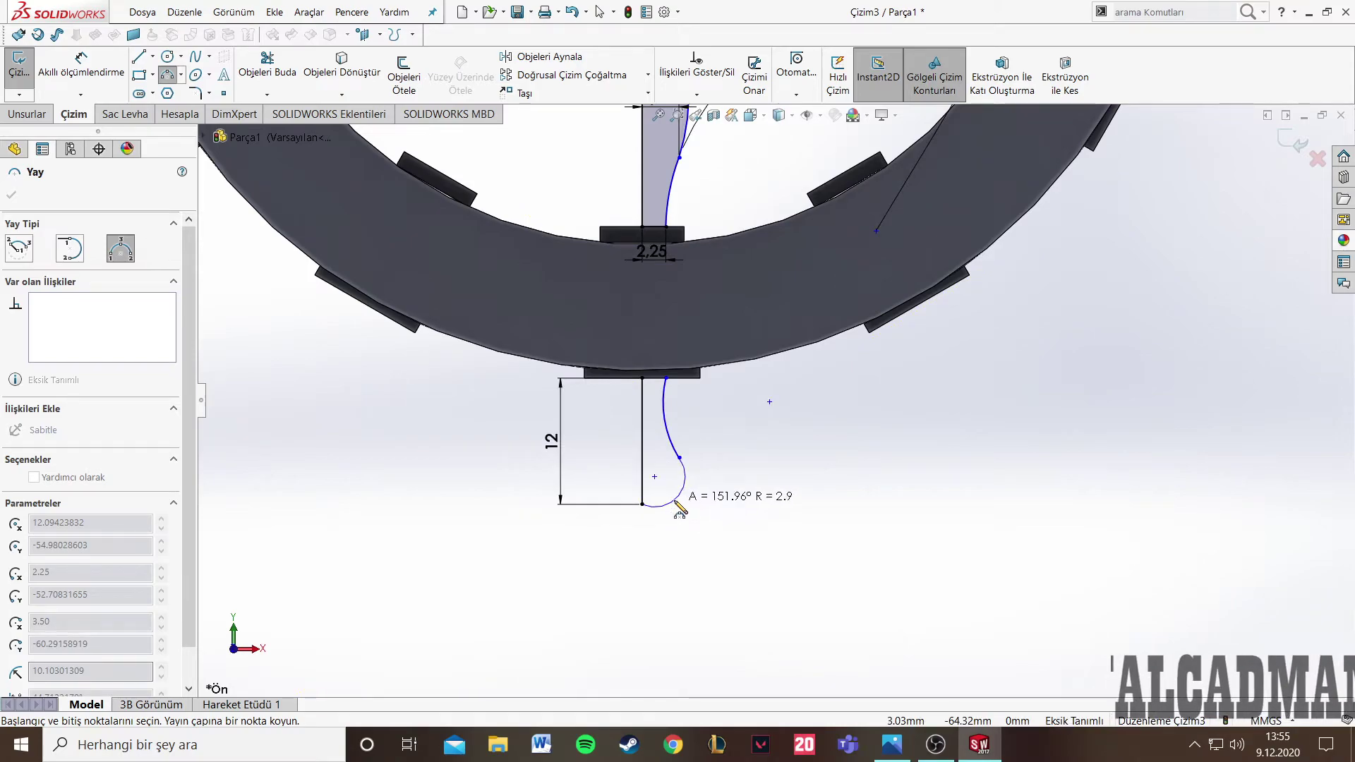
{"action": "left_click", "coordinate": [679, 496]}
{"action": "left_click", "coordinate": [80, 65]}
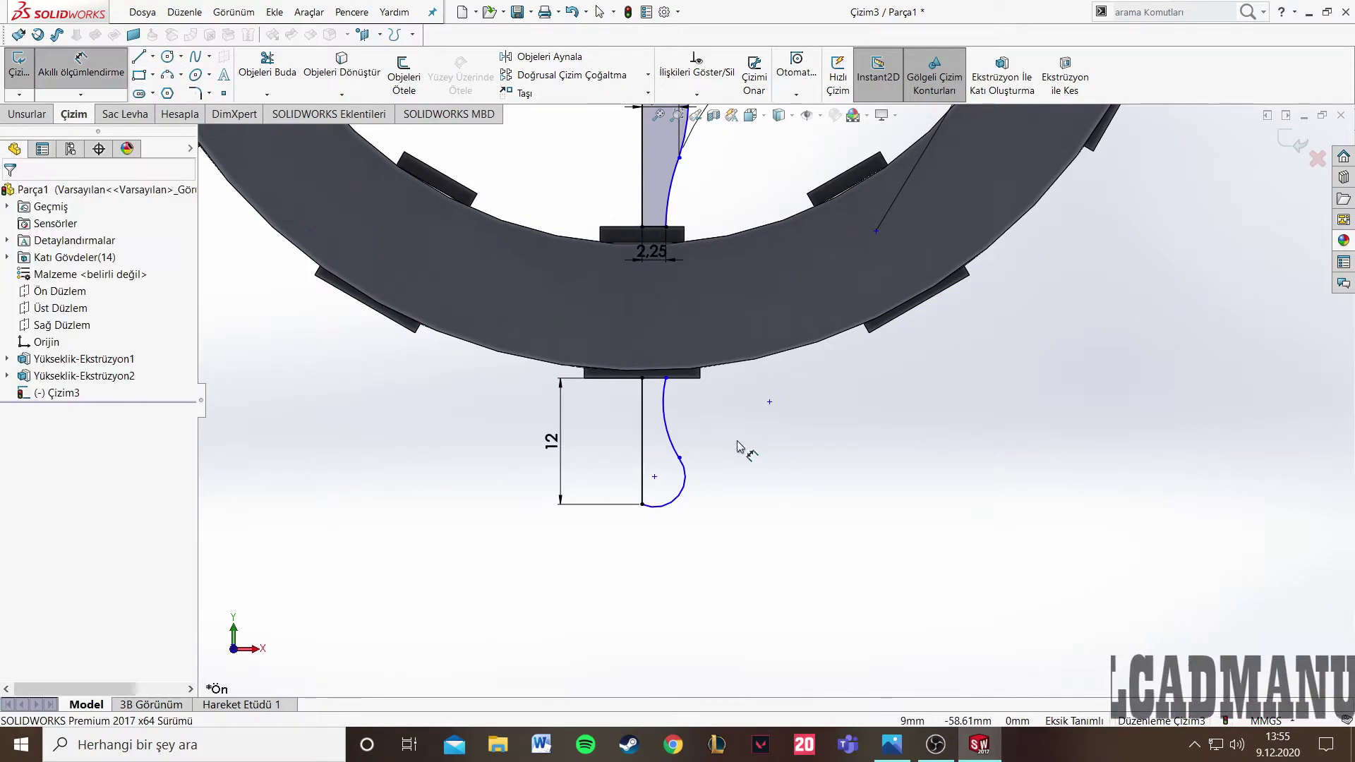
{"action": "left_click", "coordinate": [909, 755]}
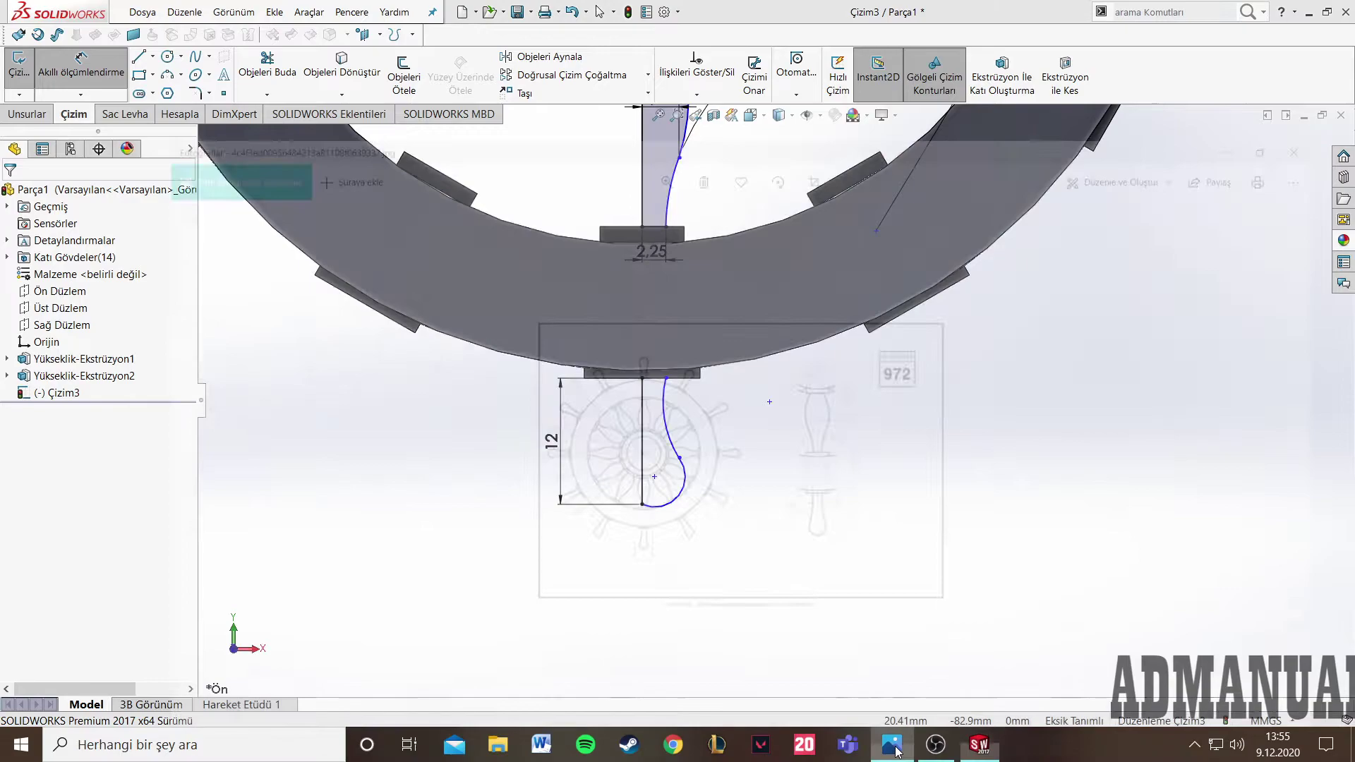
{"action": "left_click", "coordinate": [601, 99]}
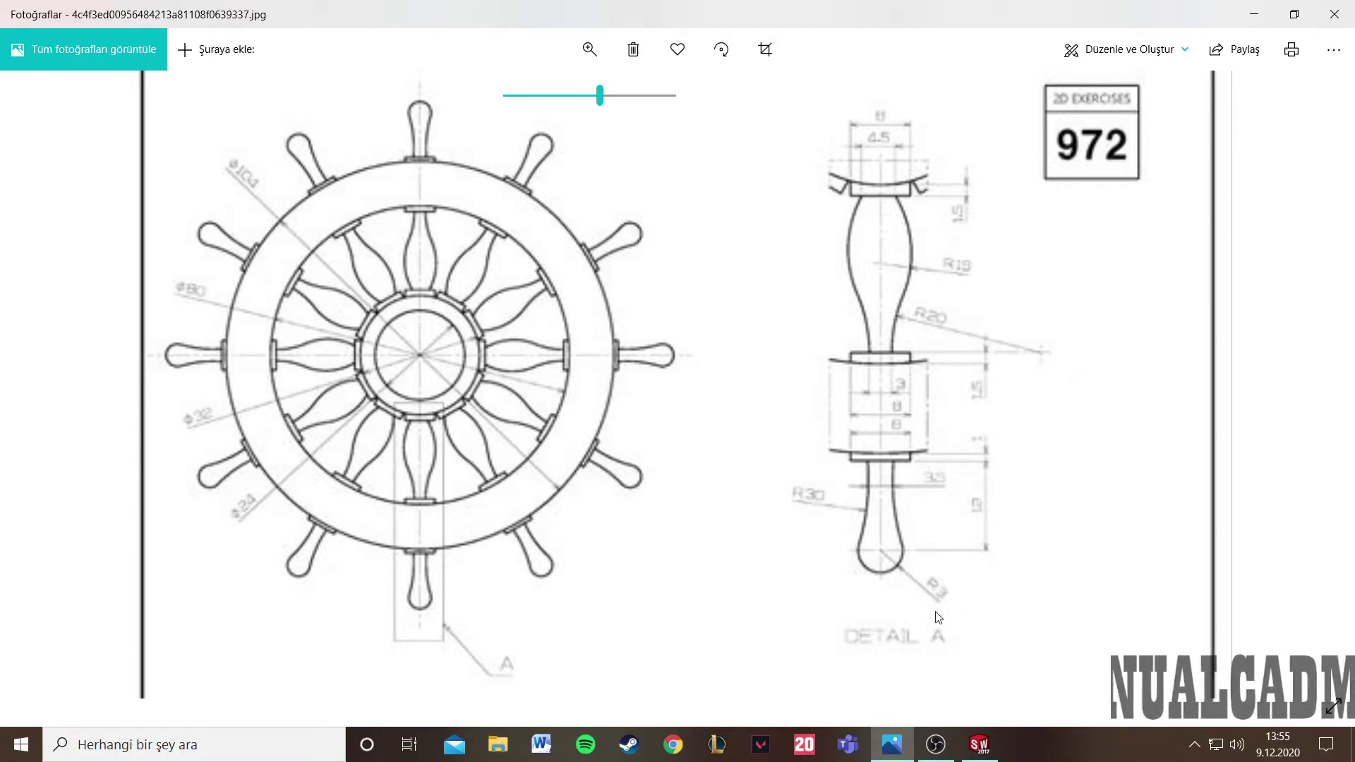
{"action": "left_click", "coordinate": [893, 747]}
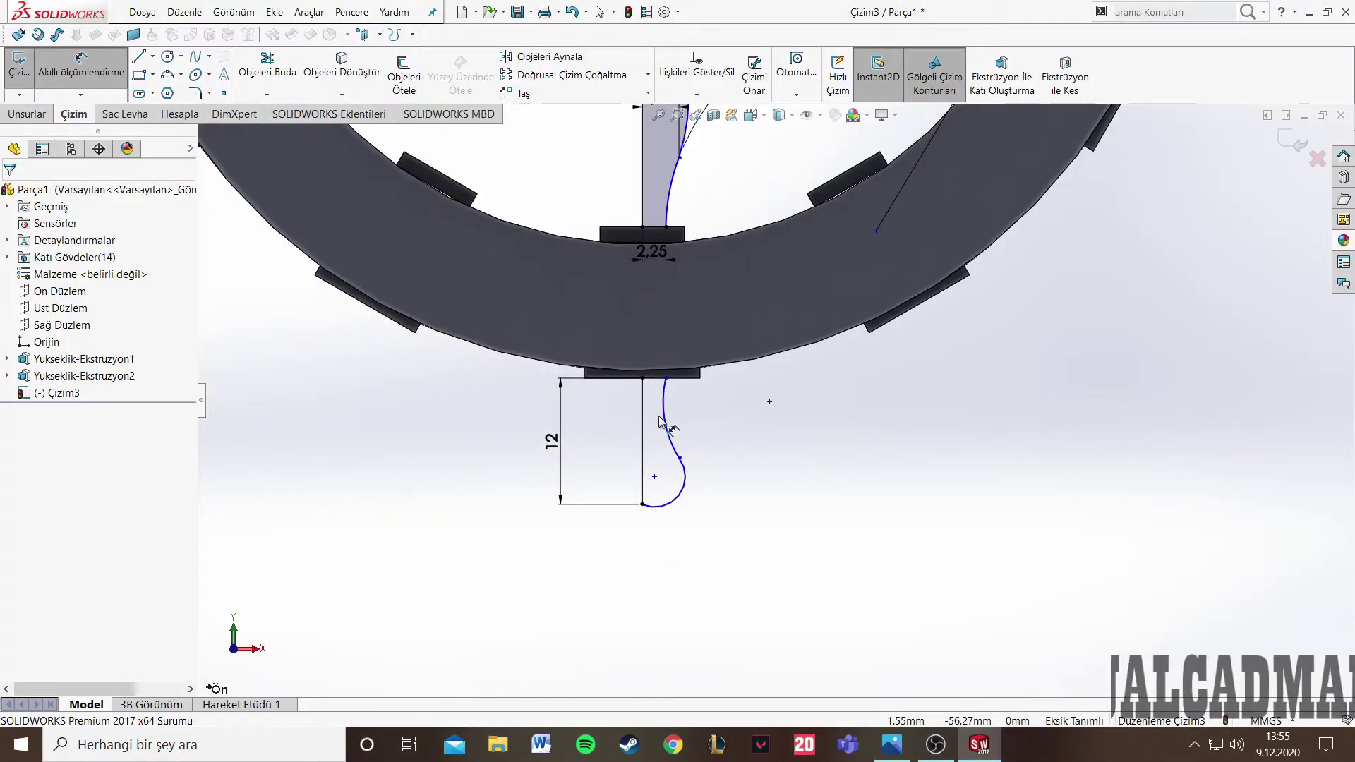
- Dimension the long handle curve to R30 and the rounded tip to R3
{"action": "left_click", "coordinate": [729, 412]}
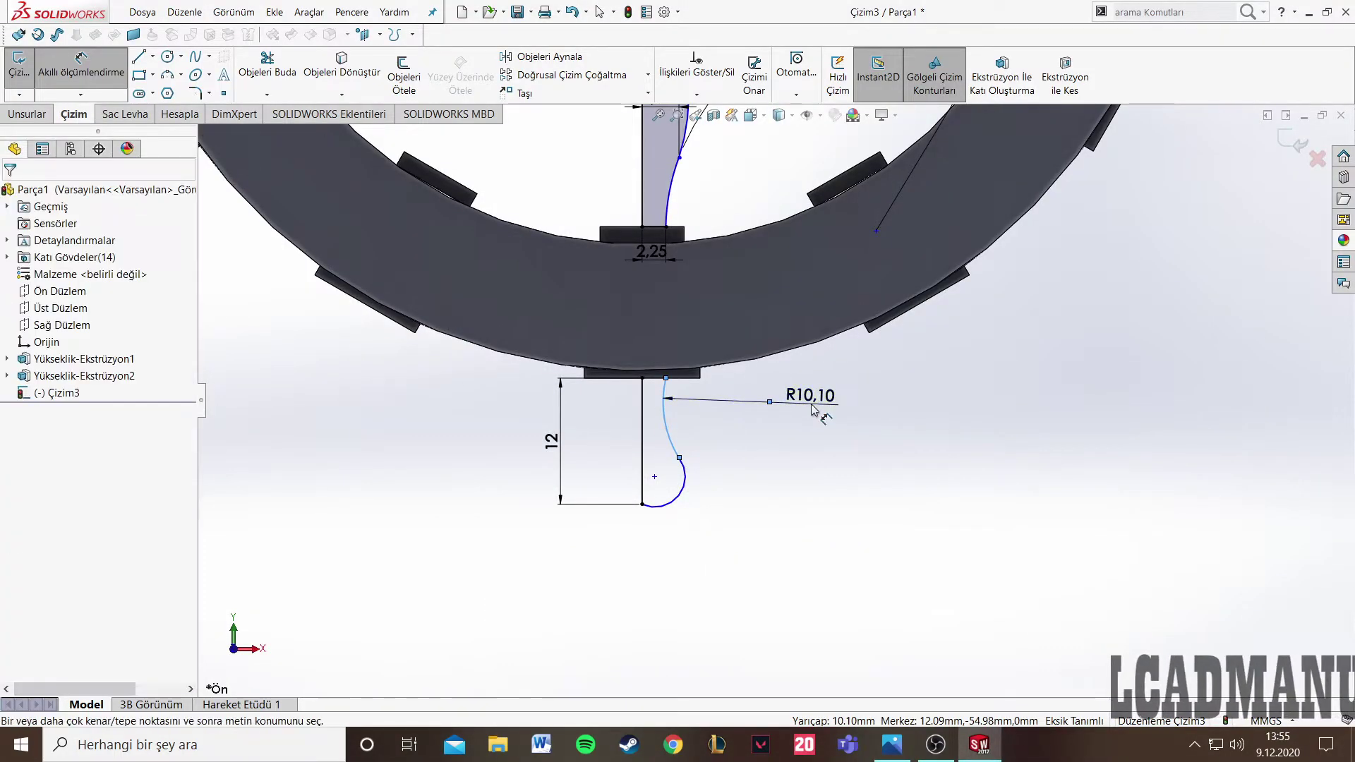
{"action": "left_click", "coordinate": [814, 411]}
{"action": "key", "text": "Return"}
{"action": "type", "text": "30"}
{"action": "key", "text": "Return"}
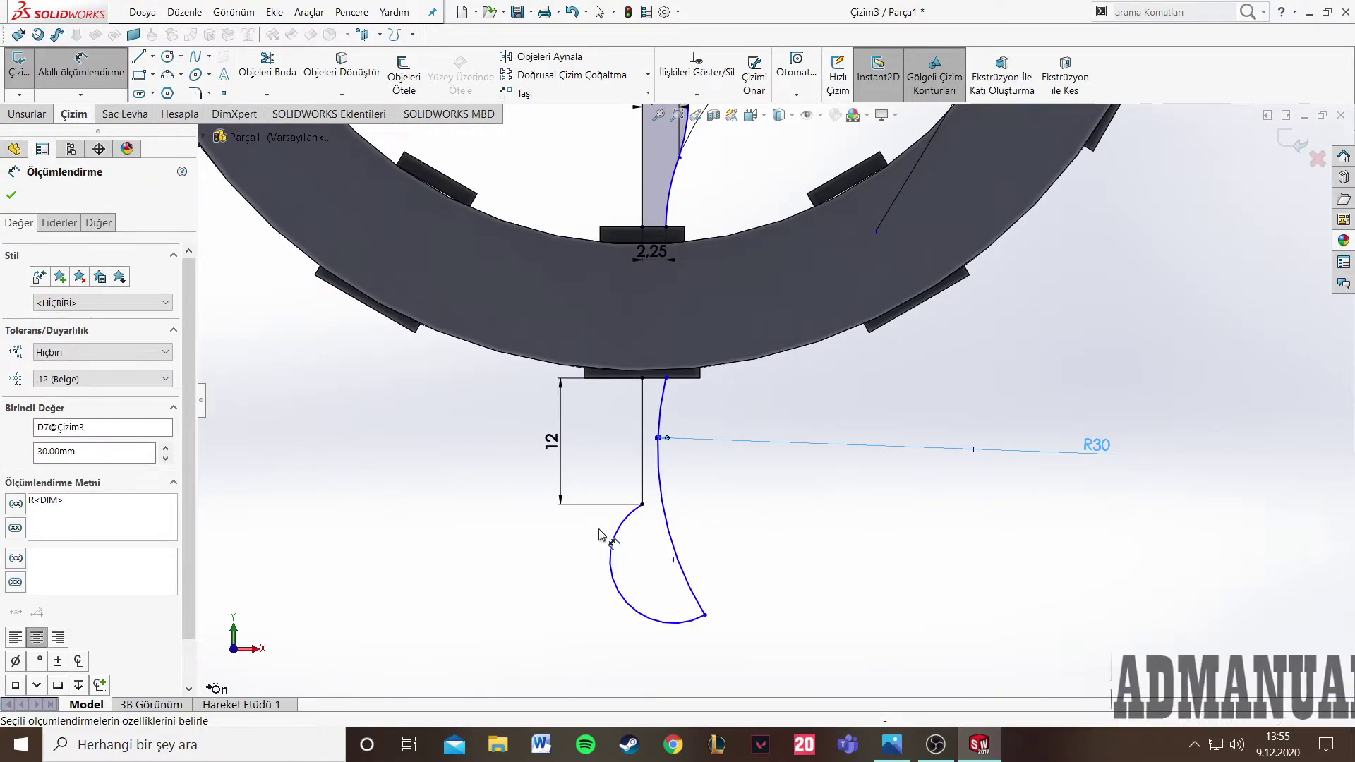
{"action": "left_click", "coordinate": [621, 523]}
{"action": "left_click", "coordinate": [553, 554]}
{"action": "type", "text": "3"}
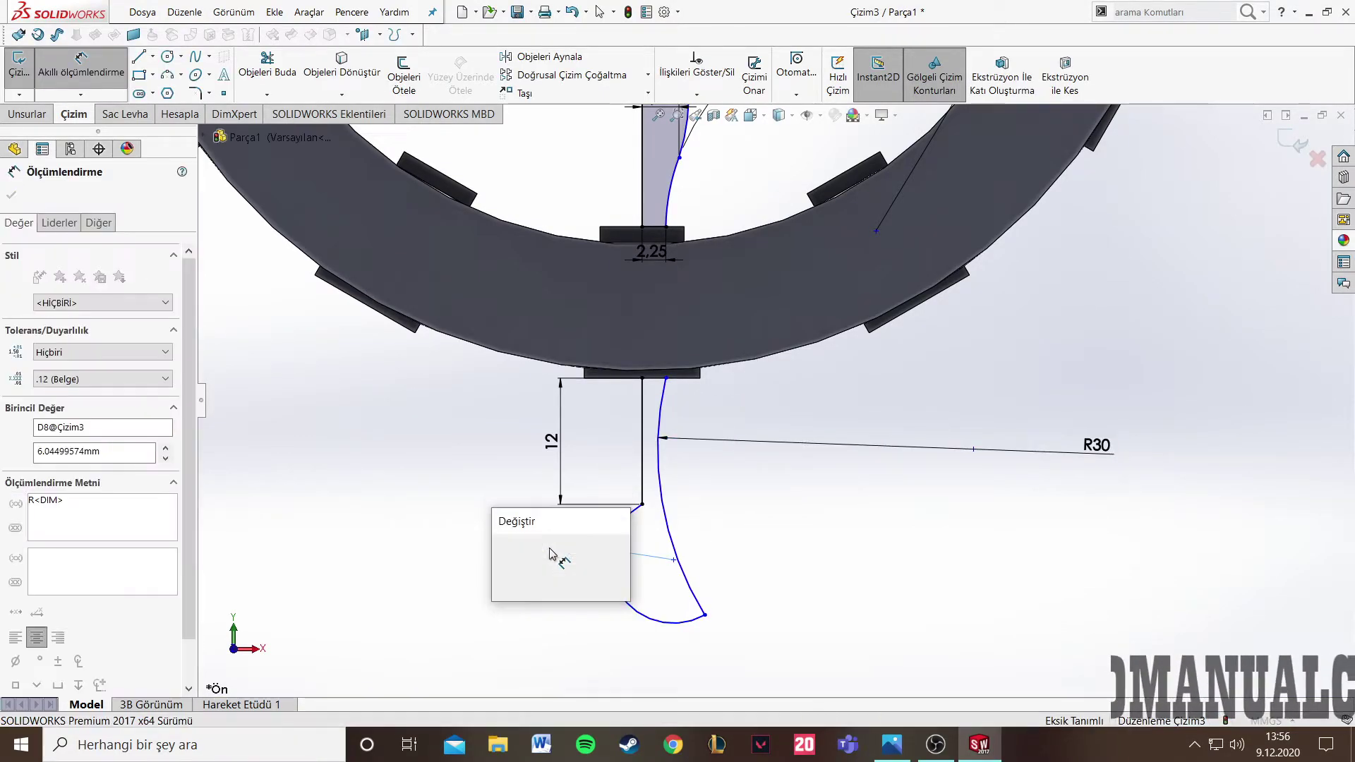
{"action": "key", "text": "Return"}
{"action": "left_click", "coordinate": [12, 195]}
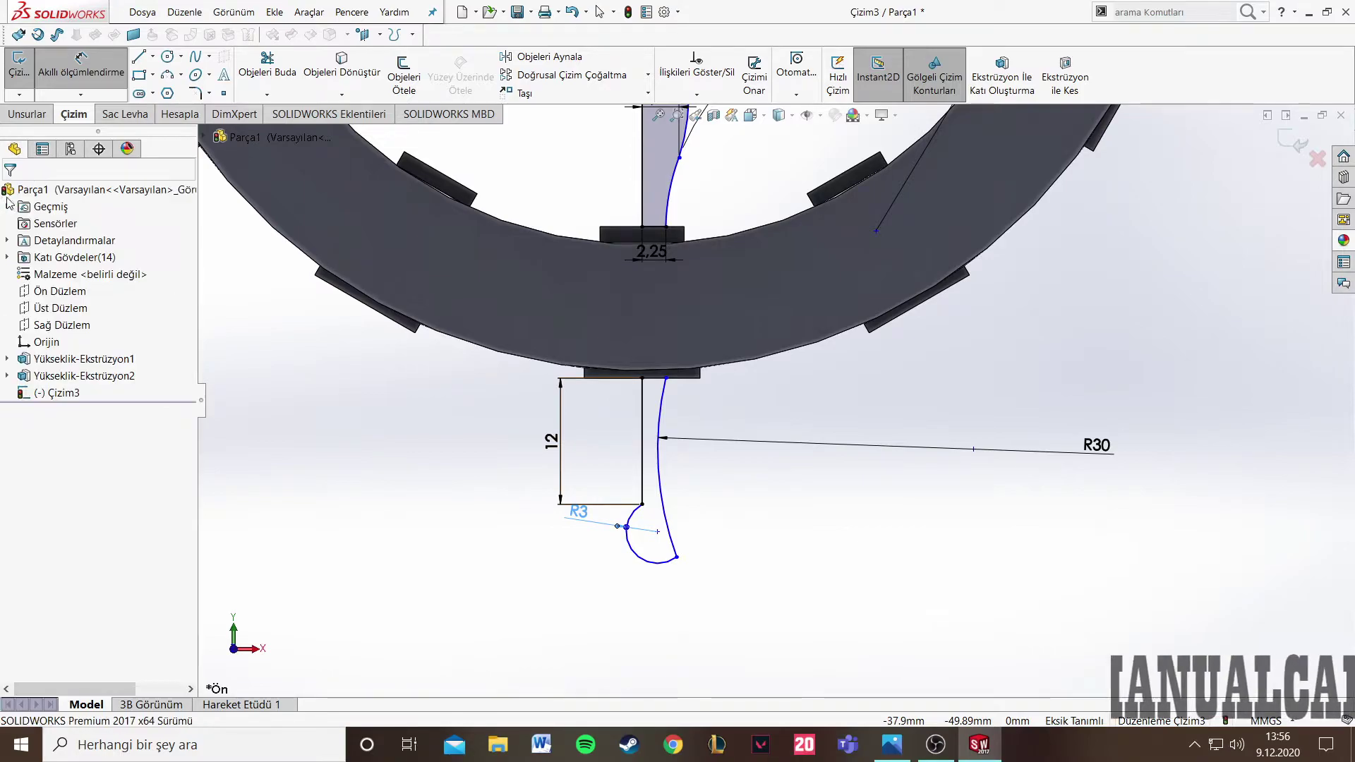
- Drag the curve's and tip arc's end points to tidy the handle outline
{"action": "left_click_drag", "start_coordinate": [677, 557], "coordinate": [665, 442]}
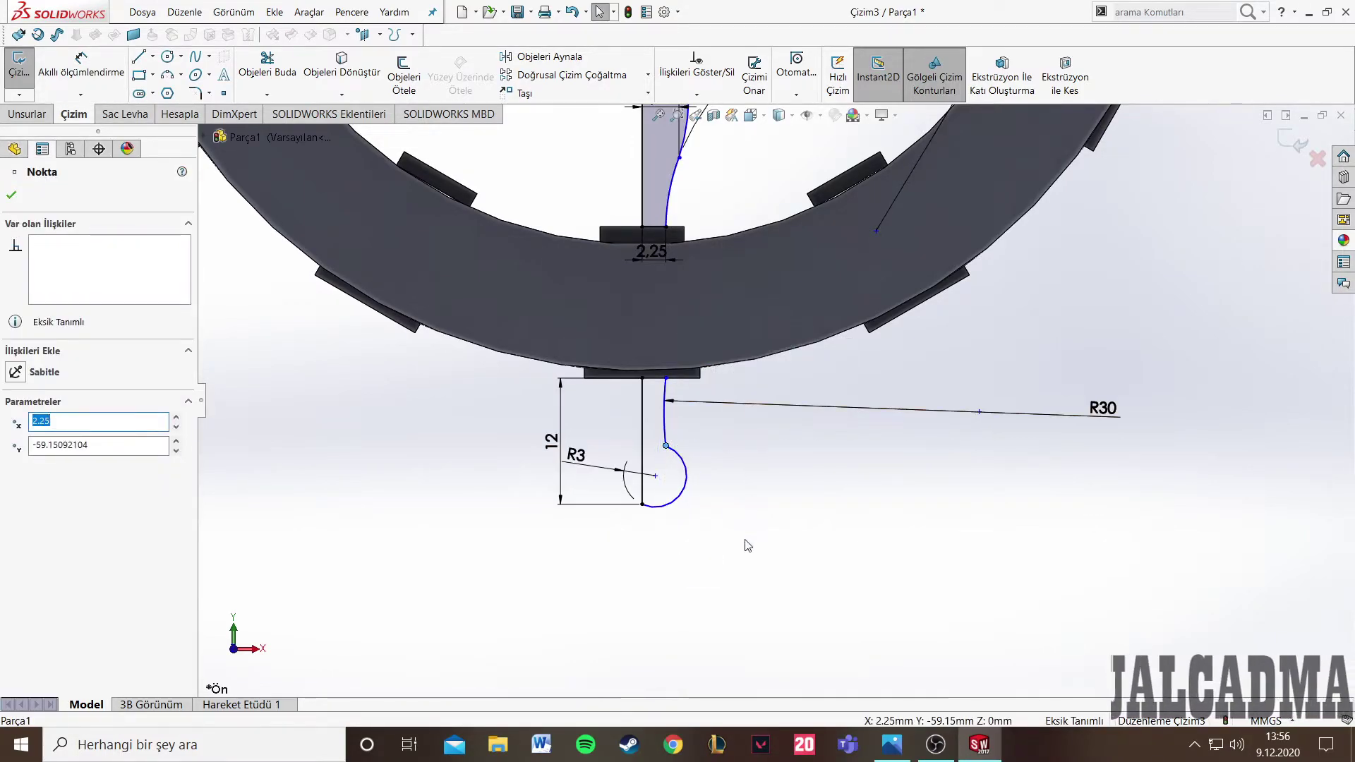
{"action": "left_click", "coordinate": [657, 427]}
{"action": "scroll", "coordinate": [663, 439], "scroll_direction": "down", "scroll_amount": 3}
{"action": "left_click_drag", "start_coordinate": [658, 445], "coordinate": [654, 444]}
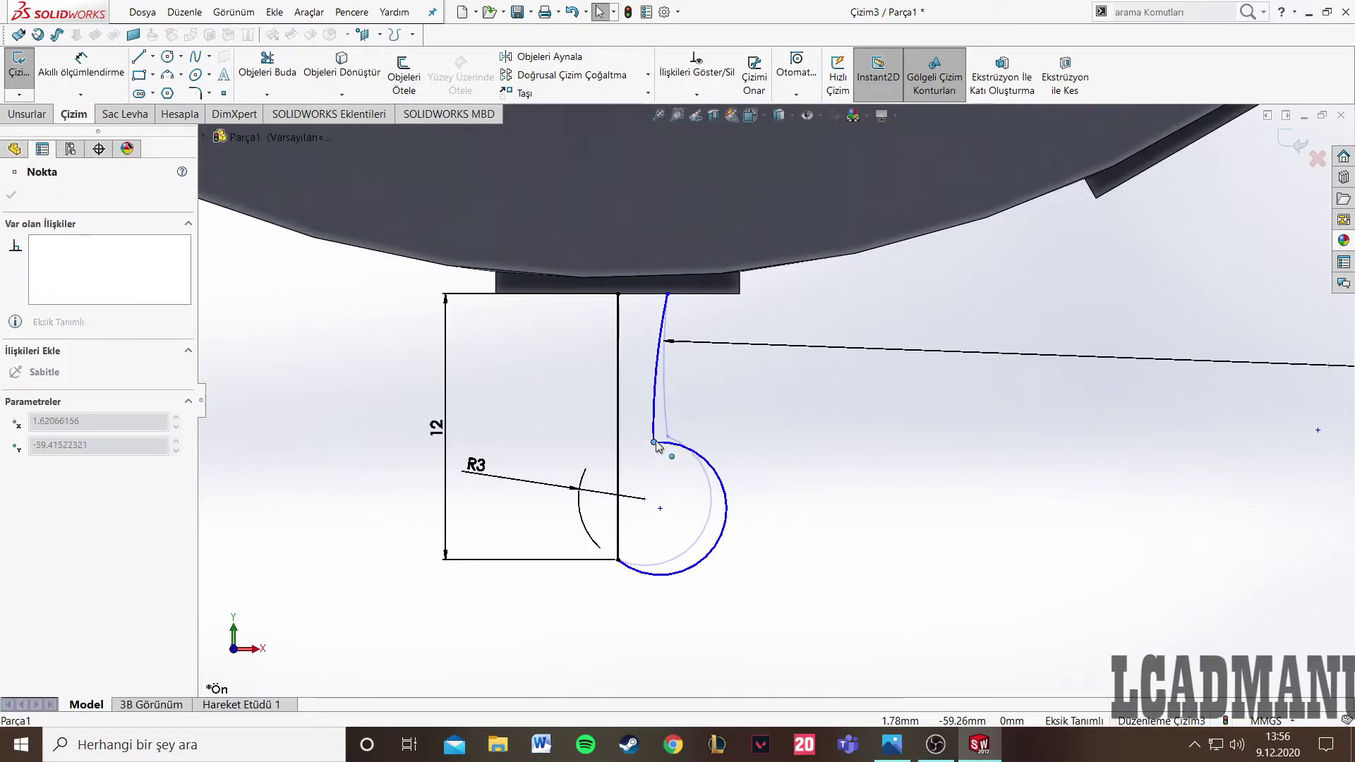
{"action": "left_click_drag", "start_coordinate": [698, 516], "coordinate": [676, 503]}
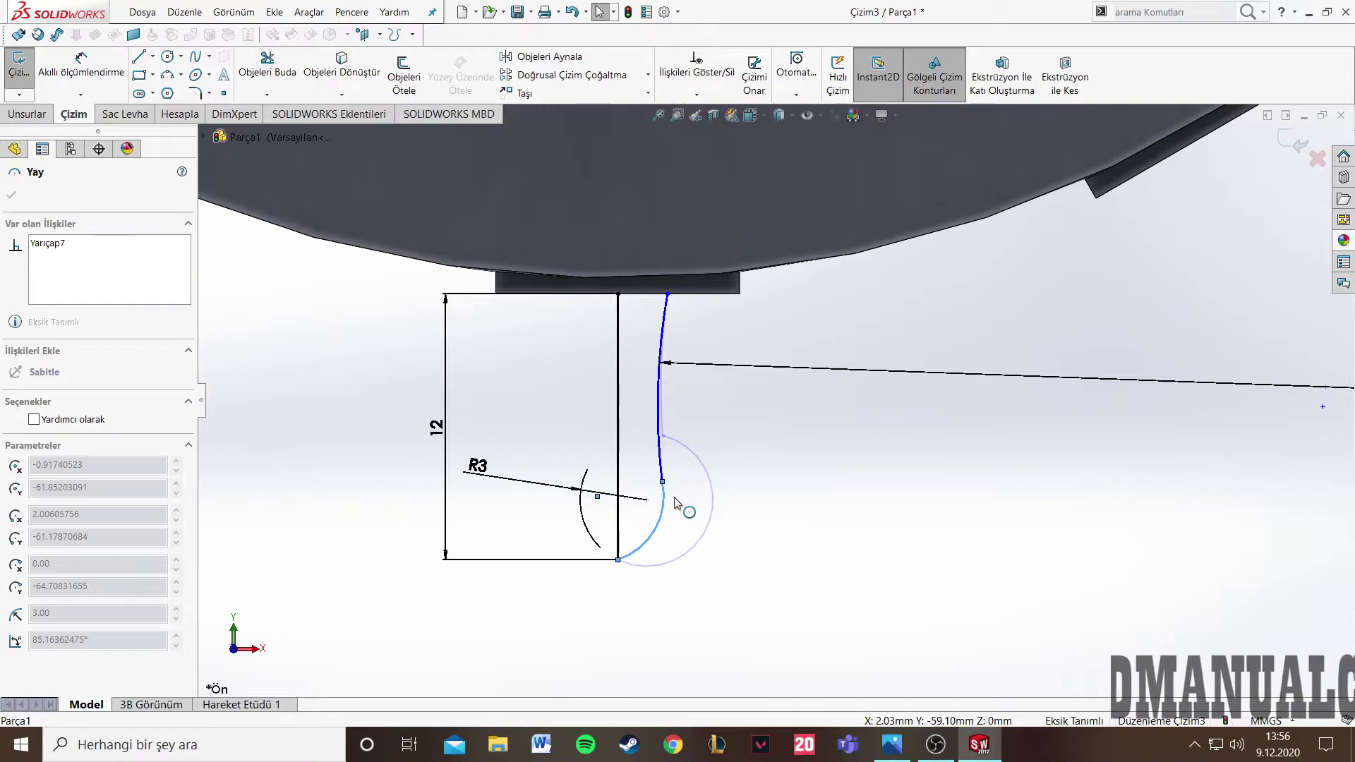
{"action": "left_click_drag", "start_coordinate": [676, 503], "coordinate": [670, 471]}
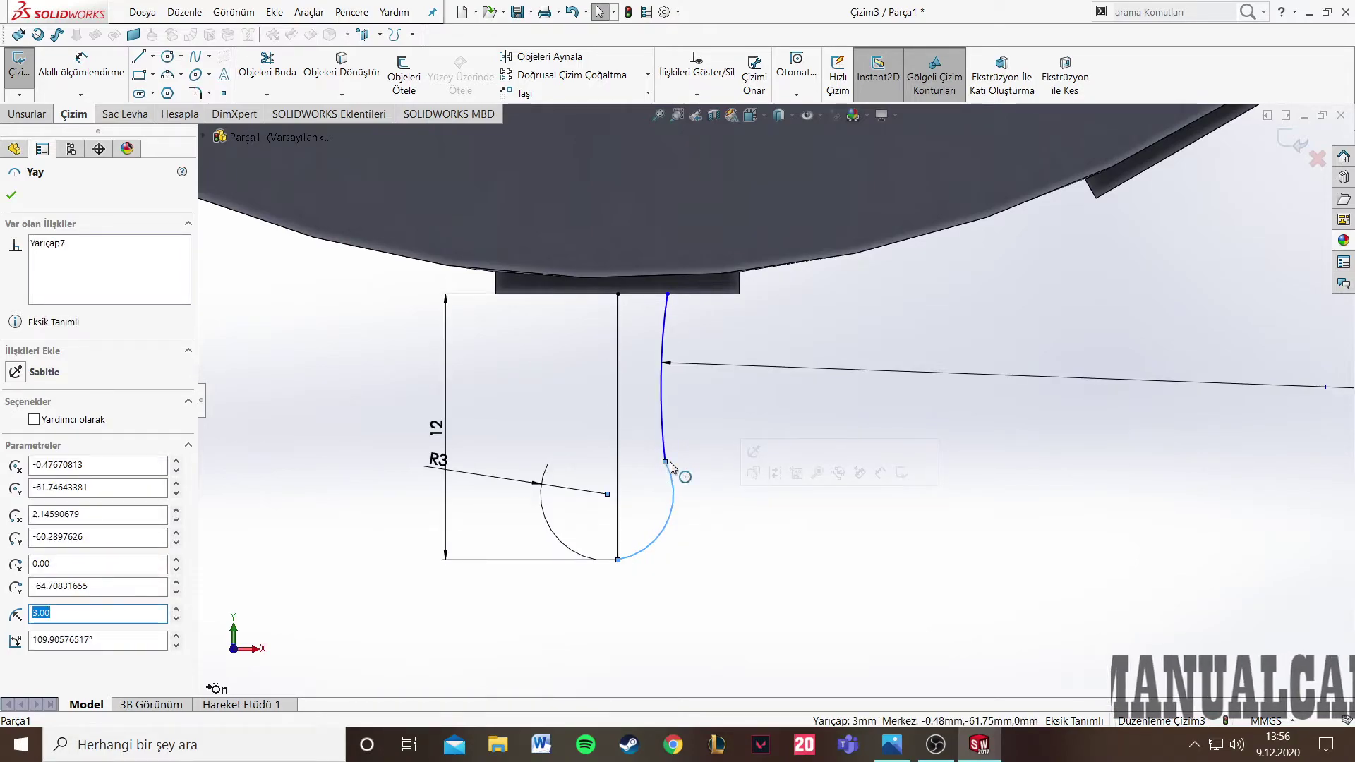
{"action": "left_click", "coordinate": [665, 463]}
{"action": "key", "text": "Escape"}
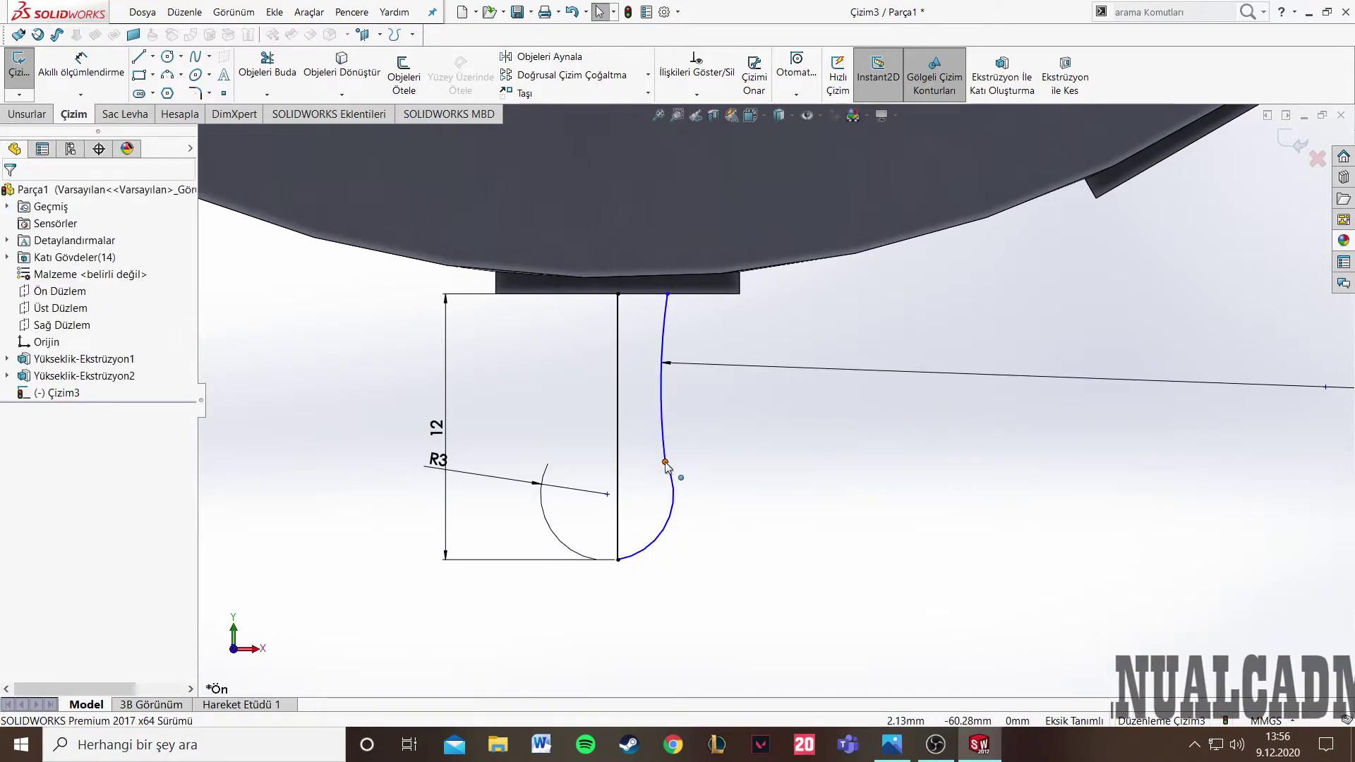
- Reposition the curve-to-tip junction toward the vertical line, then reopen the reference drawing
{"action": "left_click_drag", "start_coordinate": [665, 463], "coordinate": [661, 437]}
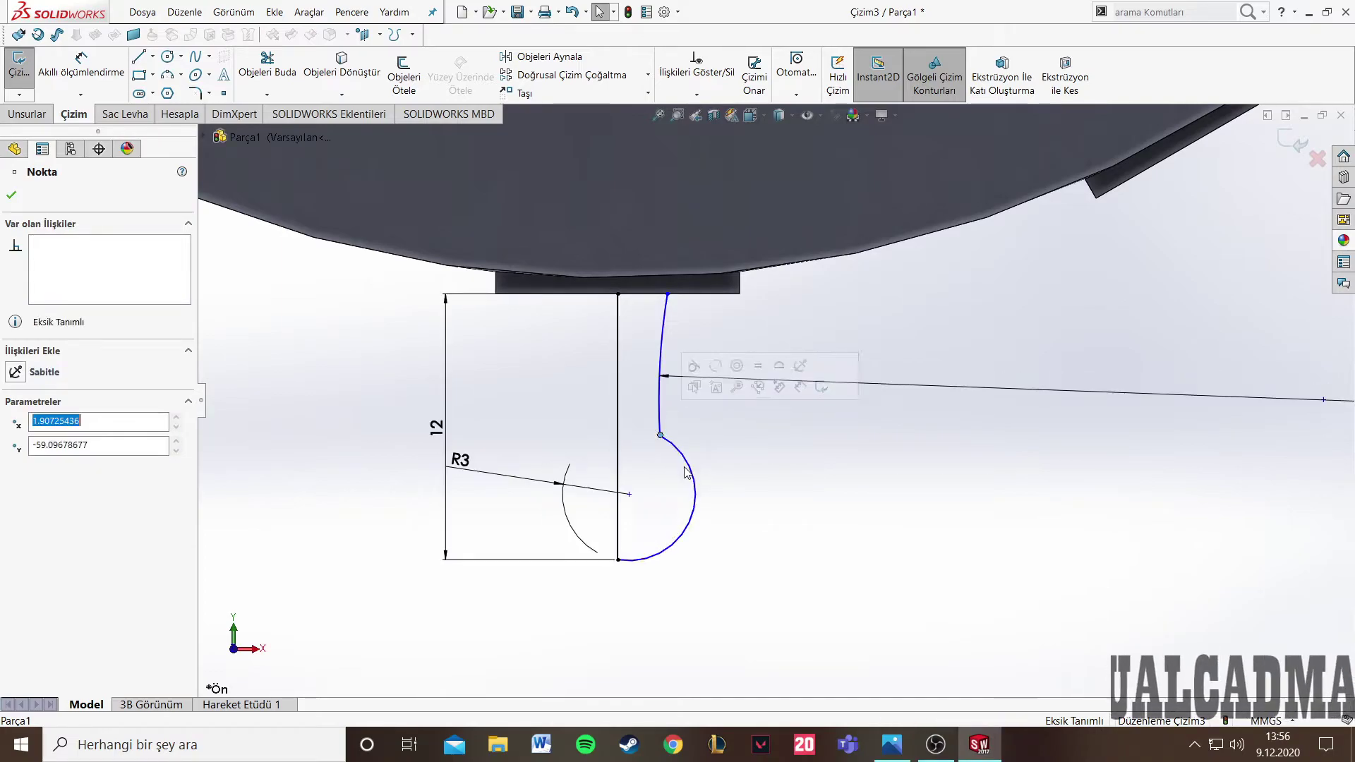
{"action": "key", "text": "Escape"}
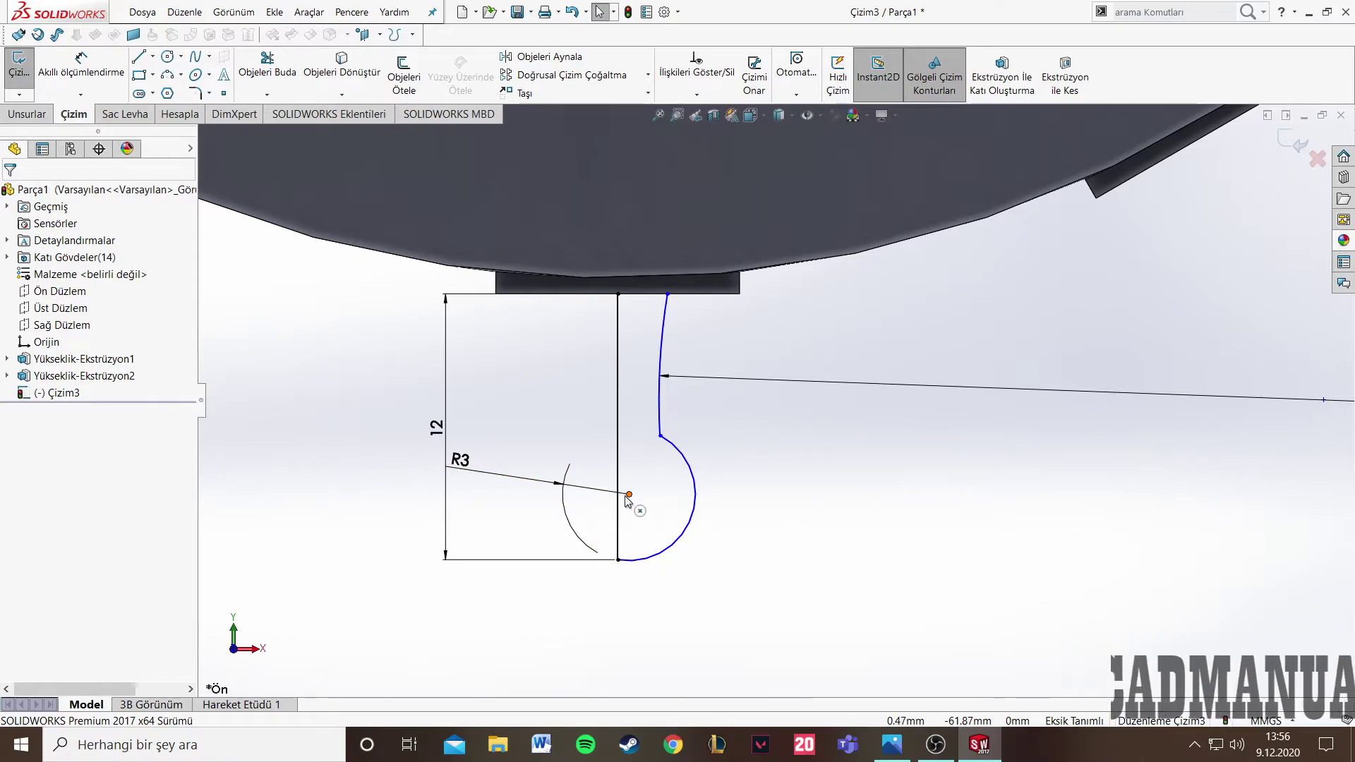
{"action": "left_click_drag", "start_coordinate": [628, 496], "coordinate": [609, 493]}
{"action": "left_click_drag", "start_coordinate": [595, 443], "coordinate": [625, 520]}
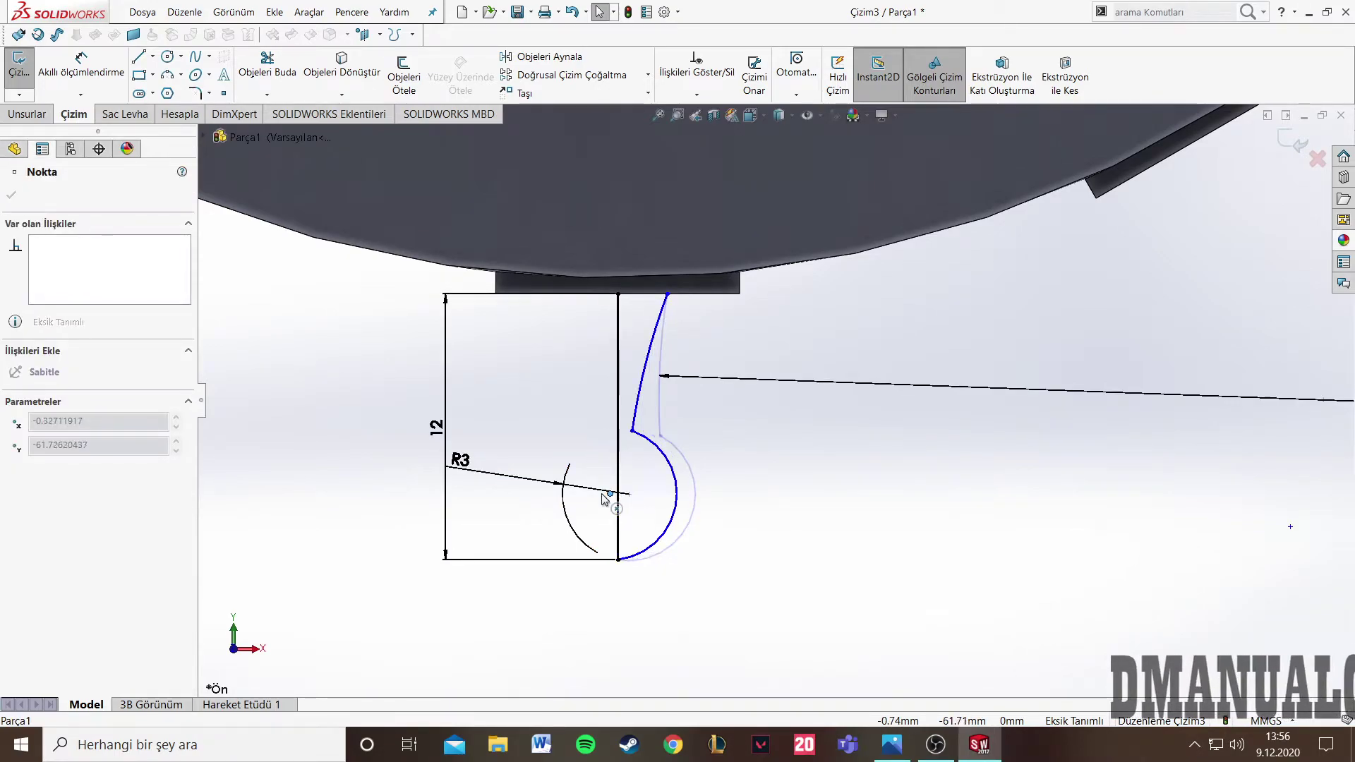
{"action": "left_click_drag", "start_coordinate": [625, 520], "coordinate": [634, 536]}
{"action": "left_click", "coordinate": [735, 566]}
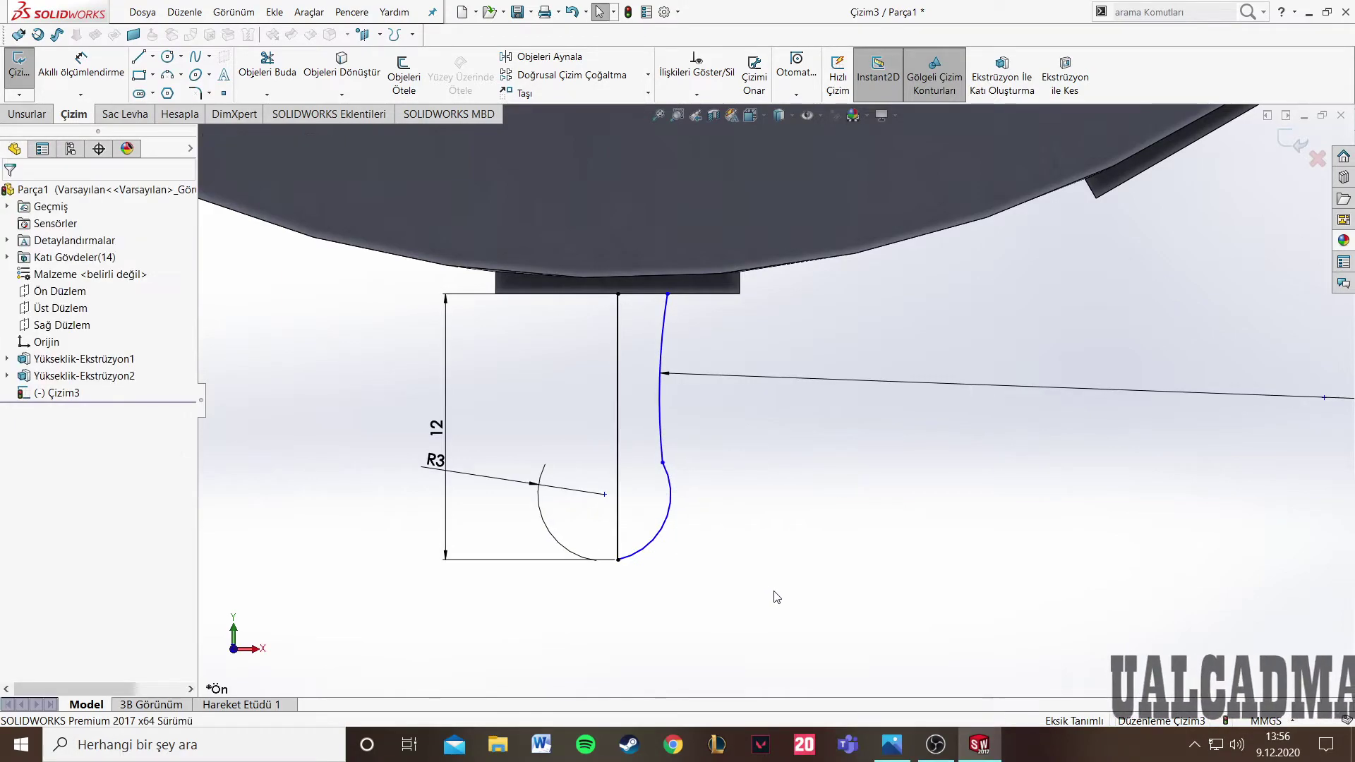
{"action": "left_click", "coordinate": [884, 740]}
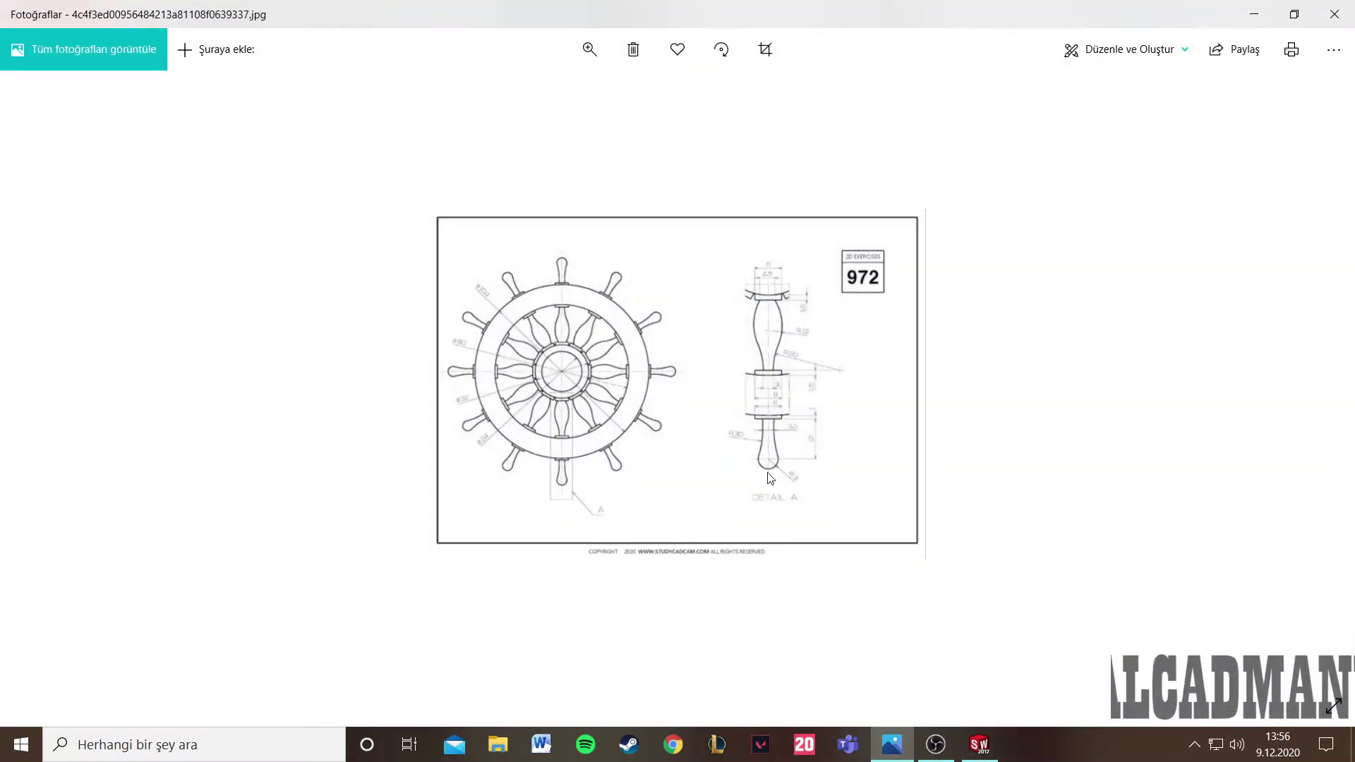
- Zoom the reference drawing to about 71 on the handle detail, then return to SOLIDWORKS
{"action": "left_click", "coordinate": [590, 50]}
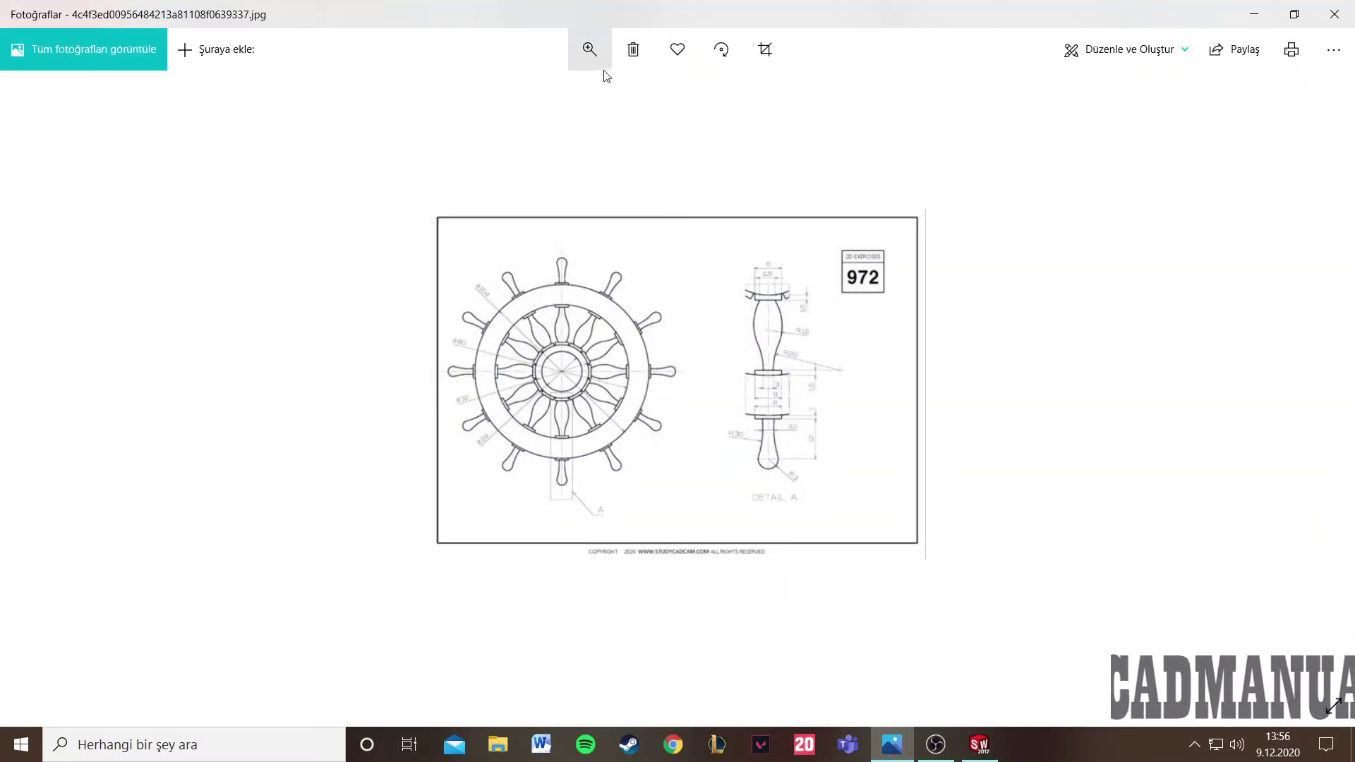
{"action": "left_click", "coordinate": [590, 49]}
{"action": "left_click_drag", "start_coordinate": [568, 97], "coordinate": [625, 99]}
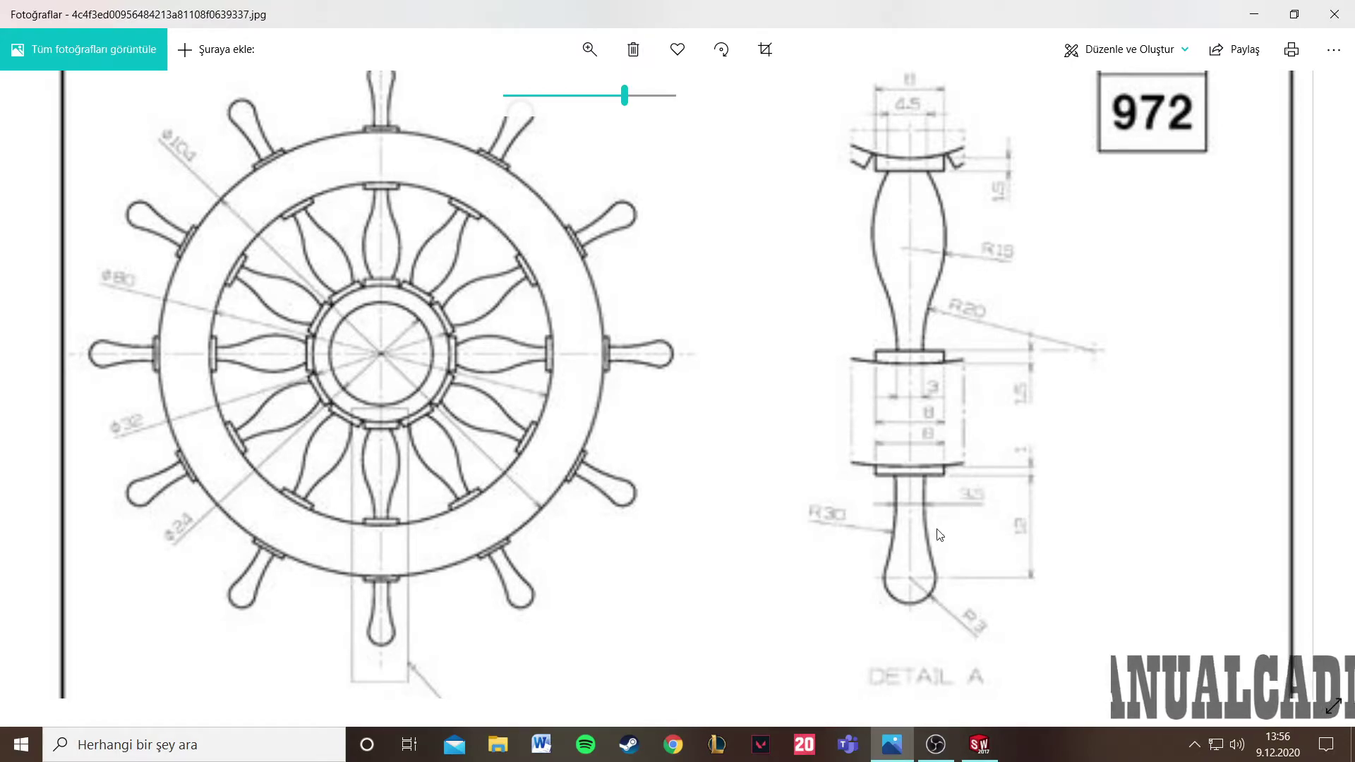
{"action": "left_click", "coordinate": [979, 745]}
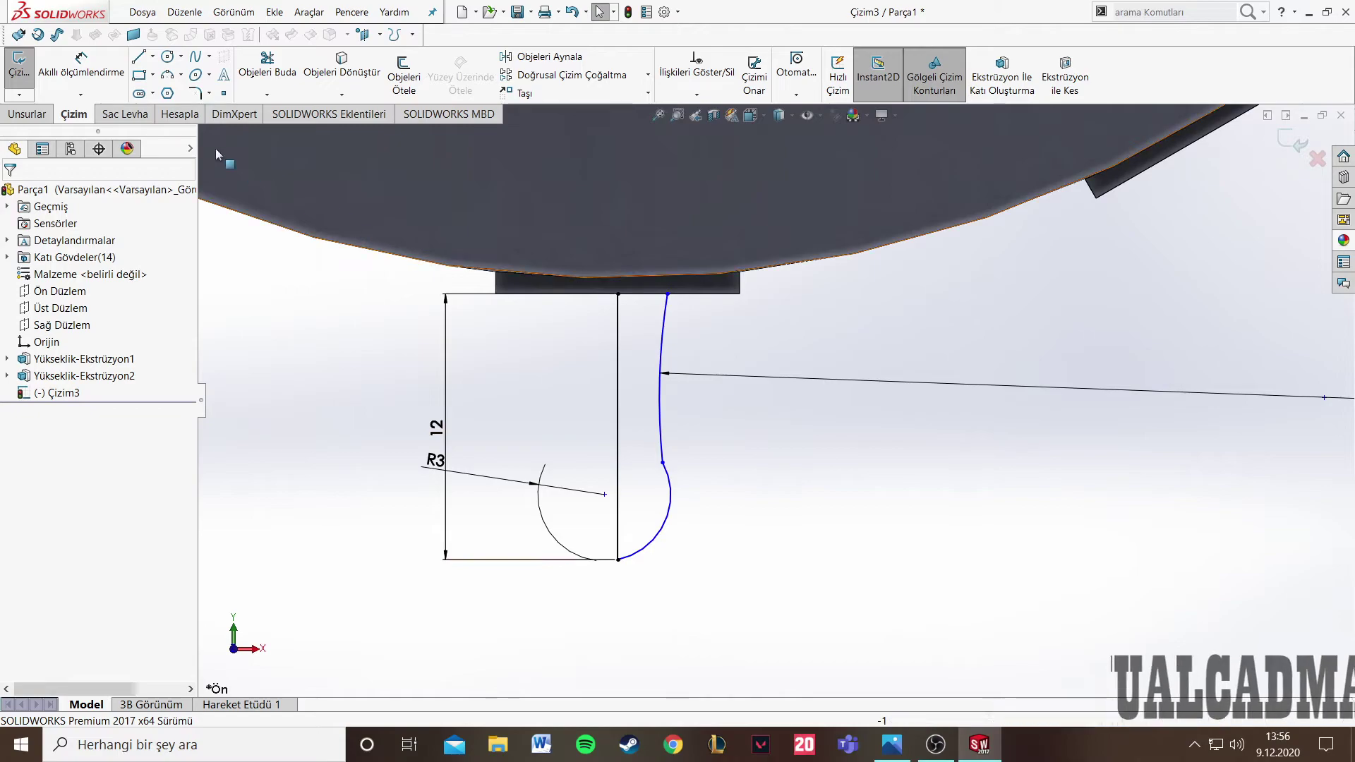
- Dimension the knob junction point 1.75 from the vertical line
{"action": "left_click", "coordinate": [90, 79]}
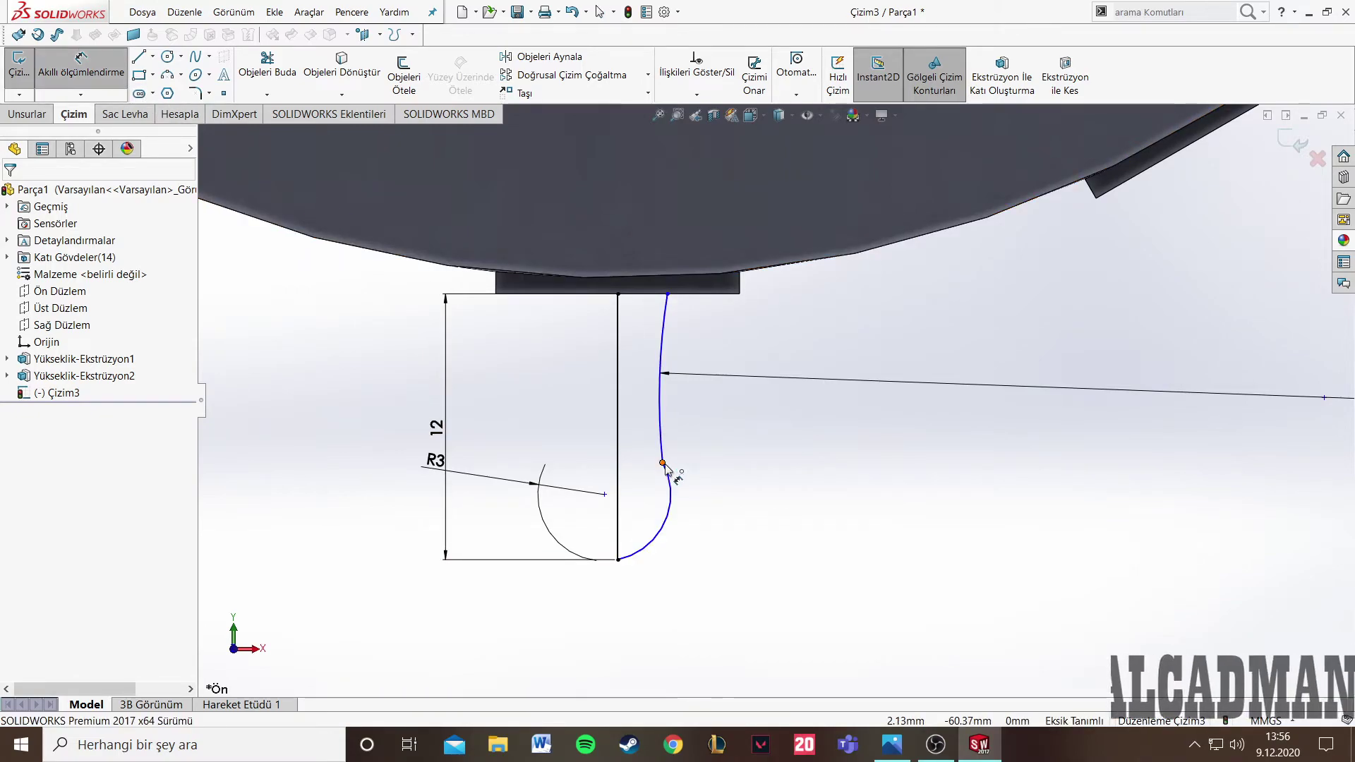
{"action": "left_click", "coordinate": [663, 463]}
{"action": "left_click", "coordinate": [616, 454]}
{"action": "left_click", "coordinate": [630, 404]}
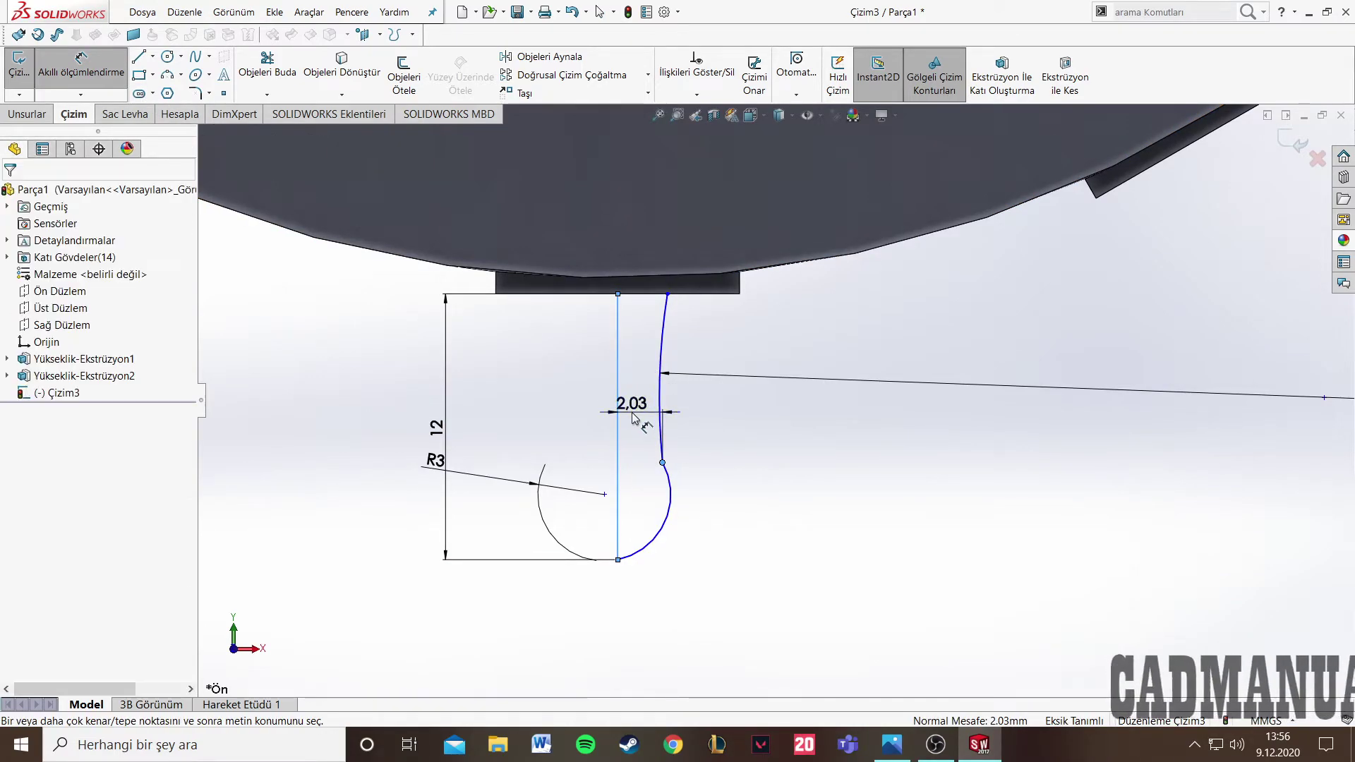
{"action": "type", "text": "3"}
{"action": "key", "text": "BackSpace"}
{"action": "type", "text": "1.75"}
{"action": "key", "text": "Return"}
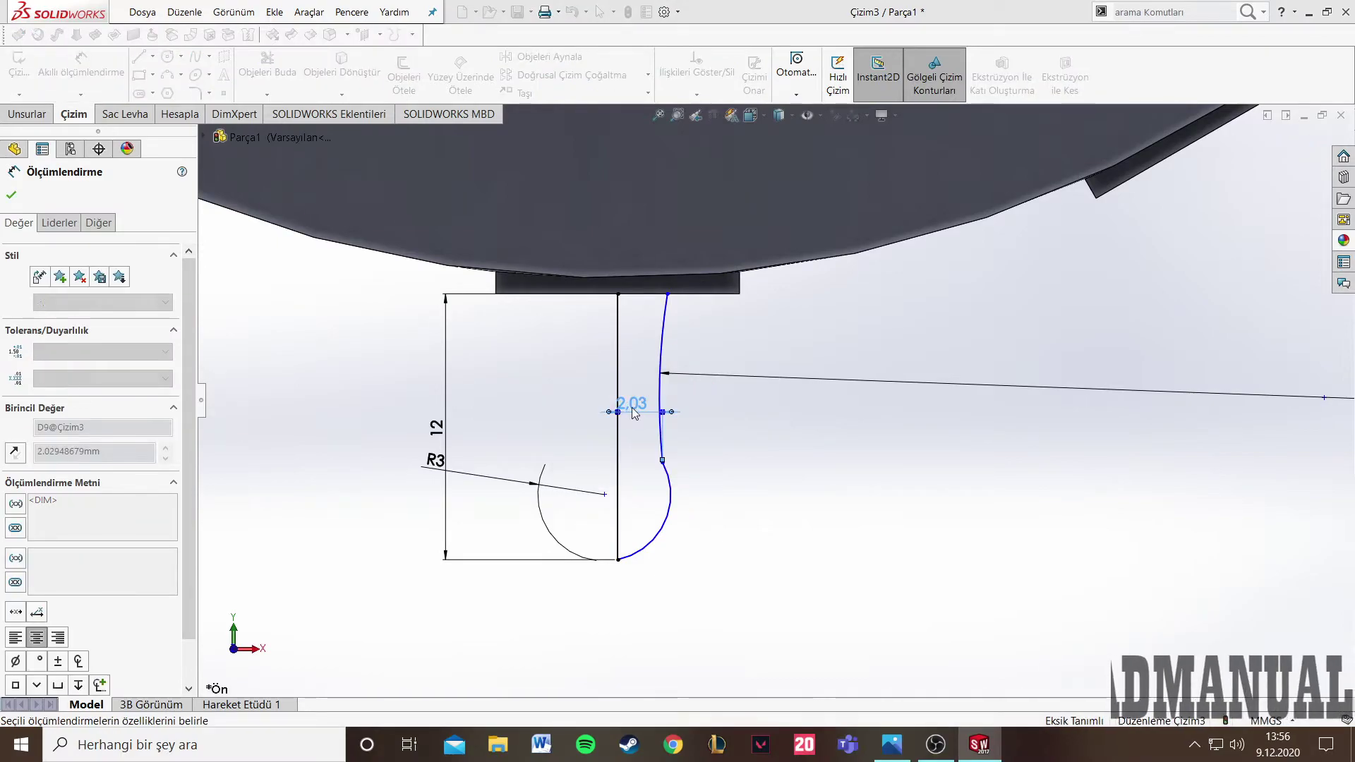
- Set the width between the profile's two top ends to 2.25
{"action": "left_click", "coordinate": [661, 295]}
{"action": "left_click", "coordinate": [618, 294]}
{"action": "left_click", "coordinate": [641, 239]}
{"action": "type", "text": "2.25"}
{"action": "key", "text": "Return"}
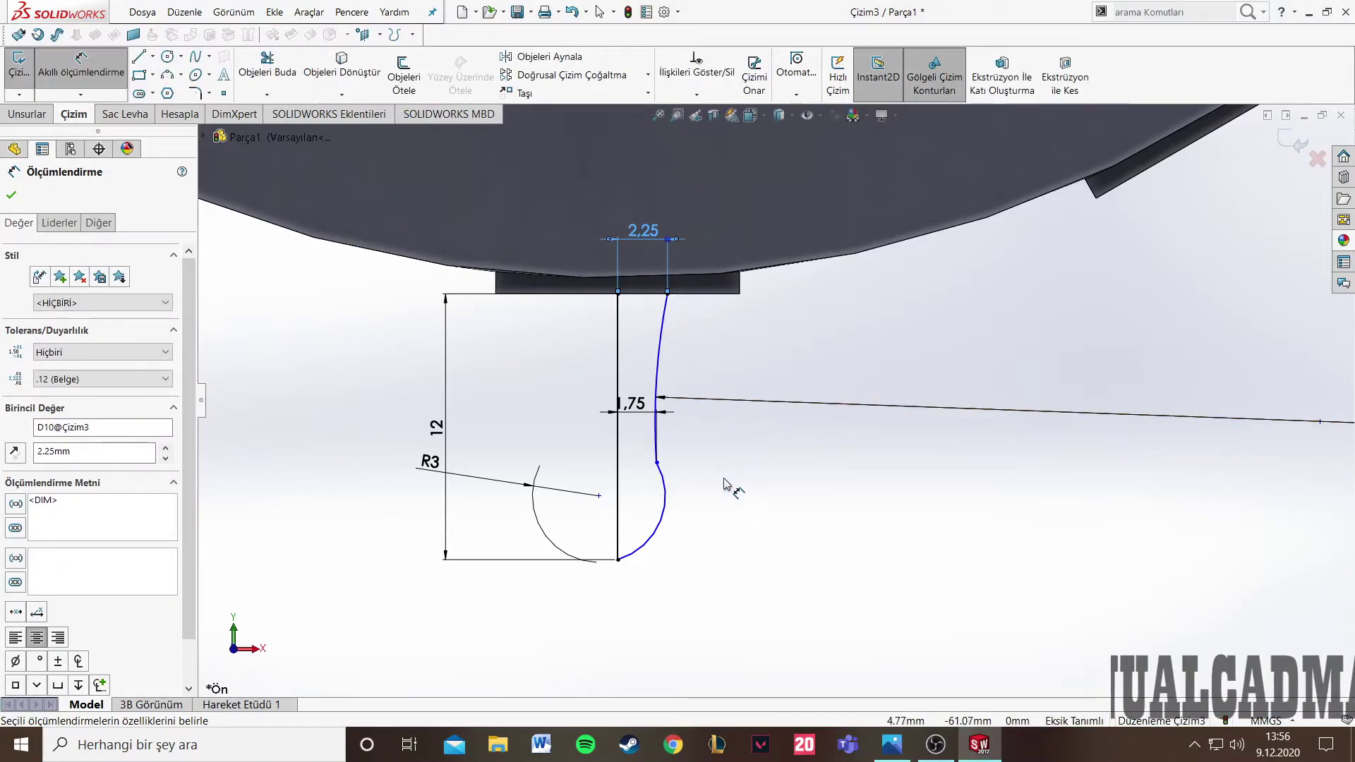
{"action": "left_click", "coordinate": [16, 191]}
- Nudge the R3 knob arc's centre point slightly into place
{"action": "left_click", "coordinate": [601, 498]}
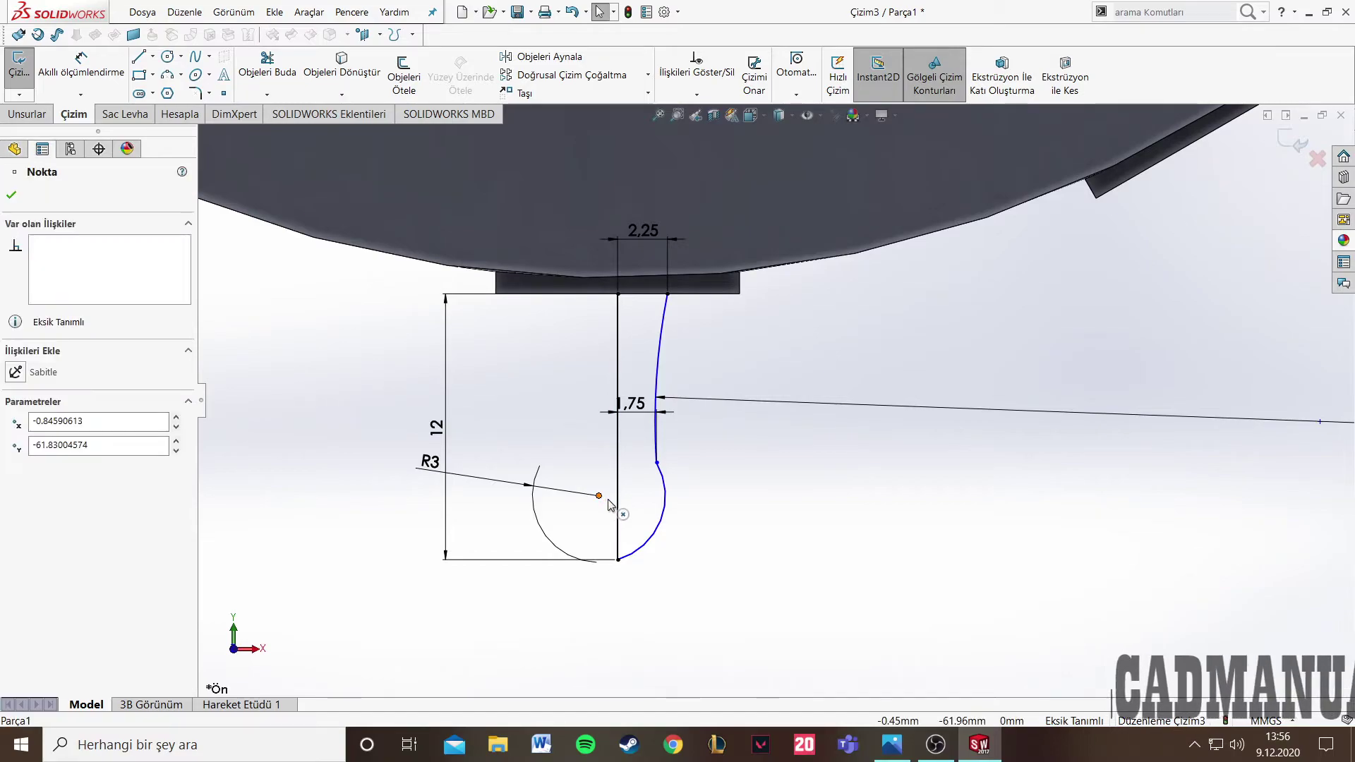
{"action": "left_click", "coordinate": [630, 506]}
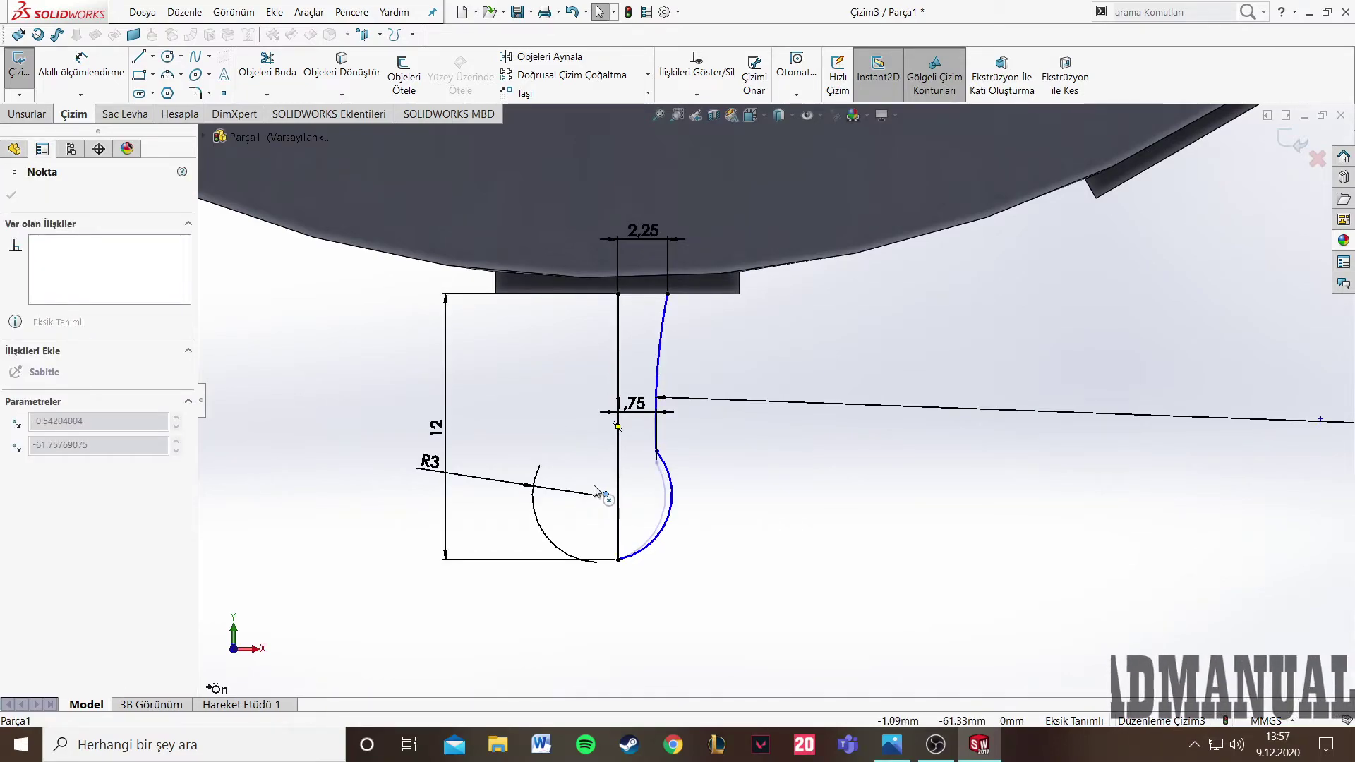
{"action": "left_click_drag", "start_coordinate": [595, 491], "coordinate": [603, 494]}
{"action": "left_click", "coordinate": [536, 413]}
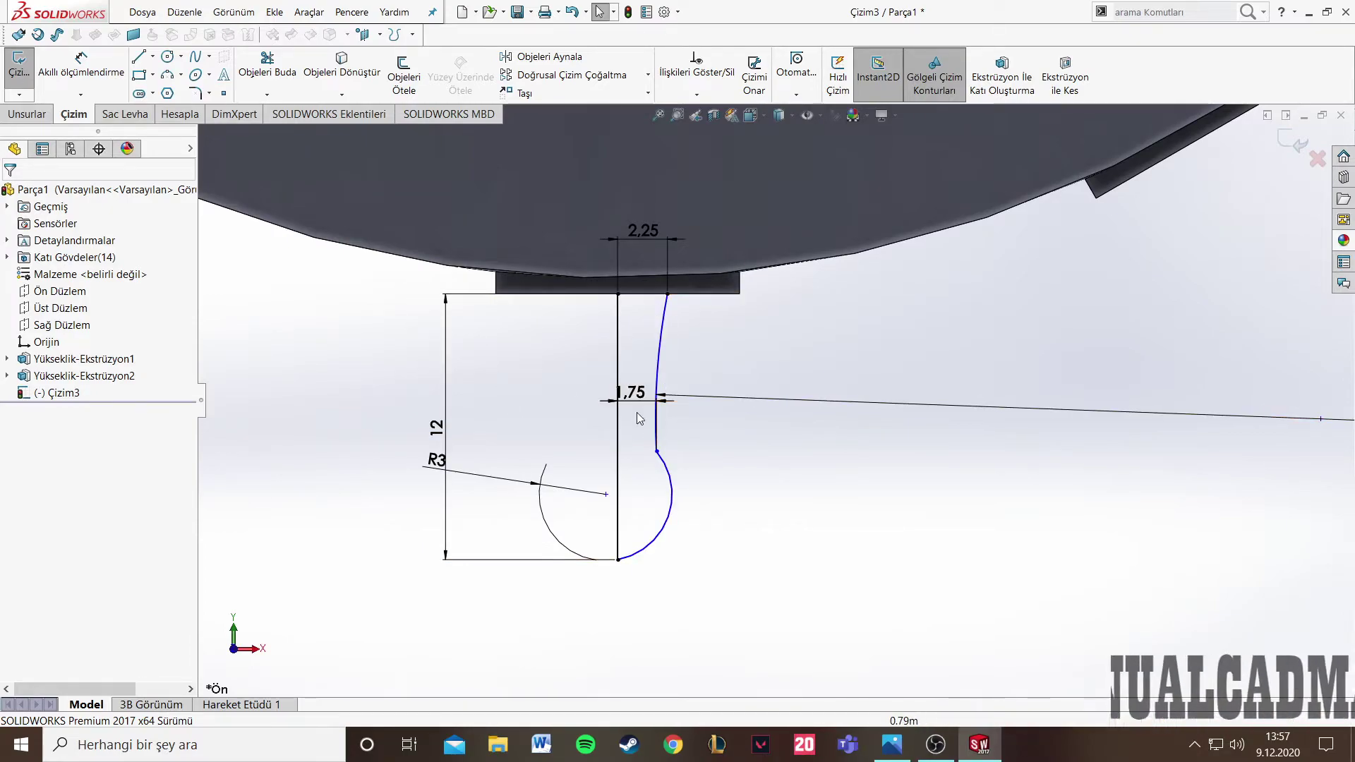
{"action": "scroll", "coordinate": [743, 312], "scroll_direction": "up", "scroll_amount": 3}
{"action": "scroll", "coordinate": [742, 312], "scroll_direction": "down", "scroll_amount": 2}
{"action": "scroll", "coordinate": [731, 392], "scroll_direction": "down", "scroll_amount": 3}
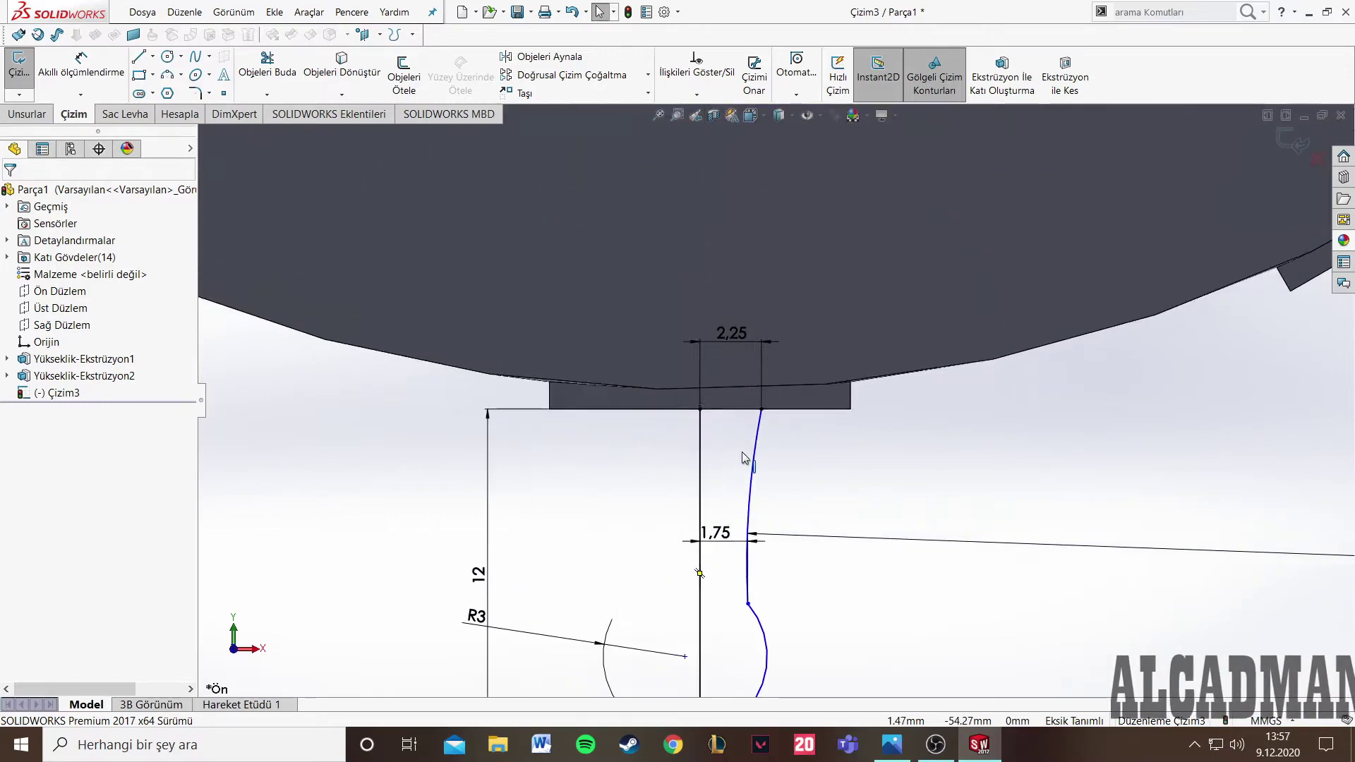
{"action": "scroll", "coordinate": [743, 376], "scroll_direction": "down", "scroll_amount": 2}
- Draw a horizontal line joining the profile's top-left and top-right corners
{"action": "left_click", "coordinate": [138, 57]}
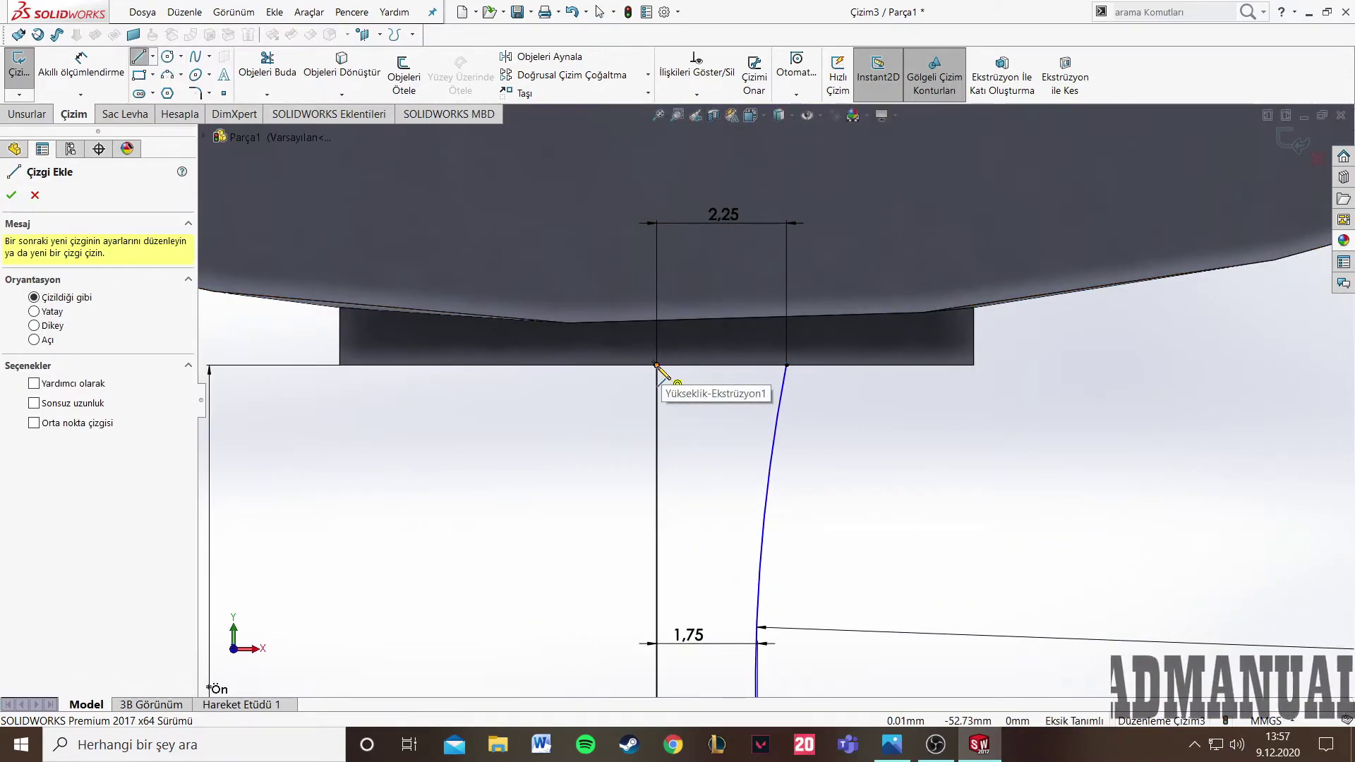
{"action": "left_click", "coordinate": [656, 365]}
{"action": "left_click", "coordinate": [786, 365]}
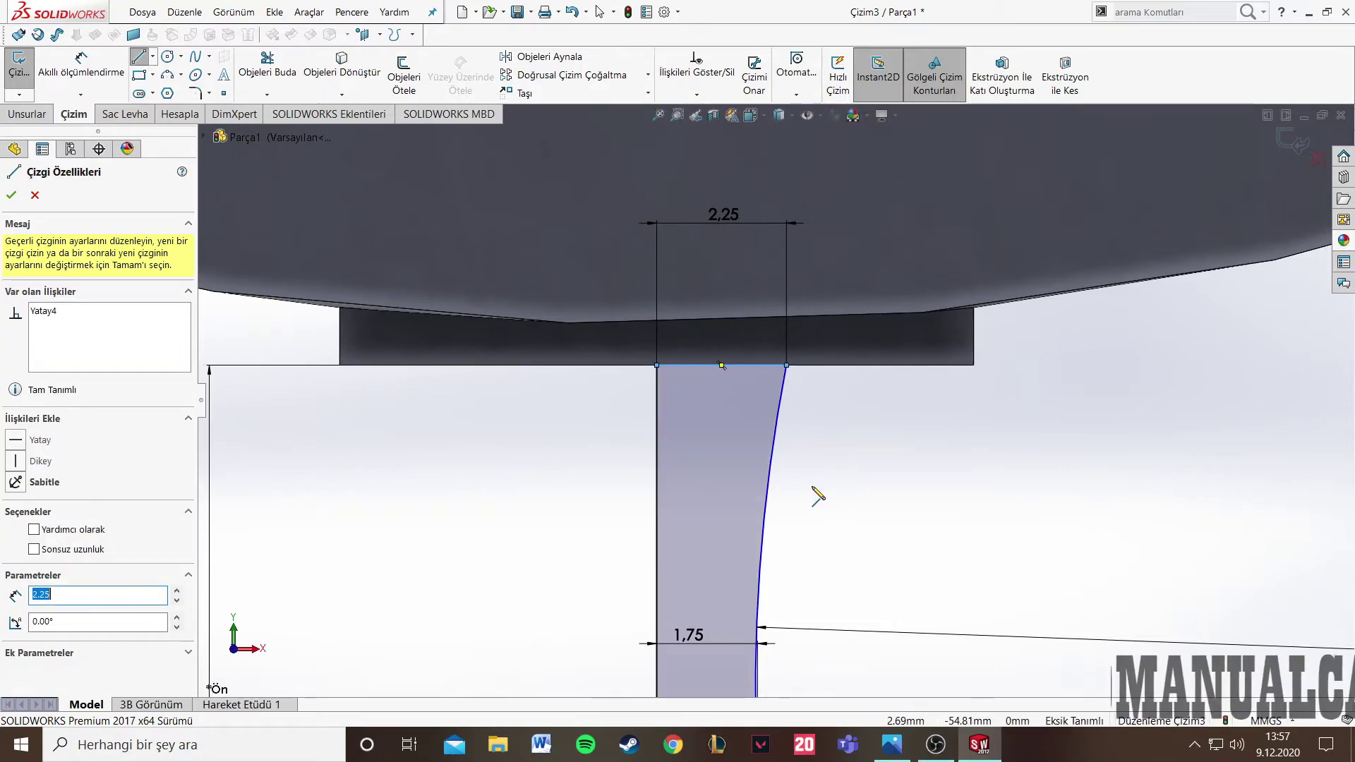
{"action": "left_click", "coordinate": [12, 195]}
{"action": "scroll", "coordinate": [741, 409], "scroll_direction": "up", "scroll_amount": 3}
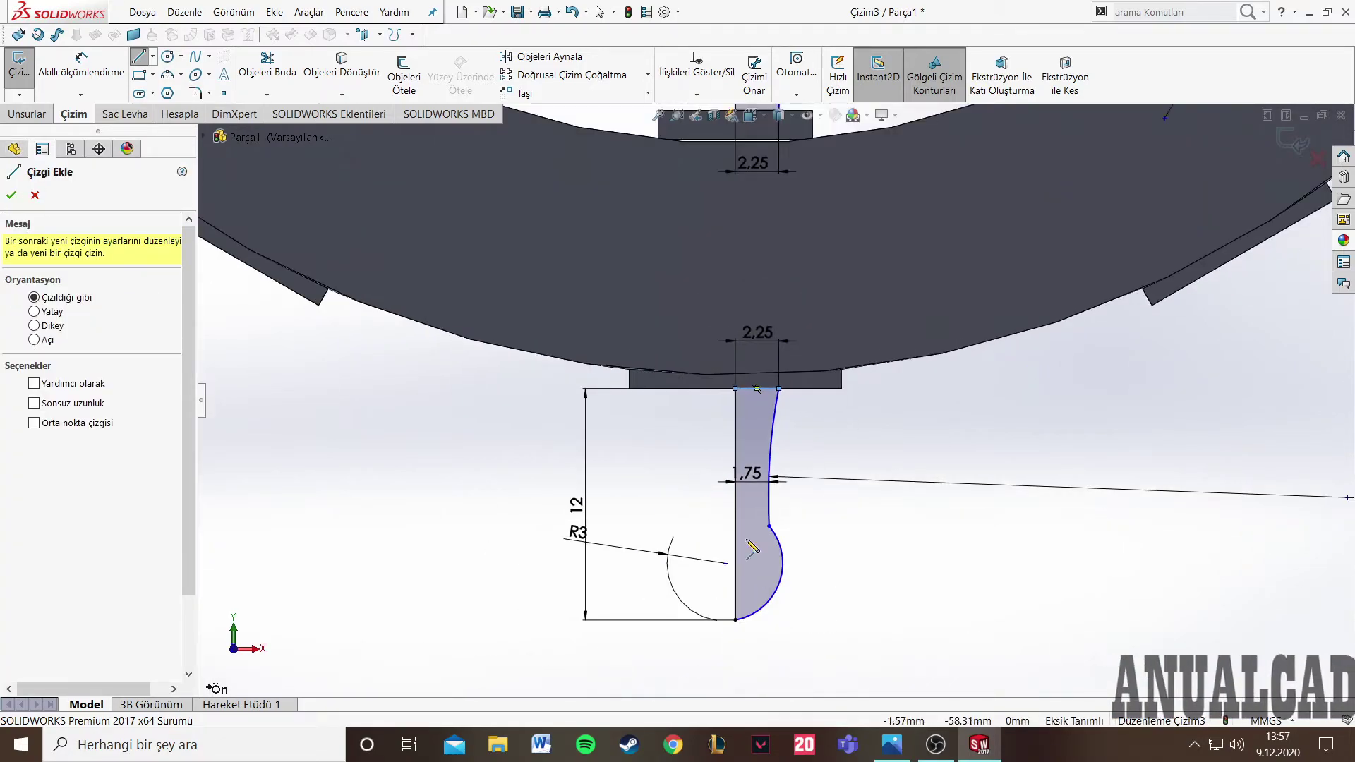
{"action": "scroll", "coordinate": [790, 424], "scroll_direction": "up", "scroll_amount": 5}
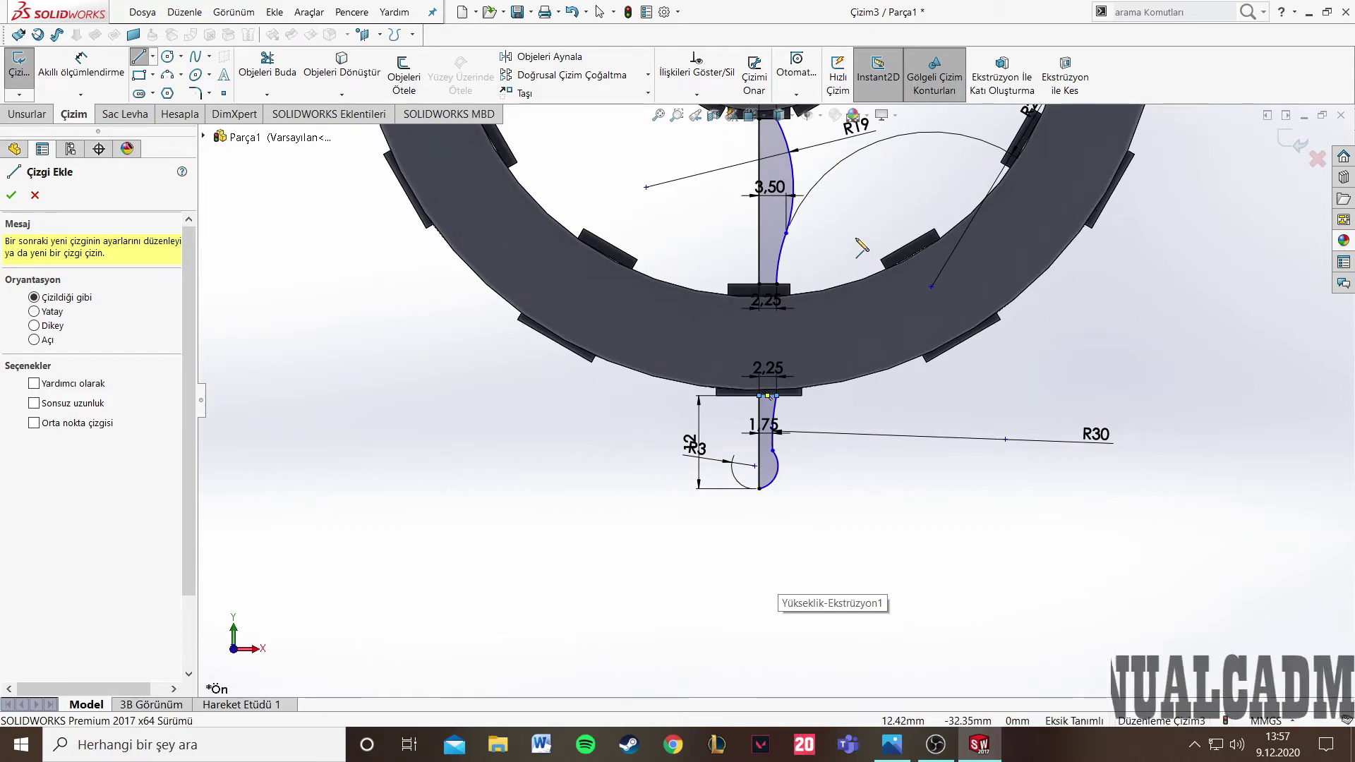
{"action": "left_click", "coordinate": [11, 196]}
{"action": "left_click", "coordinate": [27, 114]}
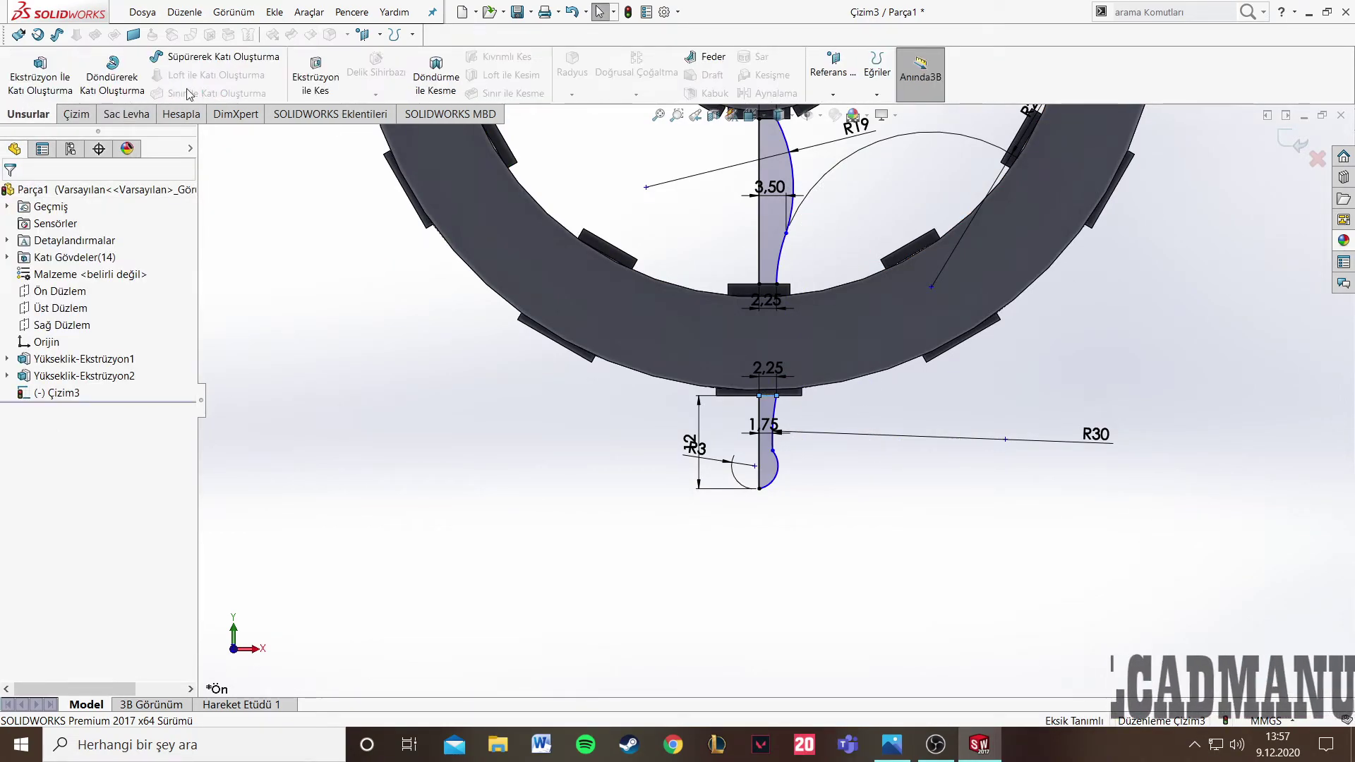
- Revolve the profile 360° about centre line Çizgi4 instead of Çizgi8, creating Döndür1
{"action": "left_click", "coordinate": [132, 73]}
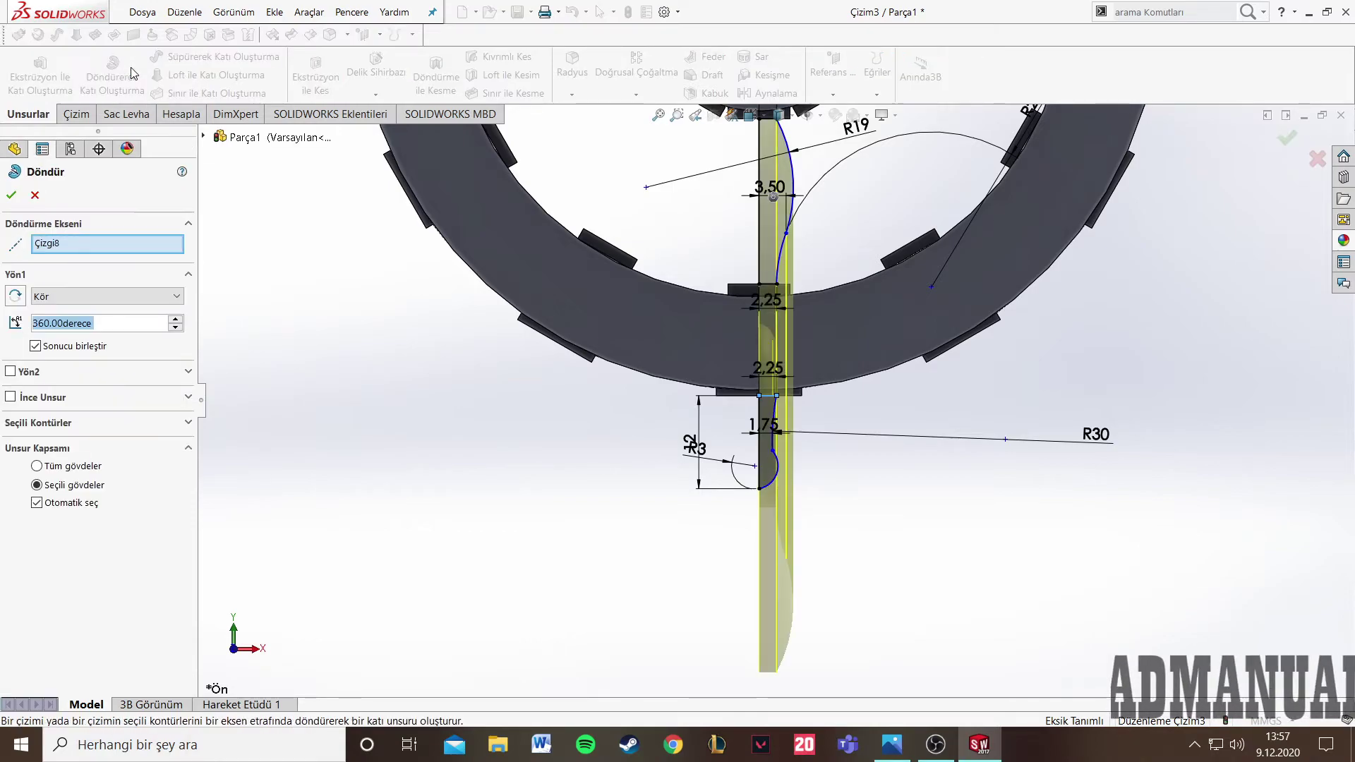
{"action": "right_click", "coordinate": [34, 246]}
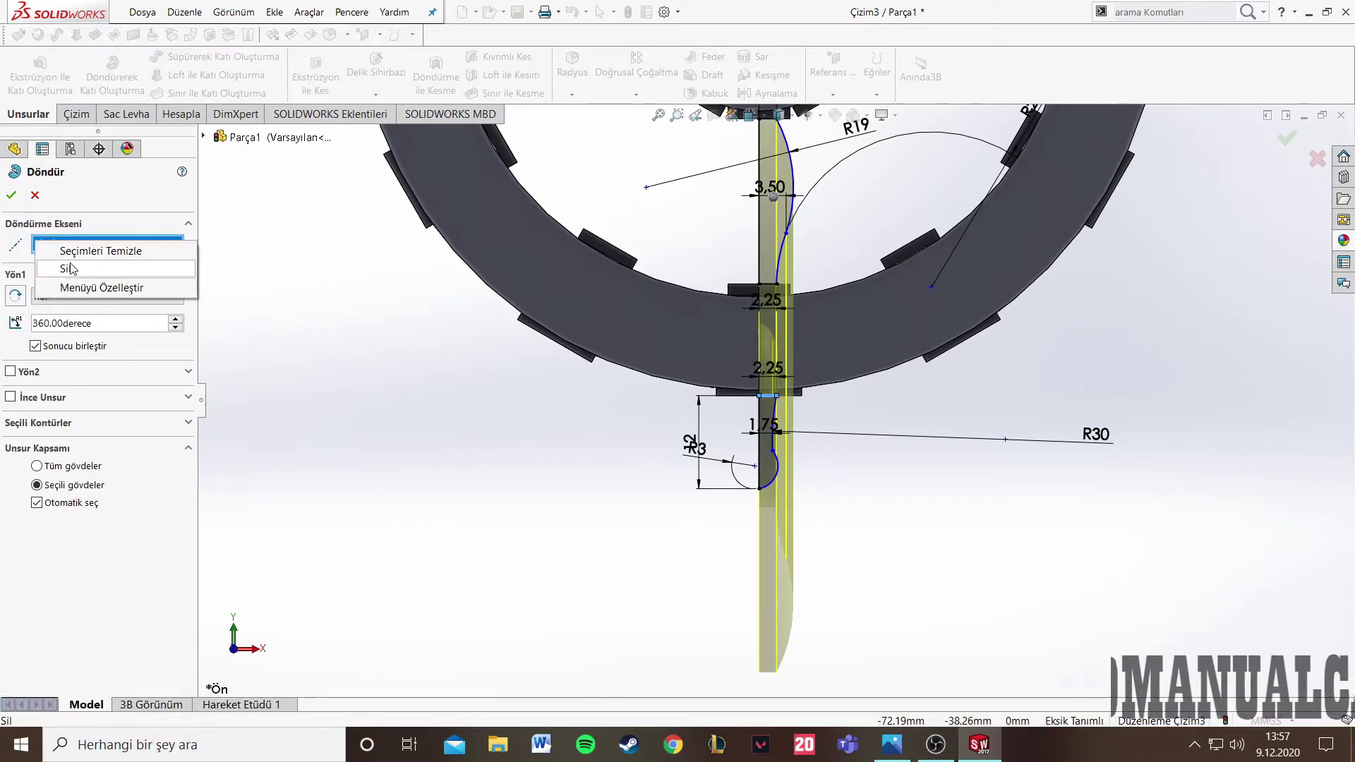
{"action": "left_click", "coordinate": [78, 268]}
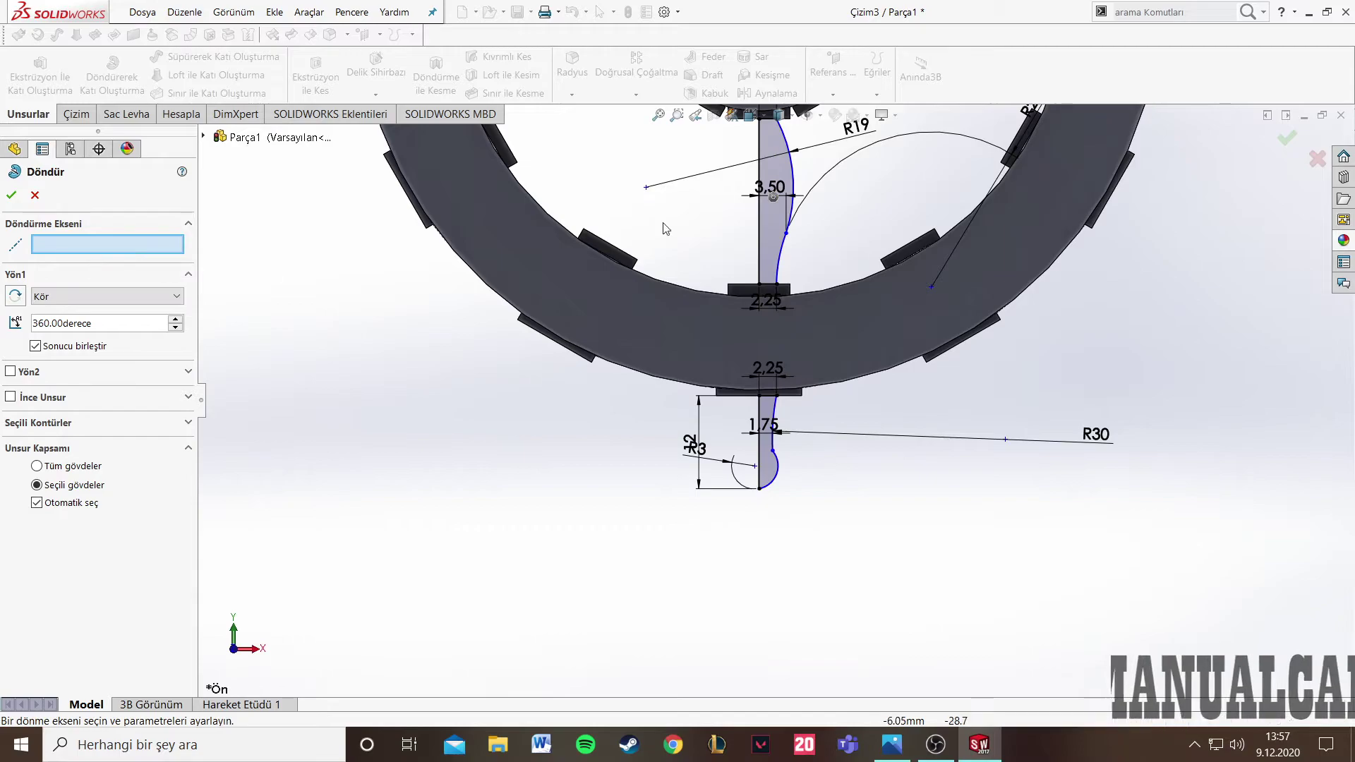
{"action": "left_click", "coordinate": [760, 143]}
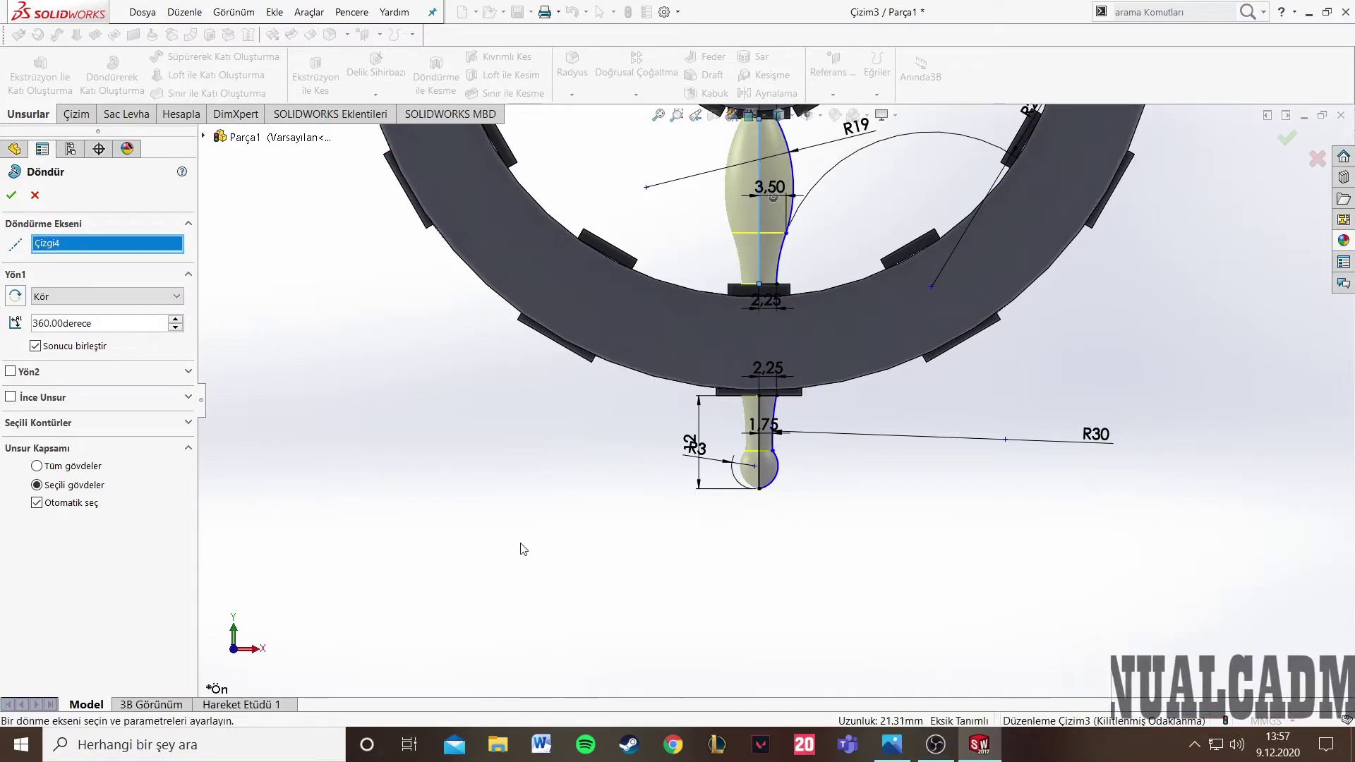
{"action": "middle_click_drag", "start_coordinate": [524, 549], "coordinate": [512, 547]}
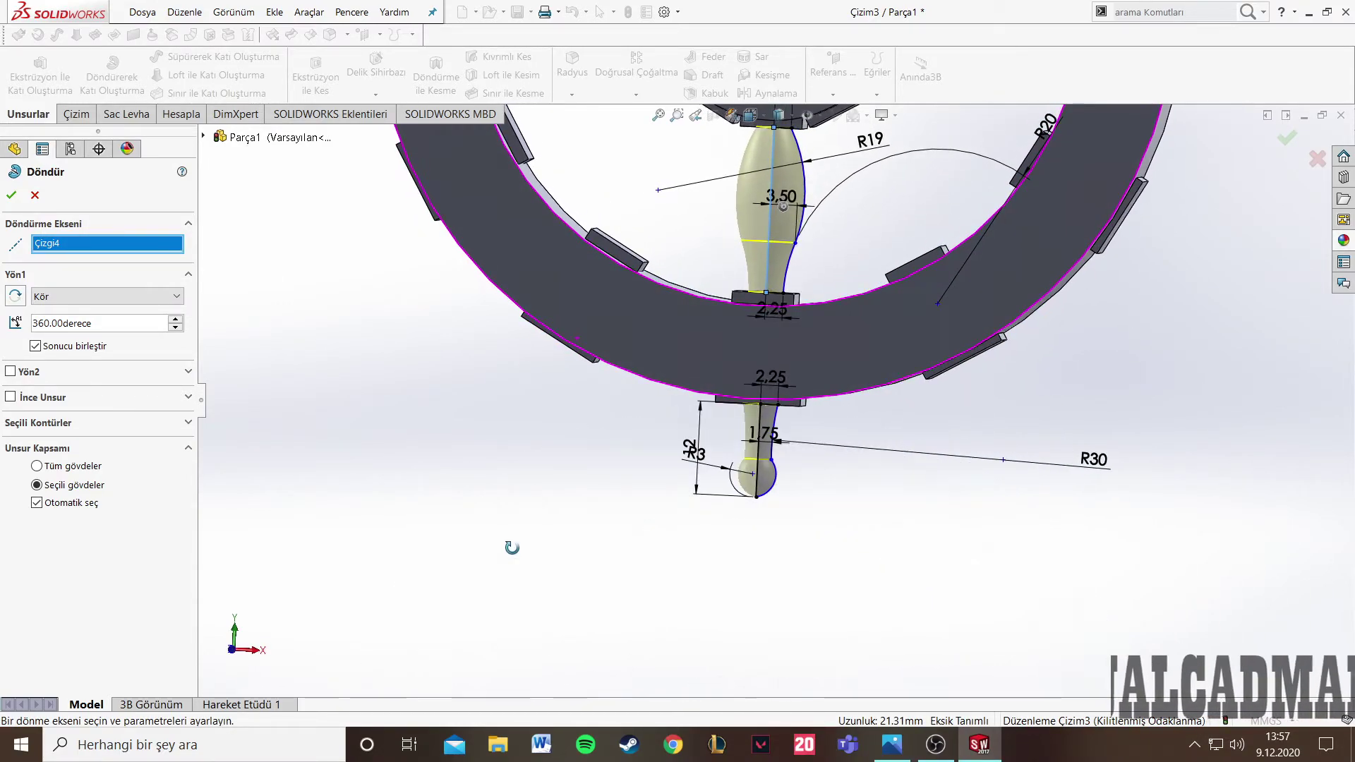
{"action": "left_click", "coordinate": [15, 195]}
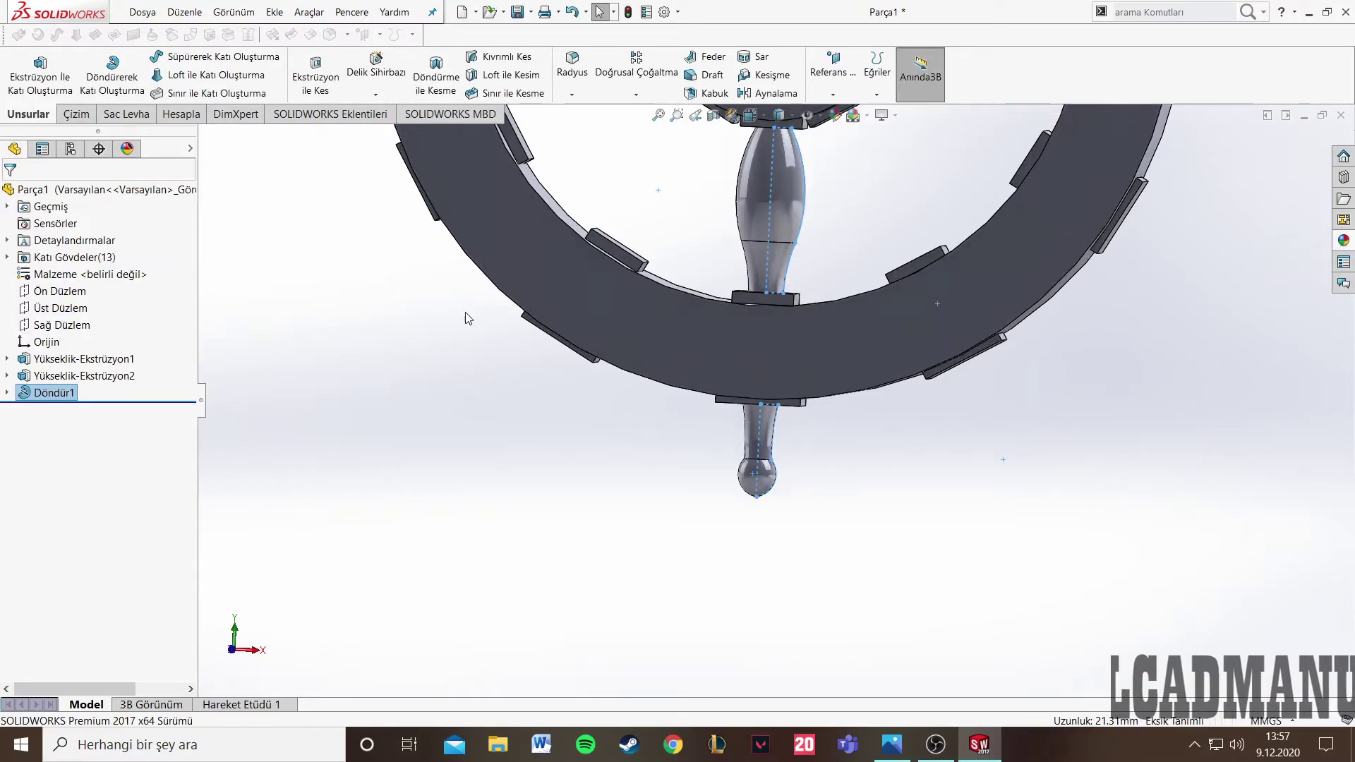
{"action": "key", "text": "ctrl+1"}
{"action": "middle_click_drag", "start_coordinate": [702, 471], "coordinate": [726, 447]}
{"action": "scroll", "coordinate": [727, 448], "scroll_direction": "down", "scroll_amount": 5}
{"action": "mouse_move", "coordinate": [805, 426]}
{"action": "middle_mouse_down"}
{"action": "mouse_move", "coordinate": [759, 409]}
{"action": "mouse_move", "coordinate": [769, 353]}
{"action": "middle_mouse_up"}
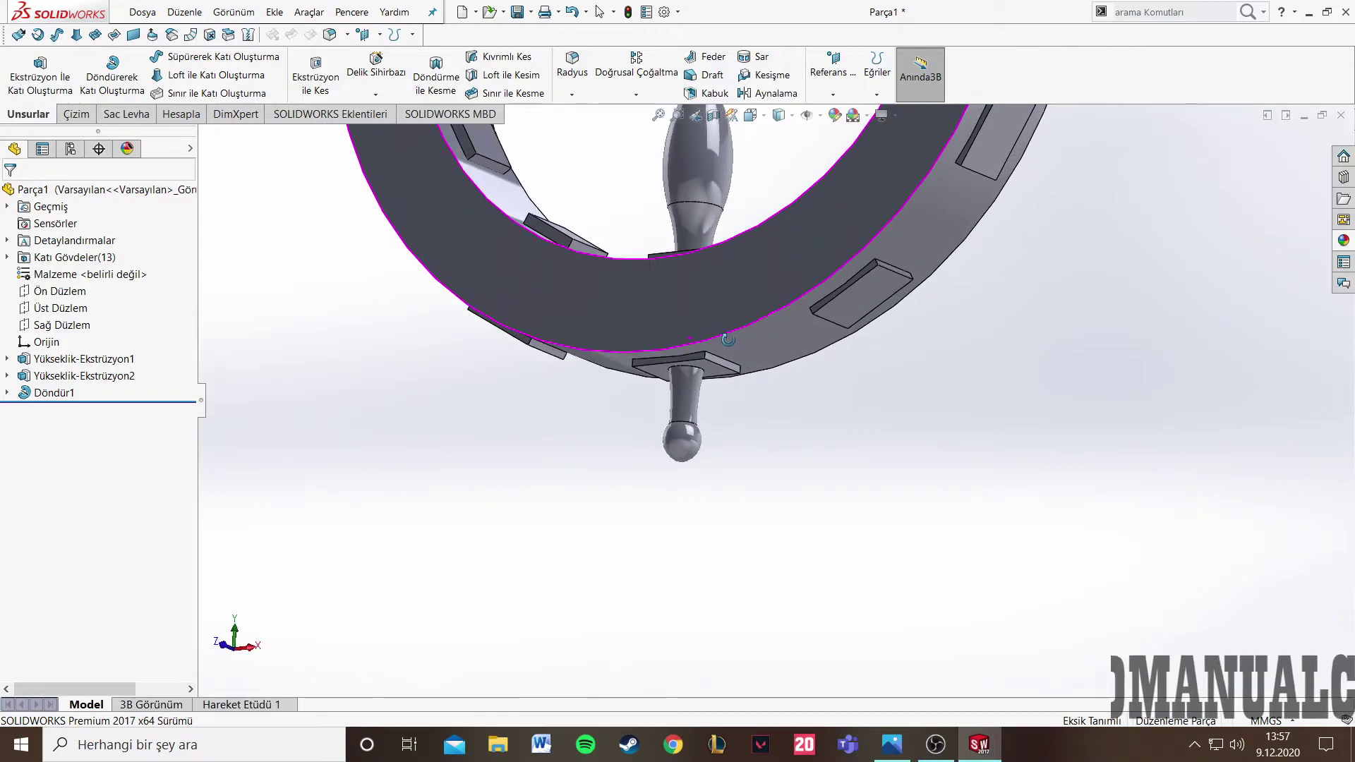
{"action": "scroll", "coordinate": [773, 325], "scroll_direction": "down", "scroll_amount": 4}
{"action": "scroll", "coordinate": [776, 312], "scroll_direction": "down", "scroll_amount": 4}
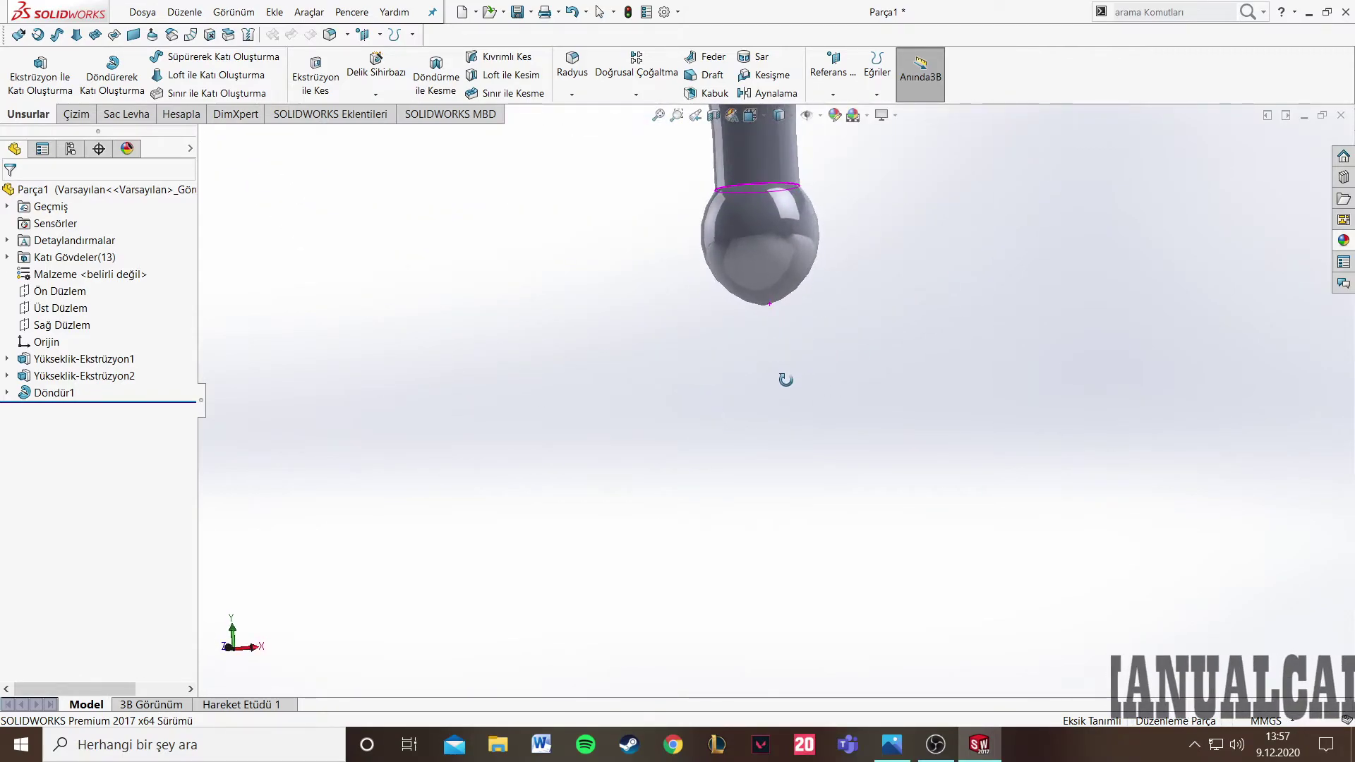
{"action": "scroll", "coordinate": [786, 378], "scroll_direction": "up", "scroll_amount": 5}
{"action": "scroll", "coordinate": [885, 357], "scroll_direction": "up", "scroll_amount": 3}
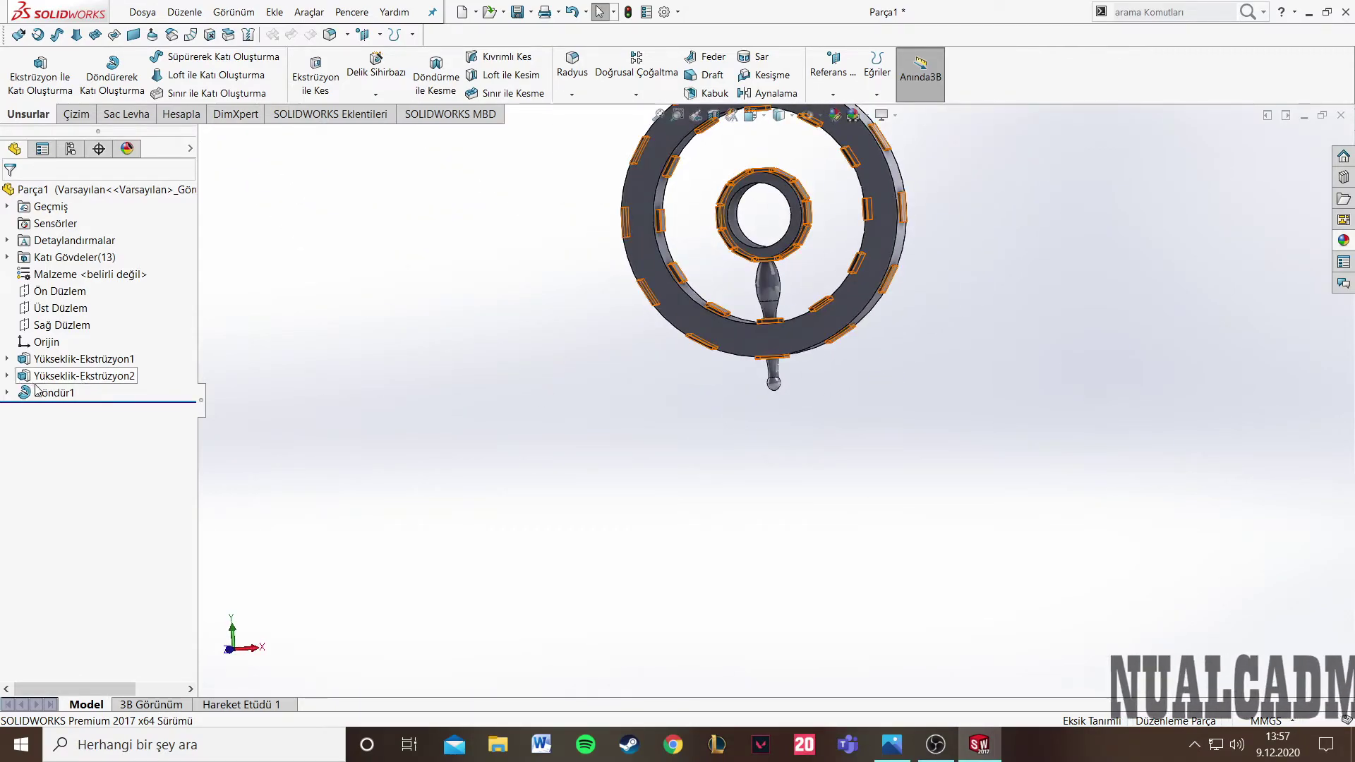
{"action": "left_click", "coordinate": [64, 393]}
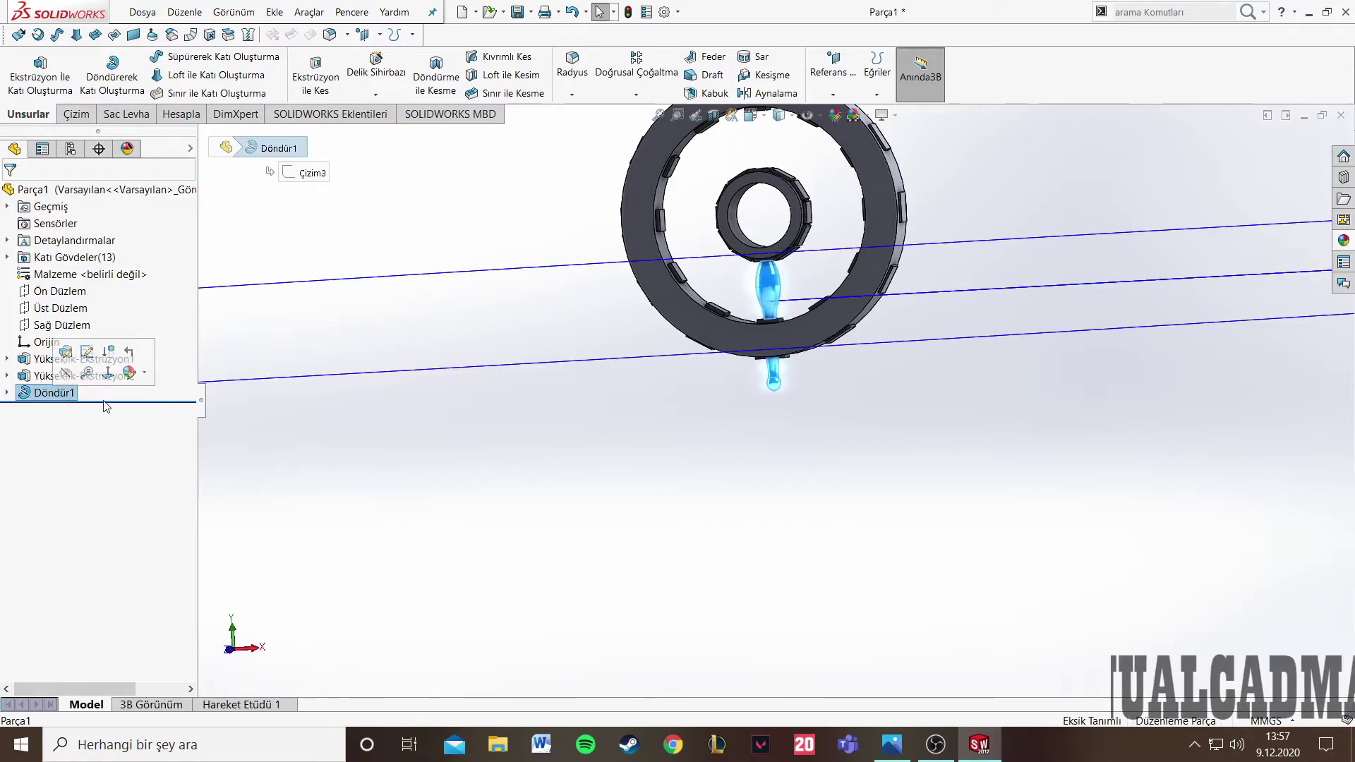
{"action": "left_click", "coordinate": [61, 393]}
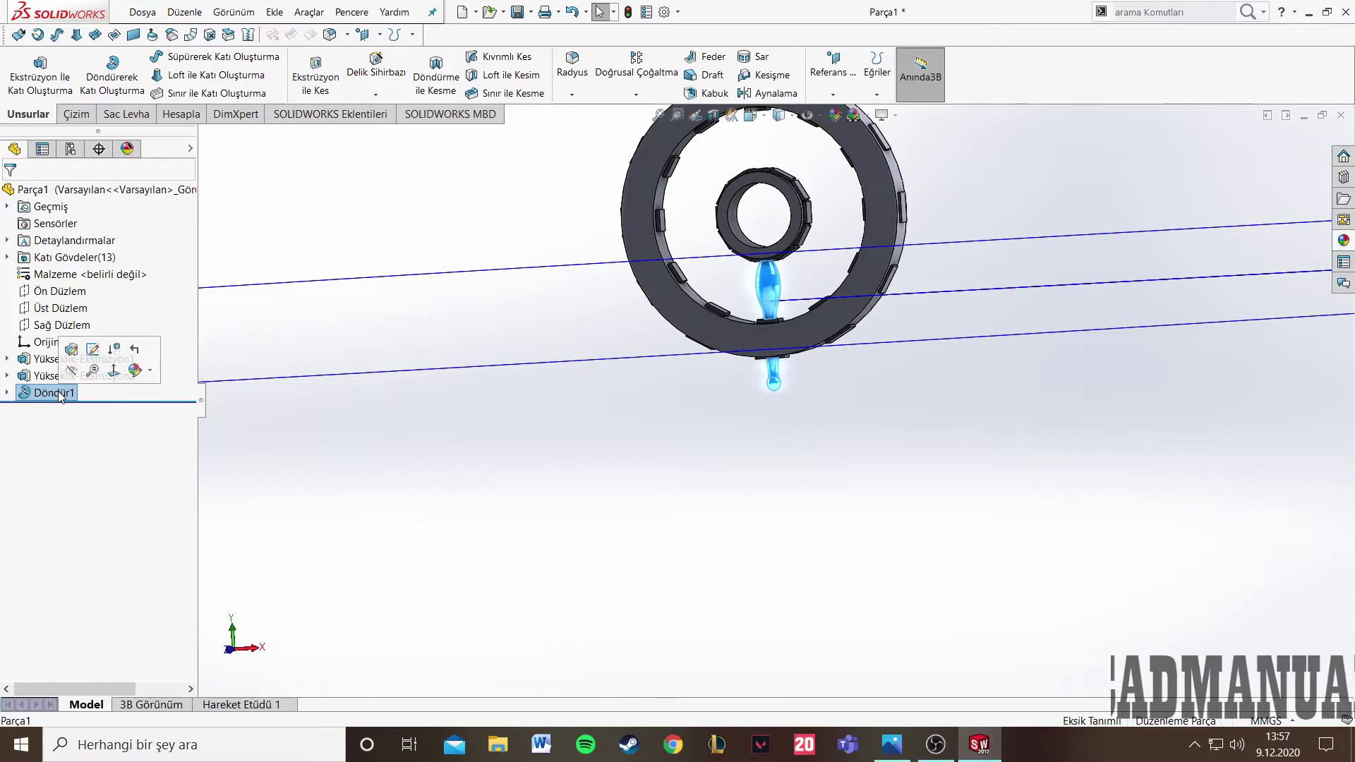
- Circular-pattern the spoke 12 times around the hub's circular edge
{"action": "left_click", "coordinate": [635, 95]}
{"action": "left_click", "coordinate": [659, 130]}
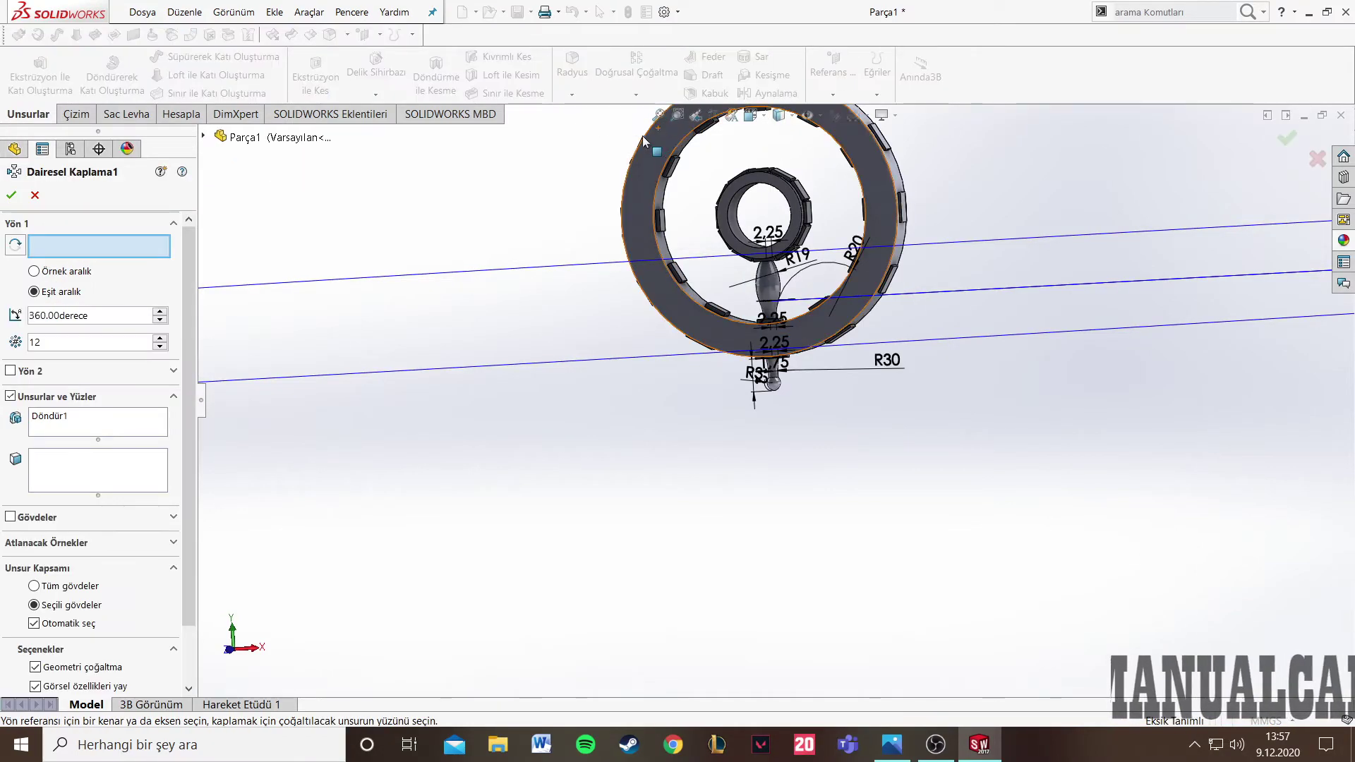
{"action": "scroll", "coordinate": [740, 225], "scroll_direction": "down", "scroll_amount": 3}
{"action": "left_click", "coordinate": [743, 217]}
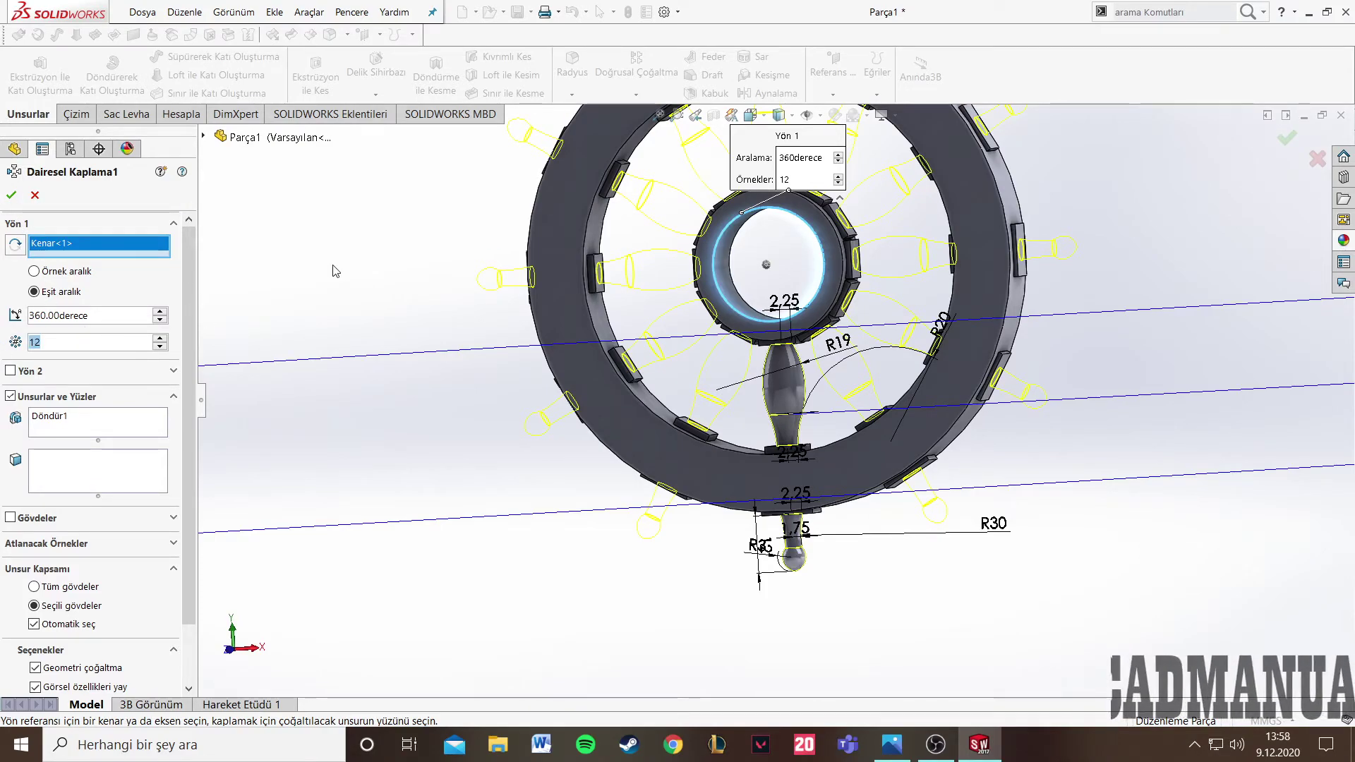
{"action": "key", "text": "Return"}
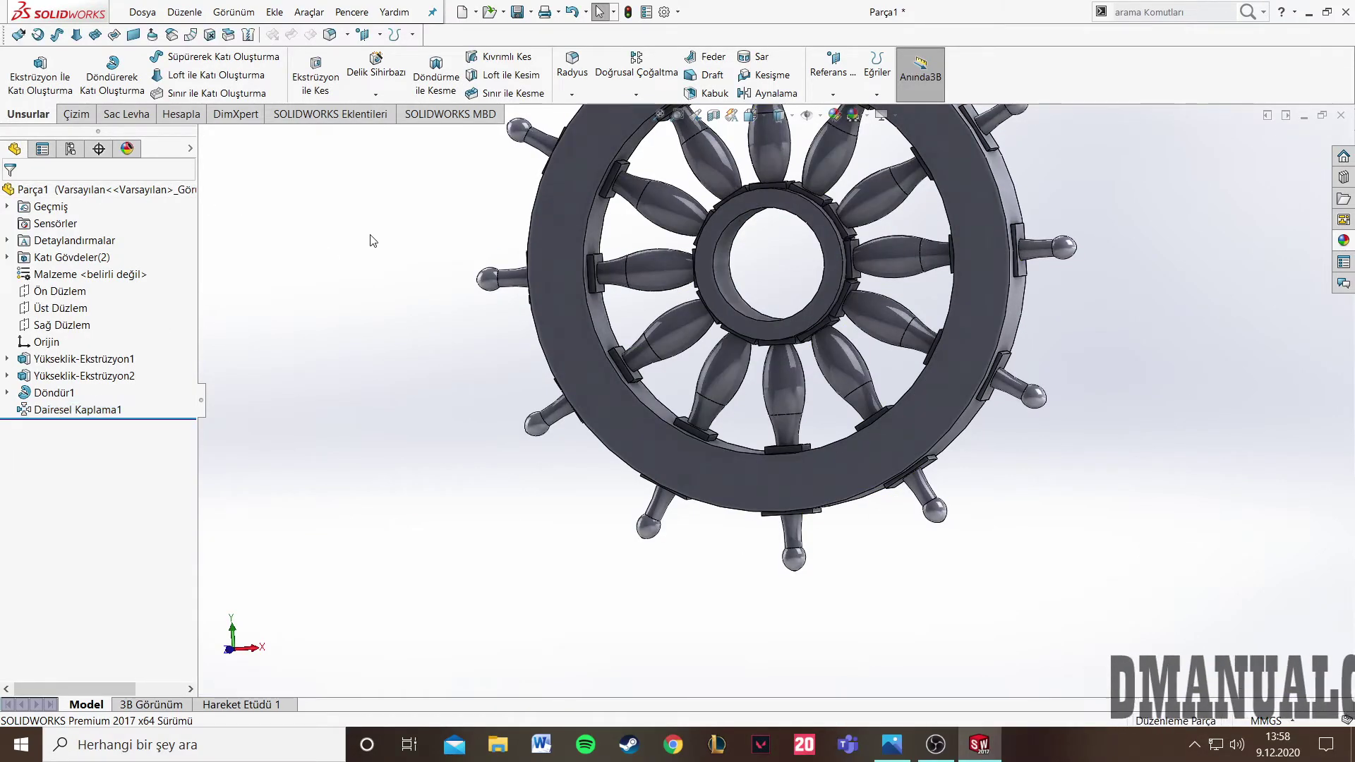
- View the finished wheel isometrically and bring back the reference drawing
{"action": "scroll", "coordinate": [460, 275], "scroll_direction": "up", "scroll_amount": 3}
{"action": "mouse_move", "coordinate": [460, 275]}
{"action": "middle_mouse_down"}
{"action": "mouse_move", "coordinate": [544, 318]}
{"action": "mouse_move", "coordinate": [471, 261]}
{"action": "mouse_move", "coordinate": [641, 296]}
{"action": "mouse_move", "coordinate": [637, 334]}
{"action": "middle_mouse_up"}
{"action": "key", "text": "ctrl+7"}
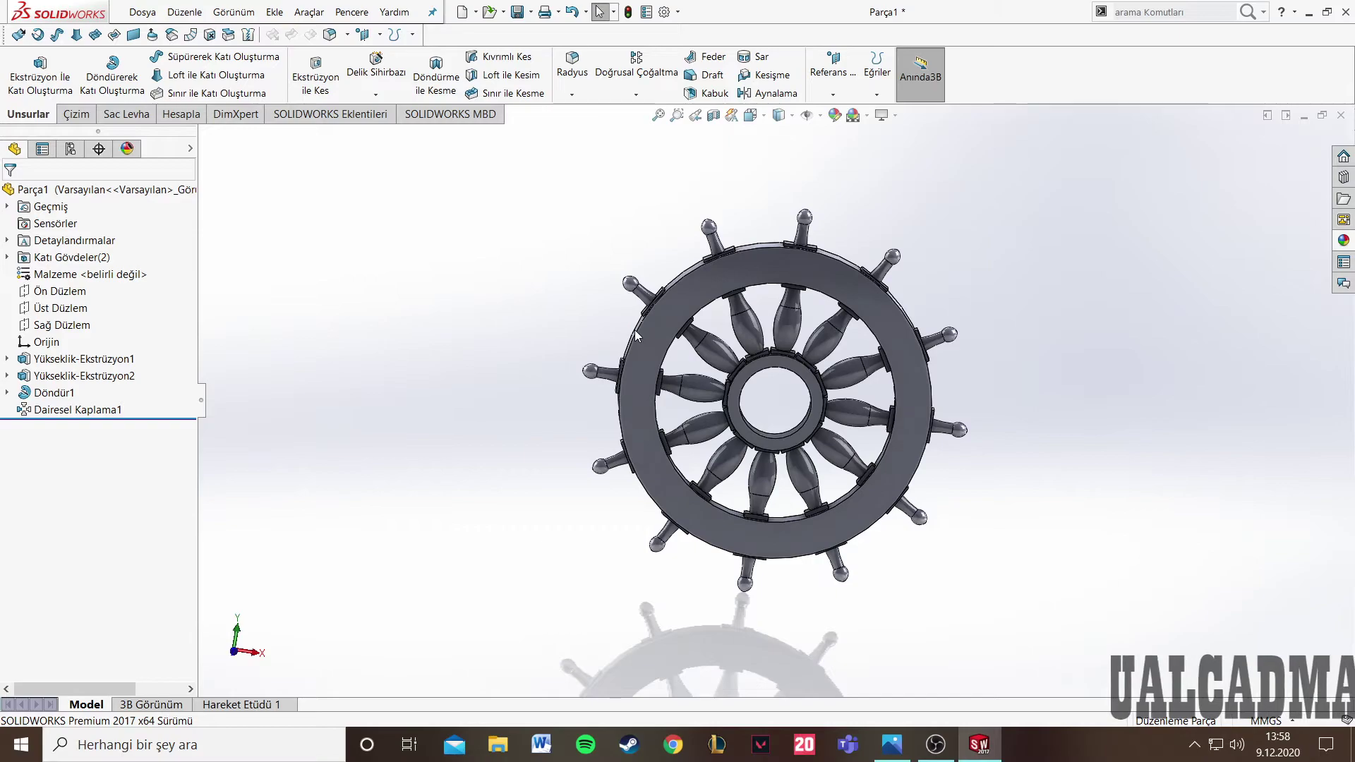
{"action": "left_click", "coordinate": [892, 744]}
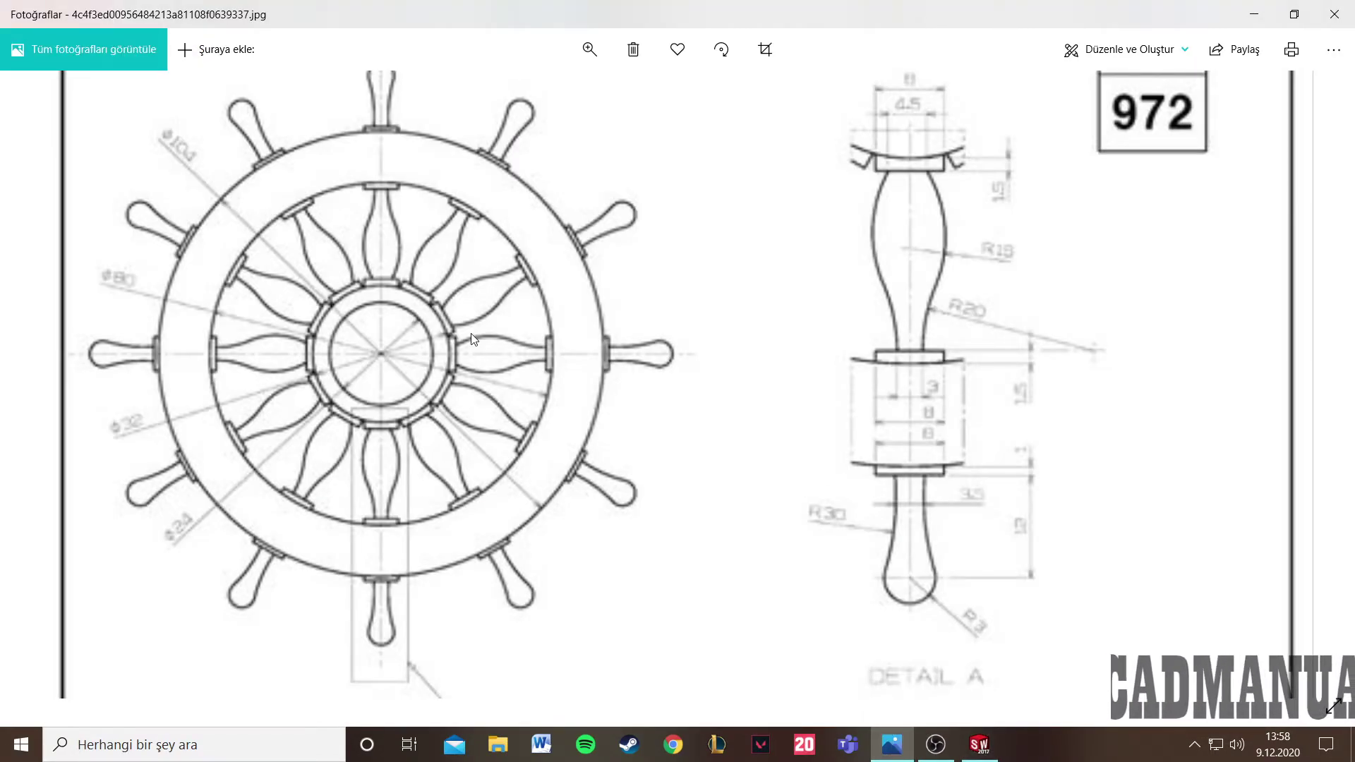
{"action": "scroll", "coordinate": [474, 340], "scroll_direction": "down", "scroll_amount": 3}
{"action": "scroll", "coordinate": [635, 257], "scroll_direction": "up", "scroll_amount": 3}
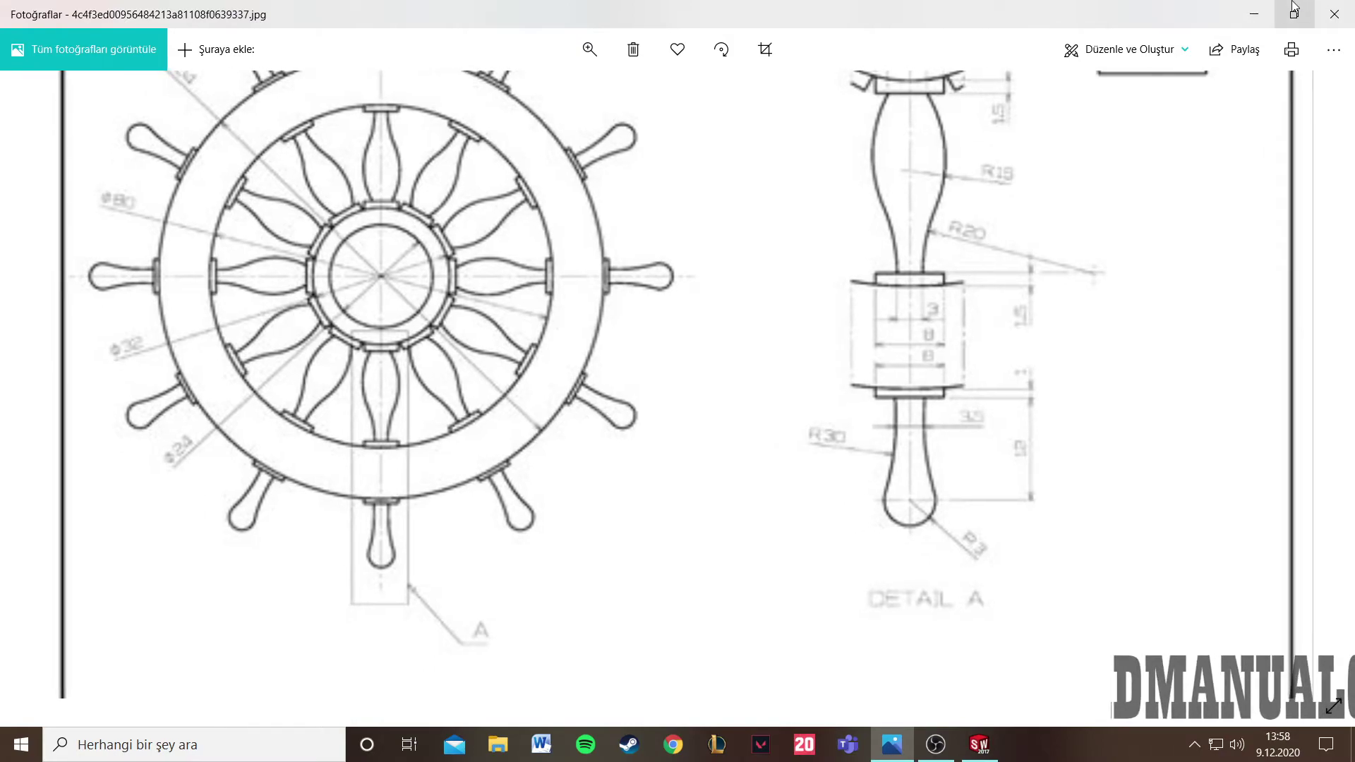
{"action": "left_click", "coordinate": [1254, 14]}
{"action": "mouse_move", "coordinate": [587, 335]}
{"action": "middle_mouse_down"}
{"action": "mouse_move", "coordinate": [548, 308]}
{"action": "mouse_move", "coordinate": [484, 463]}
{"action": "mouse_move", "coordinate": [570, 365]}
{"action": "mouse_move", "coordinate": [579, 212]}
{"action": "middle_mouse_up"}
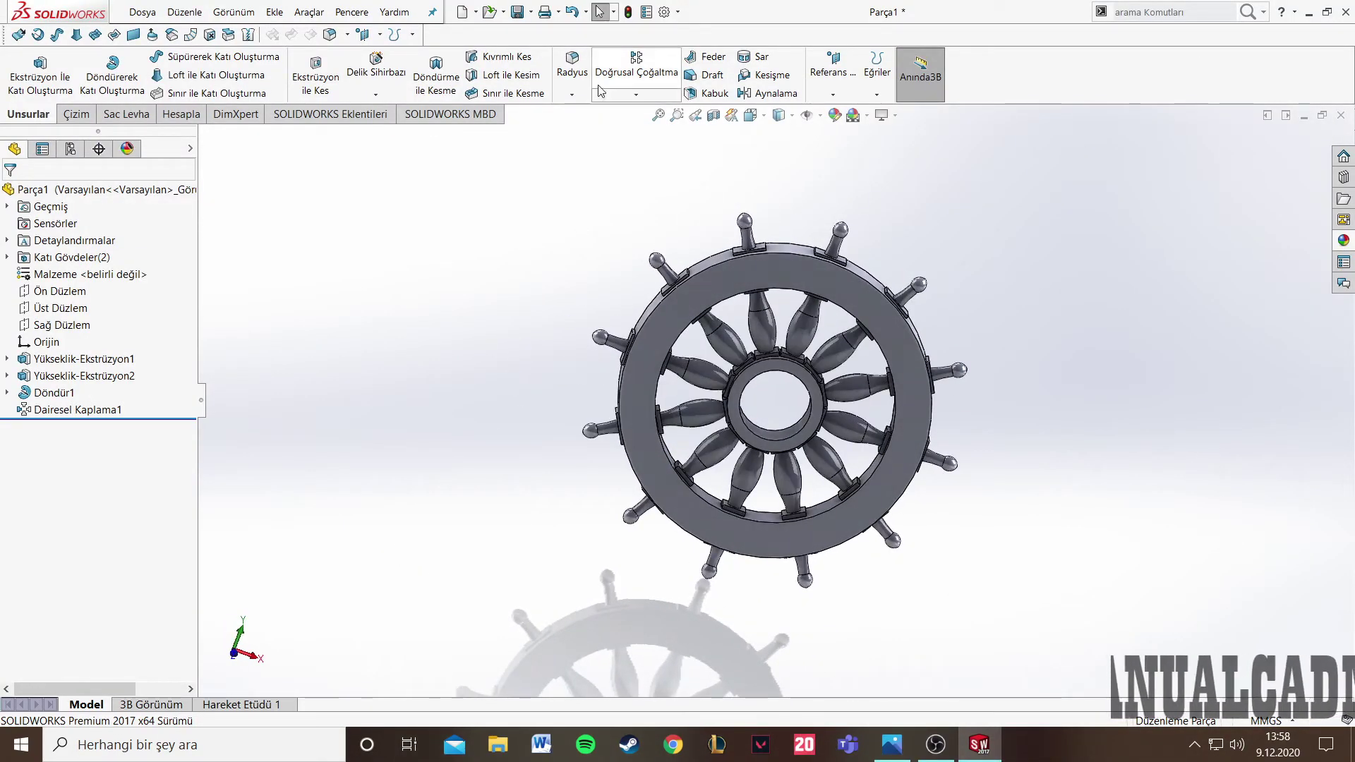
- Start a fillet and select the two rim edges Kenar<1> and Kenar<2>
{"action": "left_click", "coordinate": [573, 67]}
{"action": "middle_click_drag", "start_coordinate": [706, 339], "coordinate": [762, 303]}
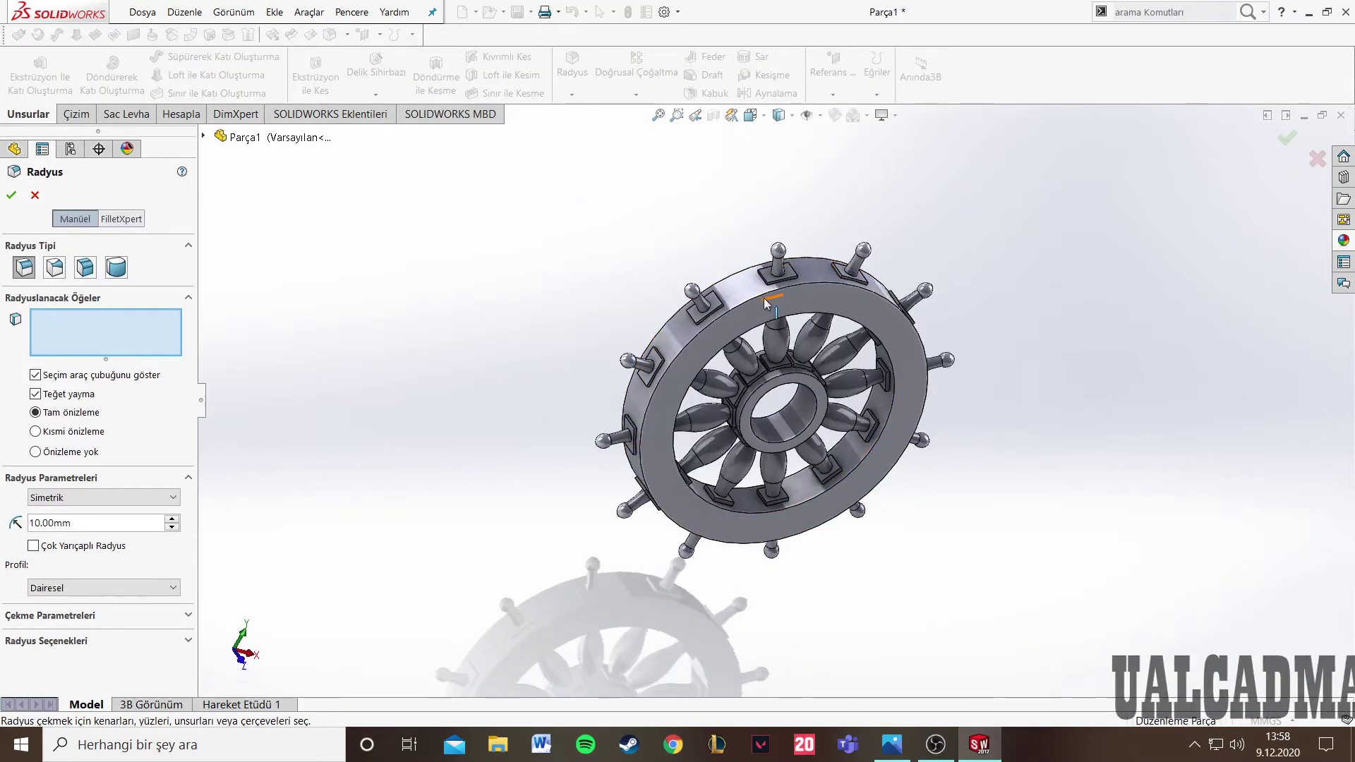
{"action": "left_click", "coordinate": [766, 303]}
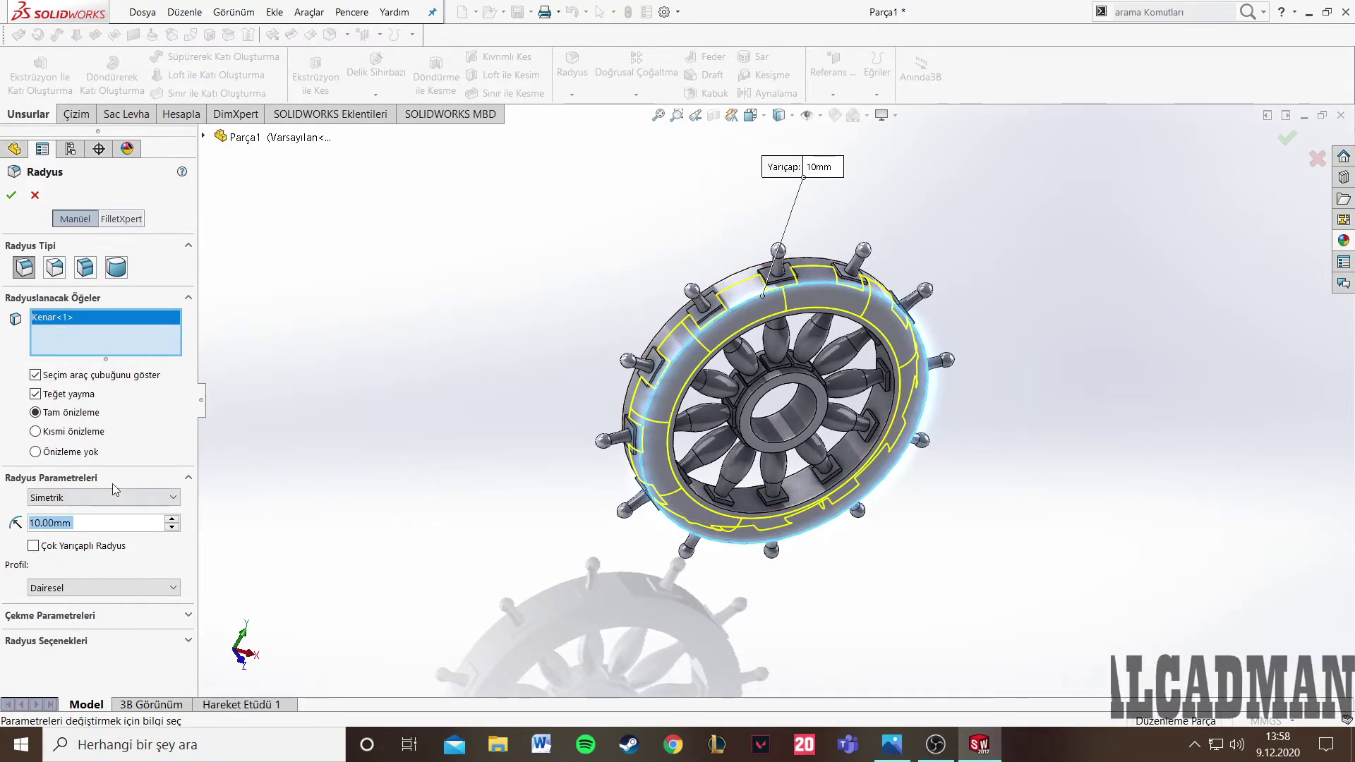
{"action": "type", "text": "2"}
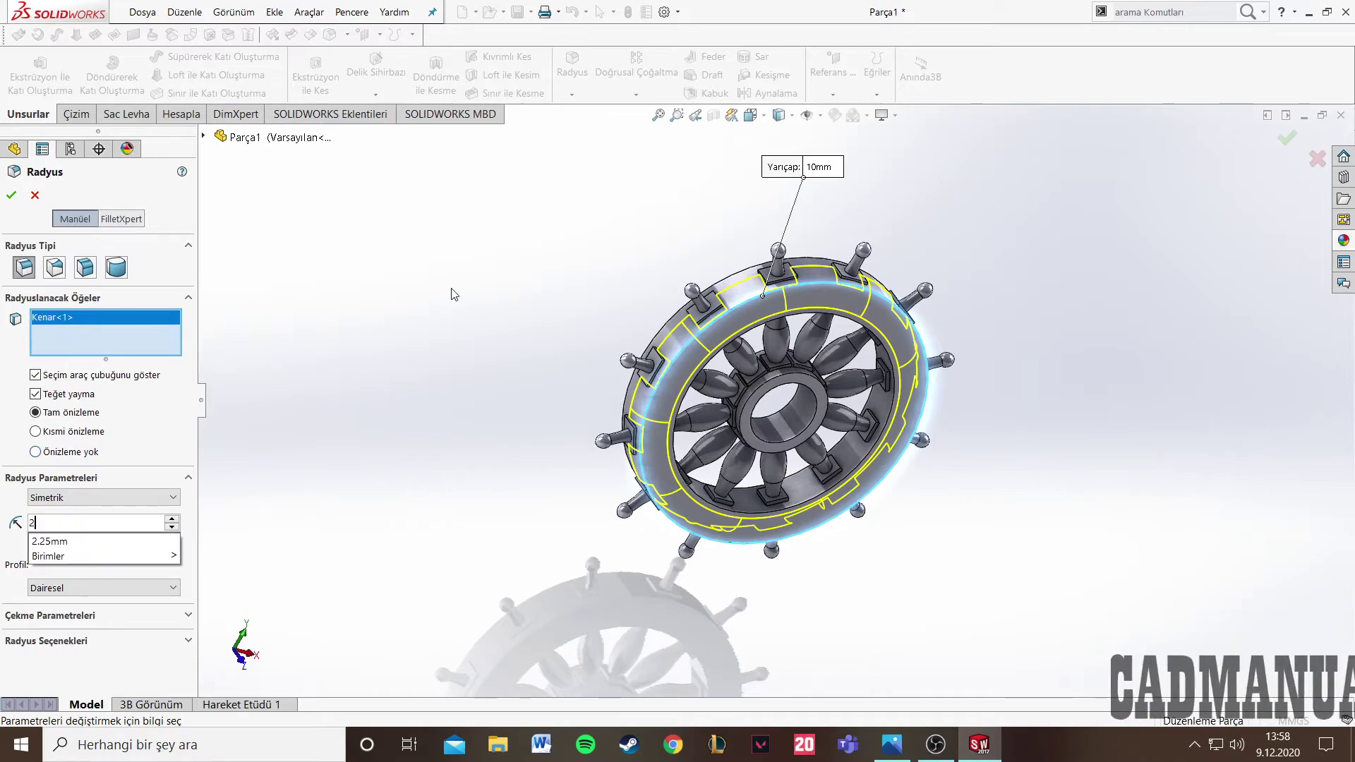
{"action": "left_click", "coordinate": [695, 310]}
{"action": "middle_click_drag", "start_coordinate": [453, 249], "coordinate": [463, 333]}
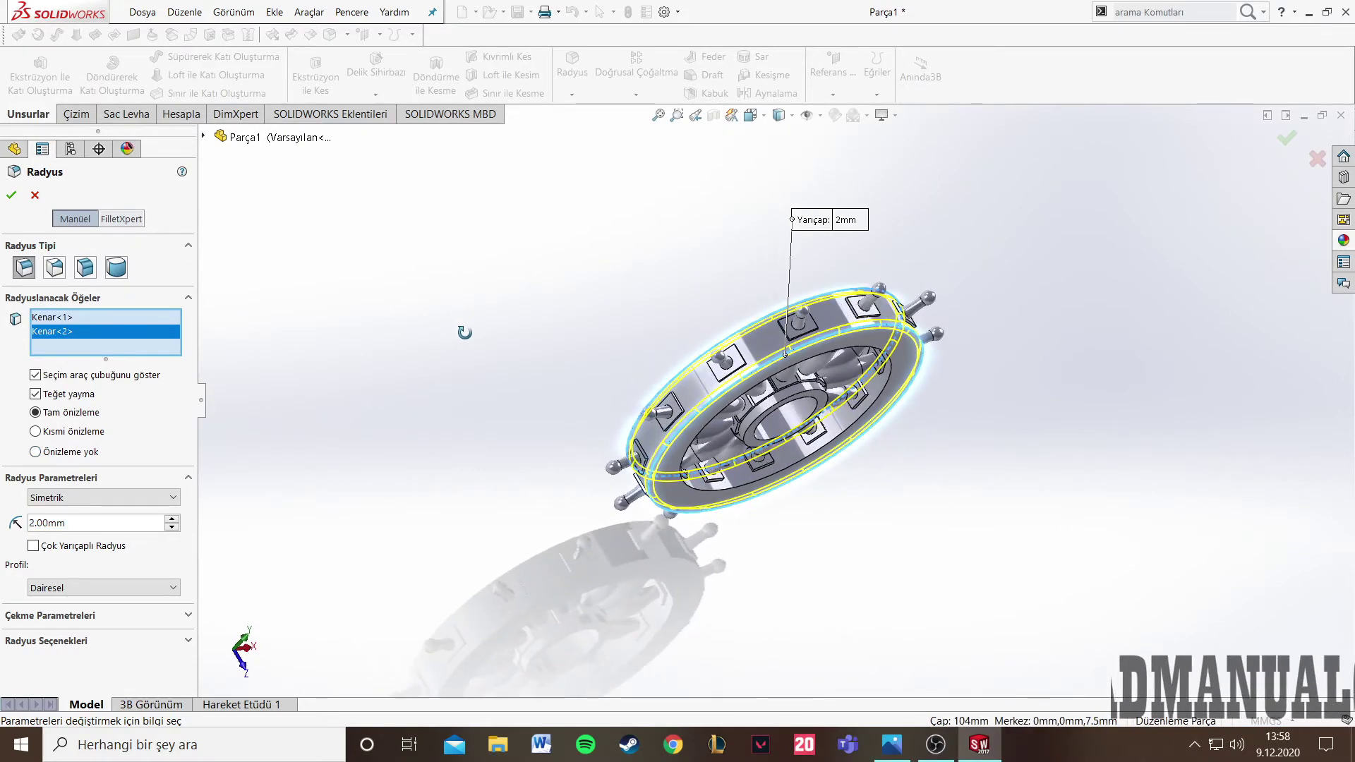
- Set the fillet radius to 2.5 mm and apply it as Radyus1
{"action": "left_click", "coordinate": [102, 523]}
{"action": "type", "text": "2"}
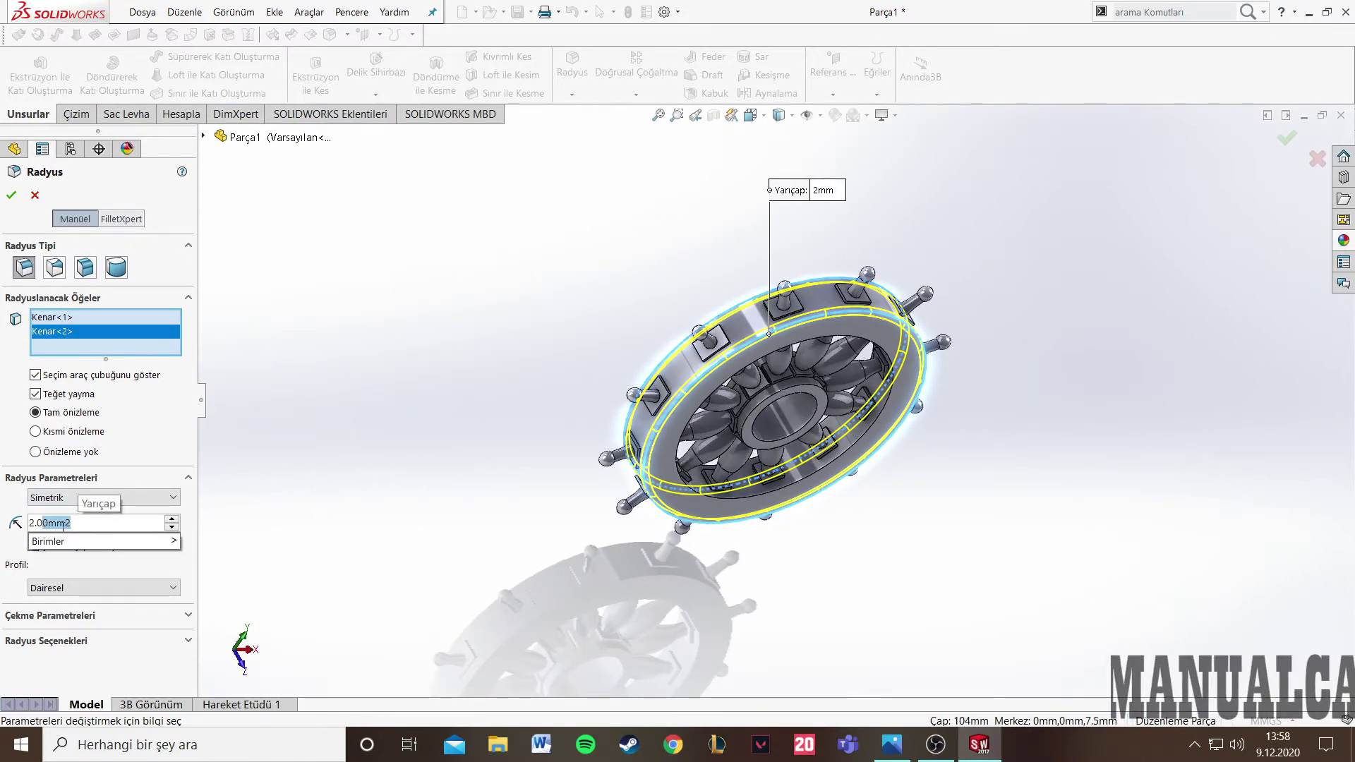
{"action": "type", "text": "."}
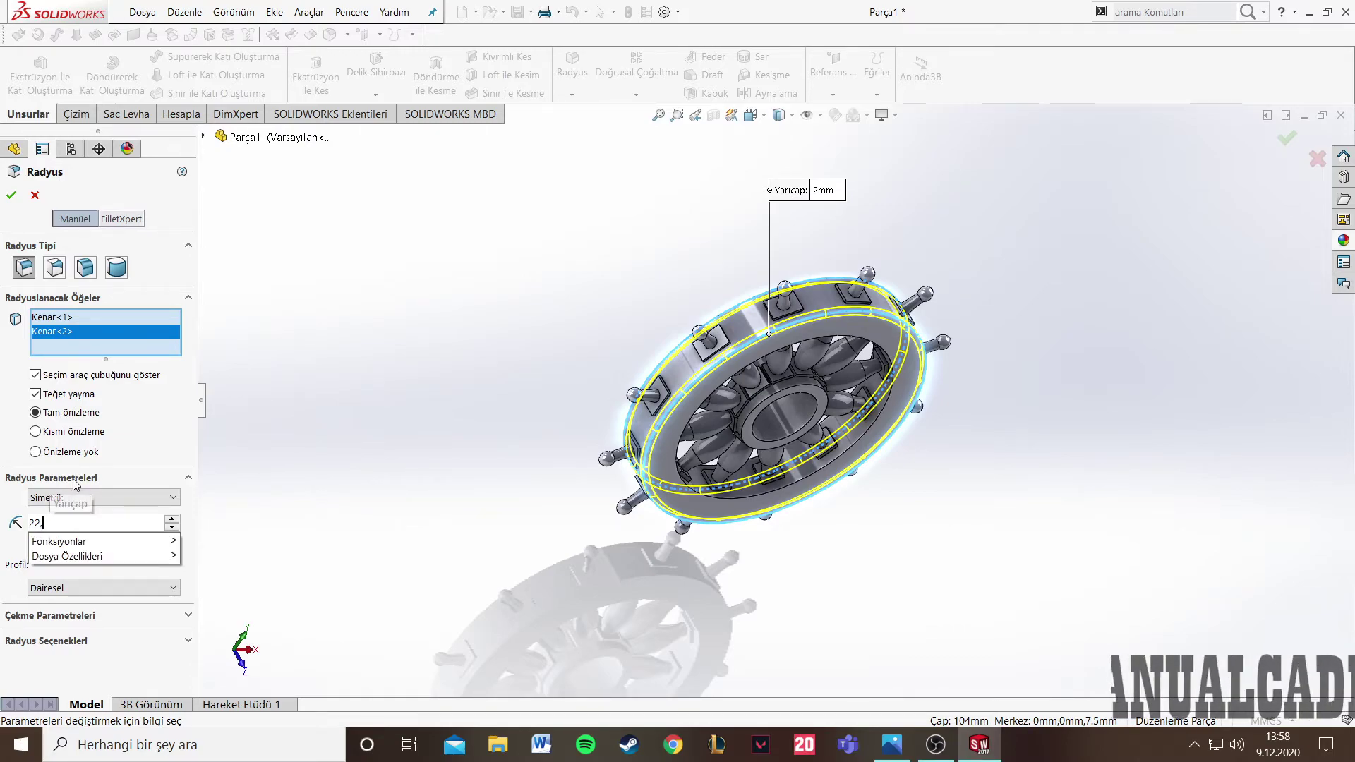
{"action": "key", "text": "BackSpace"}
{"action": "key", "text": "BackSpace"}
{"action": "type", "text": ",5"}
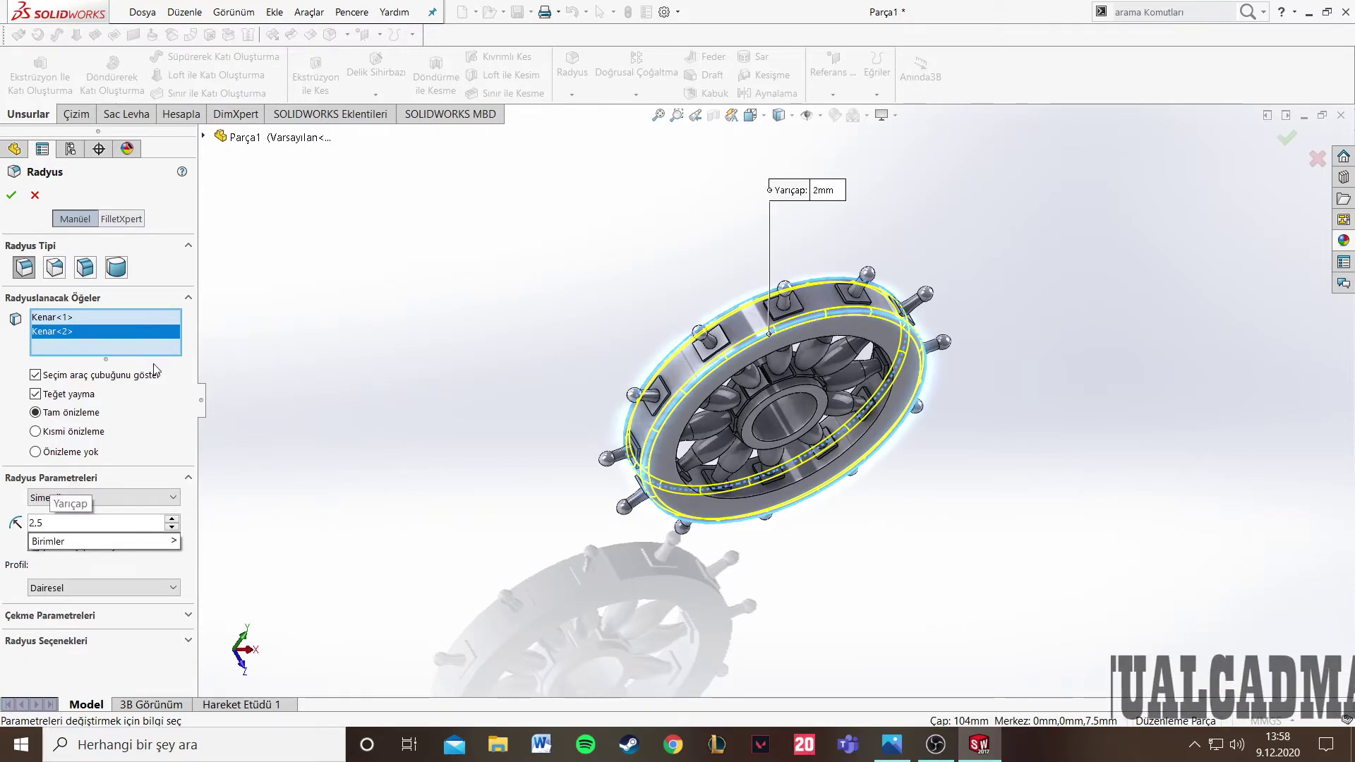
{"action": "key", "text": "Return"}
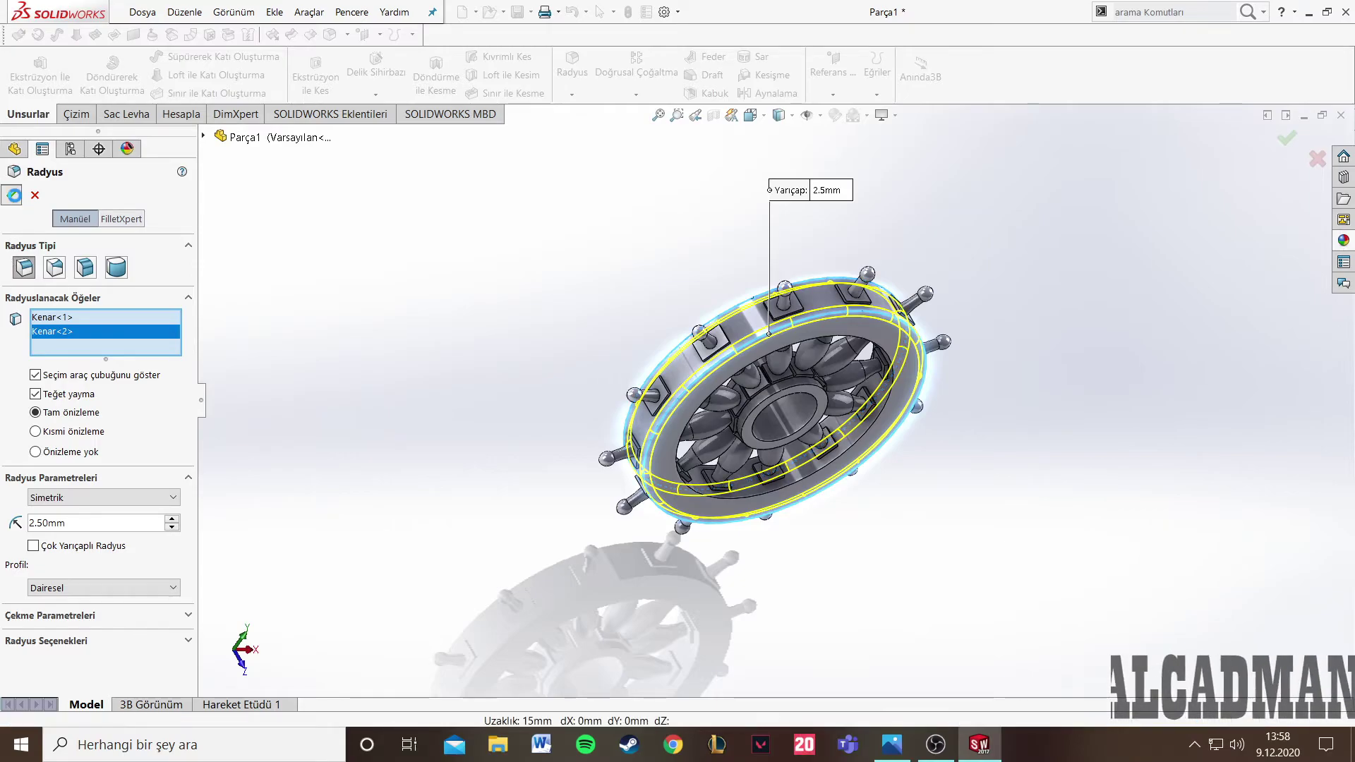
{"action": "left_click", "coordinate": [10, 195]}
{"action": "scroll", "coordinate": [741, 480], "scroll_direction": "down", "scroll_amount": 5}
{"action": "scroll", "coordinate": [742, 480], "scroll_direction": "down", "scroll_amount": 2}
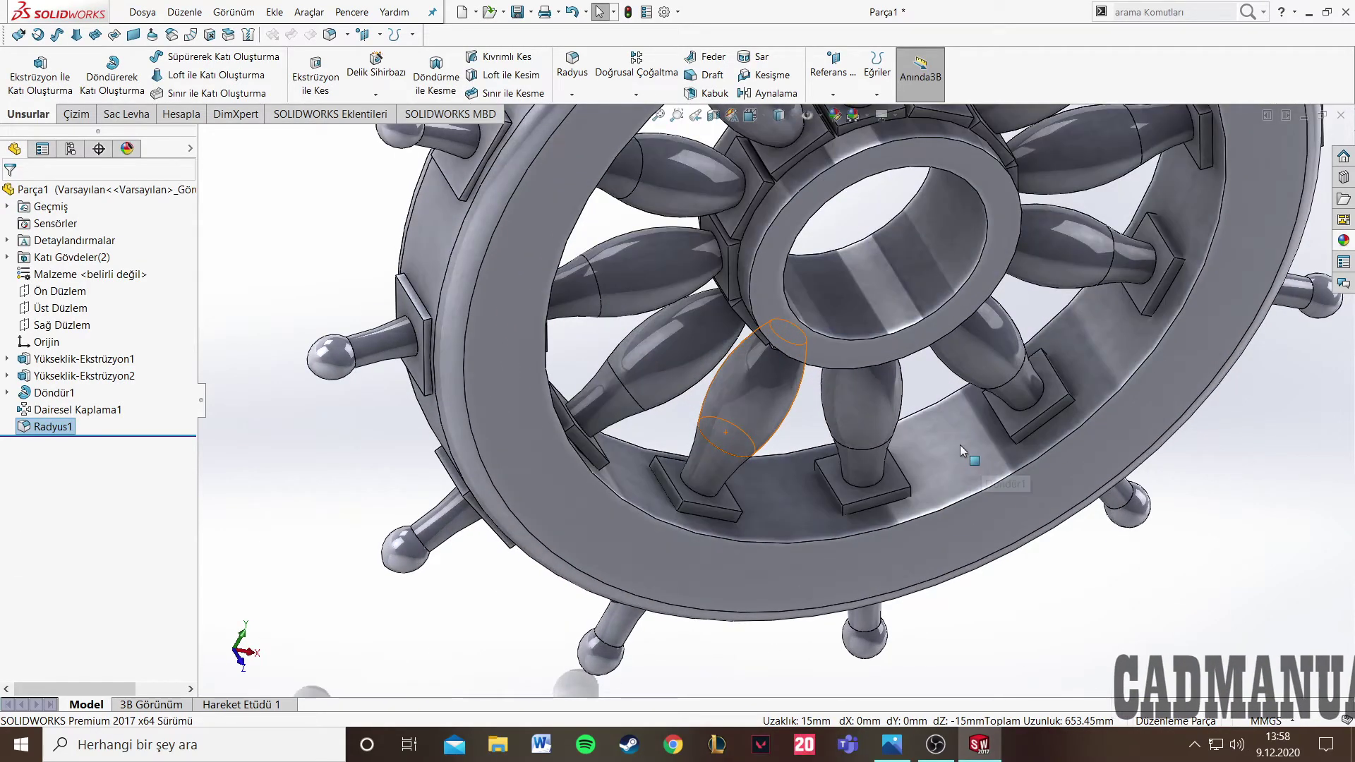
- Fillet two more circular rim edges at 2.5 mm
{"action": "scroll", "coordinate": [976, 456], "scroll_direction": "down", "scroll_amount": 2}
{"action": "left_click", "coordinate": [977, 456]}
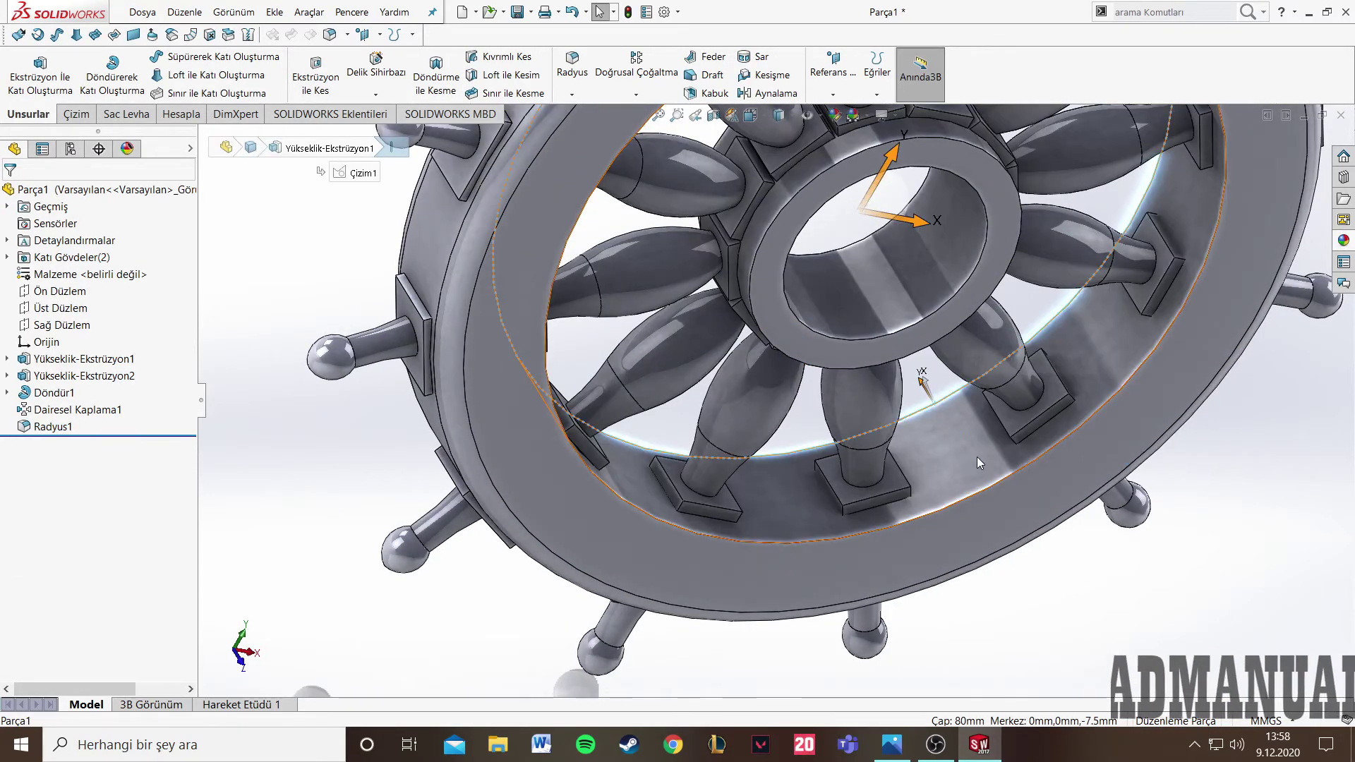
{"action": "left_click", "coordinate": [1024, 478], "text": "ctrl"}
{"action": "left_click", "coordinate": [572, 68]}
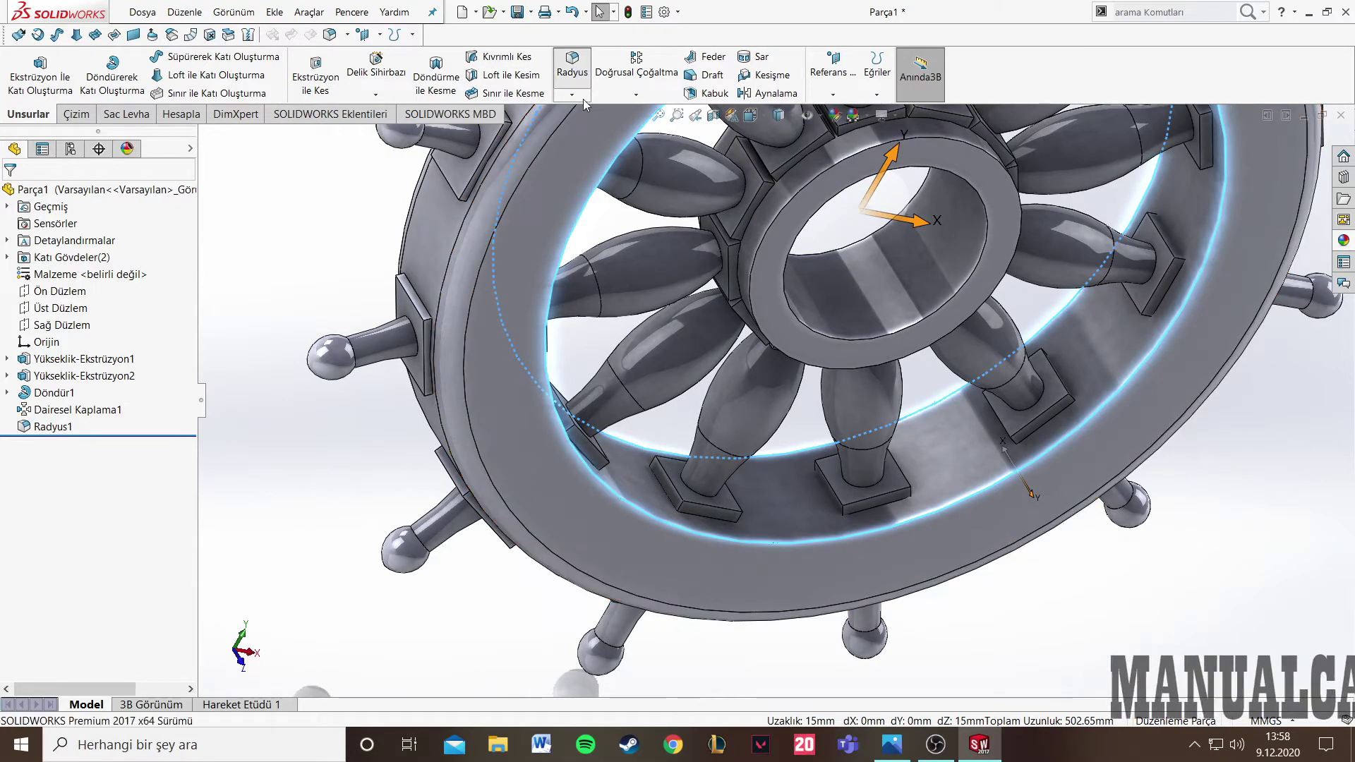
{"action": "left_click", "coordinate": [12, 195]}
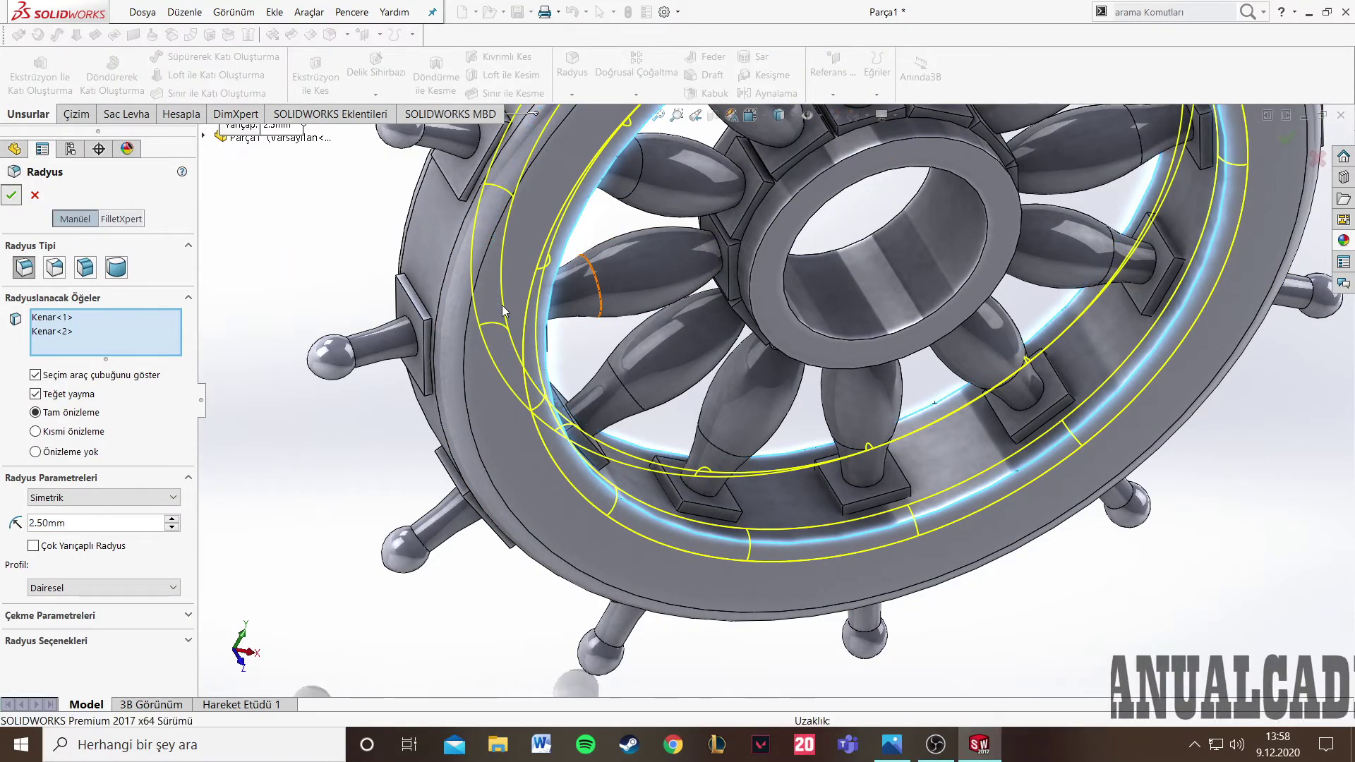
- Fillet the hub's inner edge at 2.5 mm
{"action": "scroll", "coordinate": [632, 361], "scroll_direction": "up", "scroll_amount": 5}
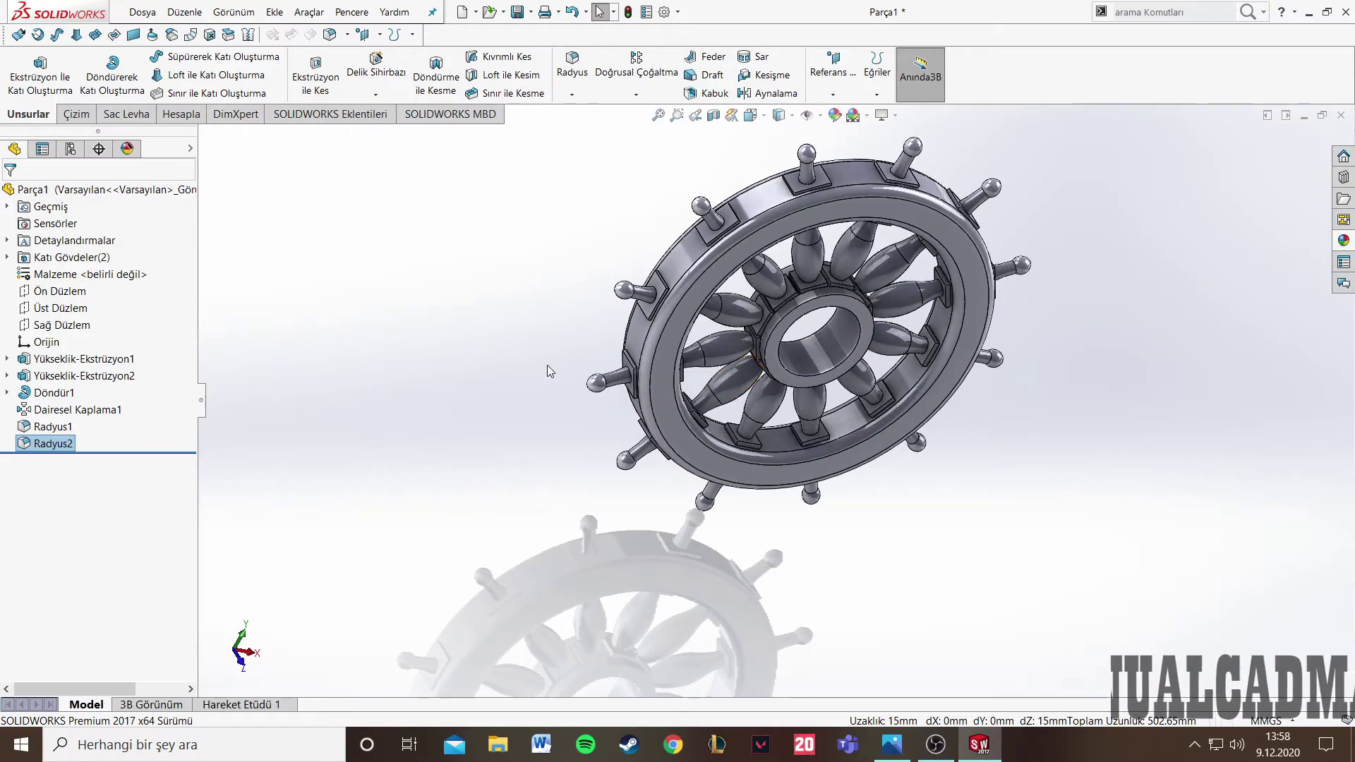
{"action": "mouse_move", "coordinate": [485, 334]}
{"action": "middle_mouse_down"}
{"action": "mouse_move", "coordinate": [468, 278]}
{"action": "mouse_move", "coordinate": [459, 381]}
{"action": "mouse_move", "coordinate": [695, 388]}
{"action": "middle_mouse_up"}
{"action": "scroll", "coordinate": [695, 388], "scroll_direction": "down", "scroll_amount": 5}
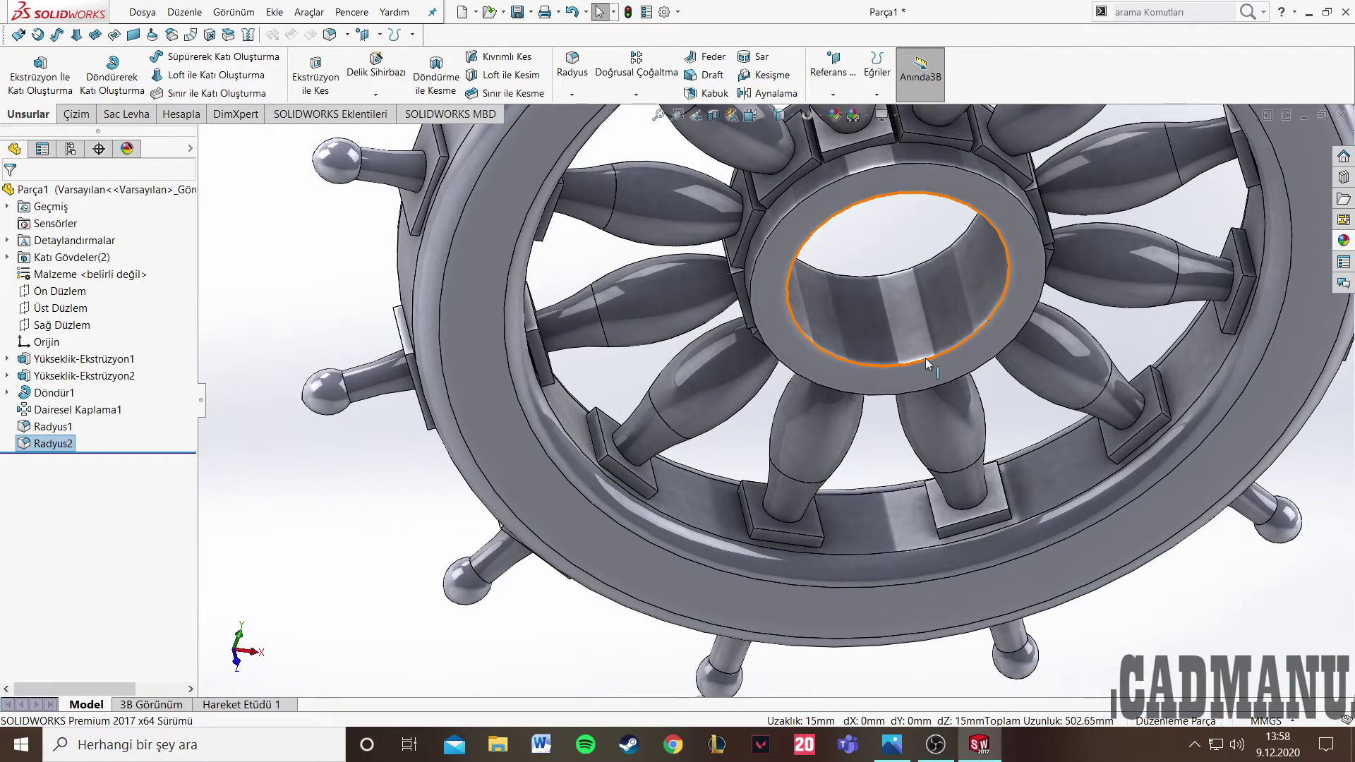
{"action": "left_click", "coordinate": [862, 304]}
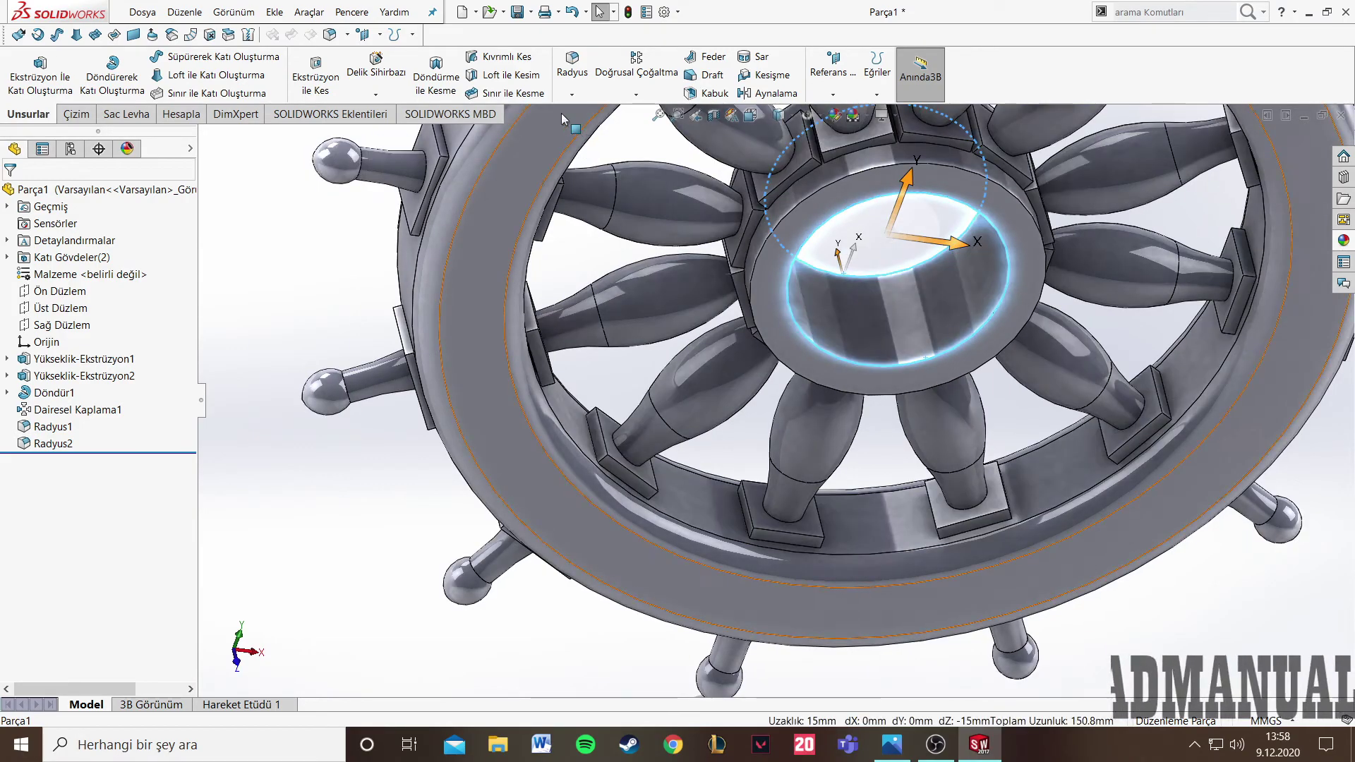
{"action": "left_click", "coordinate": [572, 73]}
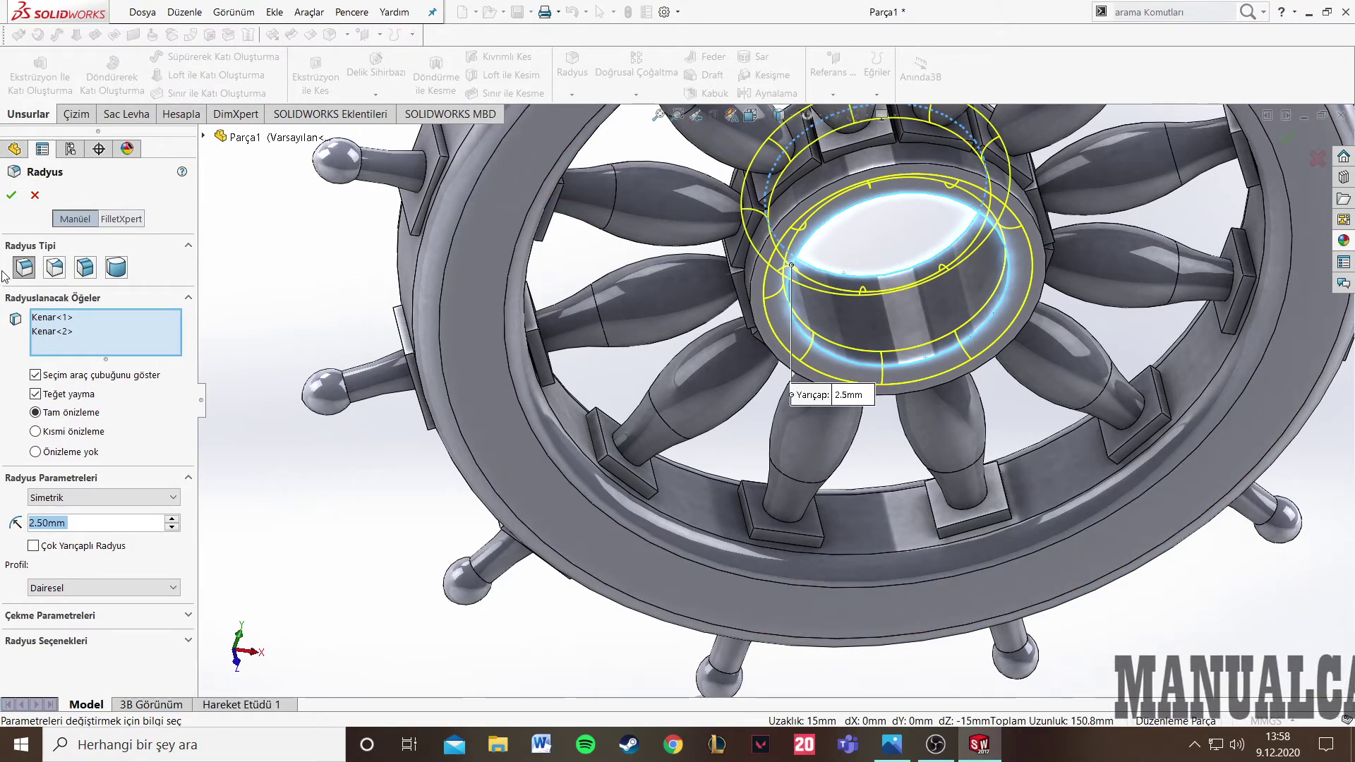
{"action": "left_click", "coordinate": [9, 196]}
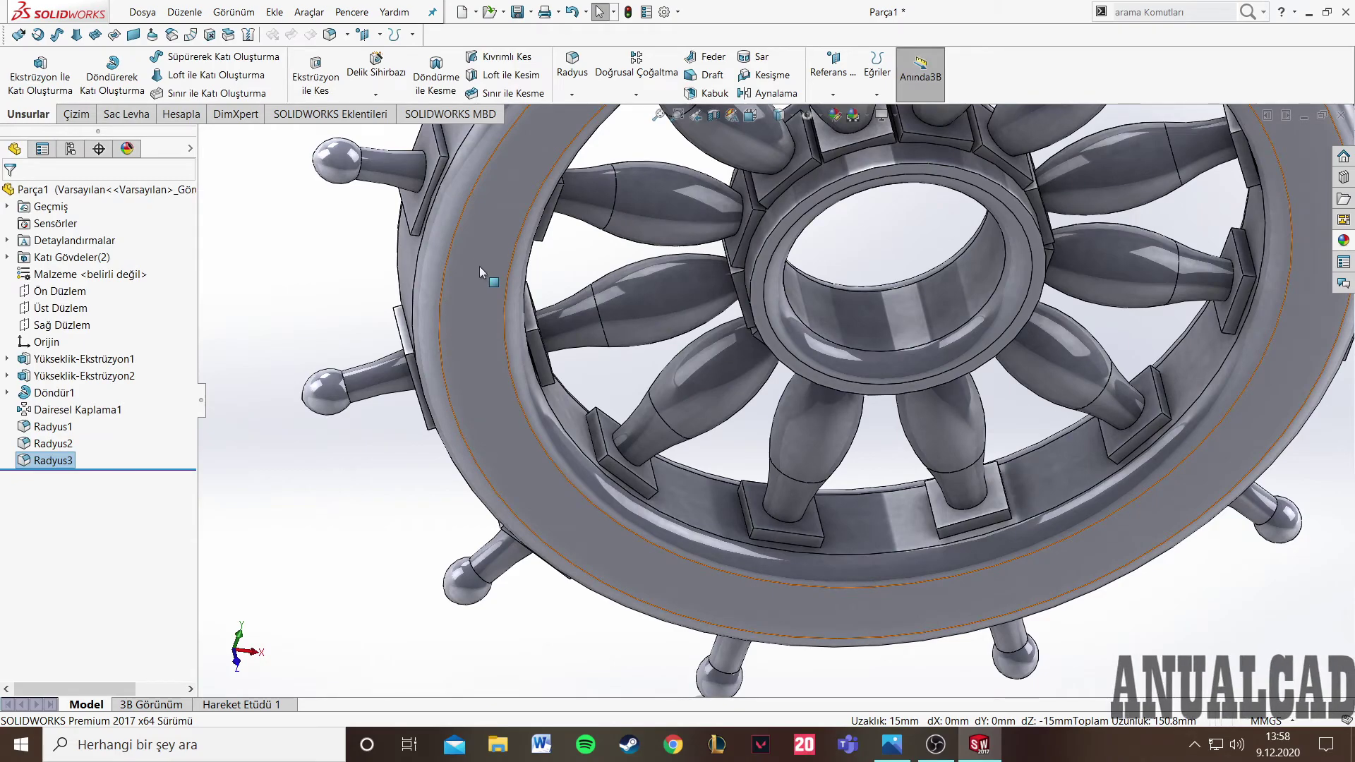
- Fillet two further hub edges at 2.5 mm, creating Radyus4
{"action": "left_click", "coordinate": [817, 205]}
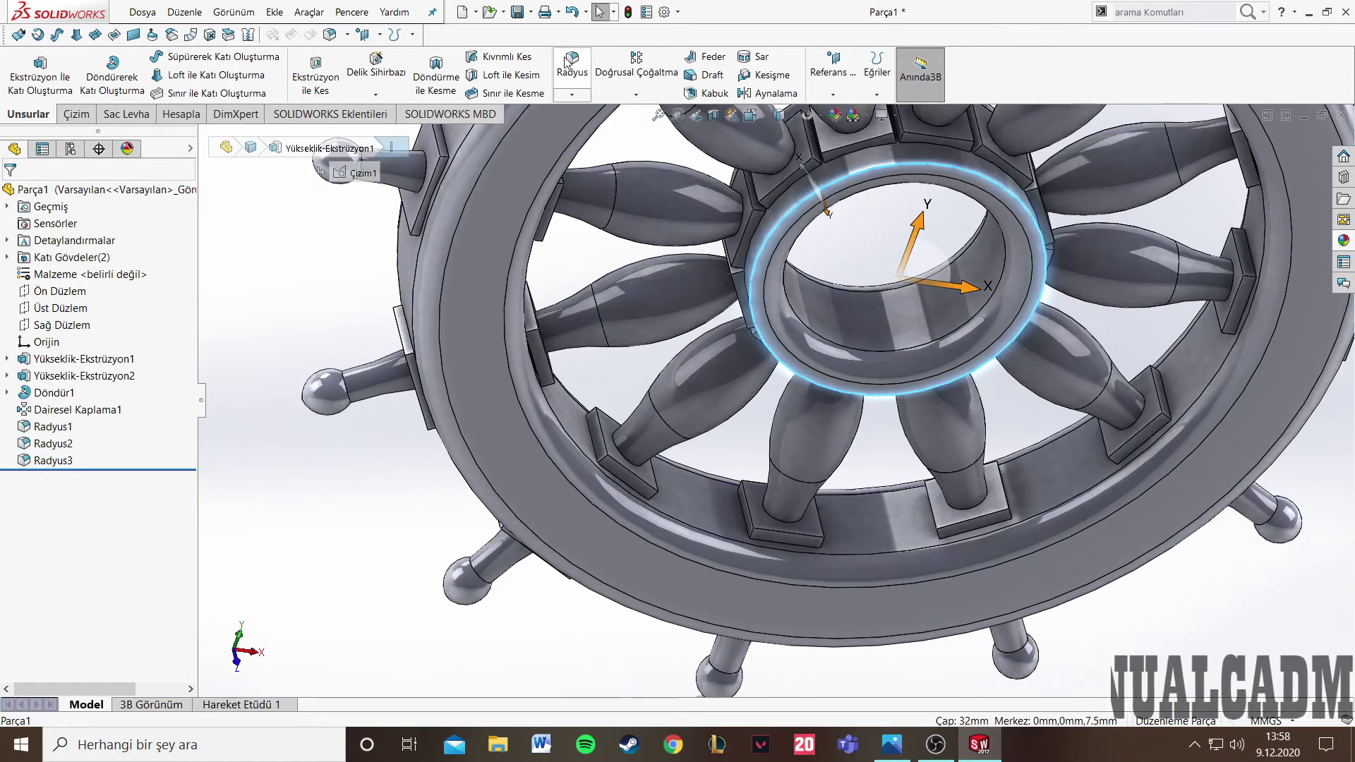
{"action": "key", "text": "Return"}
{"action": "middle_click_drag", "start_coordinate": [691, 199], "coordinate": [782, 214]}
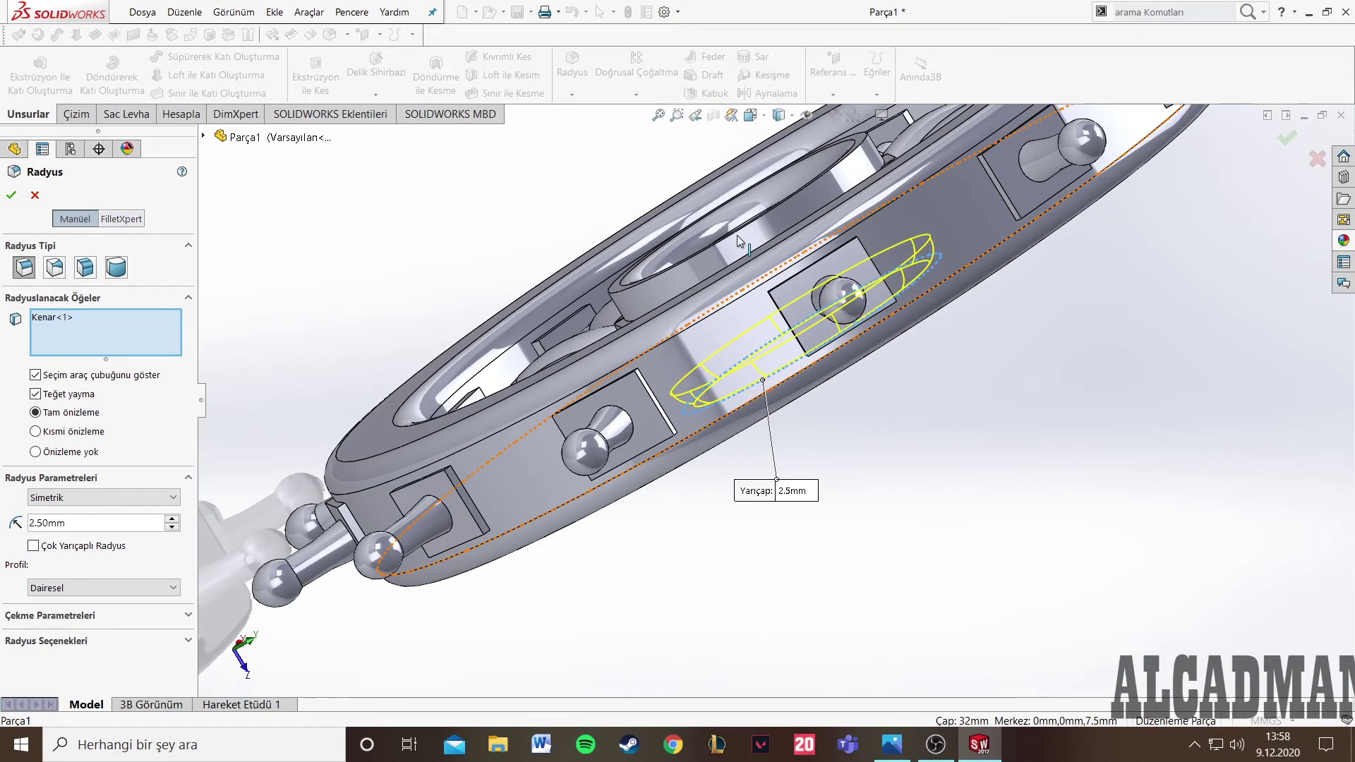
{"action": "left_click", "coordinate": [782, 214]}
{"action": "scroll", "coordinate": [705, 247], "scroll_direction": "up", "scroll_amount": 3}
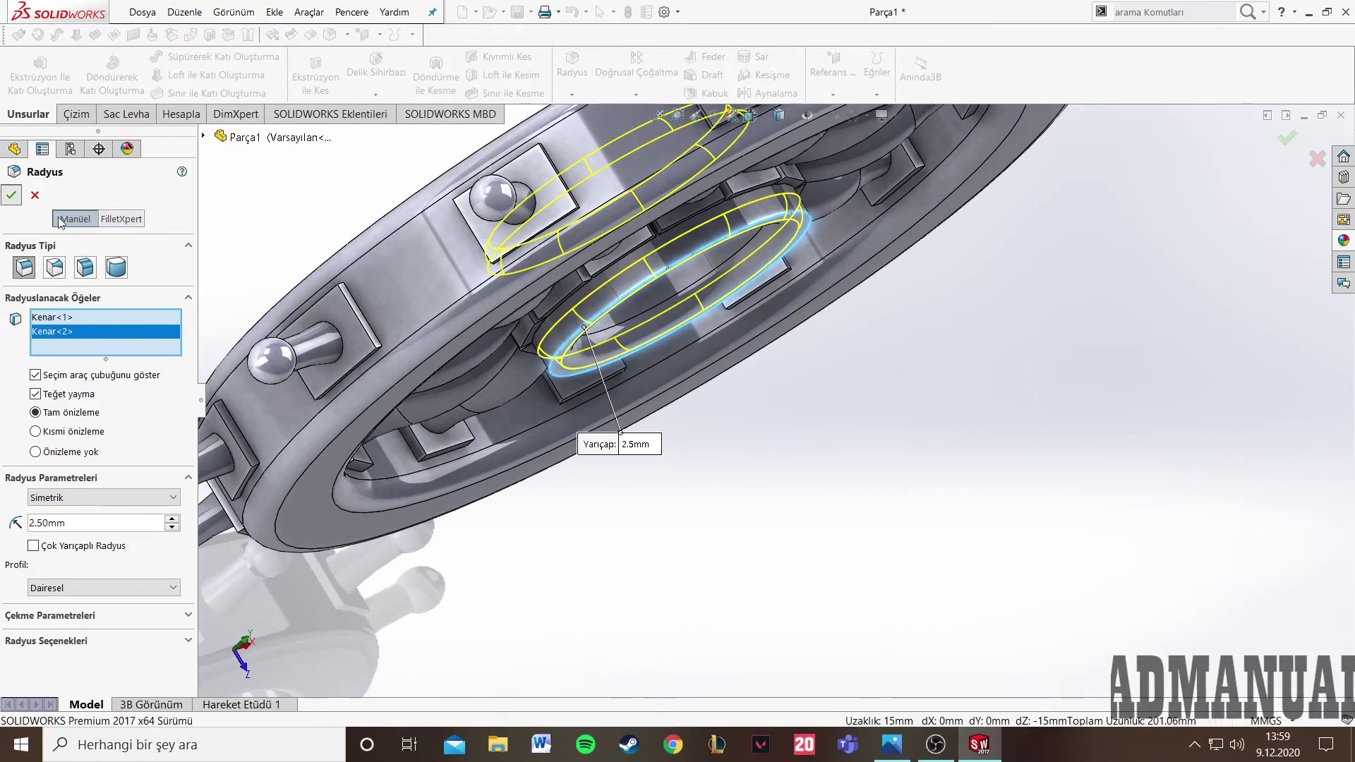
{"action": "left_click", "coordinate": [12, 195]}
{"action": "middle_click_drag", "start_coordinate": [849, 430], "coordinate": [839, 392]}
{"action": "scroll", "coordinate": [803, 362], "scroll_direction": "up", "scroll_amount": 3}
{"action": "scroll", "coordinate": [803, 362], "scroll_direction": "down", "scroll_amount": 5}
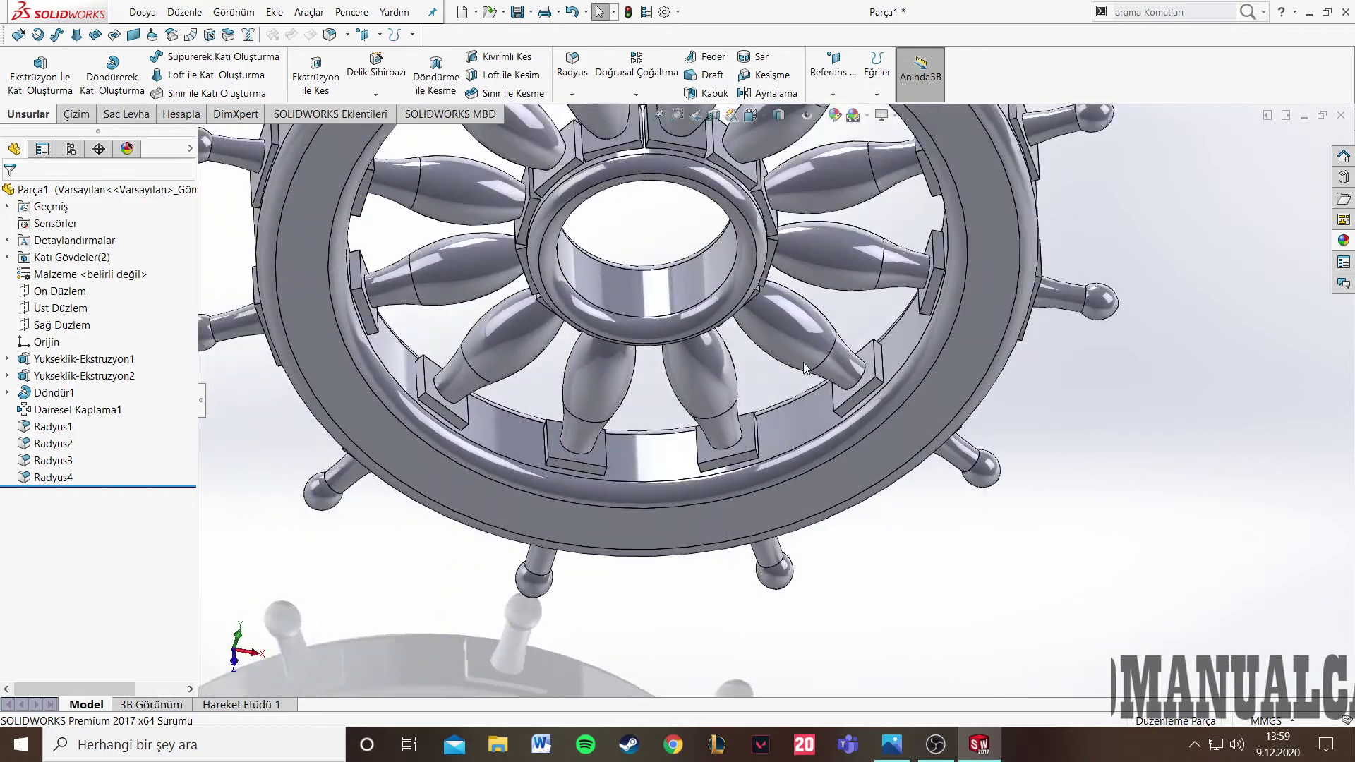
{"action": "middle_click_drag", "start_coordinate": [777, 395], "coordinate": [643, 498]}
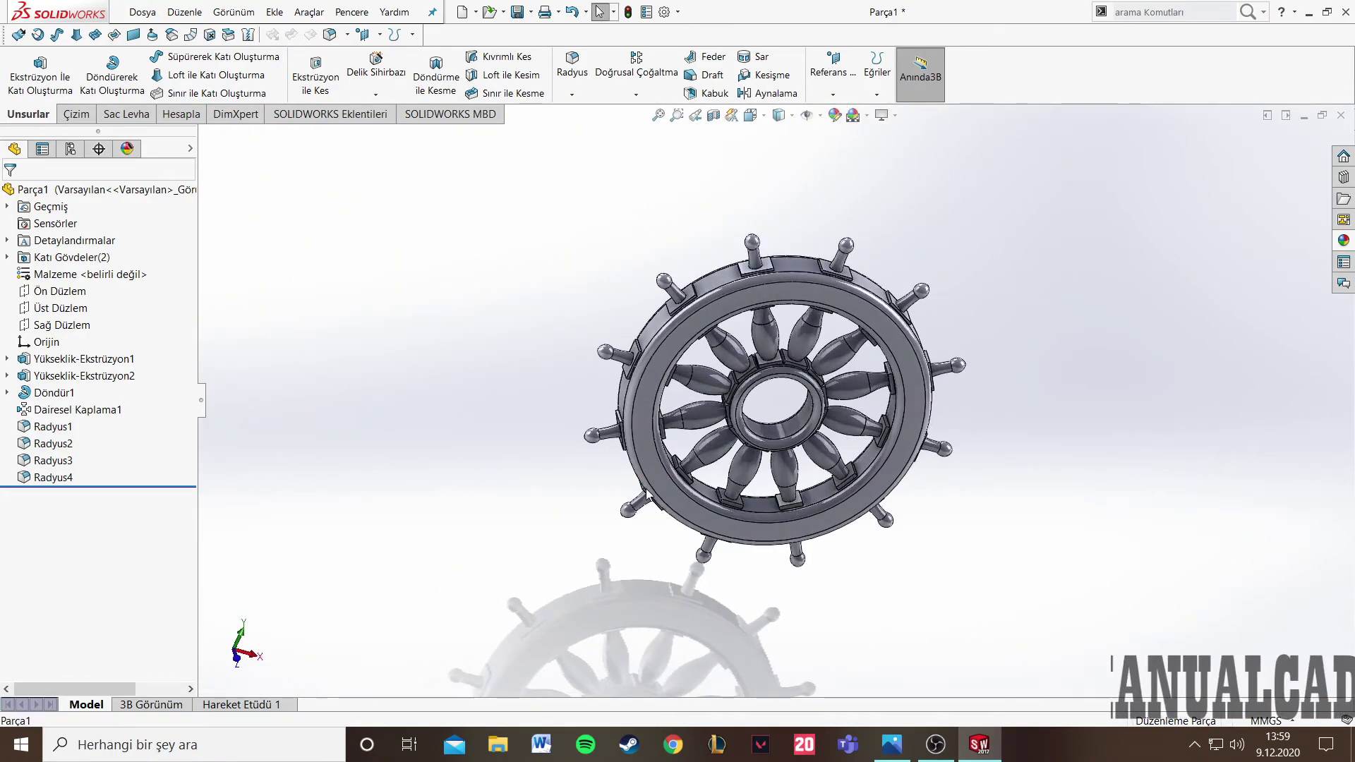
- Show the wheel isometrically and expand Appearances > Organic > Wood
{"action": "scroll", "coordinate": [644, 498], "scroll_direction": "up", "scroll_amount": 2}
{"action": "key", "text": "ctrl+1"}
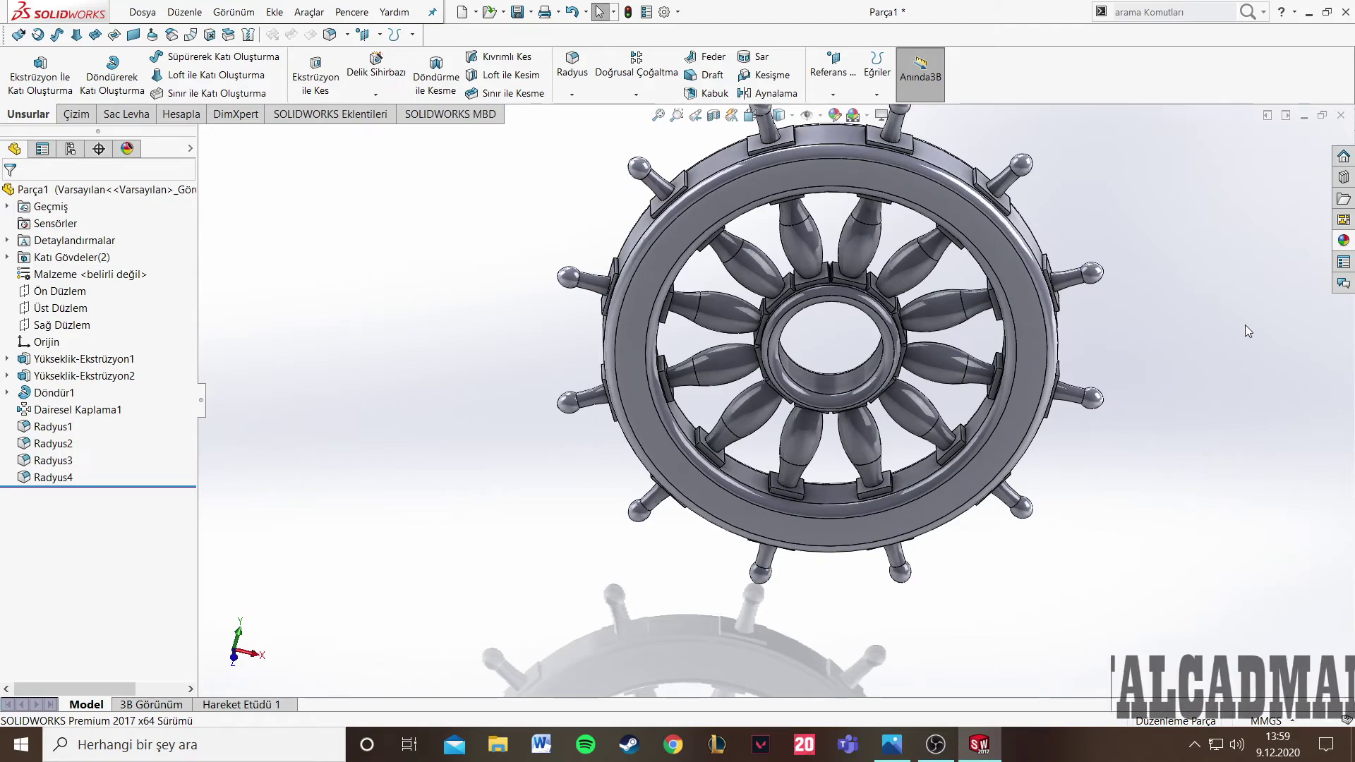
{"action": "key", "text": "ctrl+7"}
{"action": "left_click", "coordinate": [1343, 240]}
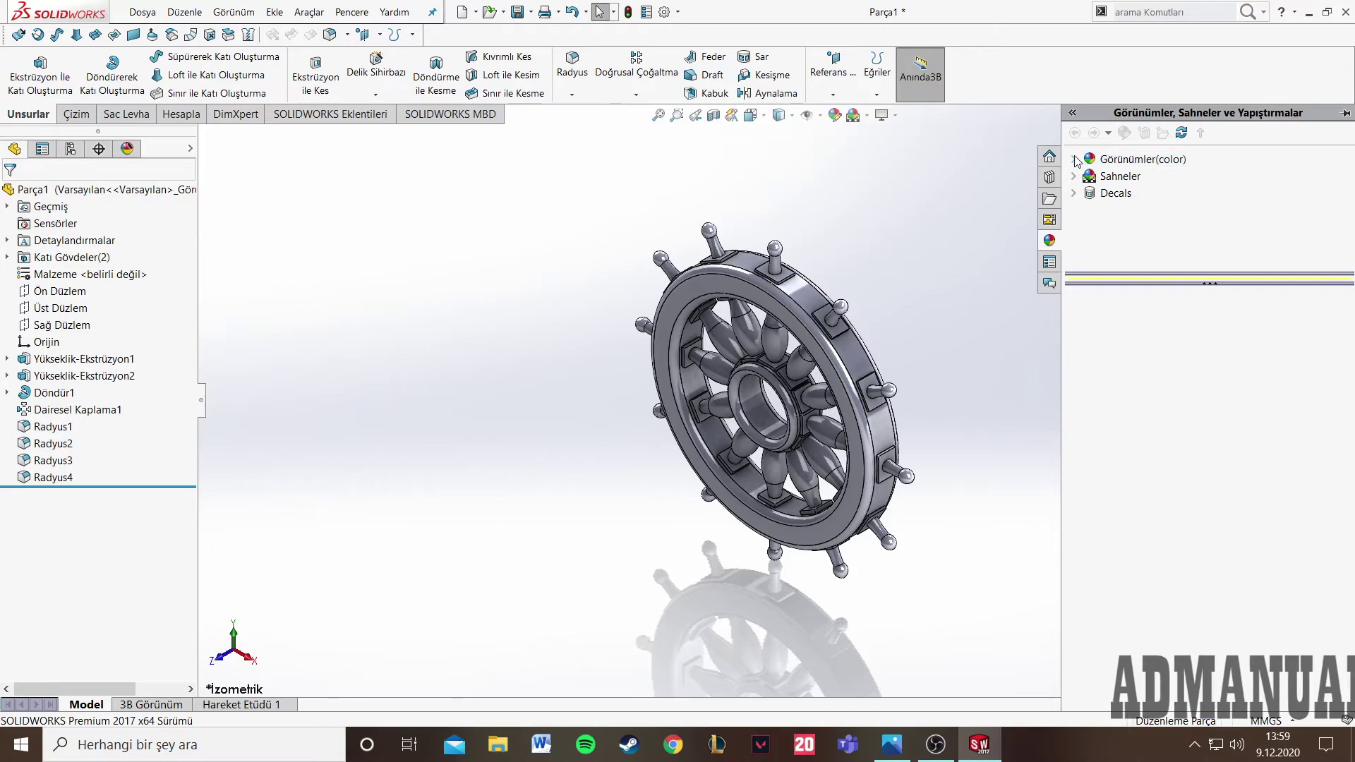
{"action": "left_click", "coordinate": [1074, 159]}
{"action": "scroll", "coordinate": [1131, 224], "scroll_direction": "down", "scroll_amount": 2}
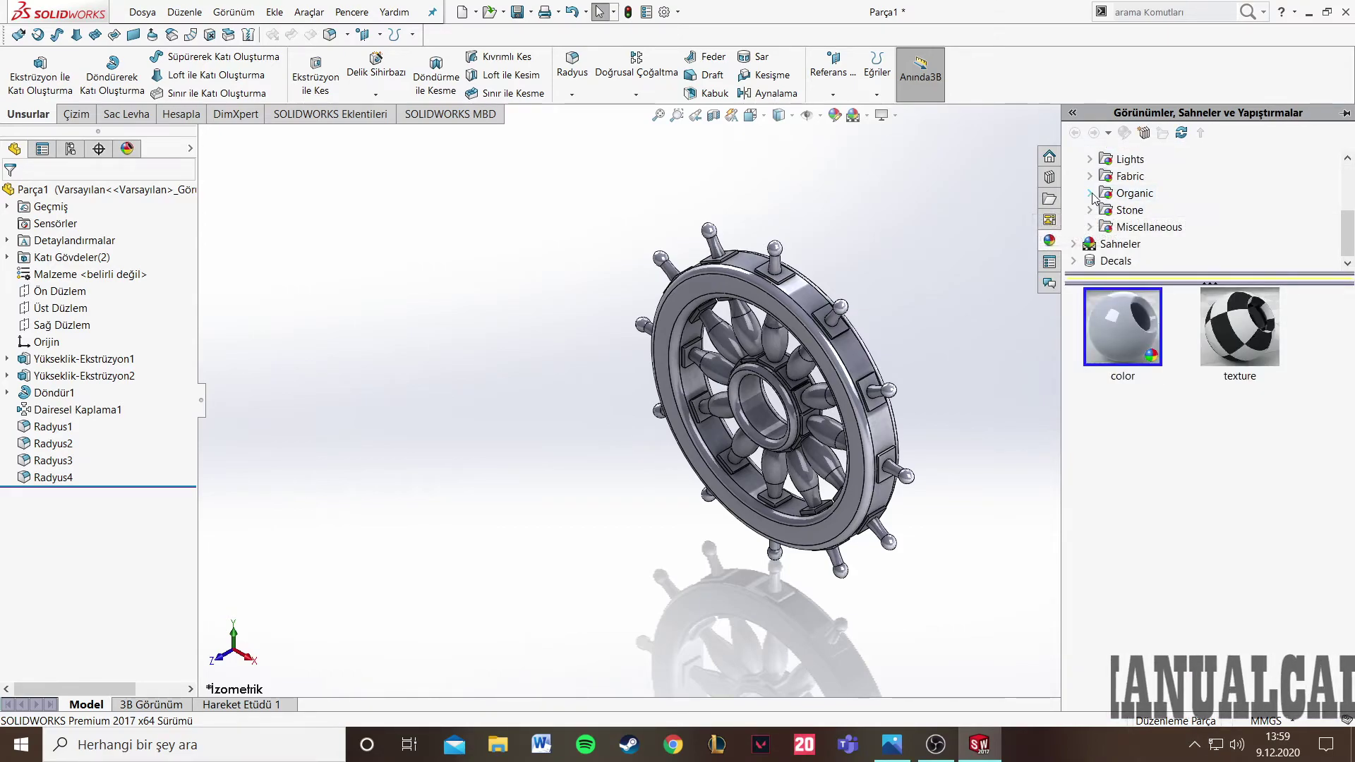
{"action": "left_click", "coordinate": [1090, 193]}
{"action": "left_click", "coordinate": [1113, 175]}
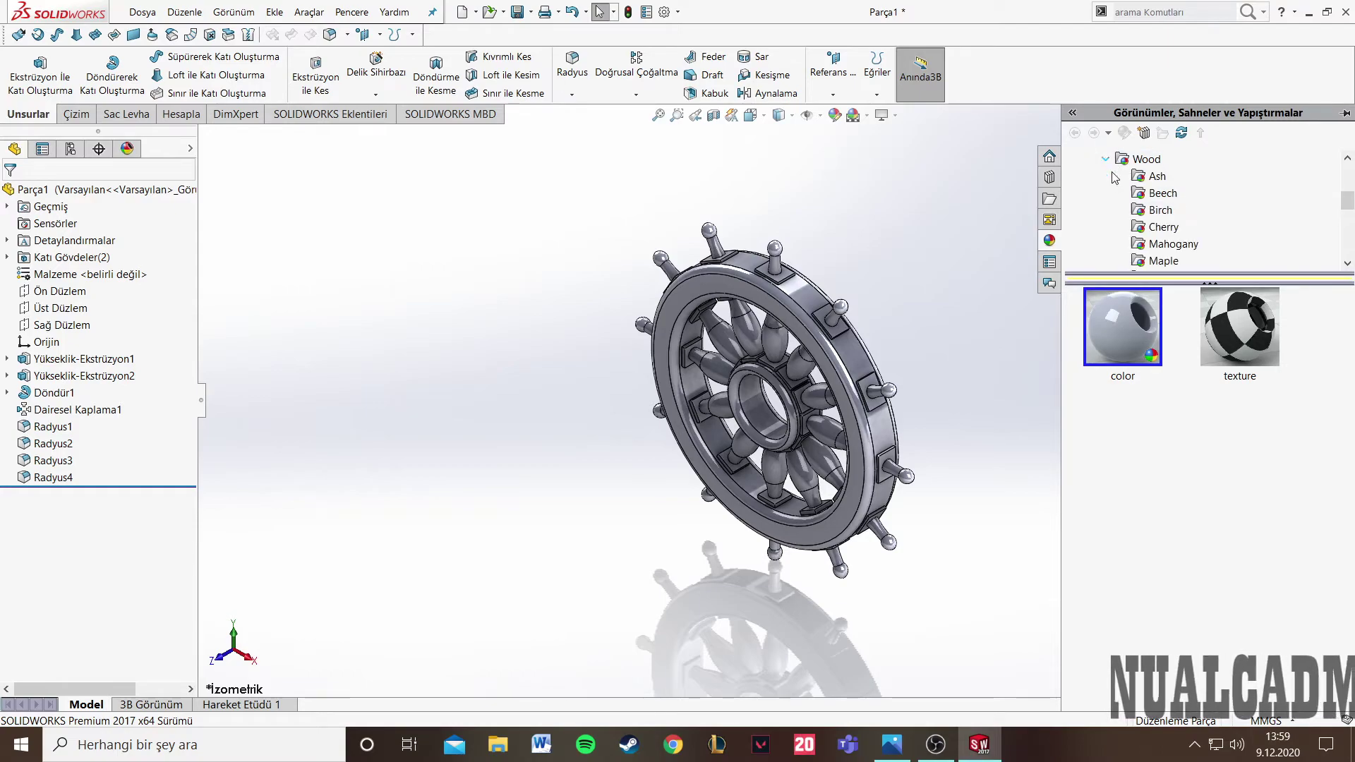
{"action": "scroll", "coordinate": [1165, 240], "scroll_direction": "down", "scroll_amount": 2}
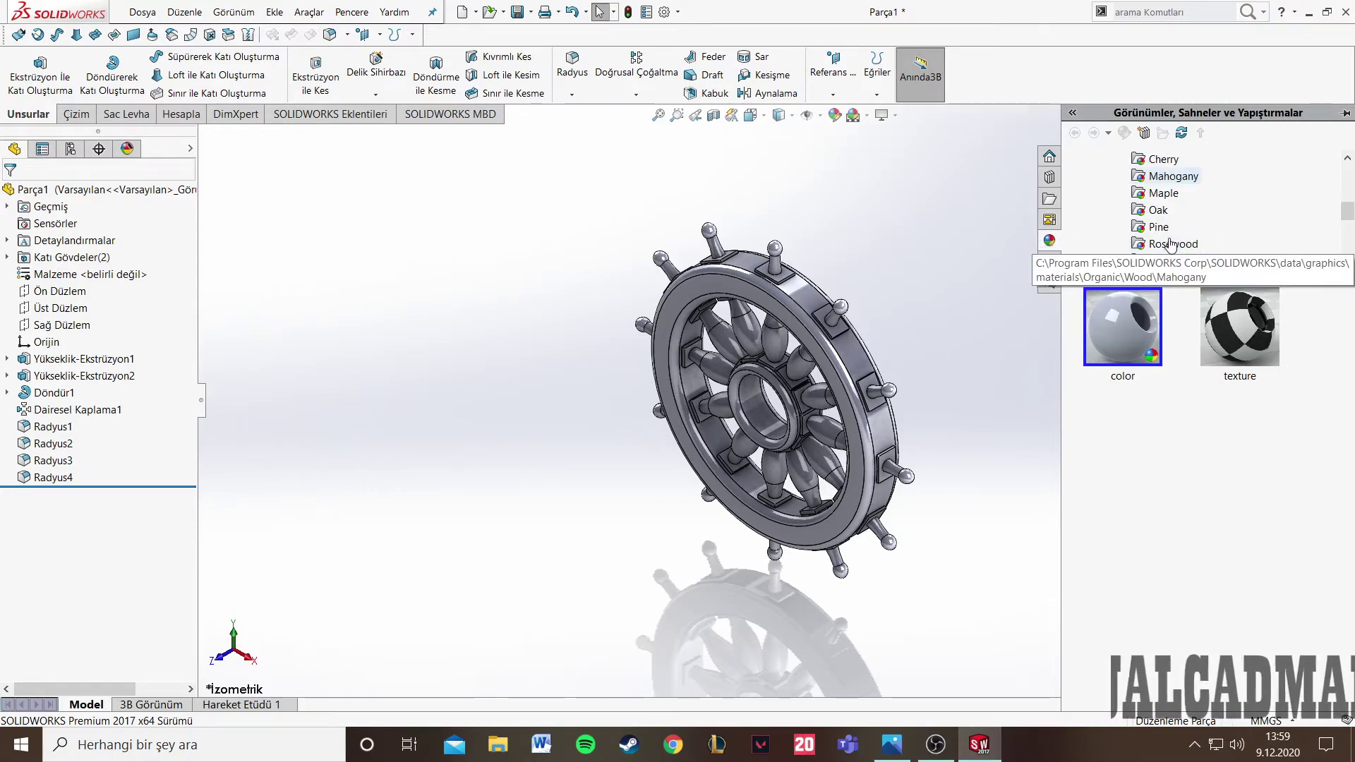
- Try polished oak 2d and unfinished japanese oak on the wheel
{"action": "left_click", "coordinate": [1165, 244]}
{"action": "left_click", "coordinate": [1158, 210]}
{"action": "double_click", "coordinate": [1122, 326]}
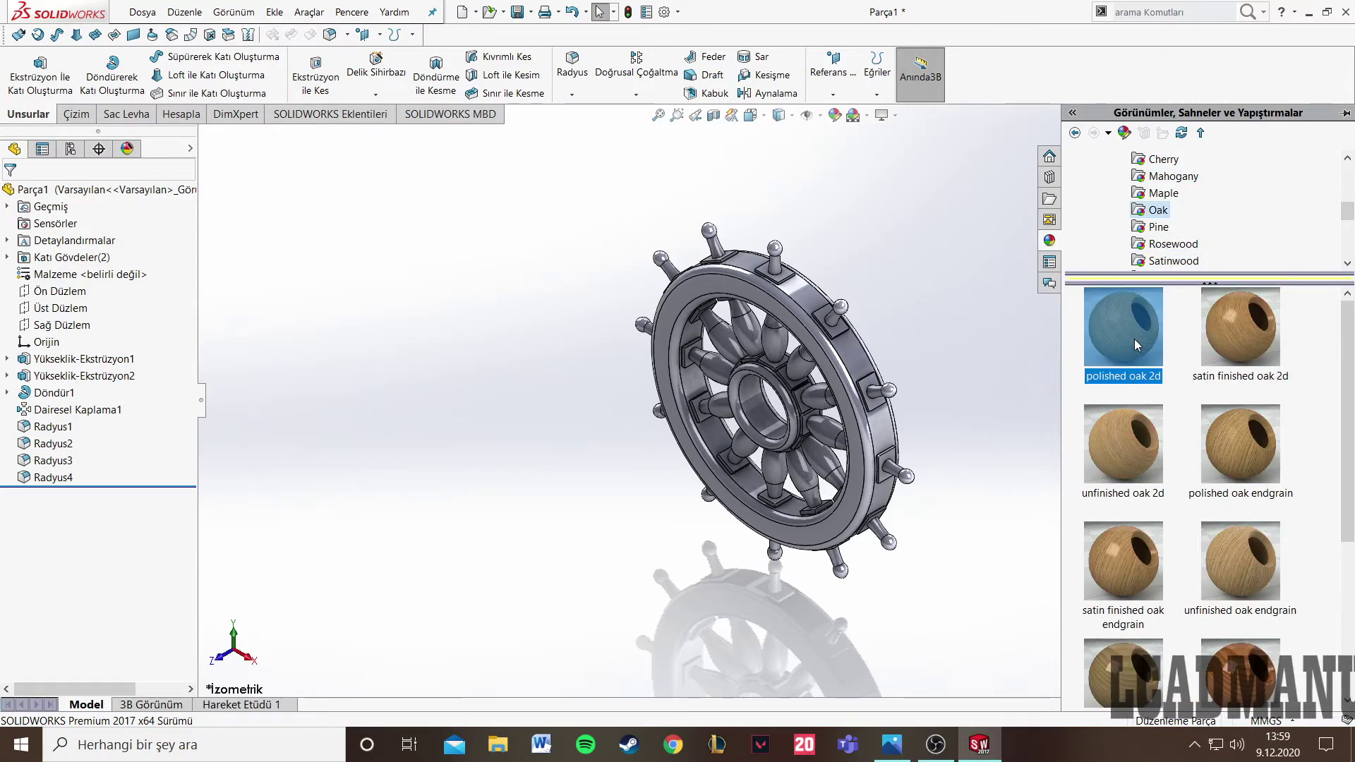
{"action": "scroll", "coordinate": [1142, 464], "scroll_direction": "down", "scroll_amount": 3}
{"action": "double_click", "coordinate": [1251, 528]}
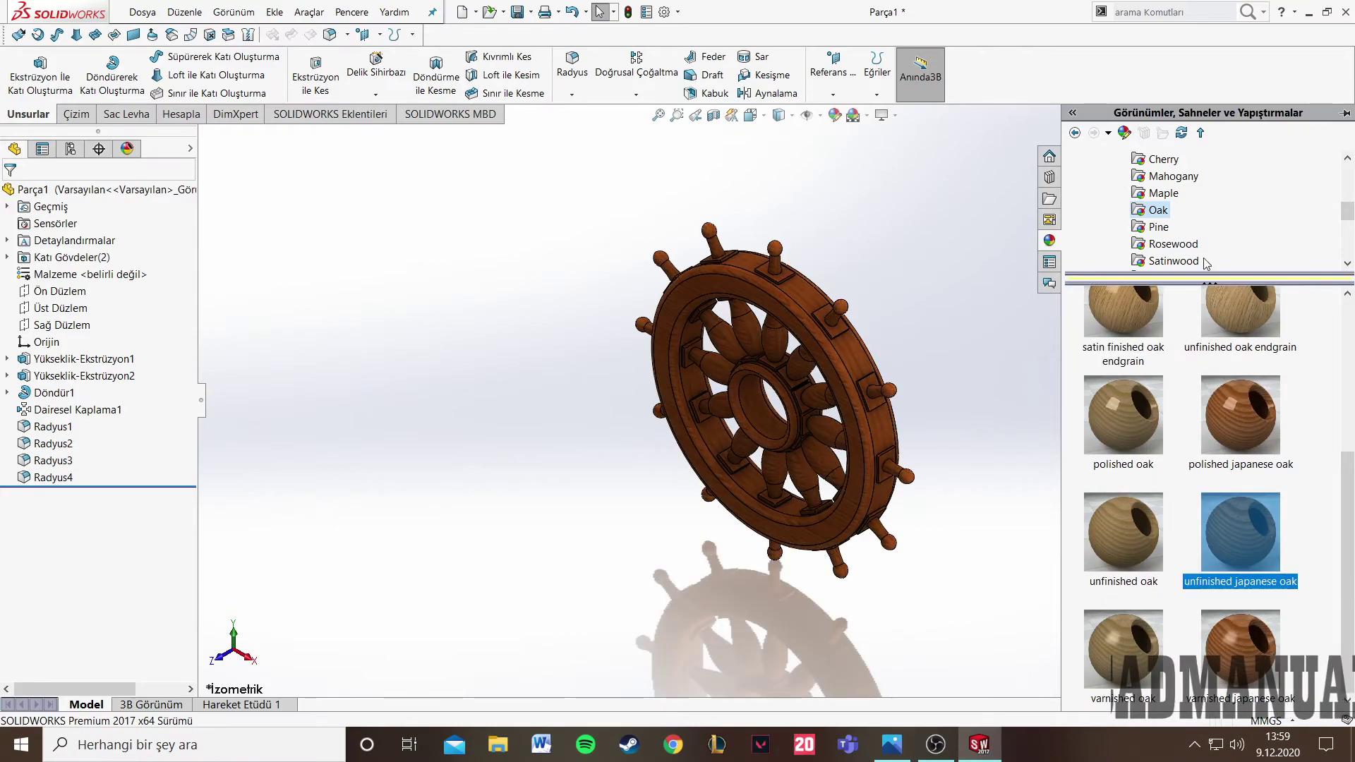
- Try several rosewood finishes, ending on polished rosewood
{"action": "left_click", "coordinate": [1158, 227]}
{"action": "left_click", "coordinate": [1168, 244]}
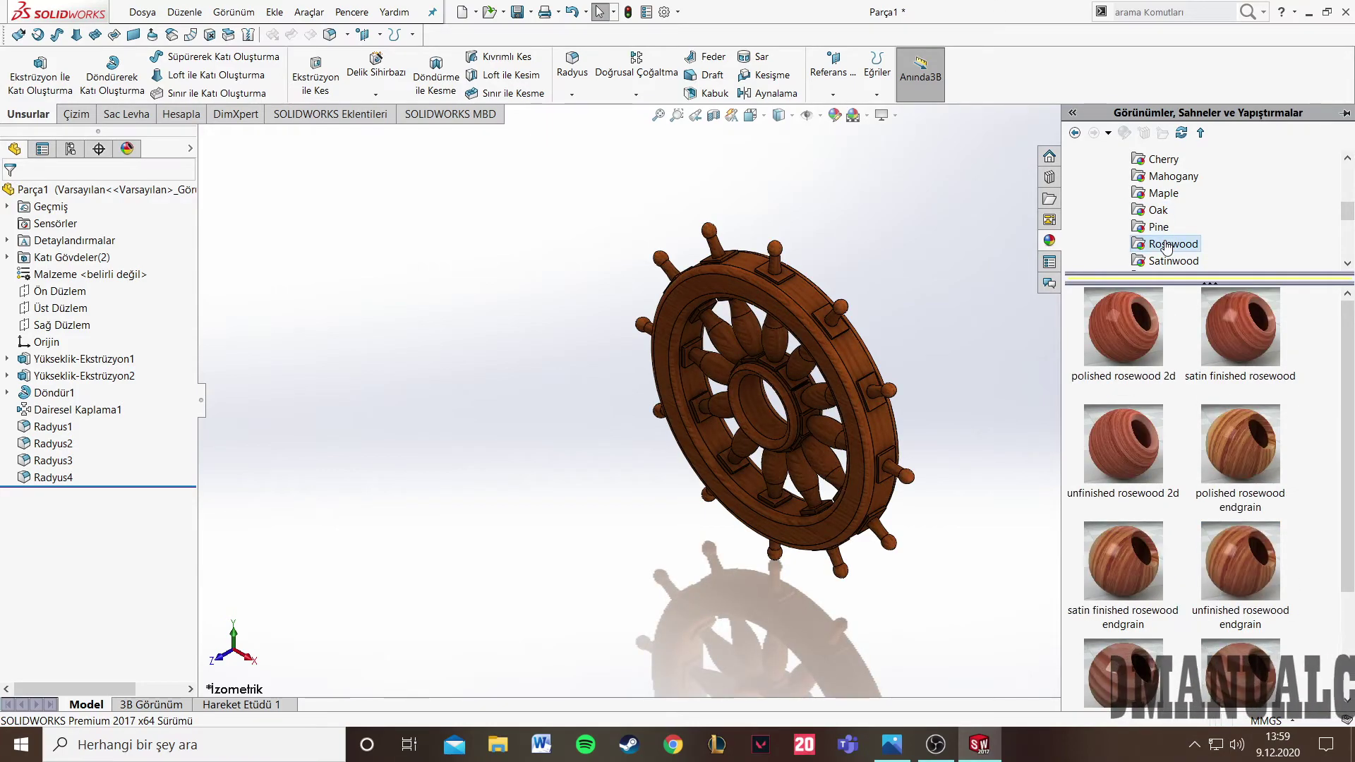
{"action": "double_click", "coordinate": [1235, 438]}
{"action": "double_click", "coordinate": [1235, 557]}
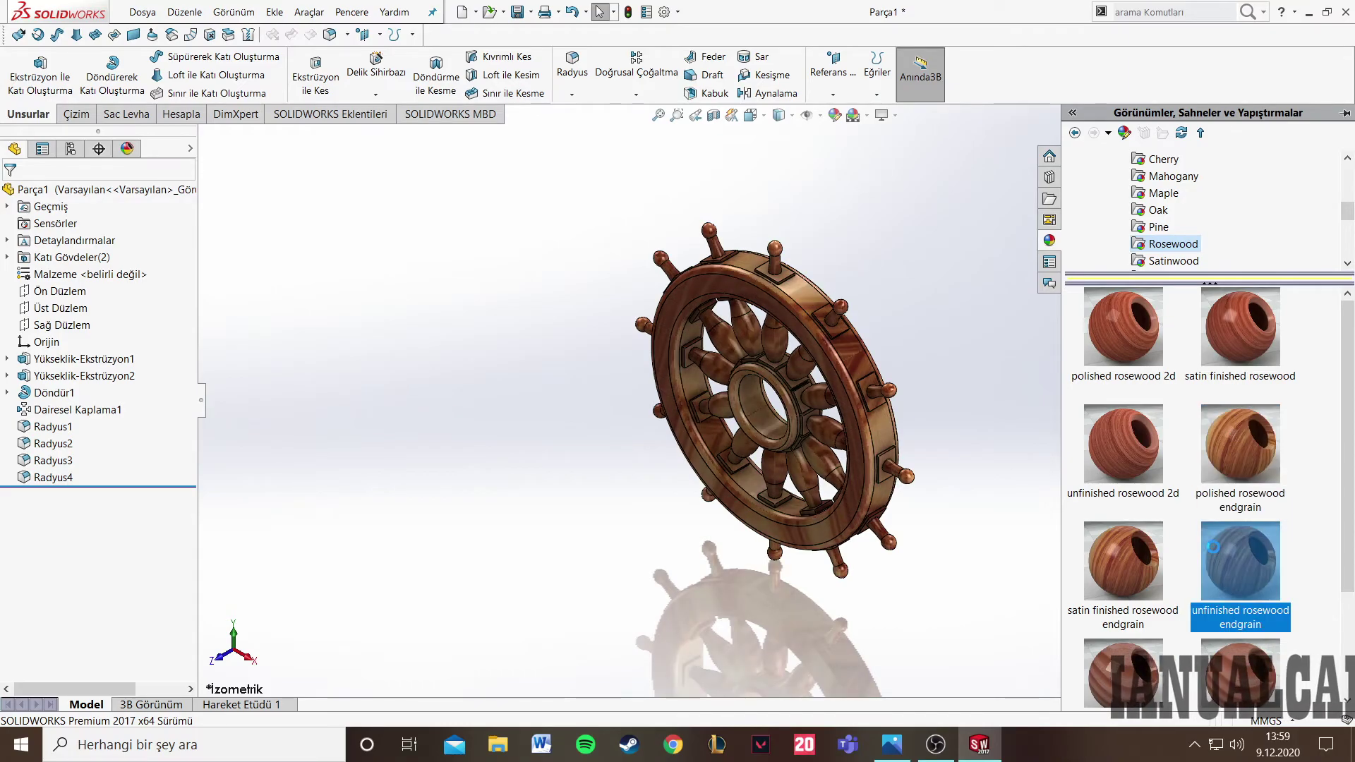
{"action": "double_click", "coordinate": [1122, 558]}
{"action": "left_click", "coordinate": [1132, 452]}
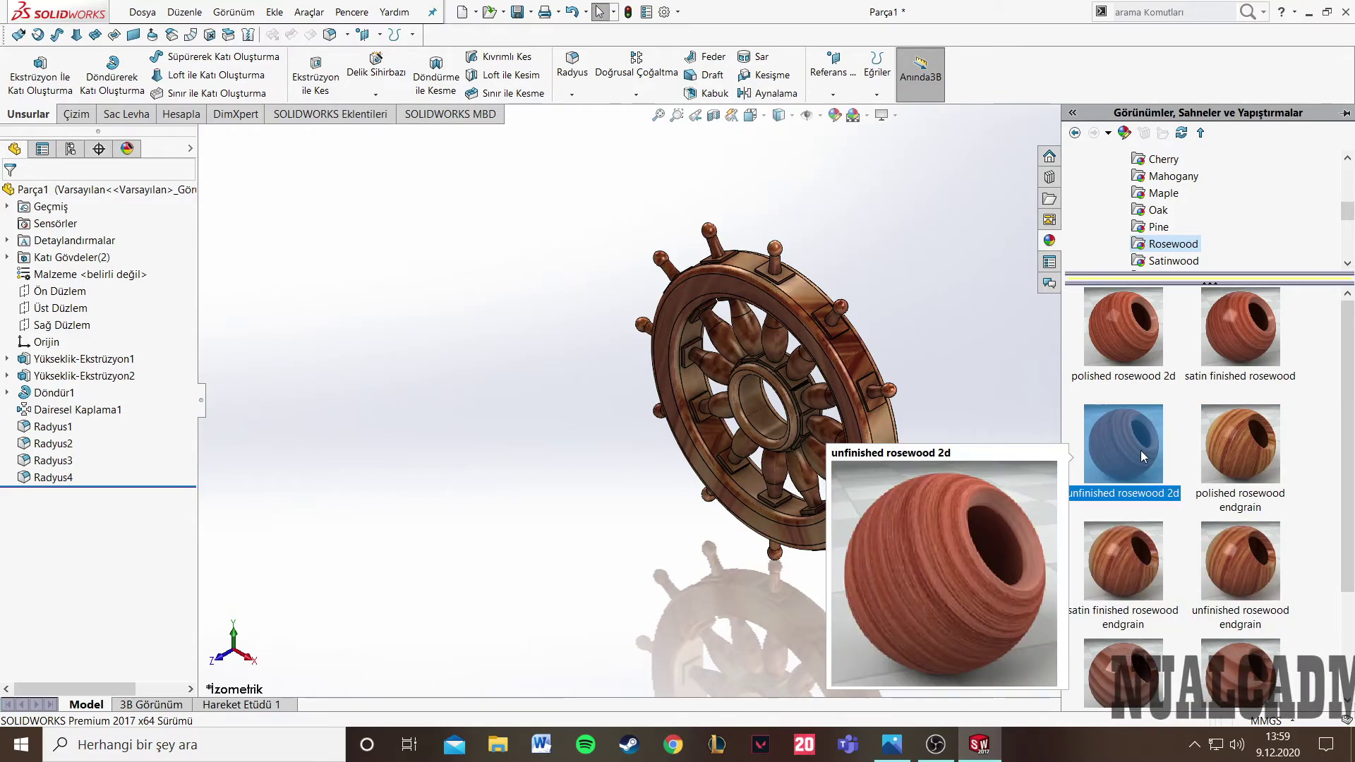
{"action": "double_click", "coordinate": [1135, 347]}
{"action": "scroll", "coordinate": [1132, 354], "scroll_direction": "down", "scroll_amount": 3}
{"action": "double_click", "coordinate": [1123, 532]}
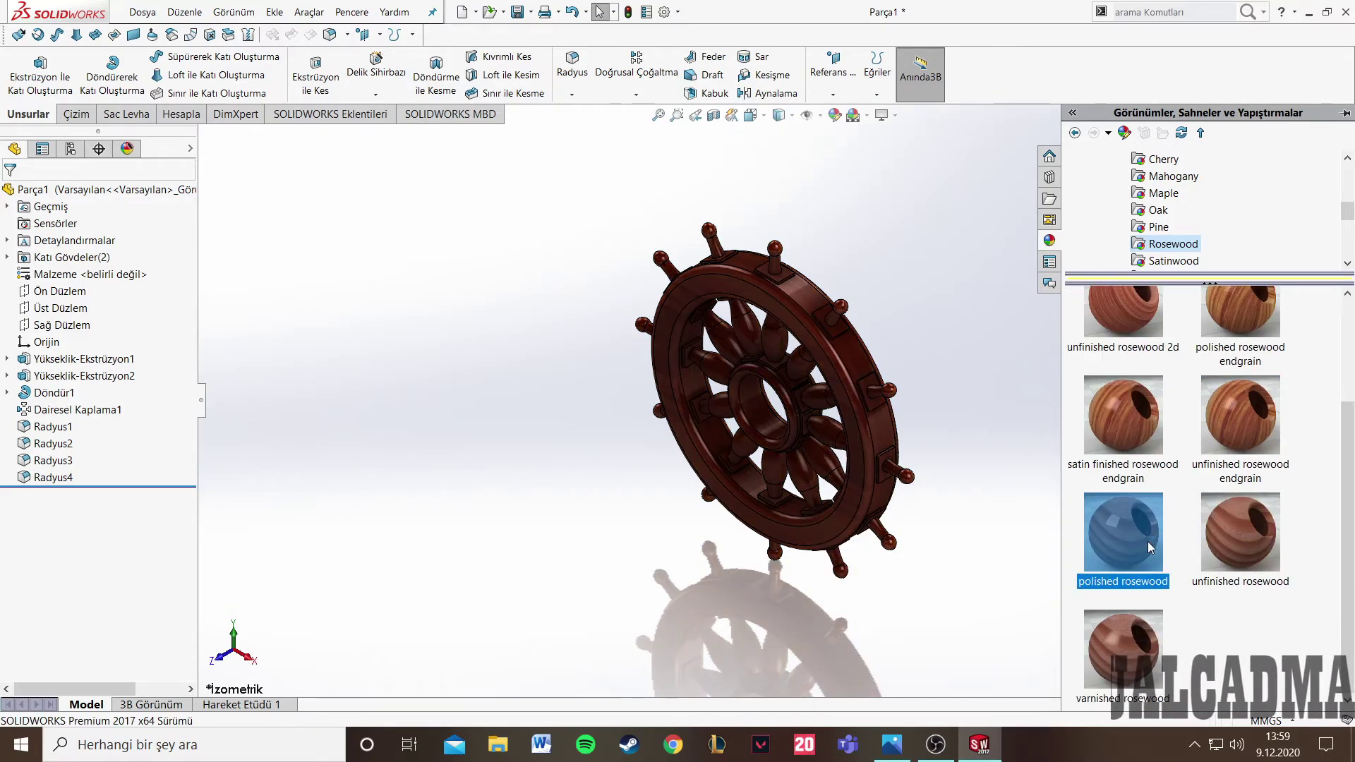
{"action": "left_click", "coordinate": [1267, 520]}
- Browse maple, oak and spruce woods, then apply a first teak swatch
{"action": "left_click", "coordinate": [1163, 194]}
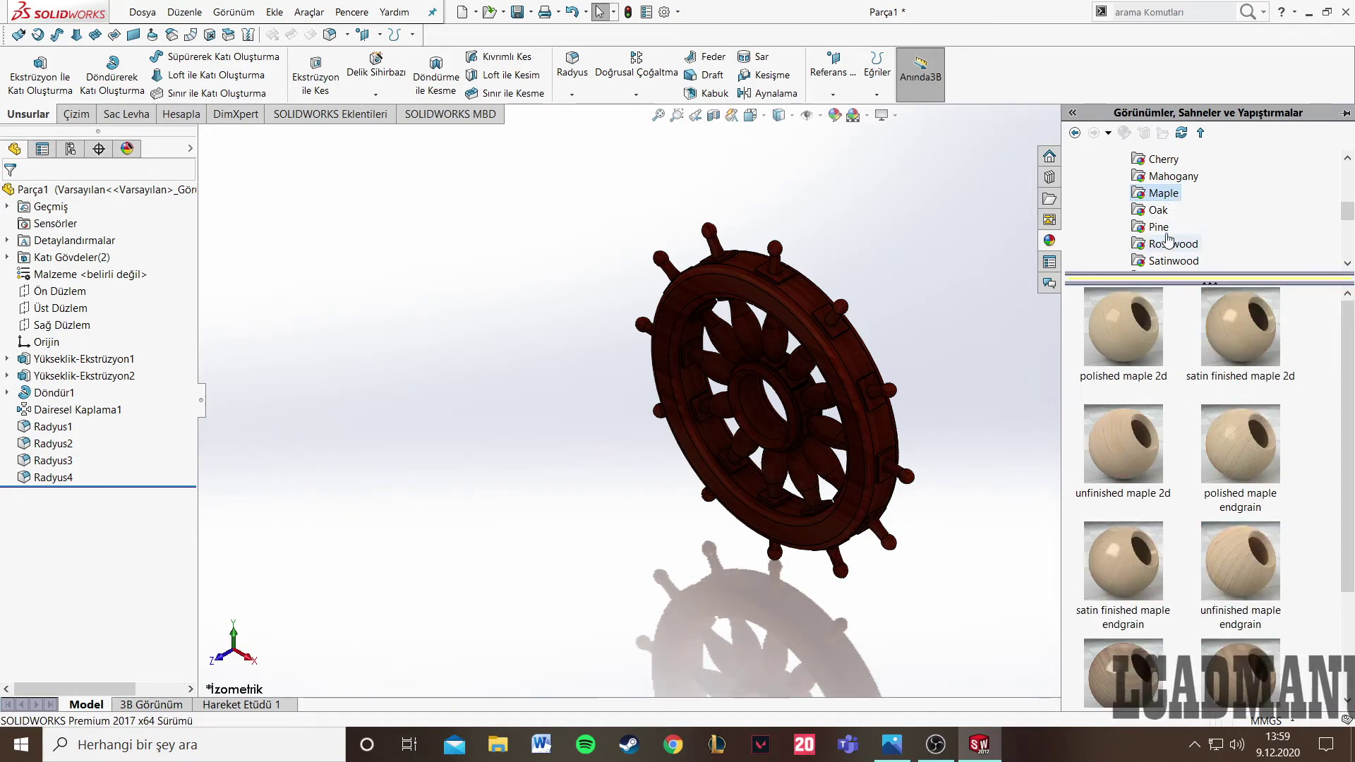
{"action": "scroll", "coordinate": [1206, 460], "scroll_direction": "down", "scroll_amount": 3}
{"action": "left_click", "coordinate": [1158, 226]}
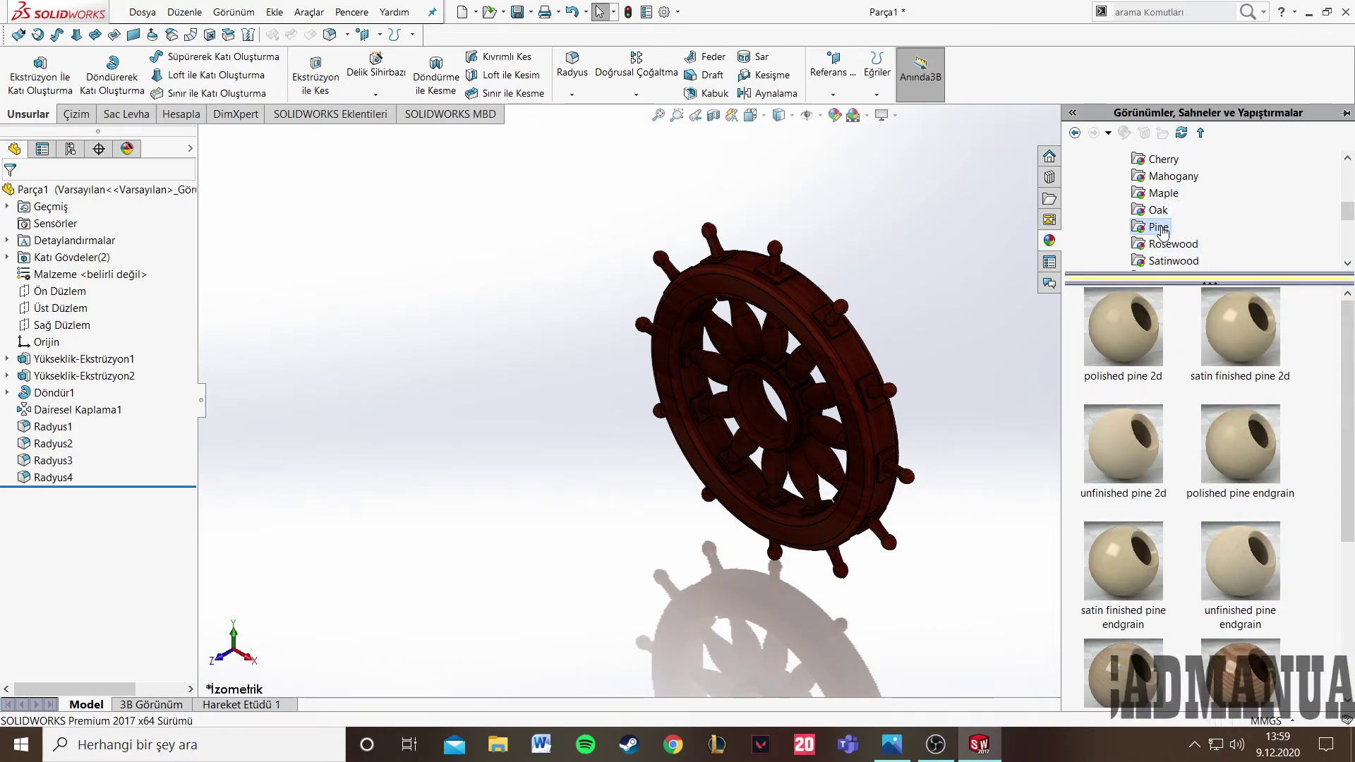
{"action": "scroll", "coordinate": [1172, 511], "scroll_direction": "down", "scroll_amount": 3}
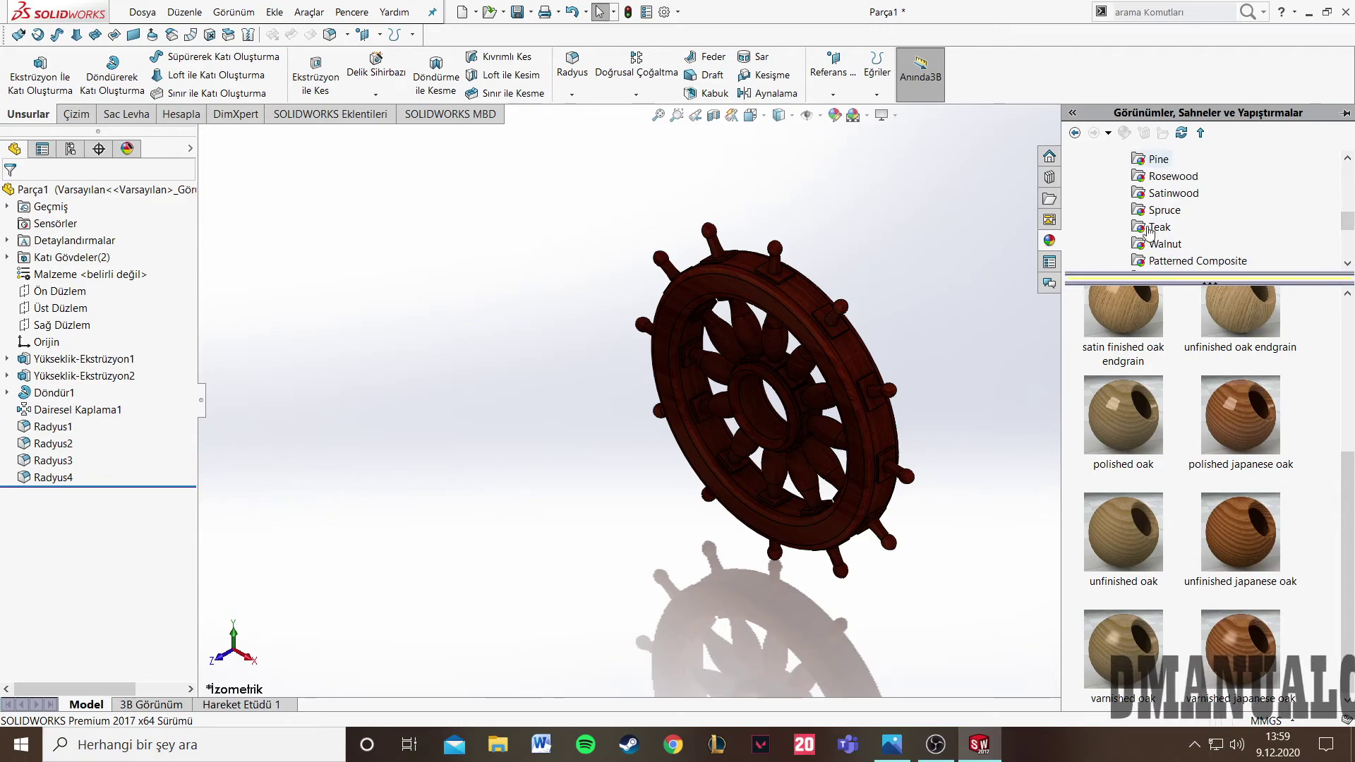
{"action": "left_click", "coordinate": [1163, 210]}
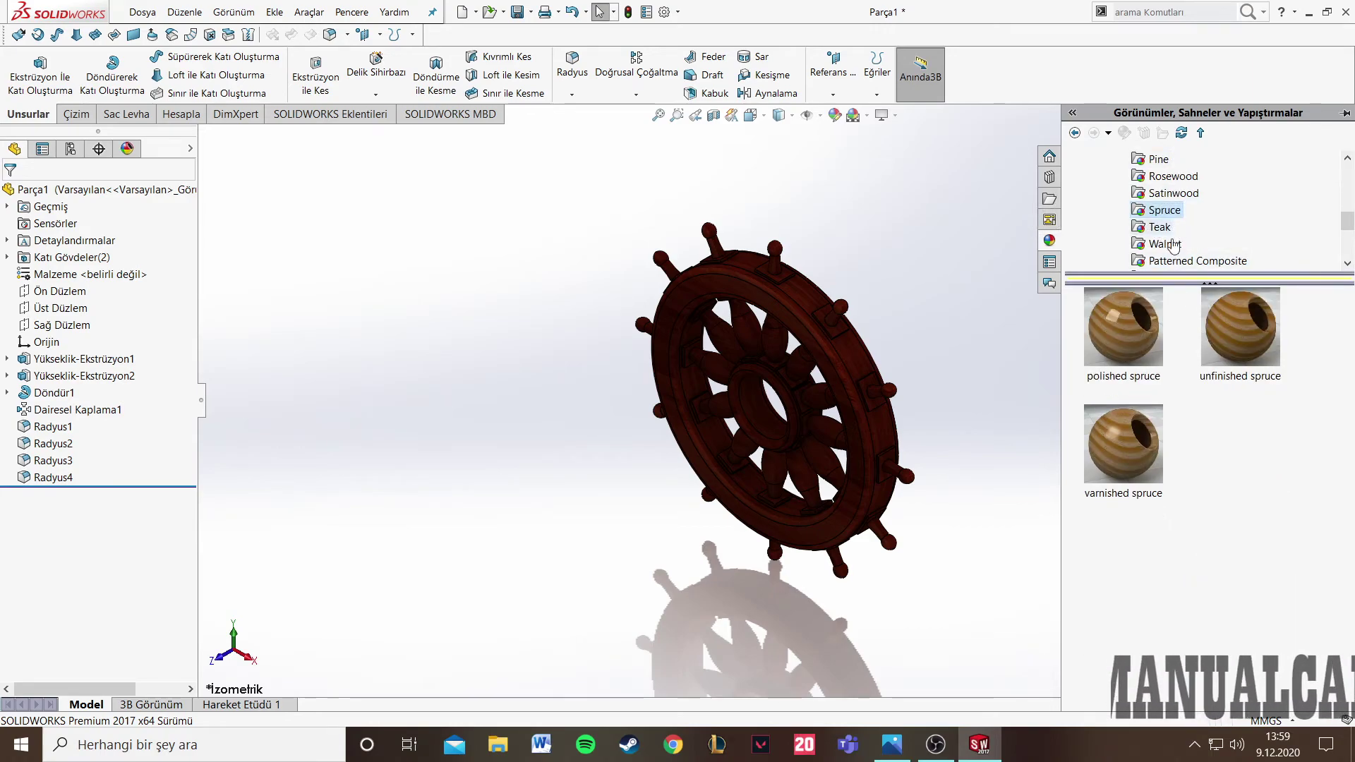
{"action": "left_click", "coordinate": [1160, 227]}
{"action": "double_click", "coordinate": [1124, 324]}
- Compare teak endgrain finishes and settle on satin finished teak 2d
{"action": "scroll", "coordinate": [1199, 424], "scroll_direction": "down", "scroll_amount": 2}
{"action": "left_click", "coordinate": [1231, 545]}
{"action": "double_click", "coordinate": [1240, 424]}
{"action": "double_click", "coordinate": [1150, 426]}
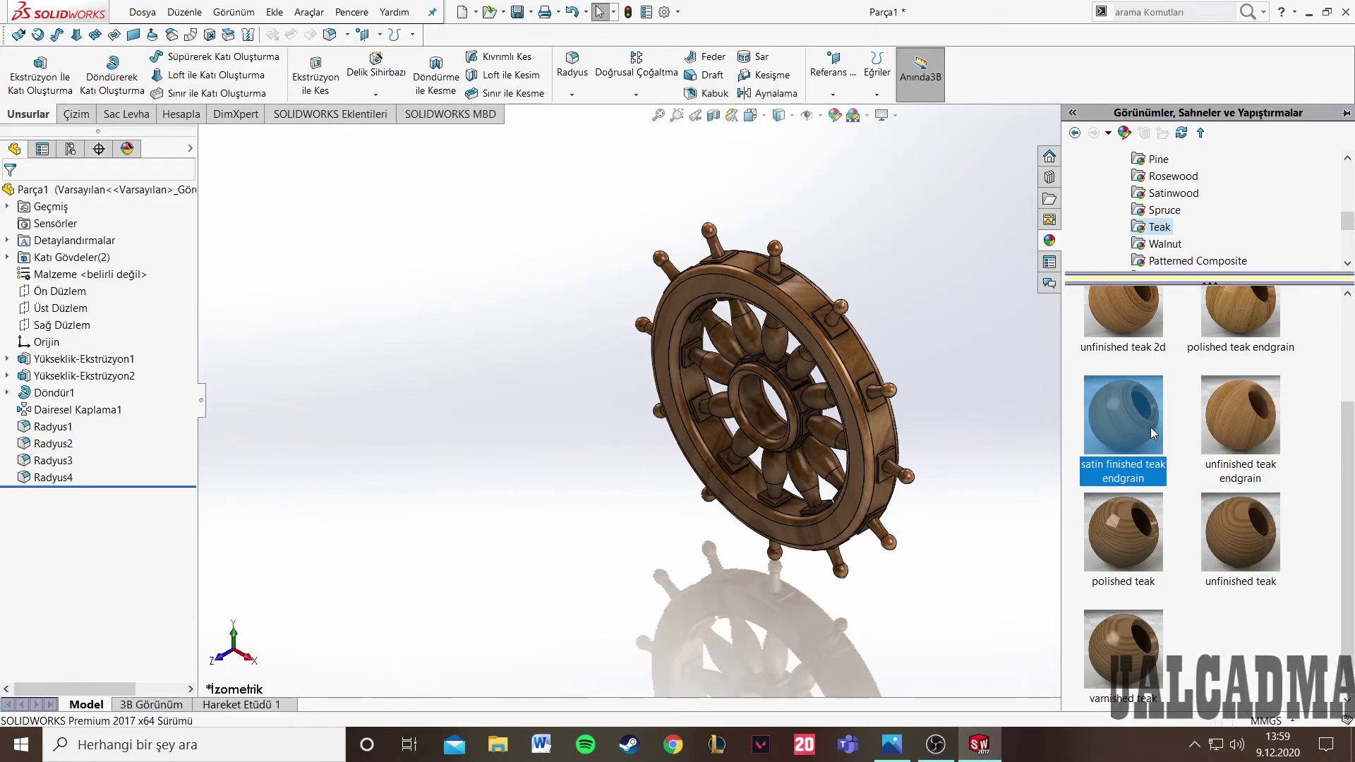
{"action": "double_click", "coordinate": [1234, 333]}
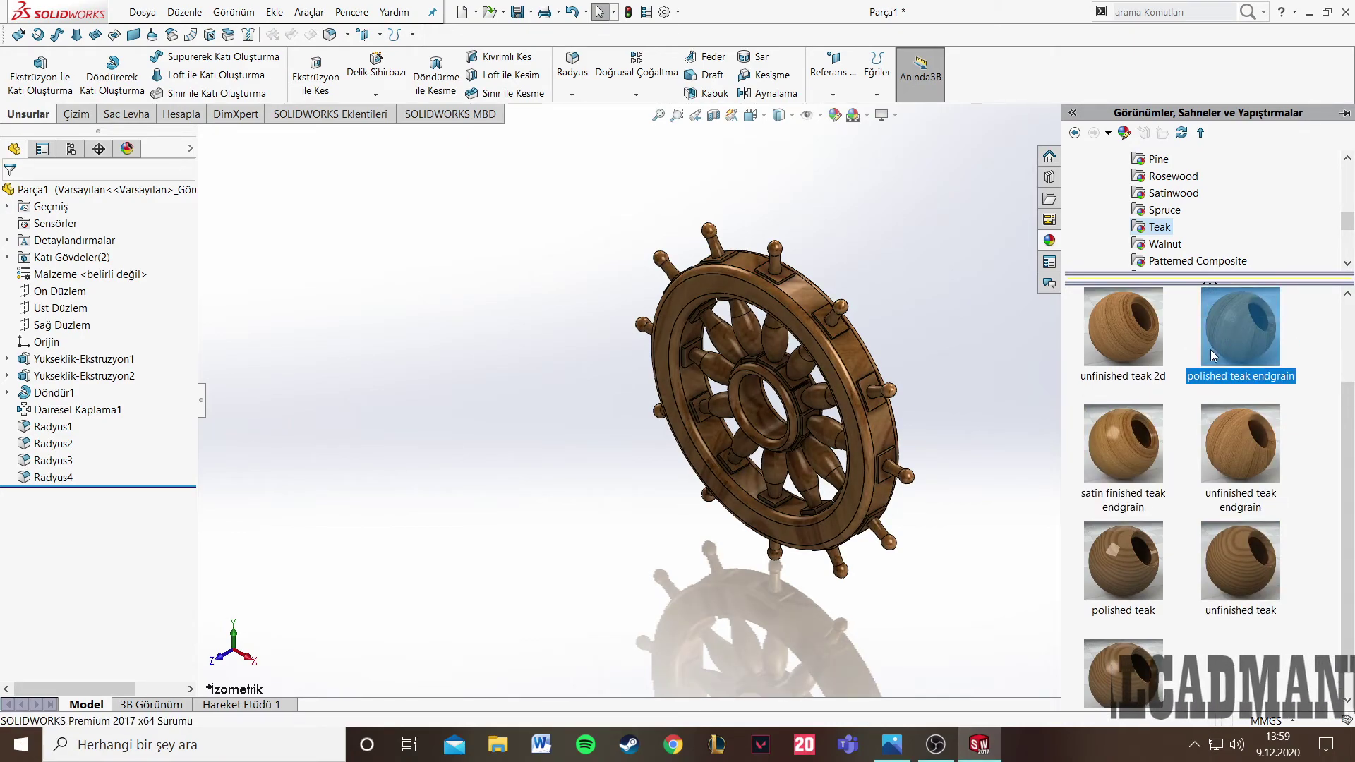
{"action": "scroll", "coordinate": [1210, 349], "scroll_direction": "up", "scroll_amount": 1}
{"action": "double_click", "coordinate": [1239, 350]}
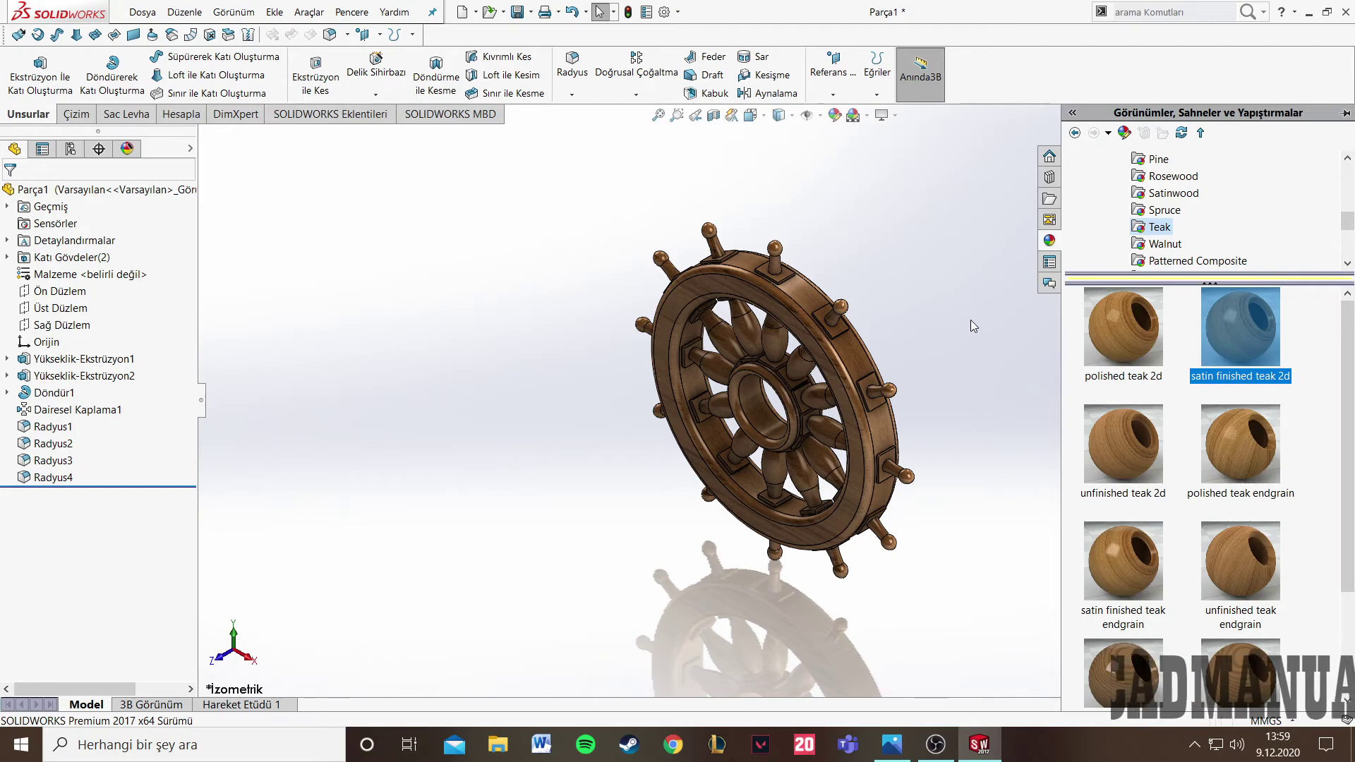
{"action": "middle_click_drag", "start_coordinate": [956, 293], "coordinate": [999, 246]}
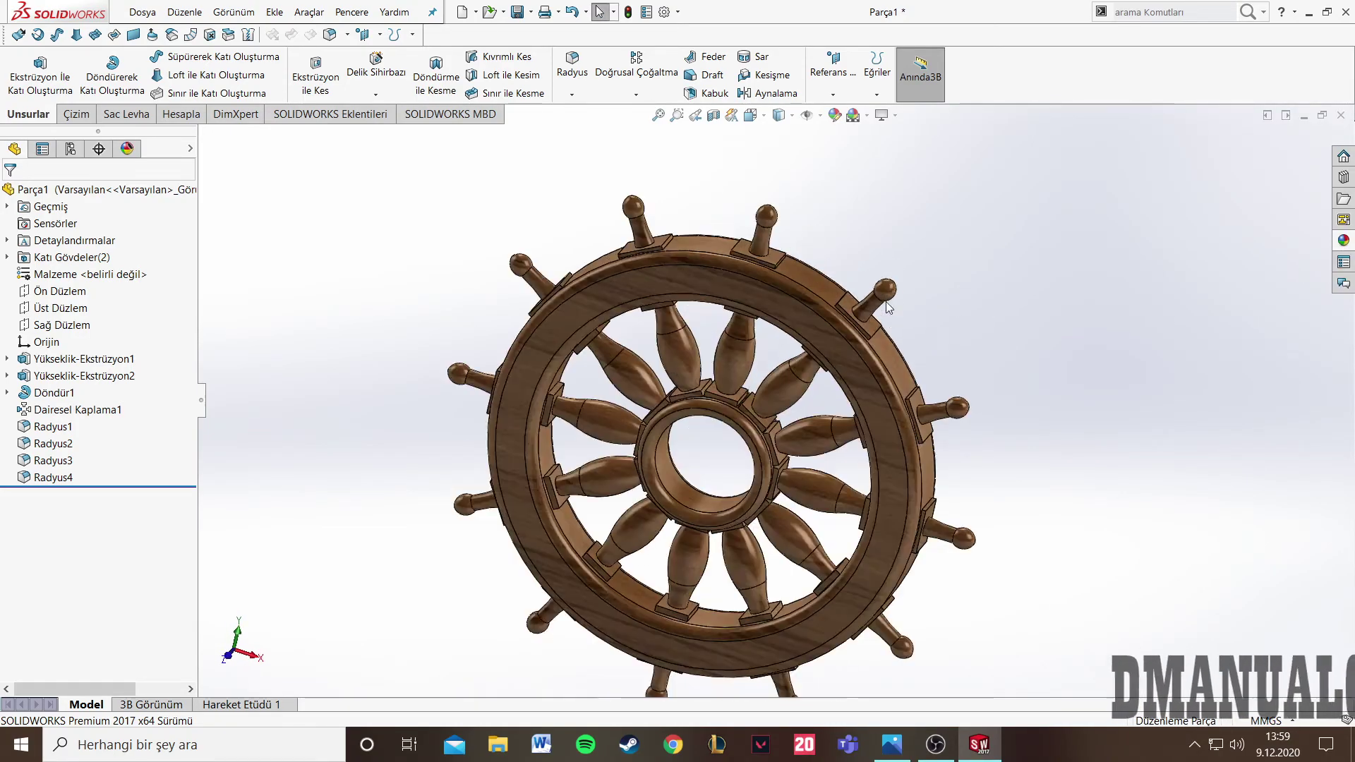
- Select the rim's front face and the hub fillet face together
{"action": "scroll", "coordinate": [603, 304], "scroll_direction": "down", "scroll_amount": 5}
{"action": "left_click", "coordinate": [604, 303]}
{"action": "mouse_move", "coordinate": [604, 304]}
{"action": "middle_mouse_down"}
{"action": "mouse_move", "coordinate": [842, 317]}
{"action": "mouse_move", "coordinate": [978, 146]}
{"action": "mouse_move", "coordinate": [660, 381]}
{"action": "middle_mouse_up"}
{"action": "scroll", "coordinate": [769, 332], "scroll_direction": "up", "scroll_amount": 5}
{"action": "scroll", "coordinate": [769, 332], "scroll_direction": "down", "scroll_amount": 4}
{"action": "scroll", "coordinate": [948, 386], "scroll_direction": "down", "scroll_amount": 5}
{"action": "scroll", "coordinate": [948, 386], "scroll_direction": "up", "scroll_amount": 2}
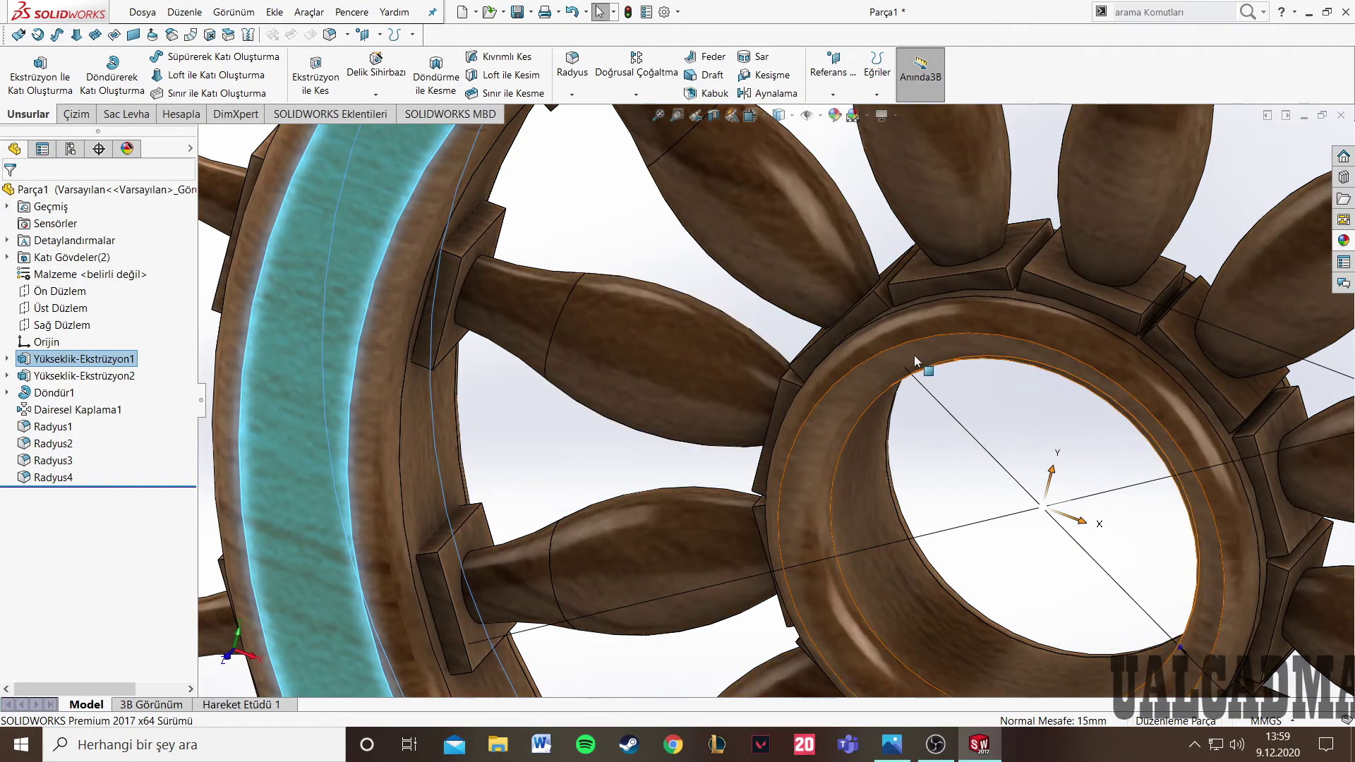
{"action": "left_click", "coordinate": [913, 355]}
{"action": "scroll", "coordinate": [911, 381], "scroll_direction": "up", "scroll_amount": 5}
{"action": "middle_click_drag", "start_coordinate": [1200, 282], "coordinate": [1277, 295]}
{"action": "scroll", "coordinate": [1046, 302], "scroll_direction": "down", "scroll_amount": 5}
{"action": "scroll", "coordinate": [685, 376], "scroll_direction": "down", "scroll_amount": 3}
{"action": "scroll", "coordinate": [700, 408], "scroll_direction": "up", "scroll_amount": 3}
{"action": "scroll", "coordinate": [726, 437], "scroll_direction": "up", "scroll_amount": 4}
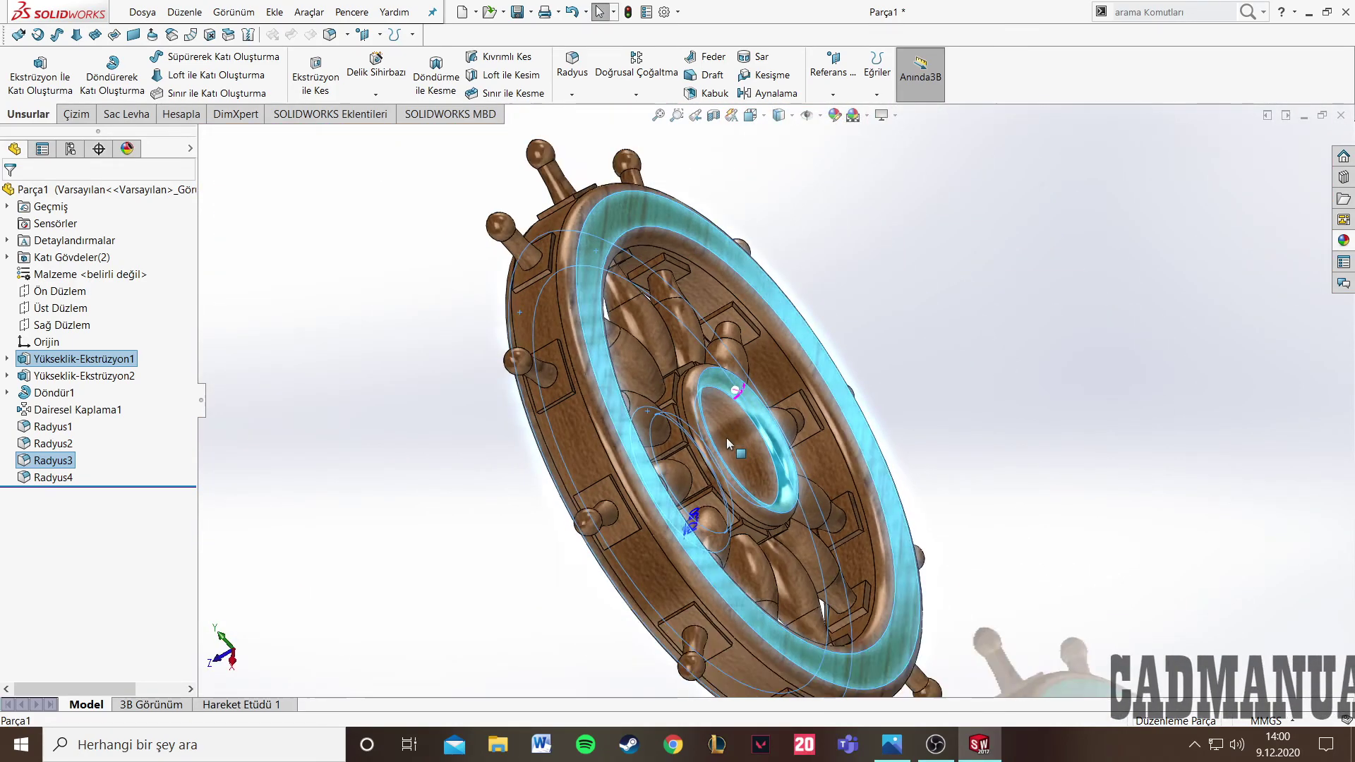
{"action": "mouse_move", "coordinate": [642, 478]}
{"action": "middle_mouse_down"}
{"action": "mouse_move", "coordinate": [771, 368]}
{"action": "mouse_move", "coordinate": [790, 381]}
{"action": "middle_mouse_up"}
- Apply polished ash 2d, then satin finished ash 2d, to the selected rim and hub faces
{"action": "left_click", "coordinate": [1343, 240]}
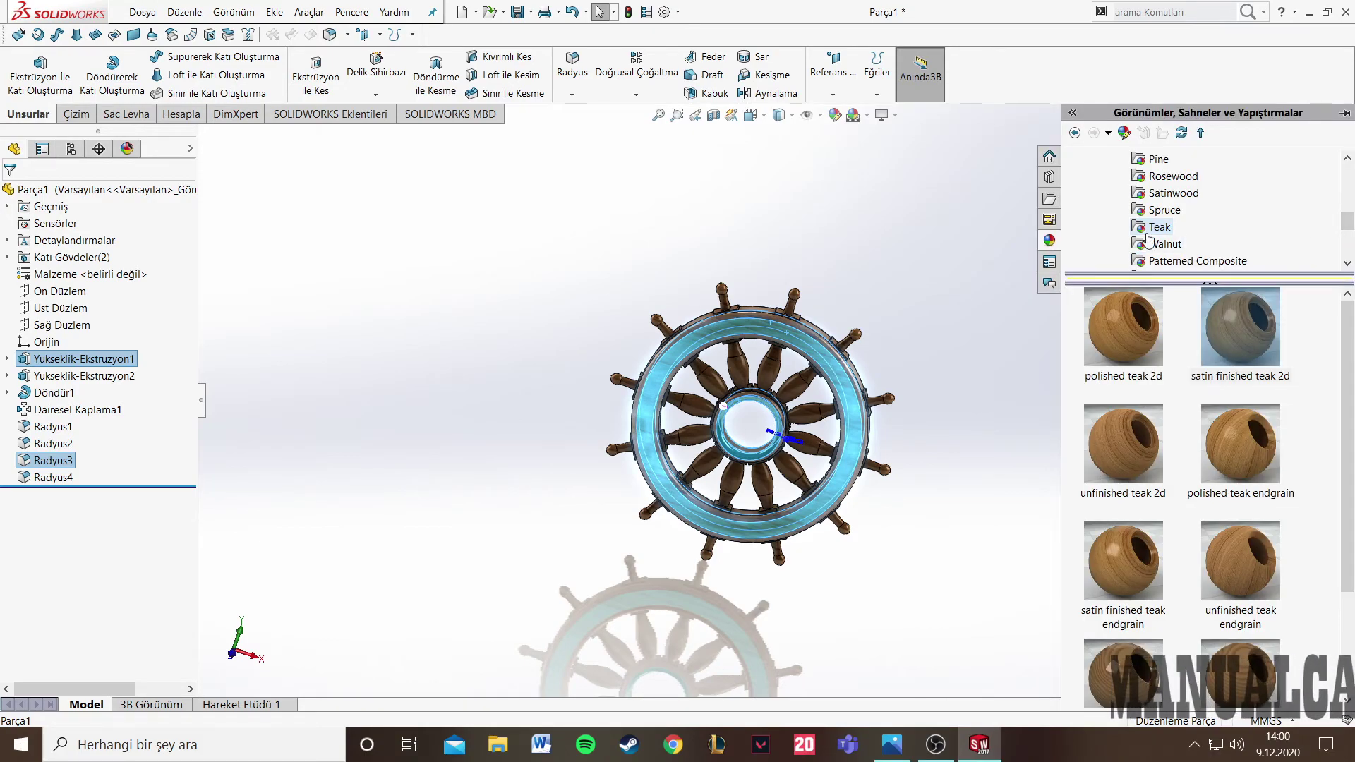
{"action": "scroll", "coordinate": [1157, 242], "scroll_direction": "up", "scroll_amount": 5}
{"action": "scroll", "coordinate": [1143, 216], "scroll_direction": "down", "scroll_amount": 3}
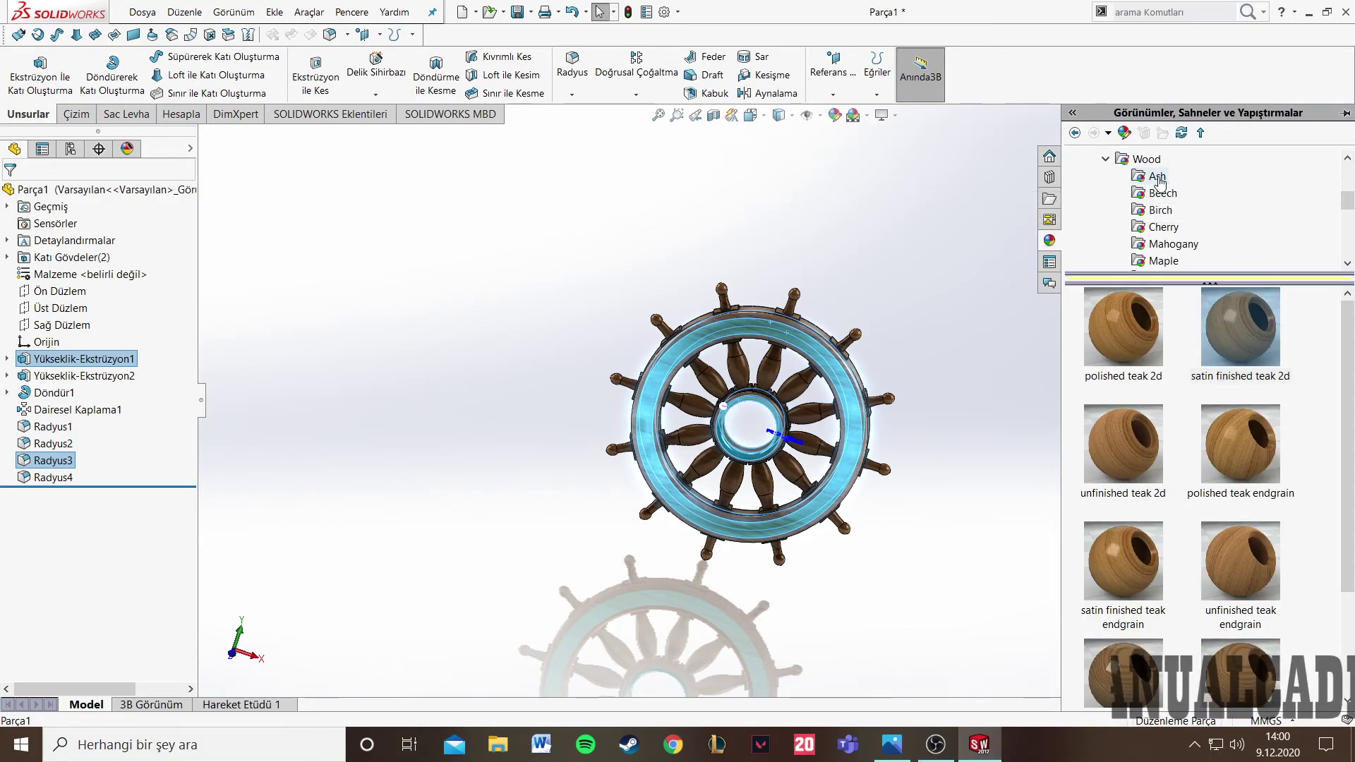
{"action": "left_click", "coordinate": [1157, 175]}
{"action": "left_click", "coordinate": [1138, 319]}
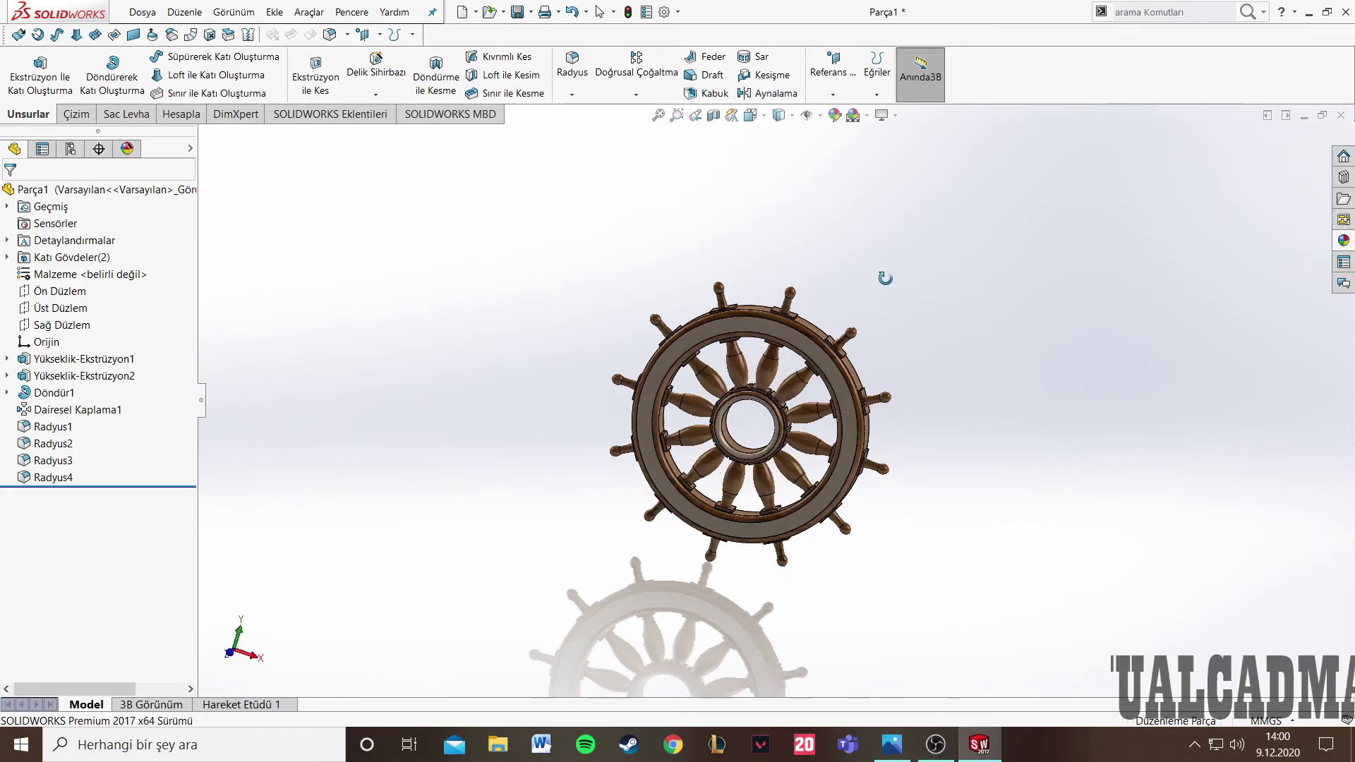
{"action": "scroll", "coordinate": [893, 304], "scroll_direction": "down", "scroll_amount": 5}
{"action": "scroll", "coordinate": [770, 408], "scroll_direction": "up", "scroll_amount": 3}
{"action": "scroll", "coordinate": [767, 414], "scroll_direction": "up", "scroll_amount": 2}
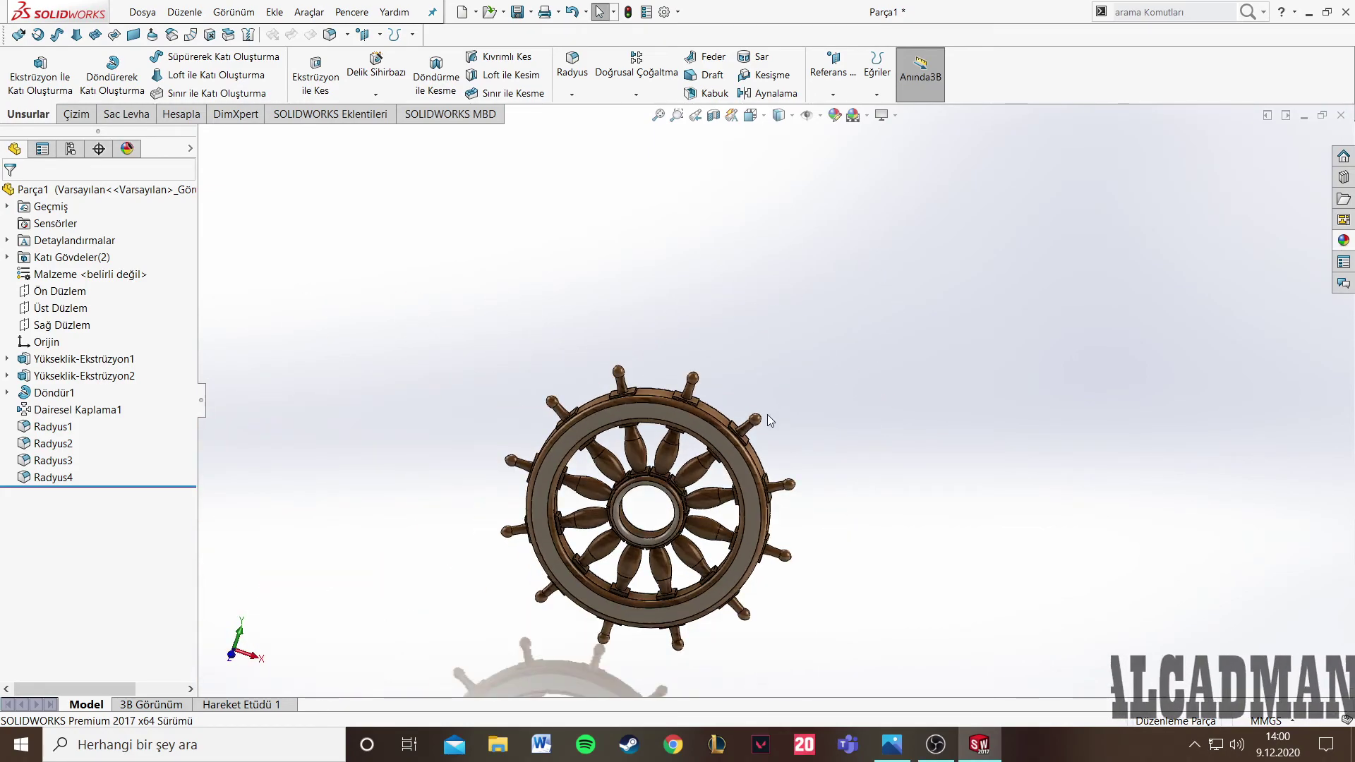
{"action": "left_click", "coordinate": [1351, 245]}
{"action": "double_click", "coordinate": [1213, 329]}
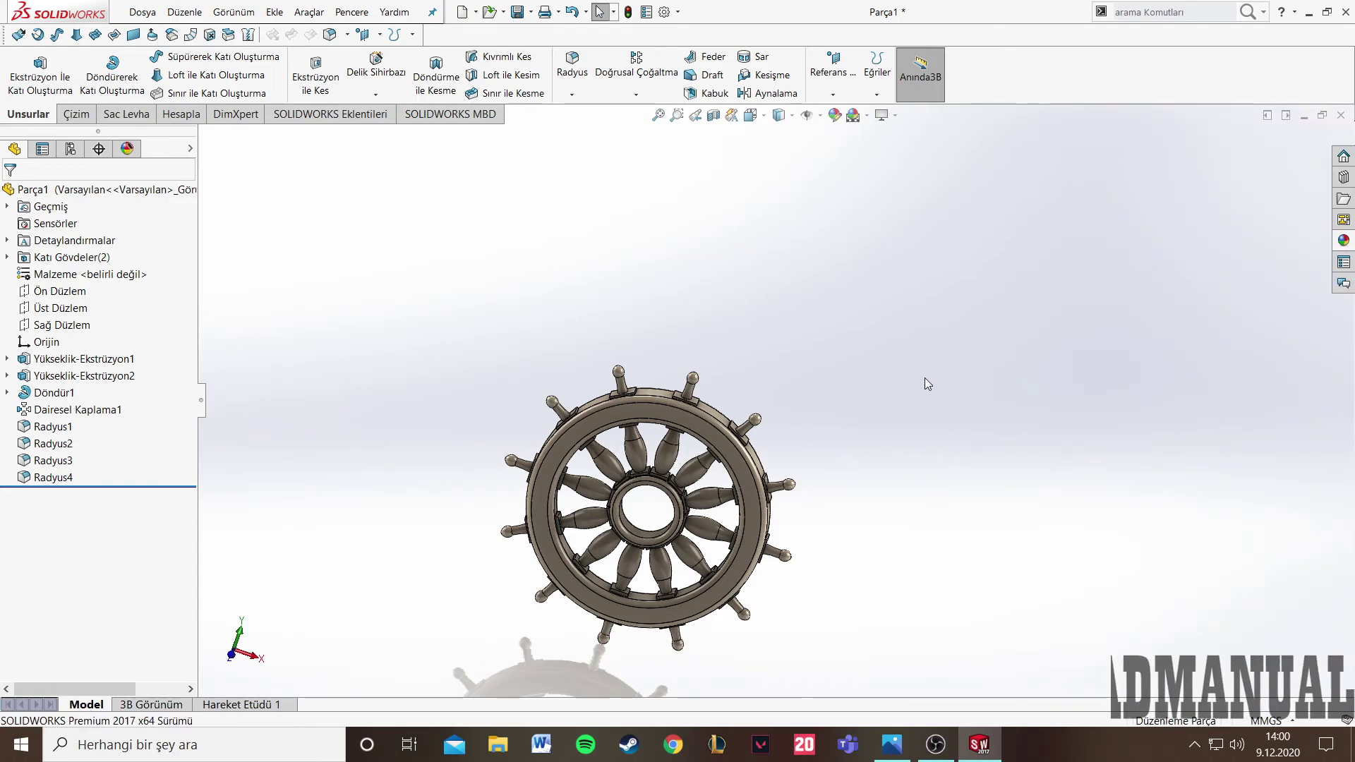
- Return to the isometric view and select the first two handle knob faces
{"action": "middle_click_drag", "start_coordinate": [924, 378], "coordinate": [859, 440]}
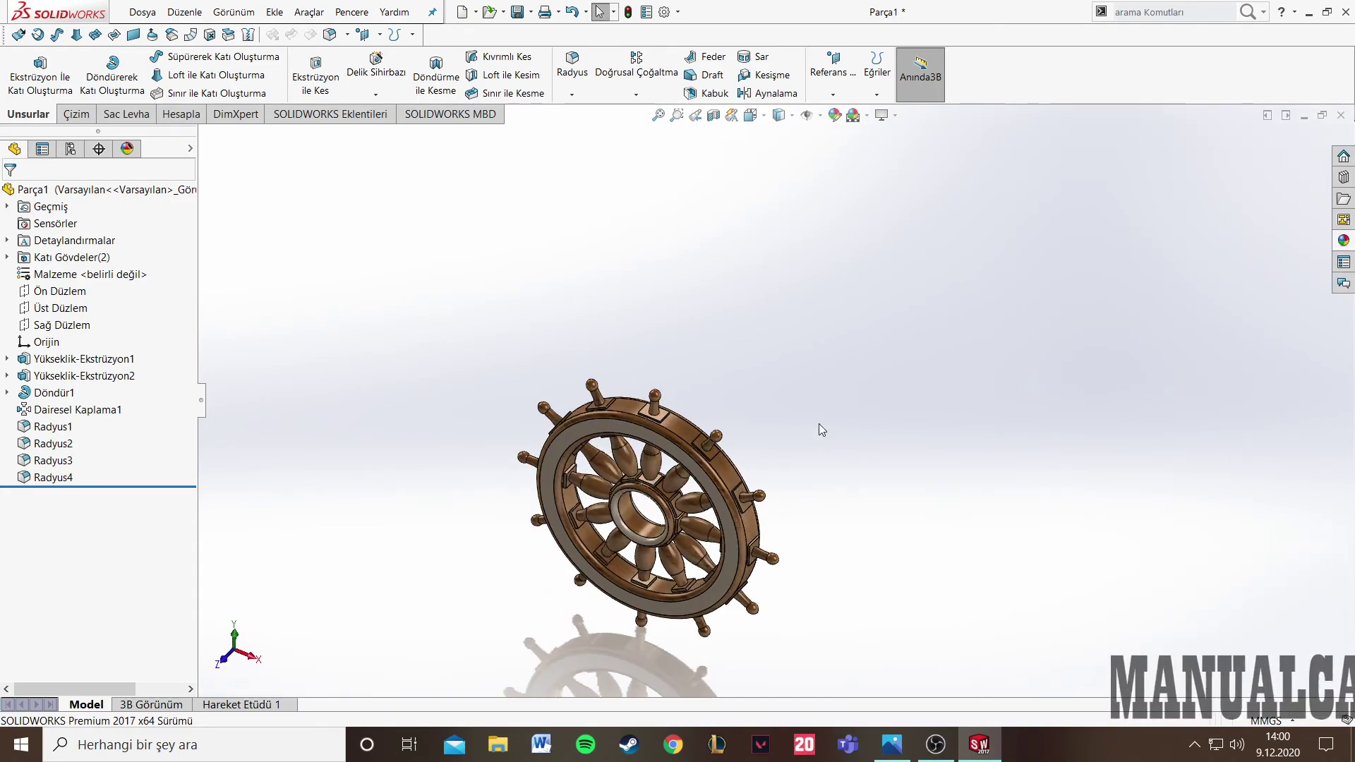
{"action": "key", "text": "ctrl+7"}
{"action": "left_click", "coordinate": [820, 302]}
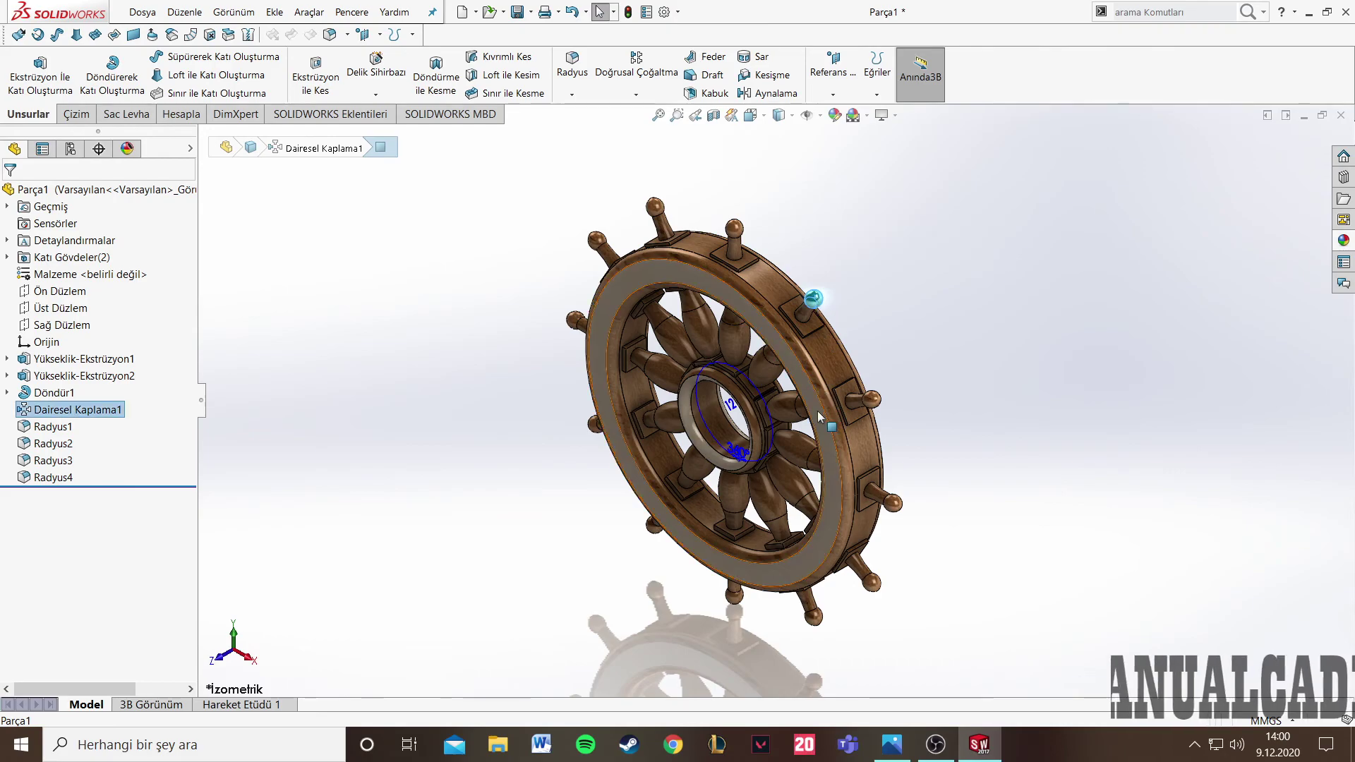
{"action": "scroll", "coordinate": [911, 395], "scroll_direction": "down", "scroll_amount": 3}
{"action": "scroll", "coordinate": [921, 392], "scroll_direction": "down", "scroll_amount": 2}
{"action": "scroll", "coordinate": [922, 391], "scroll_direction": "up", "scroll_amount": 1}
{"action": "scroll", "coordinate": [922, 390], "scroll_direction": "up", "scroll_amount": 2}
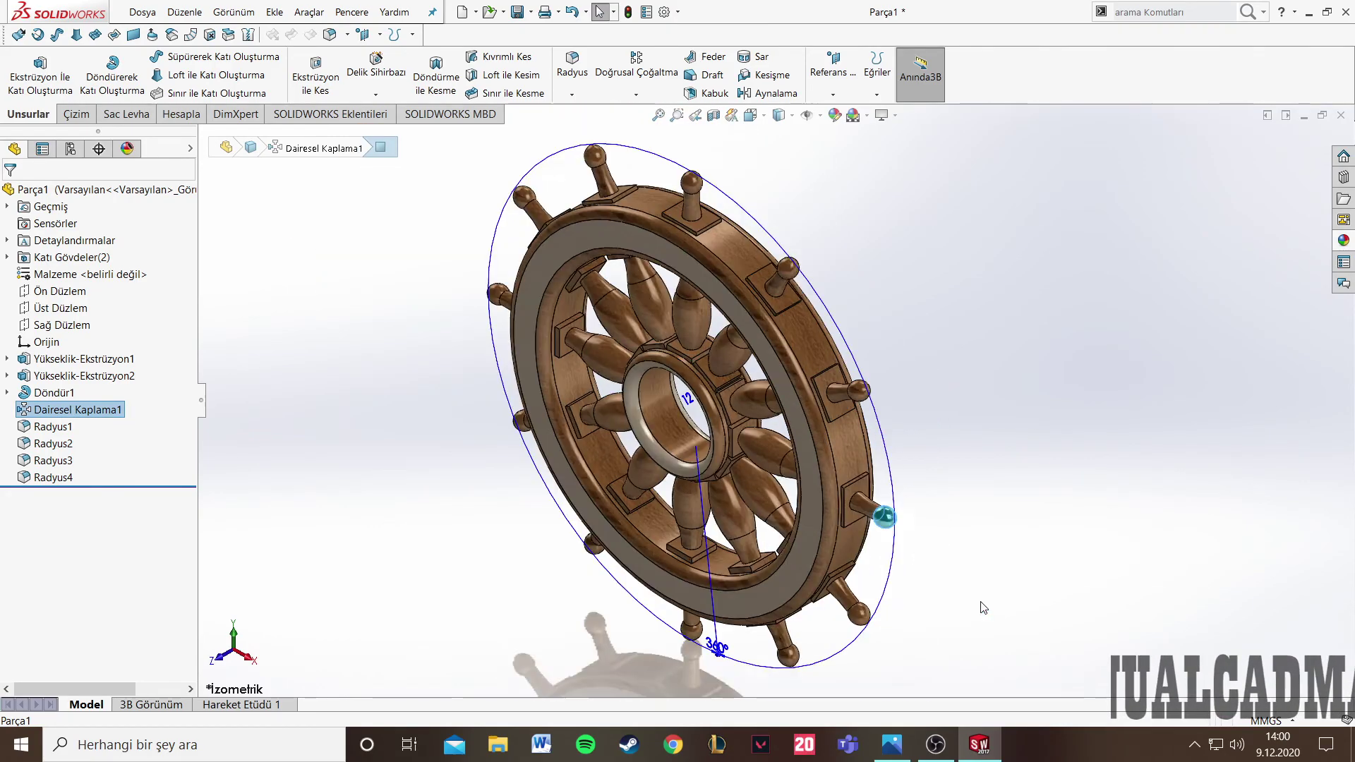
{"action": "scroll", "coordinate": [922, 390], "scroll_direction": "up", "scroll_amount": 1}
{"action": "left_click", "coordinate": [846, 393]}
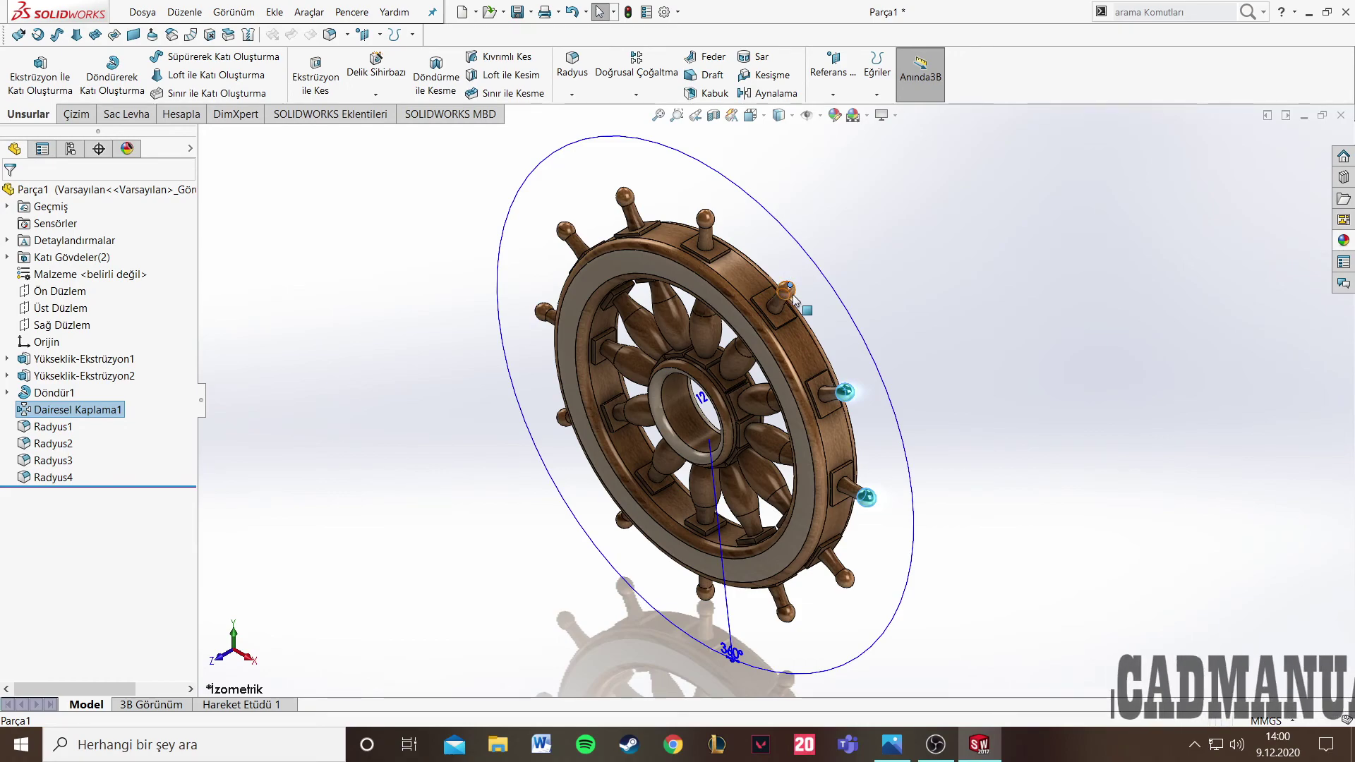
- Add the remaining handle knobs around the wheel to the selection
{"action": "left_click", "coordinate": [794, 299]}
{"action": "left_click", "coordinate": [711, 223]}
{"action": "left_click", "coordinate": [635, 198]}
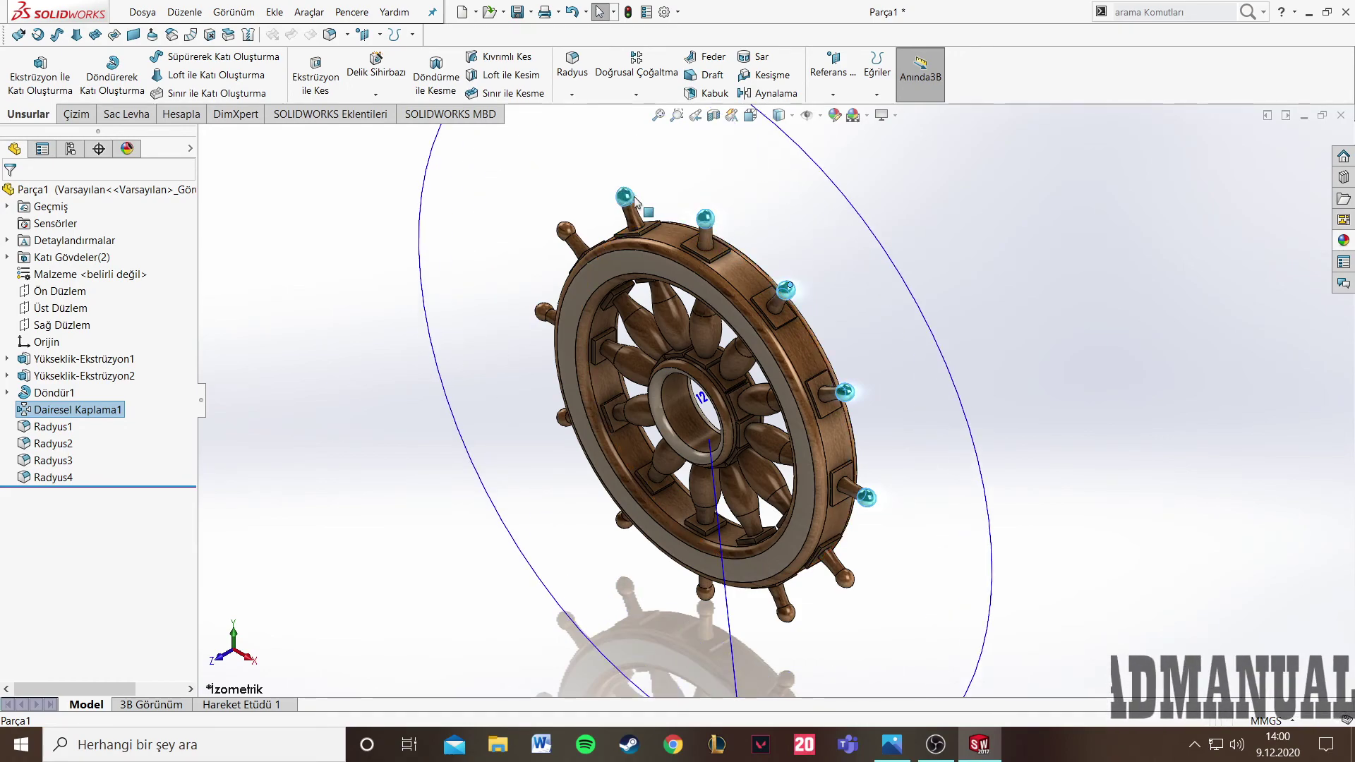
{"action": "left_click", "coordinate": [566, 231]}
{"action": "left_click", "coordinate": [546, 311]}
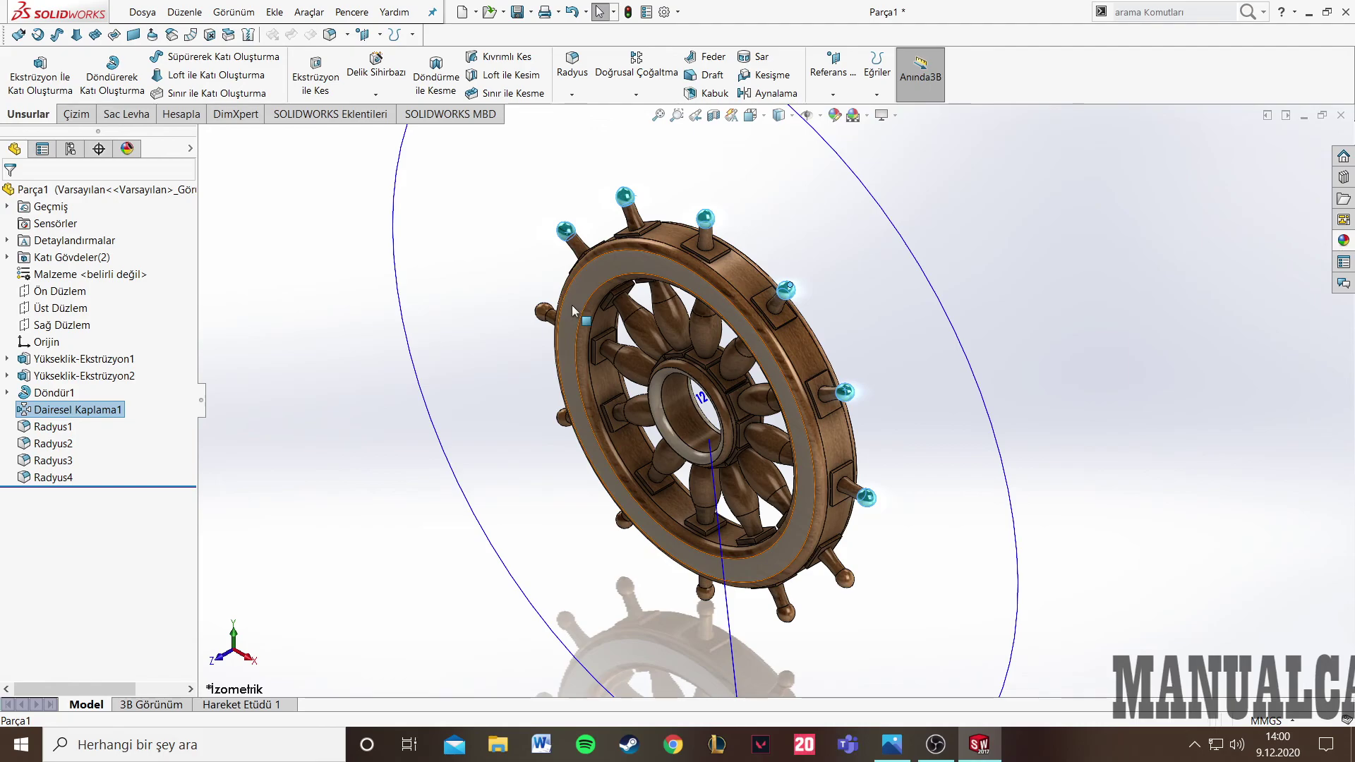
{"action": "scroll", "coordinate": [514, 453], "scroll_direction": "down", "scroll_amount": 2}
{"action": "scroll", "coordinate": [710, 374], "scroll_direction": "down", "scroll_amount": 3}
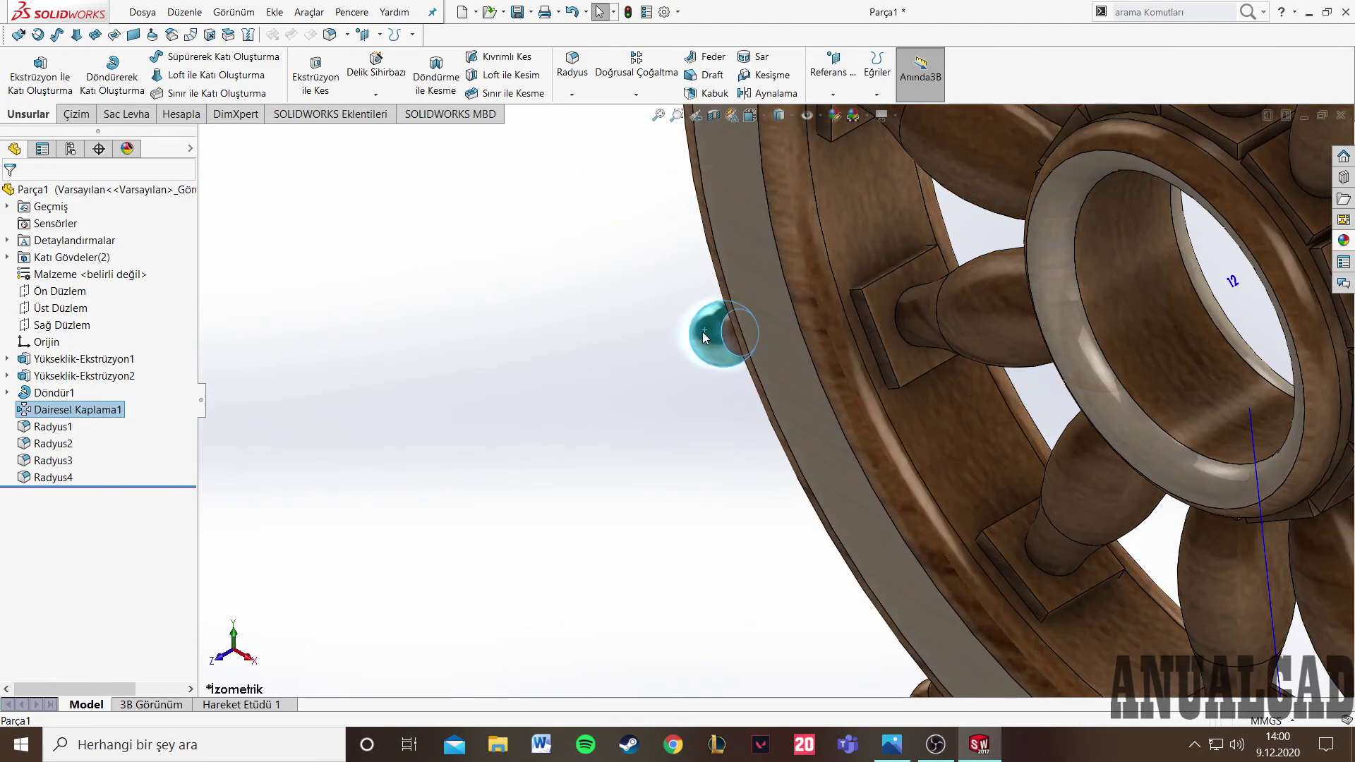
{"action": "scroll", "coordinate": [702, 332], "scroll_direction": "up", "scroll_amount": 3}
{"action": "scroll", "coordinate": [834, 457], "scroll_direction": "down", "scroll_amount": 3}
{"action": "left_click", "coordinate": [834, 458]}
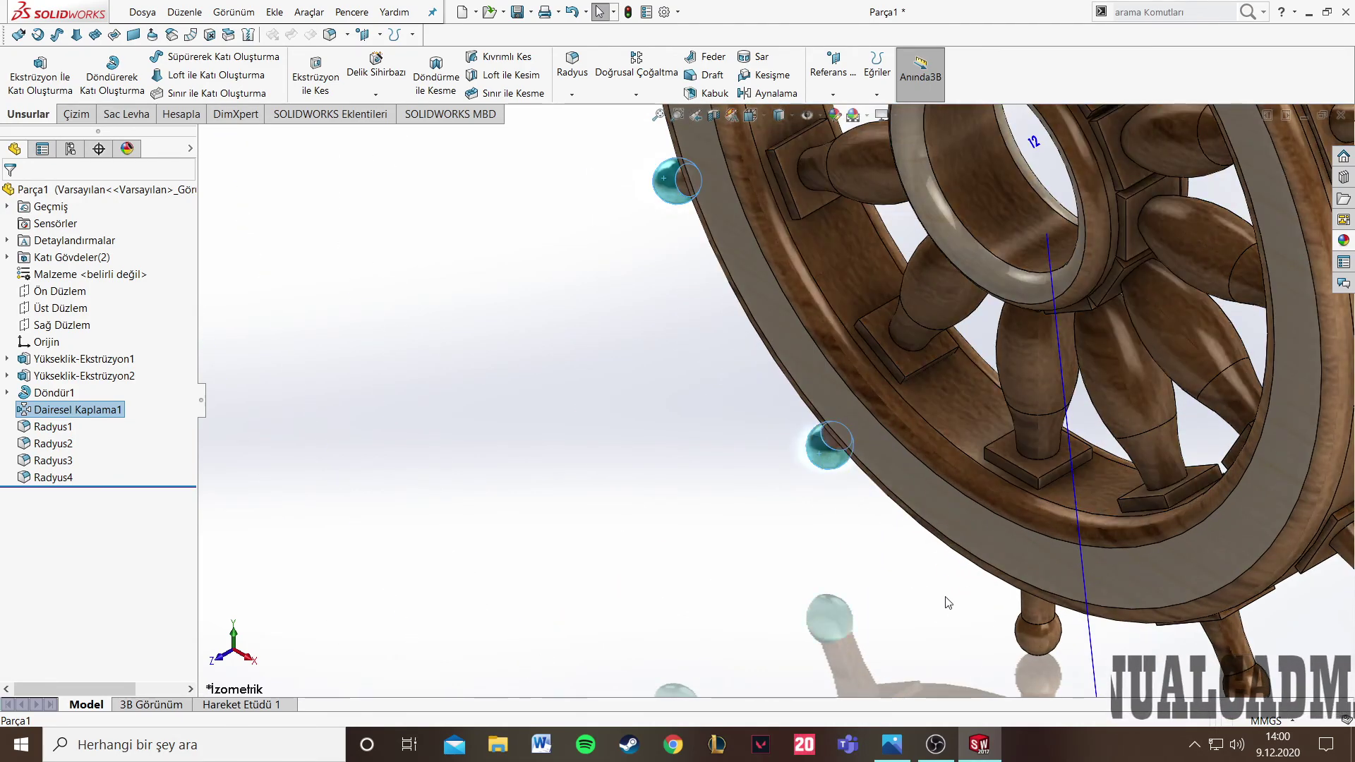
{"action": "left_click", "coordinate": [1033, 638]}
{"action": "scroll", "coordinate": [1087, 638], "scroll_direction": "up", "scroll_amount": 2}
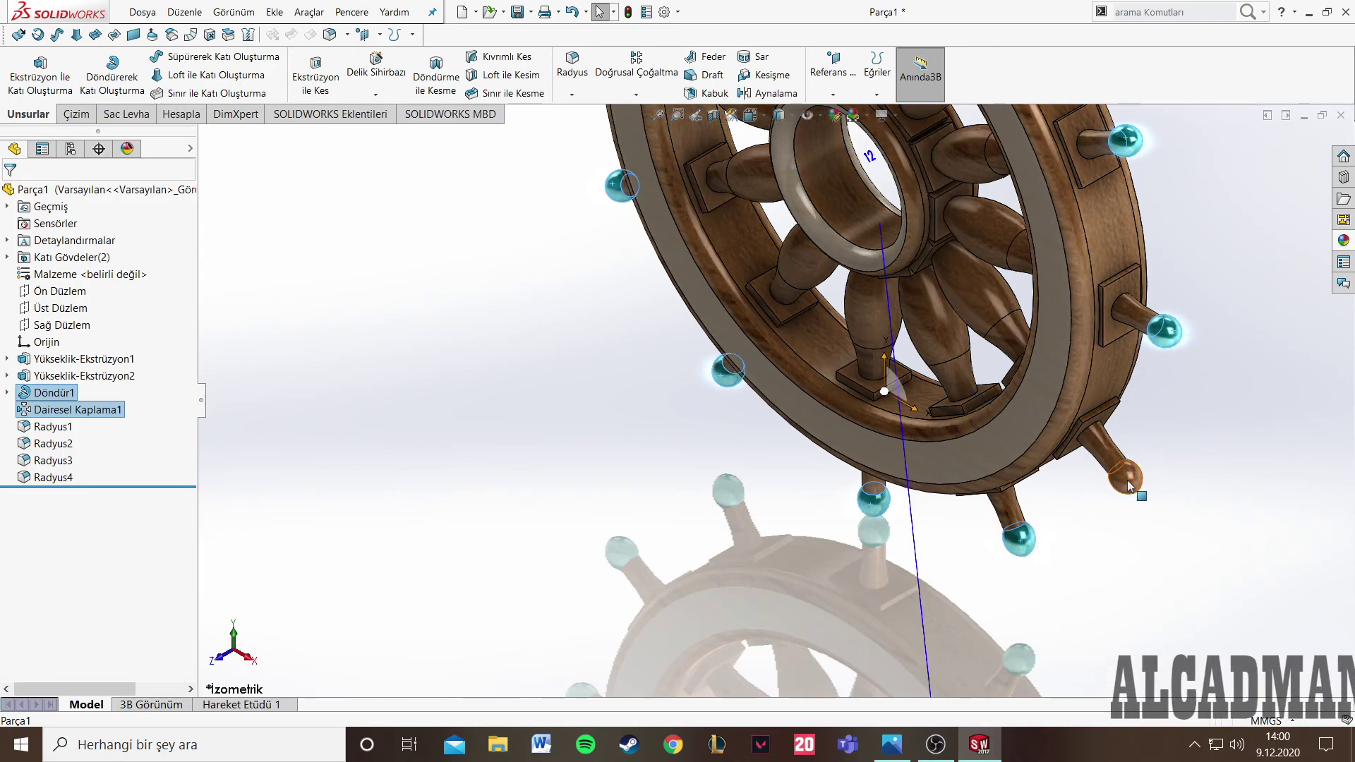
{"action": "scroll", "coordinate": [1130, 486], "scroll_direction": "up", "scroll_amount": 2}
- Apply satin finished ash 2d to the selected knobs and return to isometric view
{"action": "left_click", "coordinate": [1344, 240]}
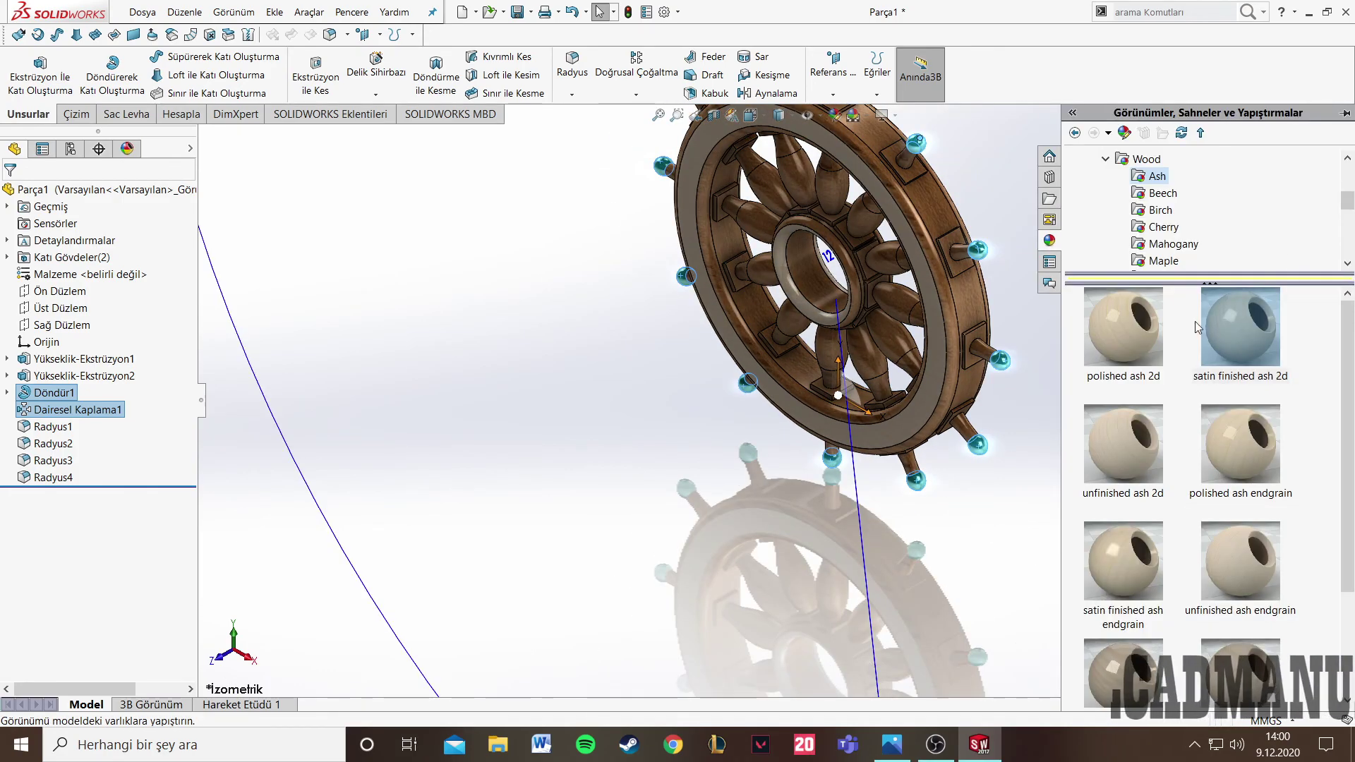
{"action": "left_click", "coordinate": [1244, 330]}
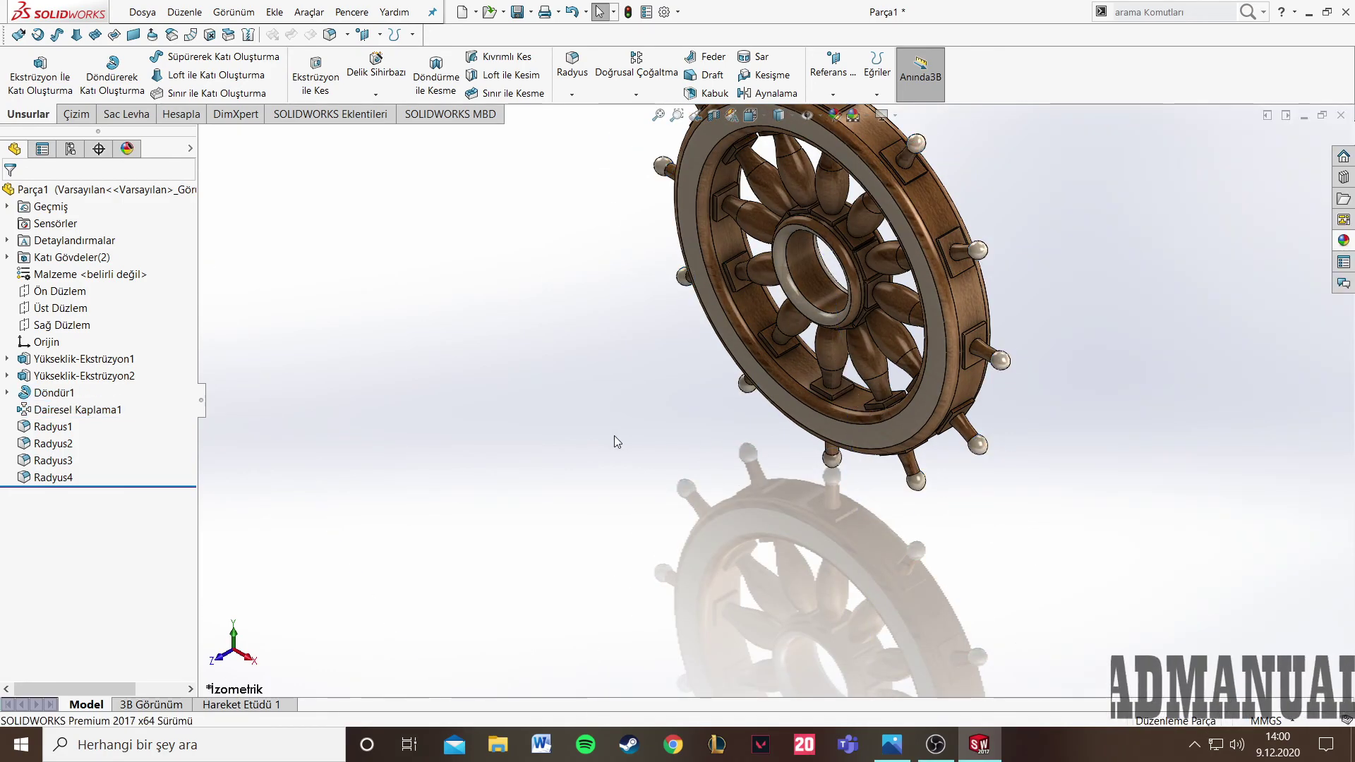
{"action": "middle_click_drag", "start_coordinate": [614, 434], "coordinate": [659, 388]}
{"action": "key", "text": "ctrl+7"}
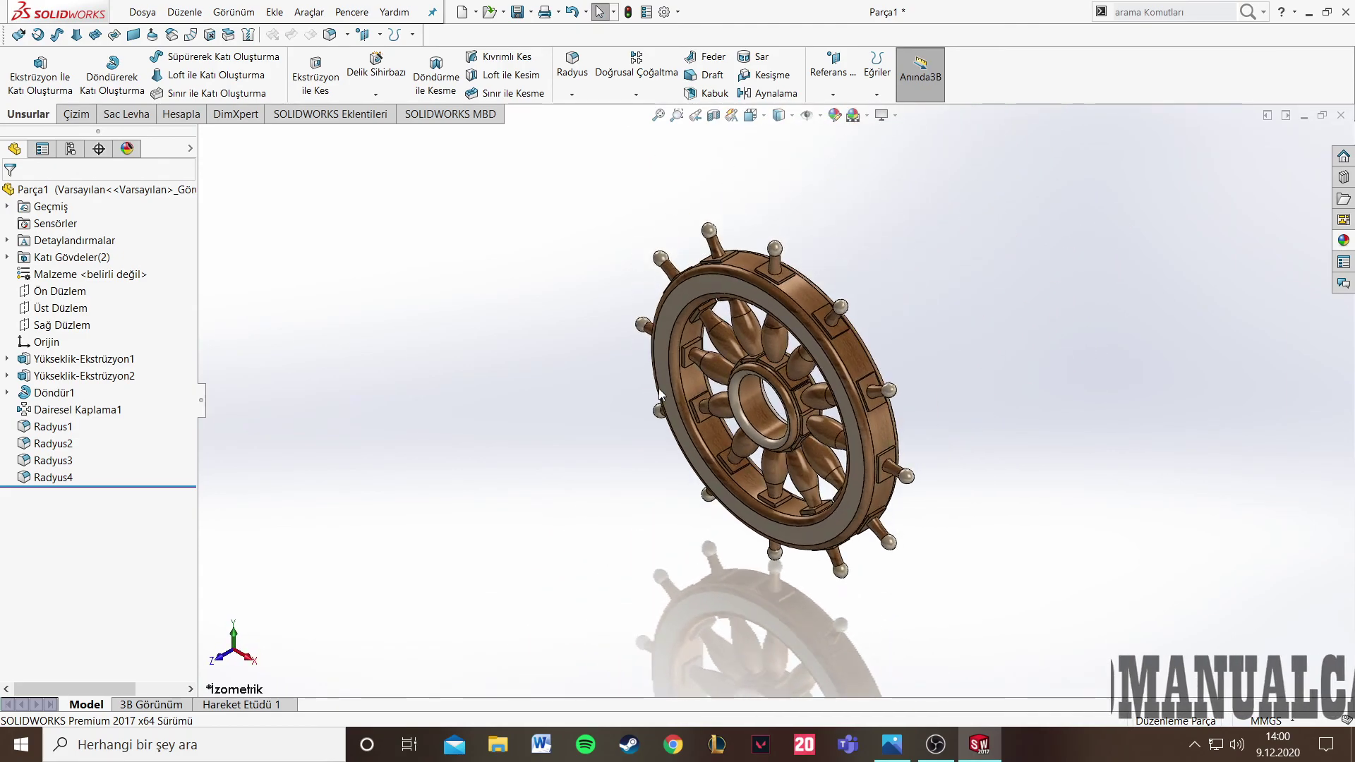
{"action": "key", "text": "space"}
{"action": "left_click", "coordinate": [519, 451]}
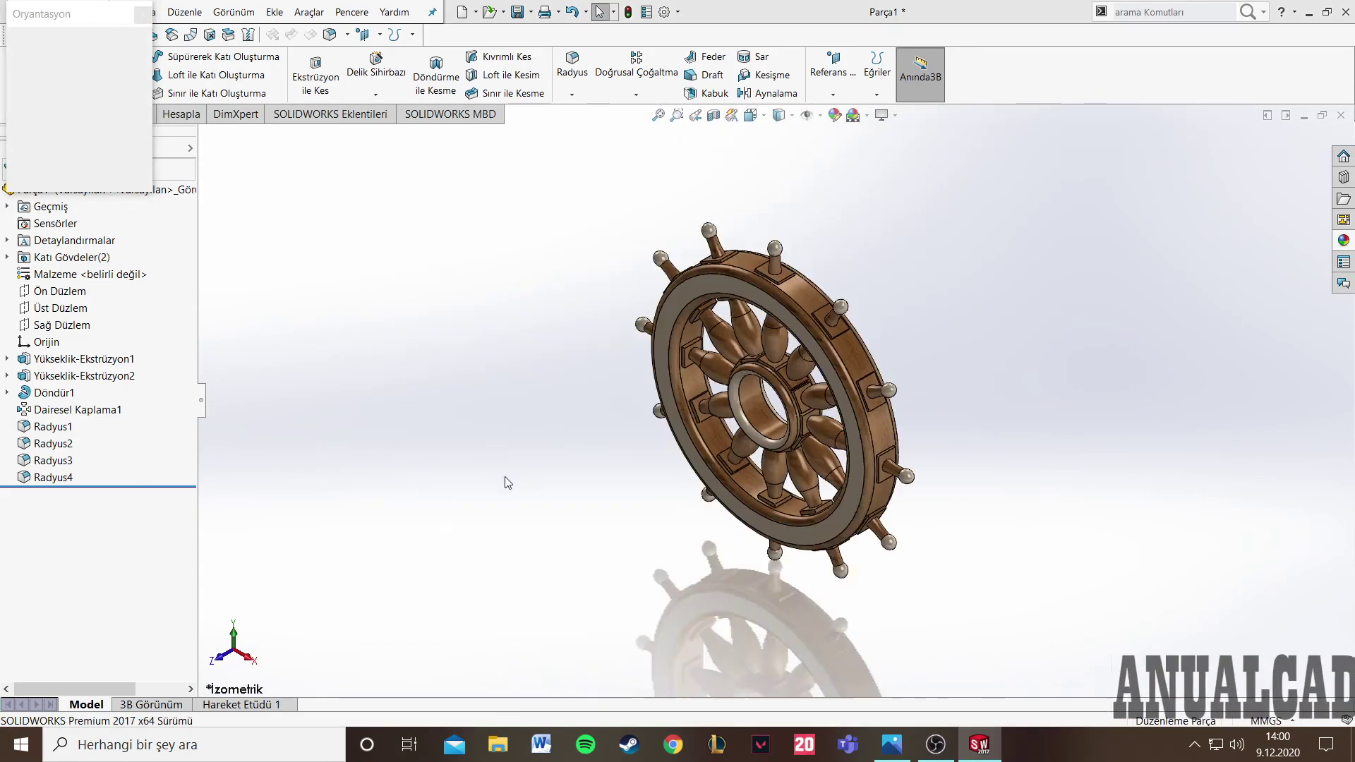
{"action": "mouse_move", "coordinate": [230, 410]}
{"action": "middle_mouse_down"}
{"action": "mouse_move", "coordinate": [297, 409]}
{"action": "mouse_move", "coordinate": [366, 378]}
{"action": "mouse_move", "coordinate": [330, 315]}
{"action": "mouse_move", "coordinate": [370, 372]}
{"action": "mouse_move", "coordinate": [334, 377]}
{"action": "mouse_move", "coordinate": [532, 372]}
{"action": "mouse_move", "coordinate": [974, 465]}
{"action": "middle_mouse_up"}
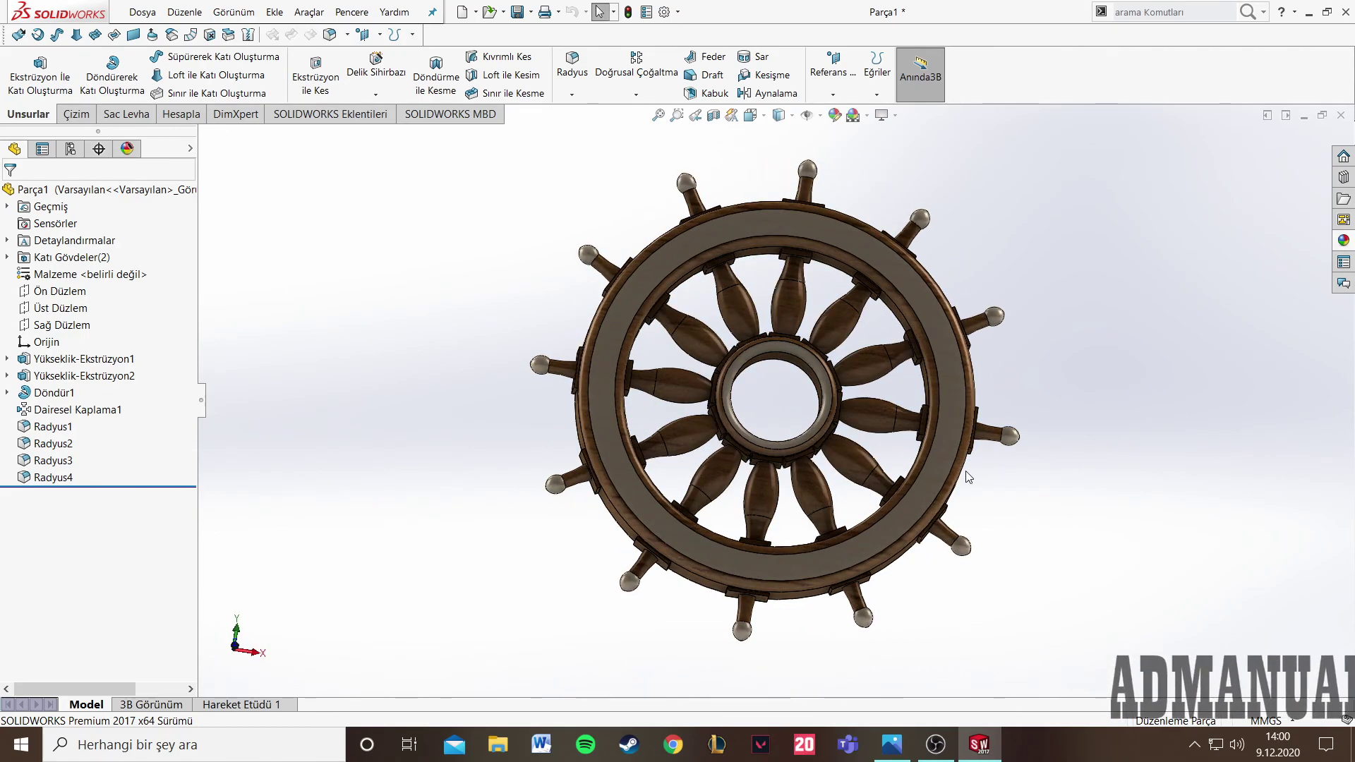
{"action": "key", "text": "ctrl+7"}
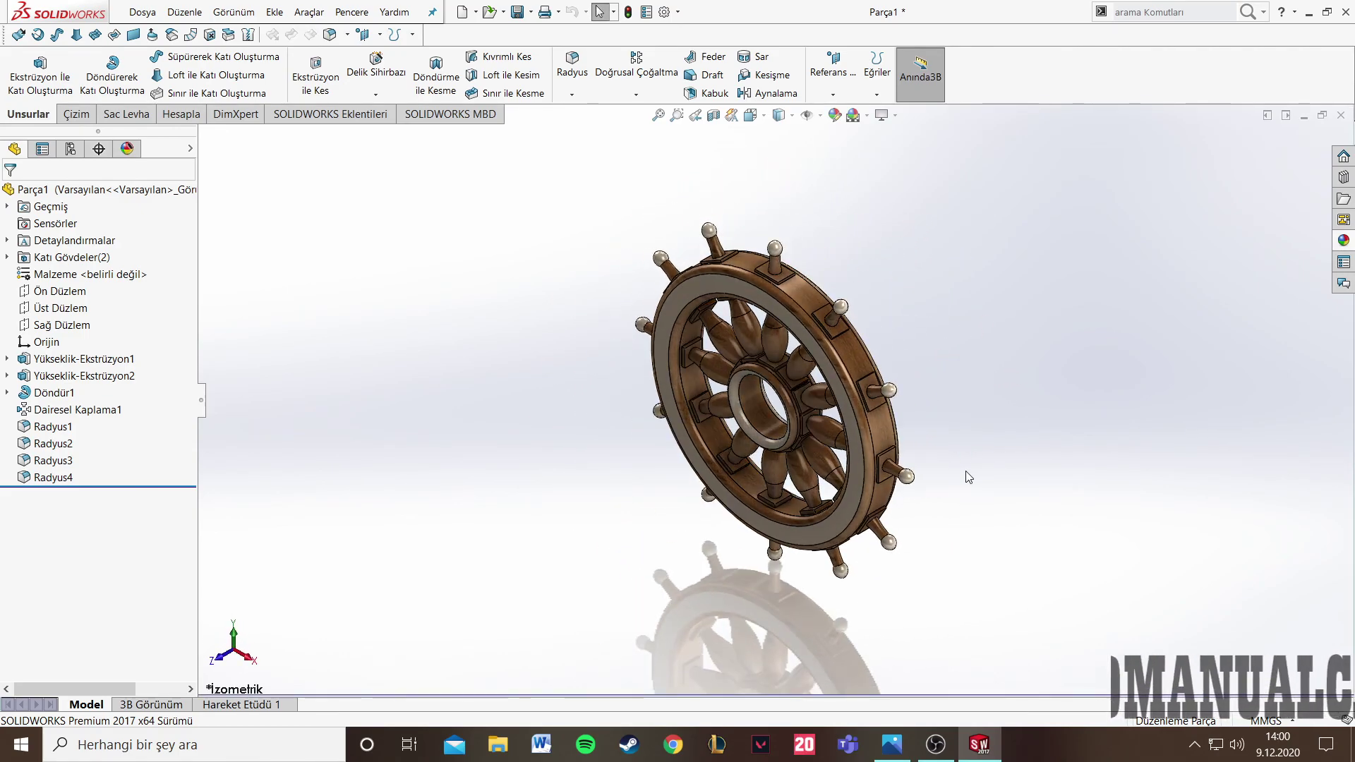